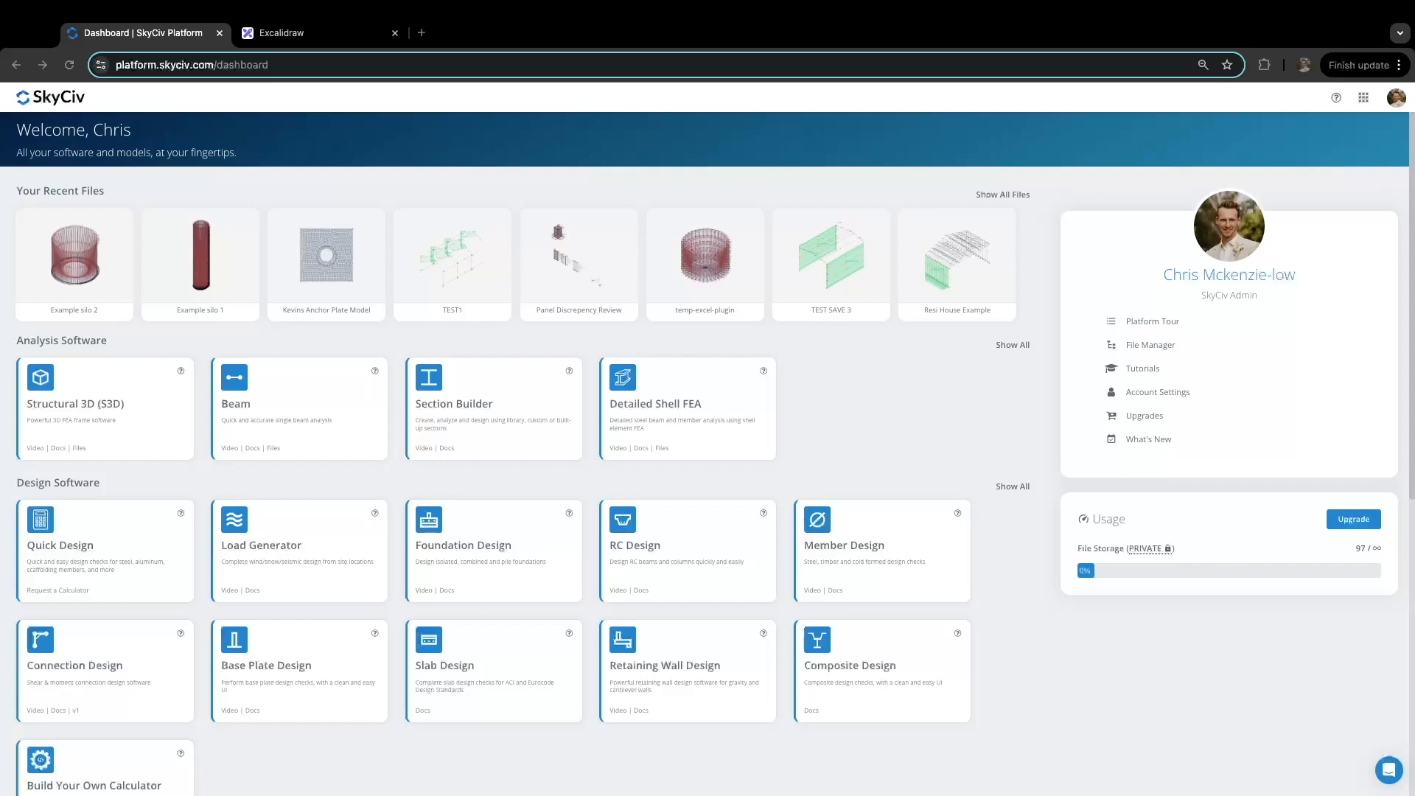
# Step: Switch to the Excalidraw sketch of the 18' tapered cantilever concrete column problem
pyautogui.click(304, 32)
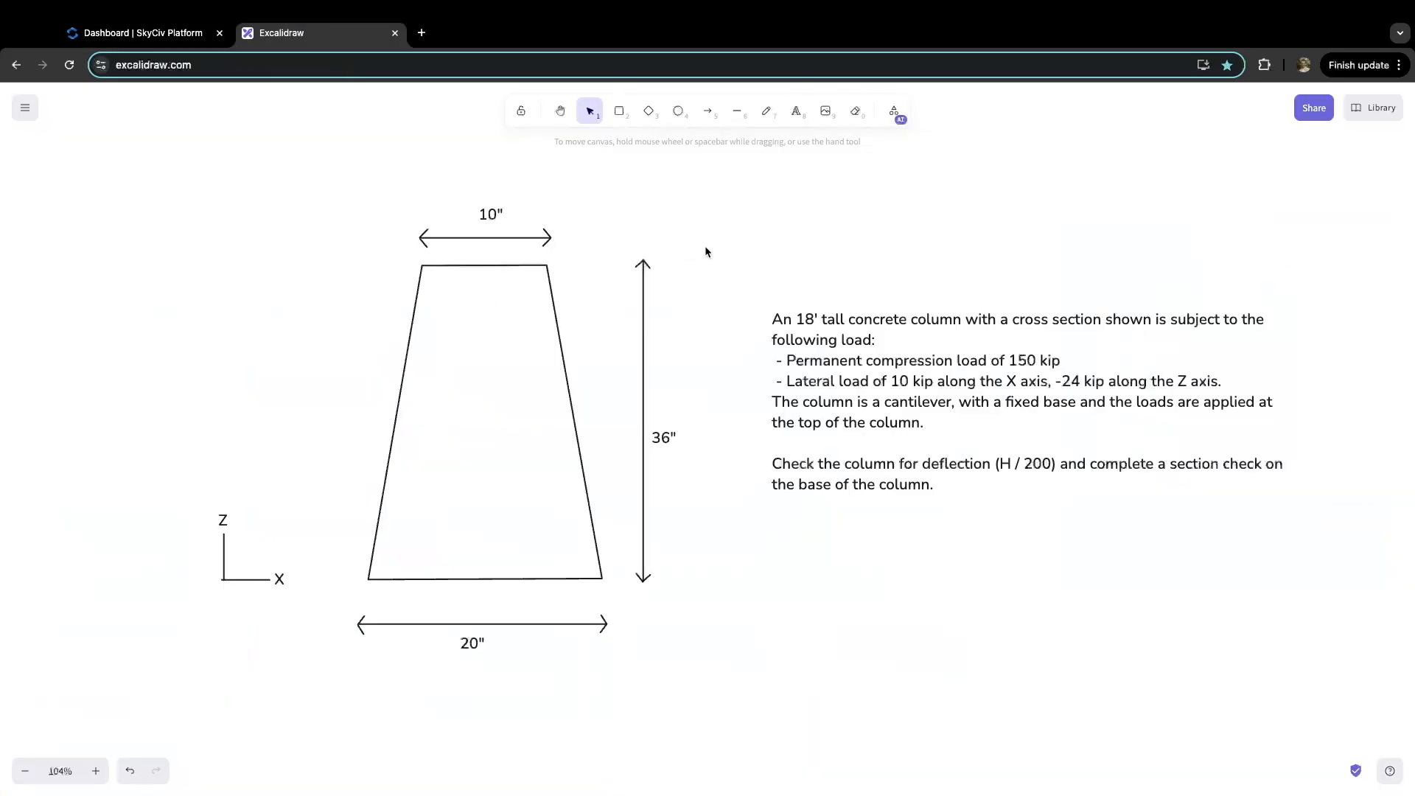
pyautogui.hscroll(2, 706, 250)
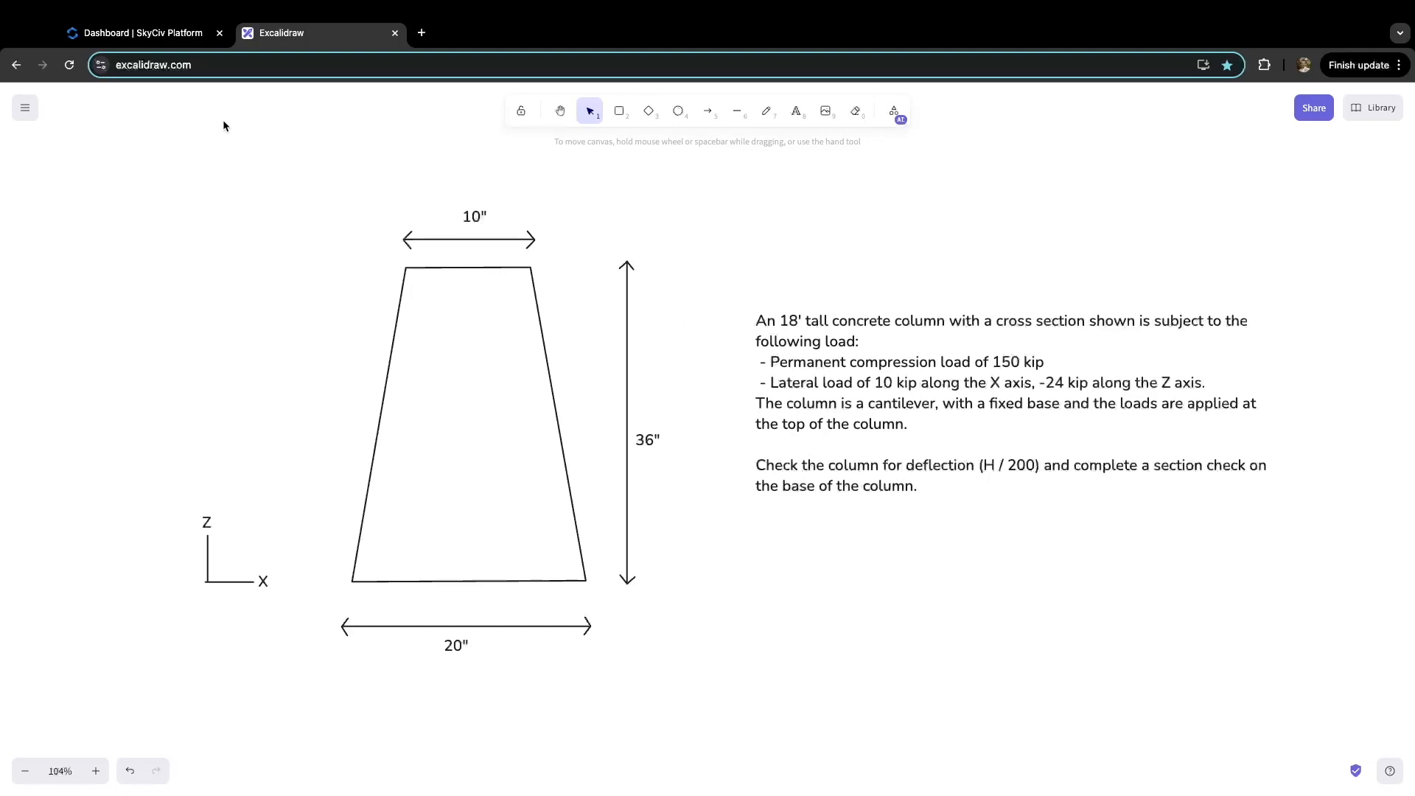
# Step: Return to the SkyCiv Platform dashboard after reading the column problem
pyautogui.click(143, 33)
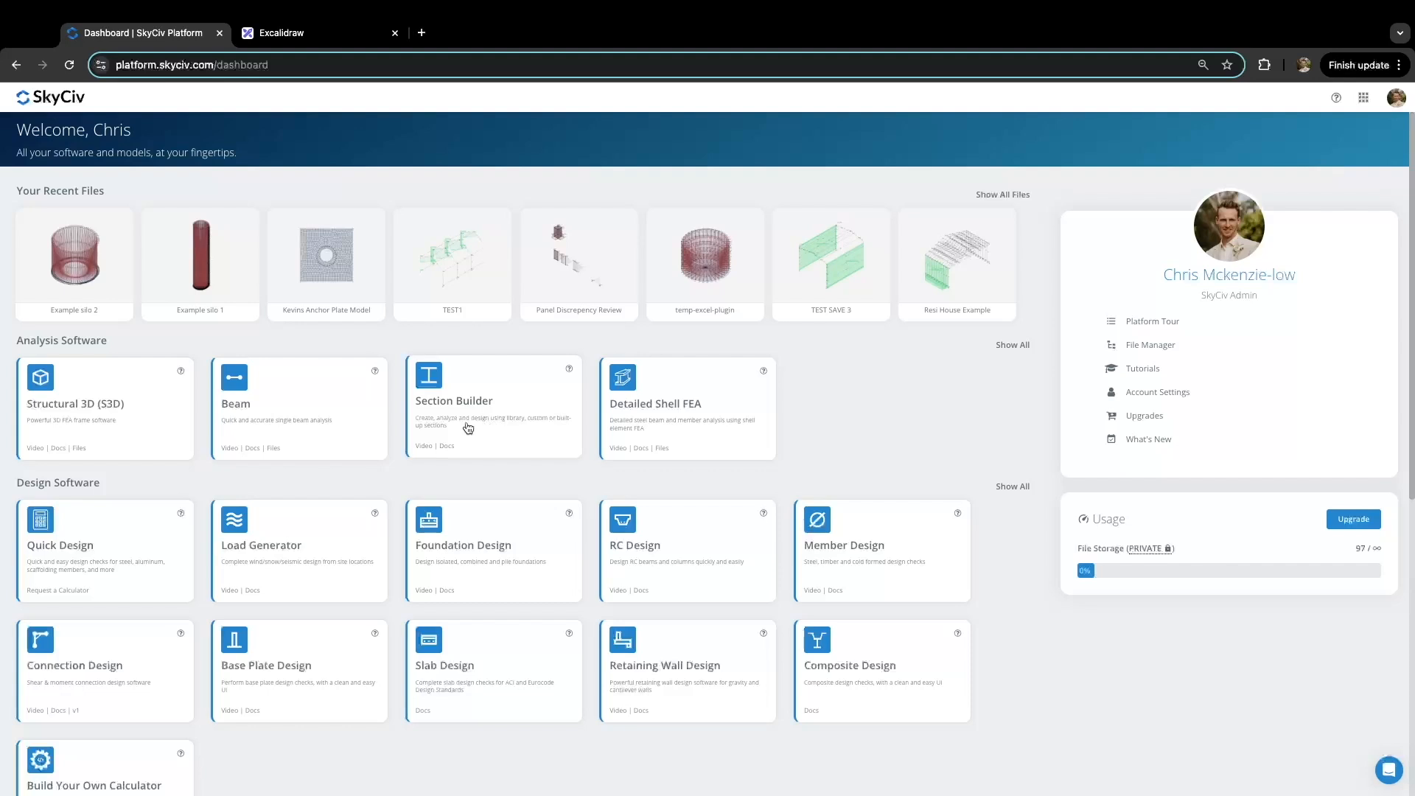
# Step: Start a blank Structural 3D model without restoring the last session, then reopen the sketch
pyautogui.click(100, 420)
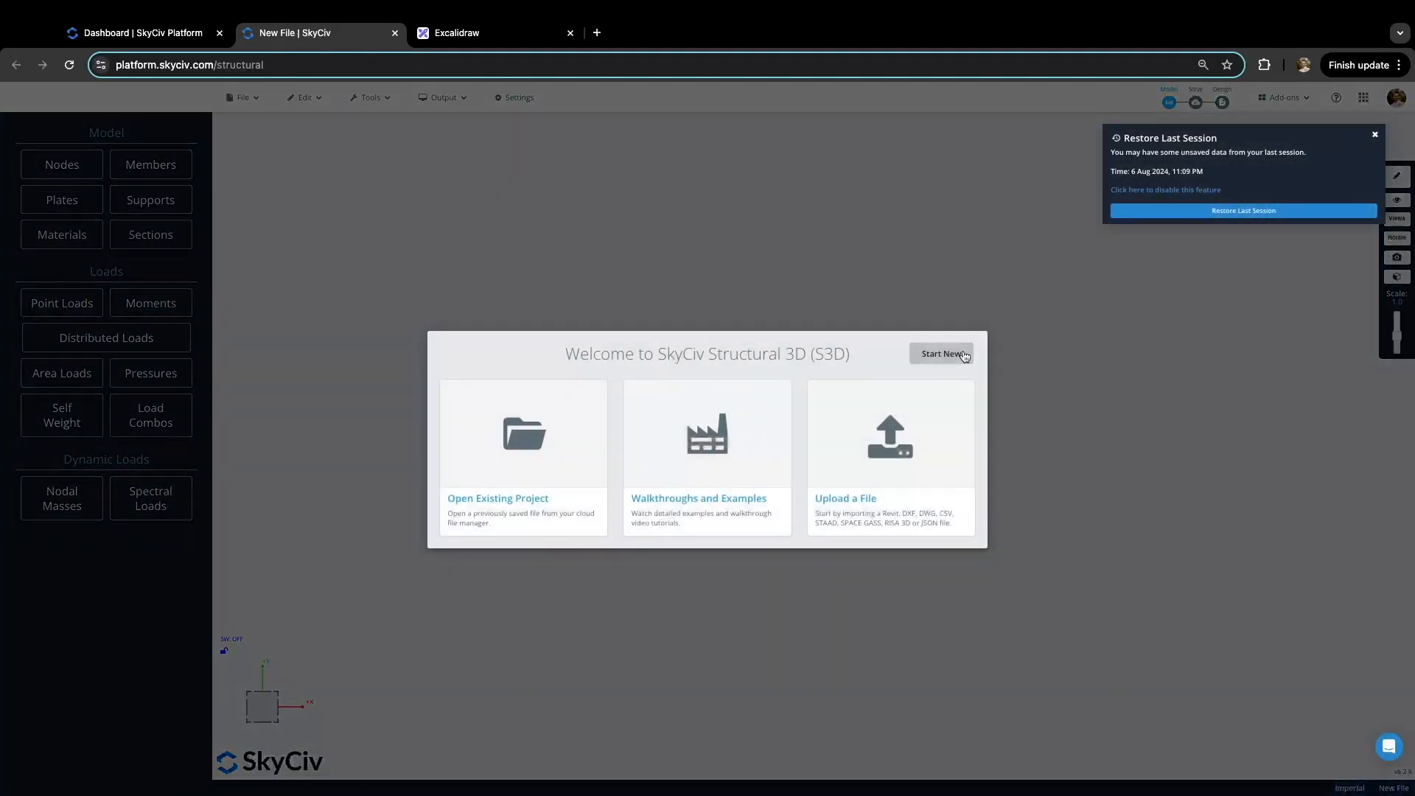
pyautogui.click(962, 354)
pyautogui.click(1376, 135)
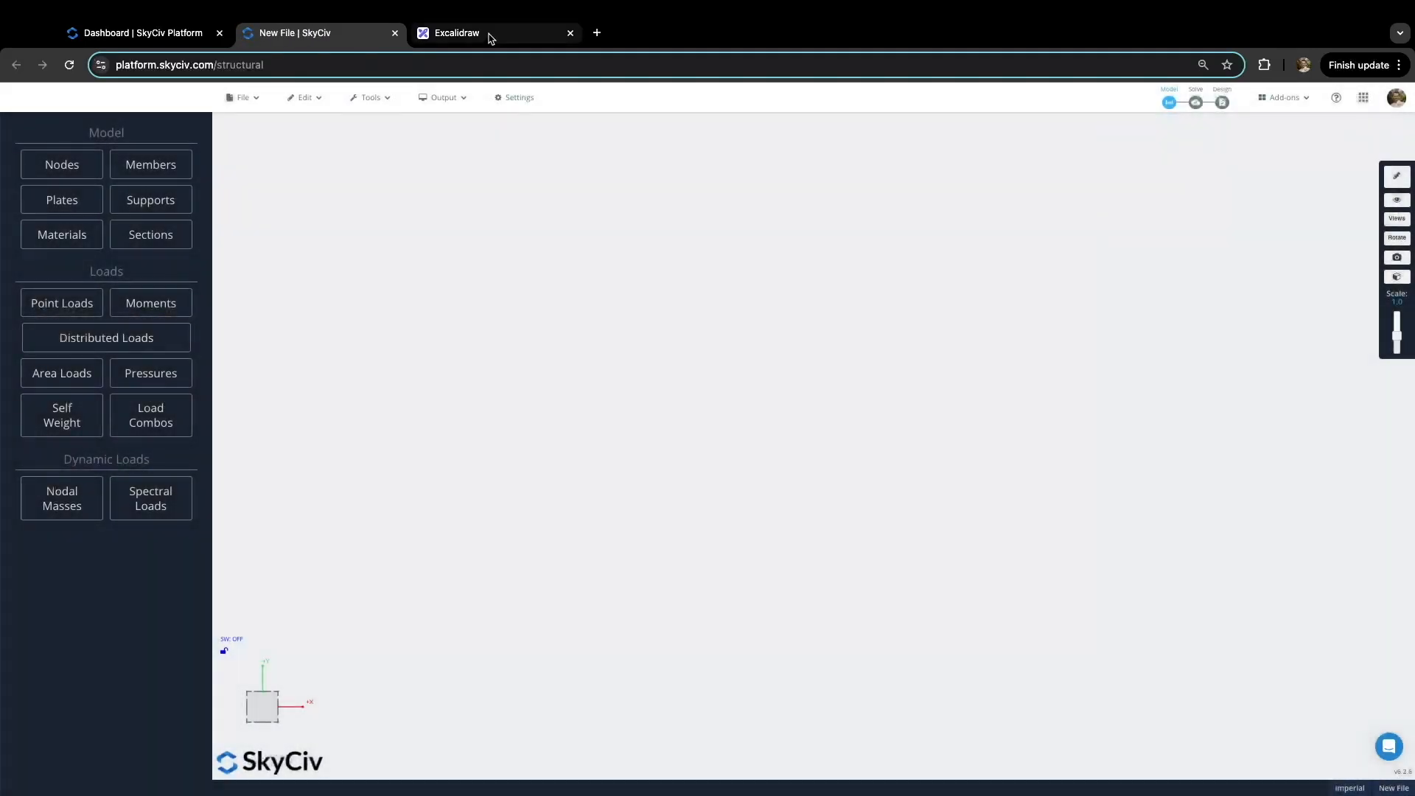
pyautogui.click(489, 36)
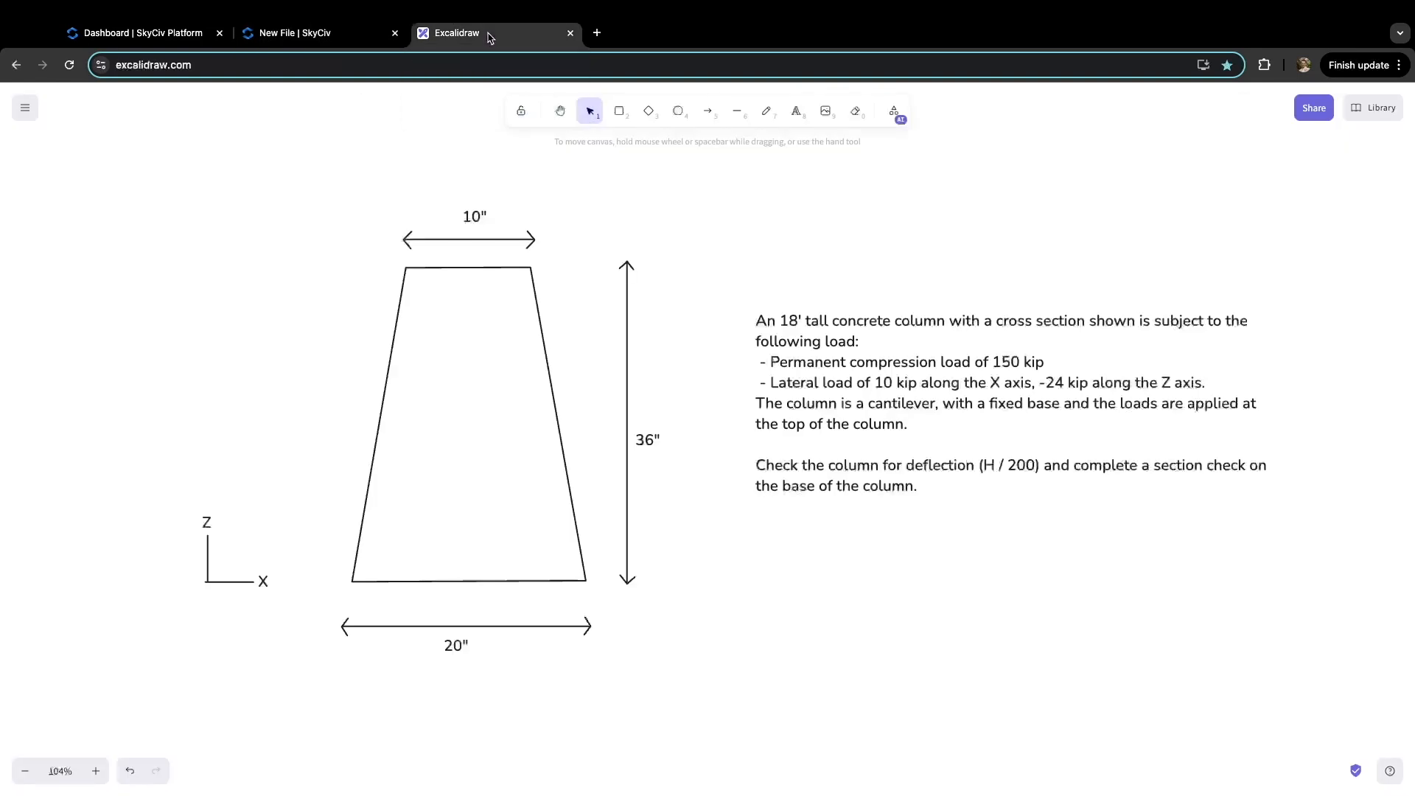
# Step: Underline 18', cantilever and top of the column in red, then return to the SkyCiv model
pyautogui.click(759, 115)
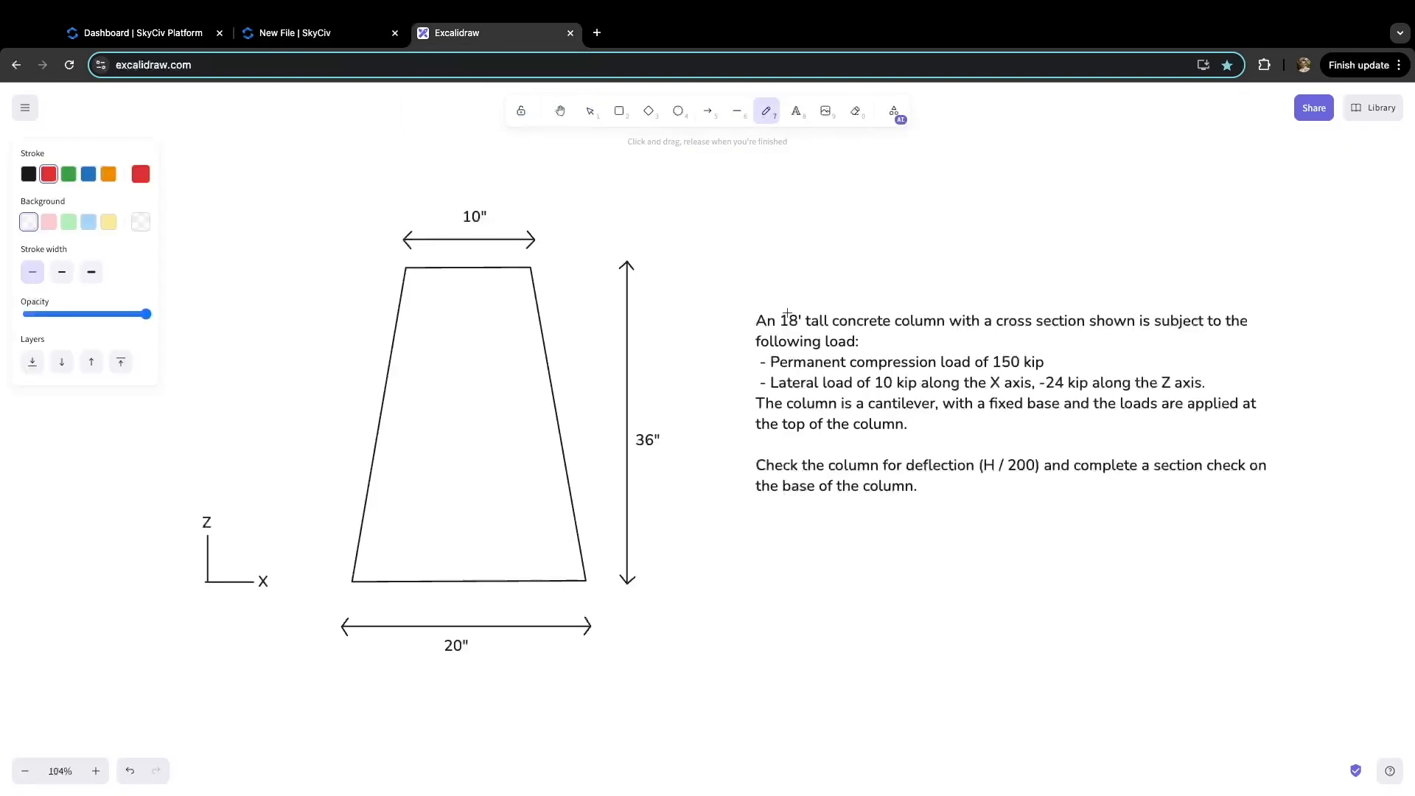
pyautogui.moveTo(779, 330); pyautogui.dragTo(803, 329)
pyautogui.moveTo(869, 412); pyautogui.dragTo(1058, 414)
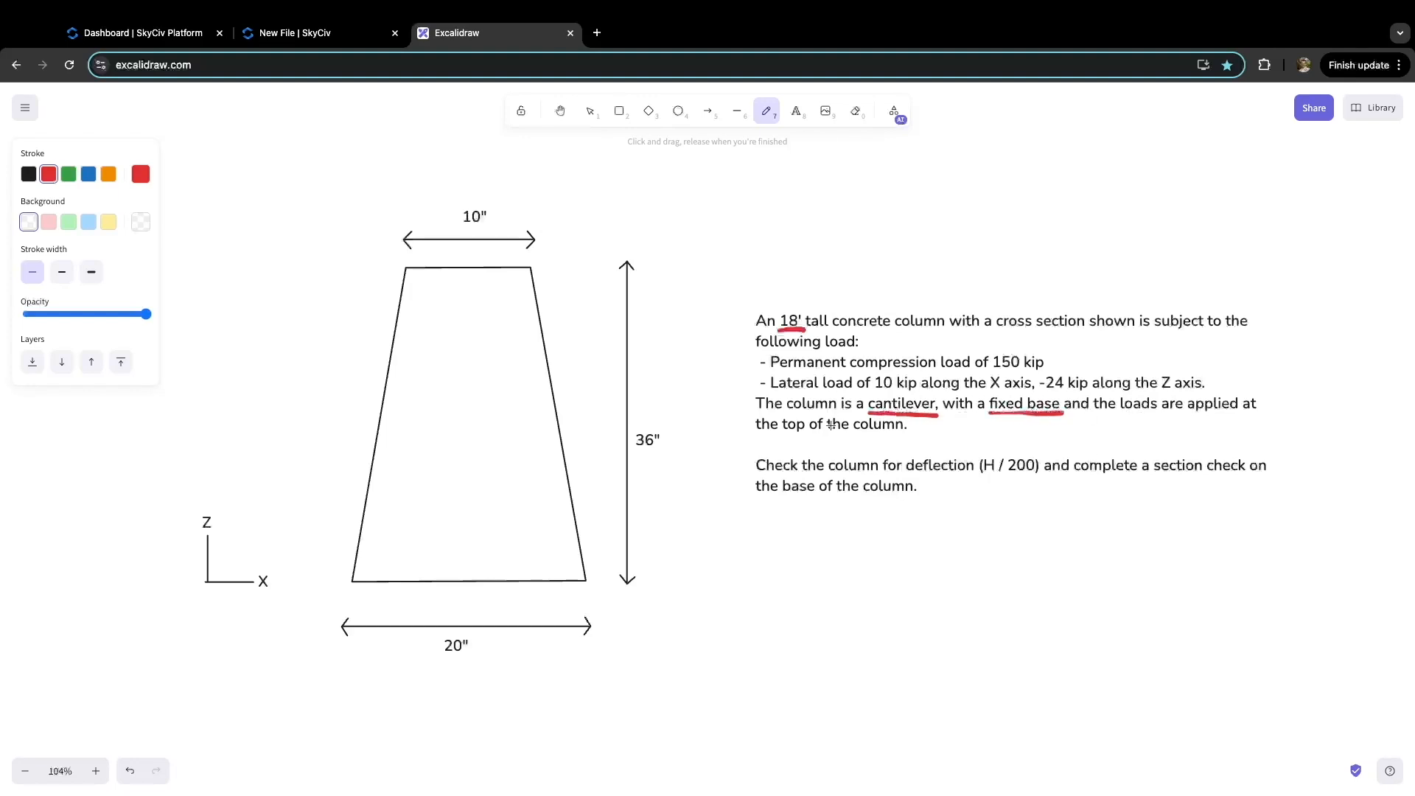
pyautogui.moveTo(784, 433); pyautogui.dragTo(900, 434)
pyautogui.click(302, 36)
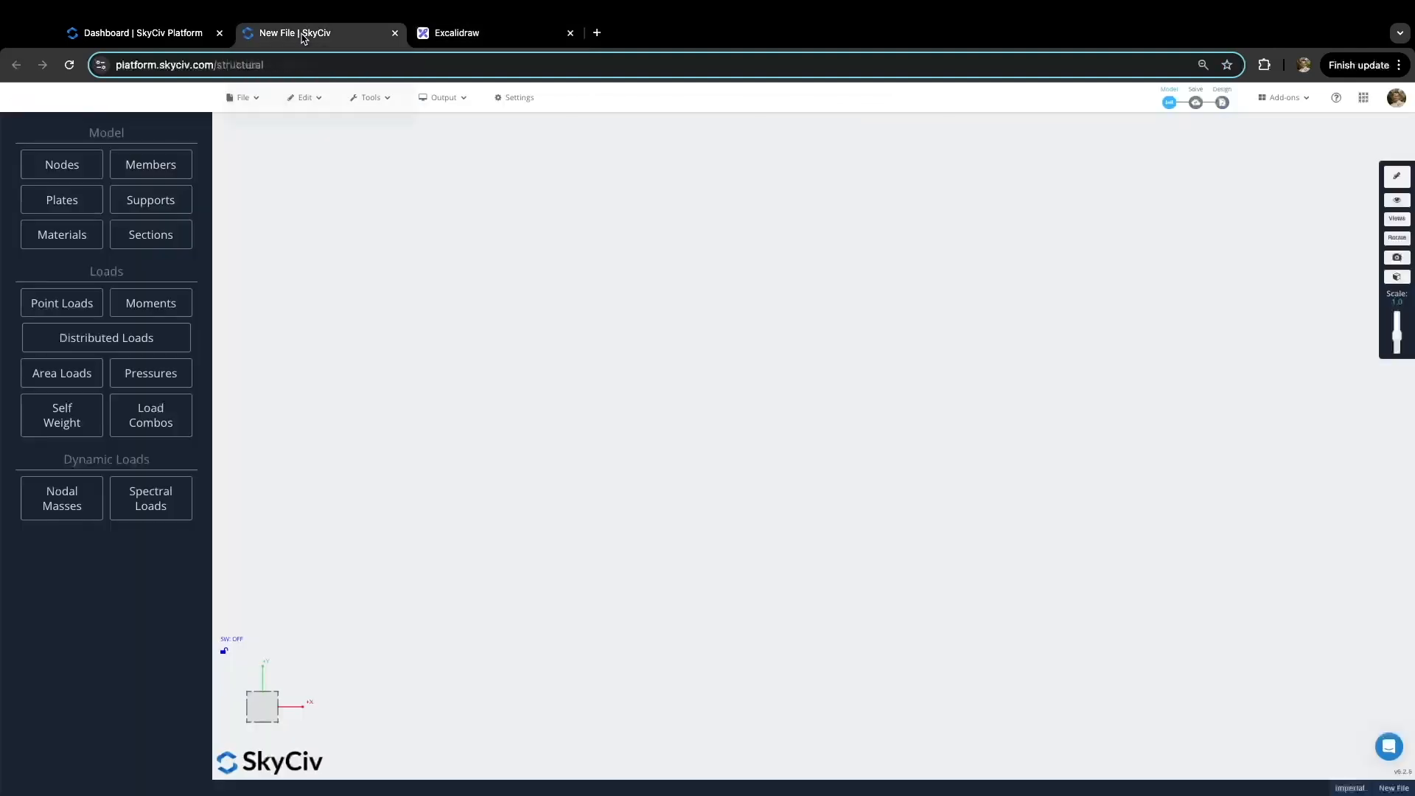
# Step: Add node 1 at 0,0,0 and node 2 above it, joined by an 18 ft vertical member
pyautogui.click(72, 170)
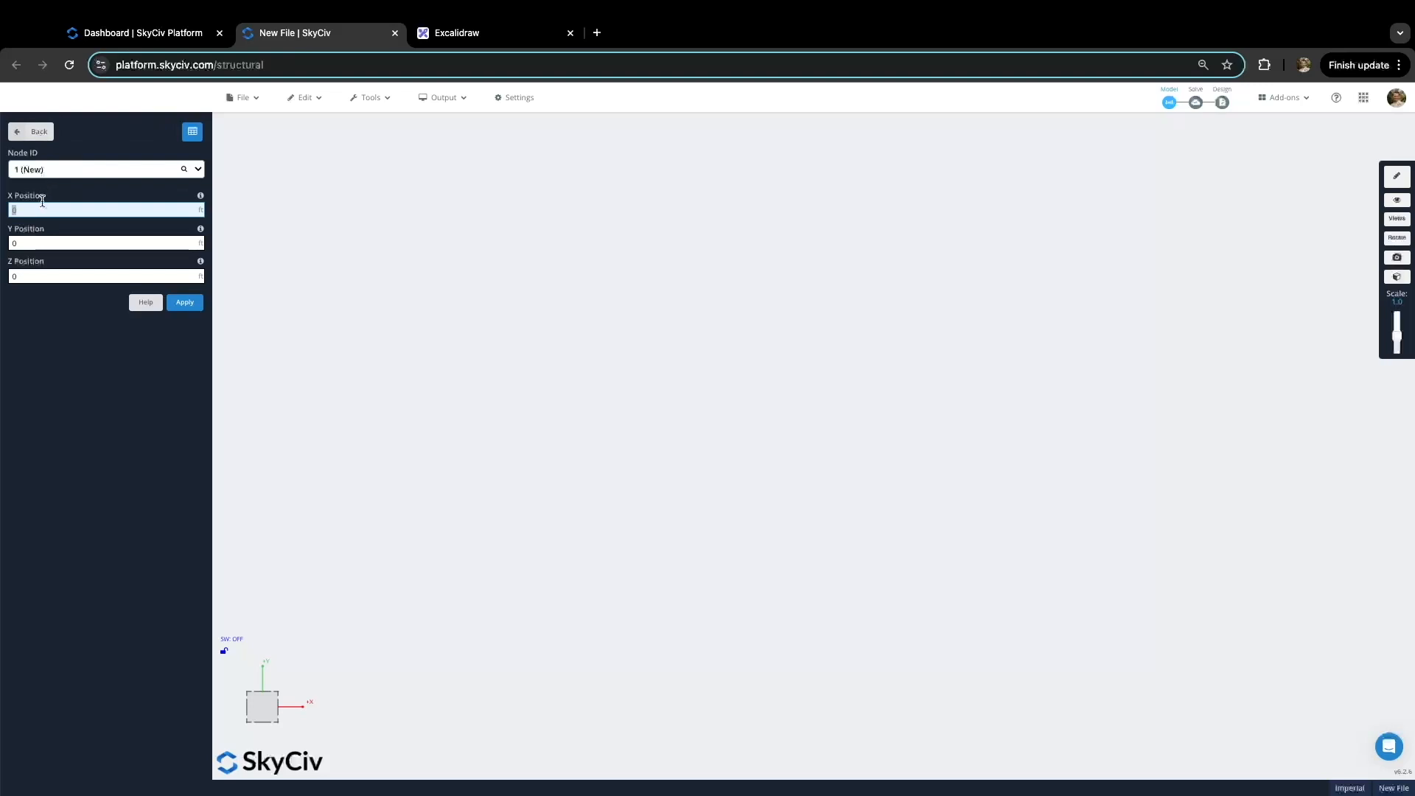
pyautogui.click(185, 303)
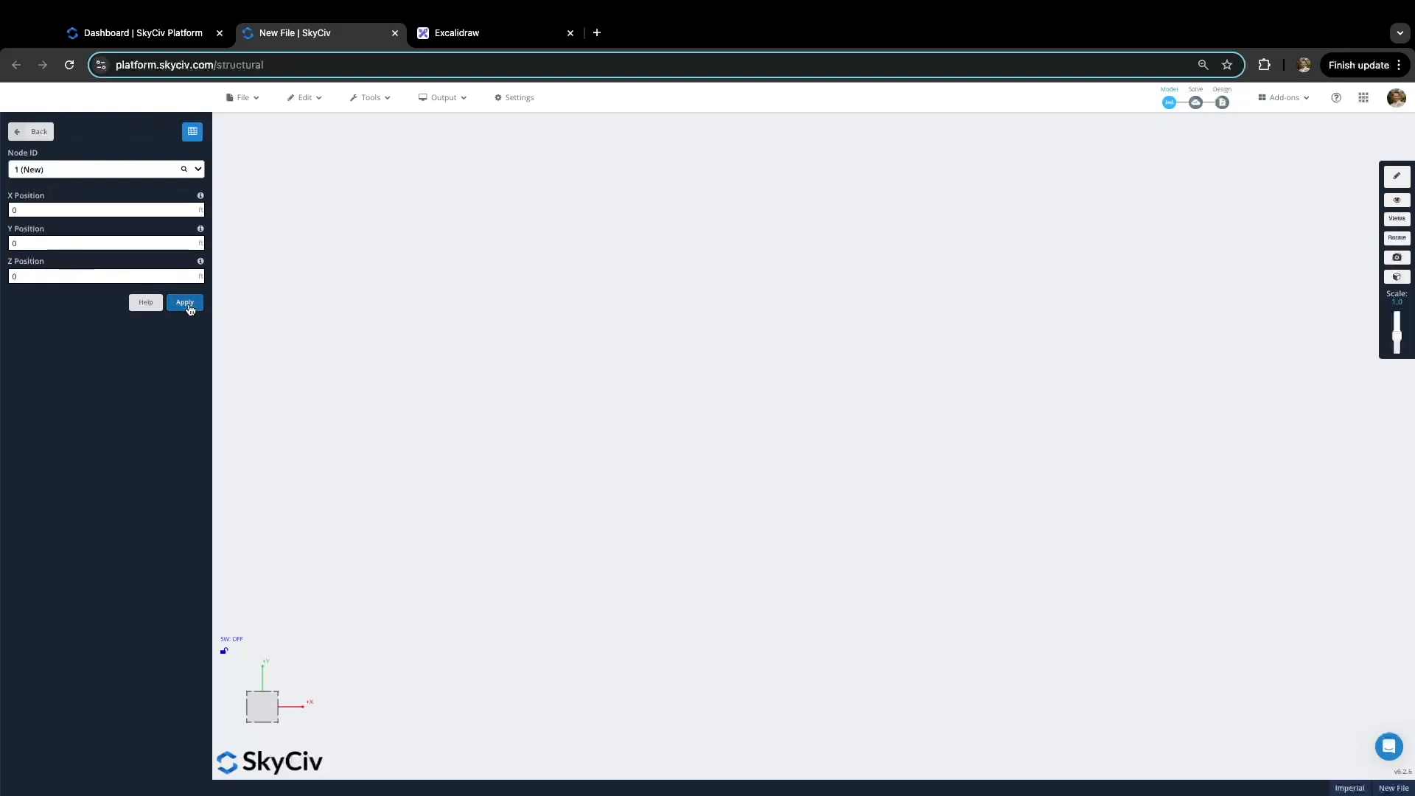
pyautogui.click(41, 245)
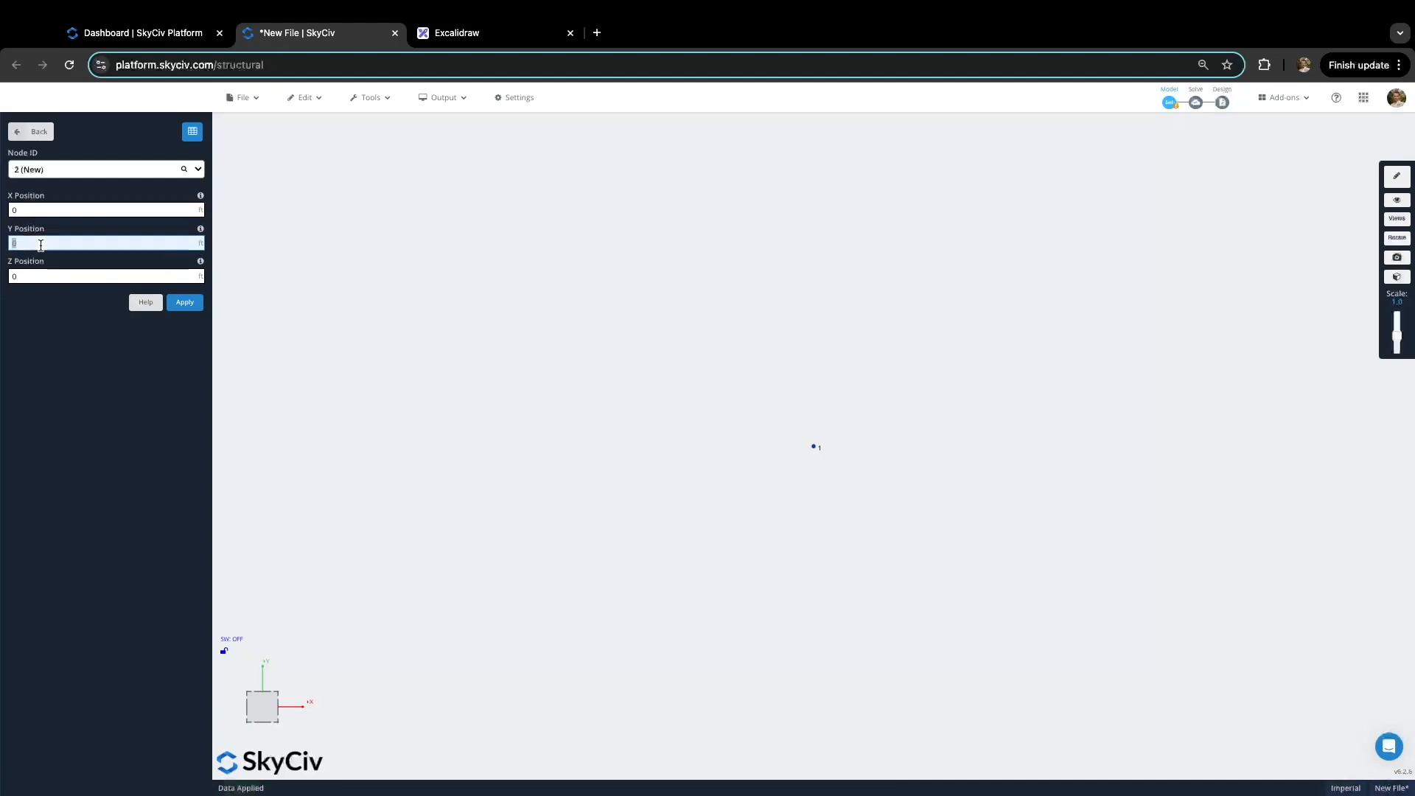
pyautogui.press('BackSpace')
pyautogui.click(185, 303)
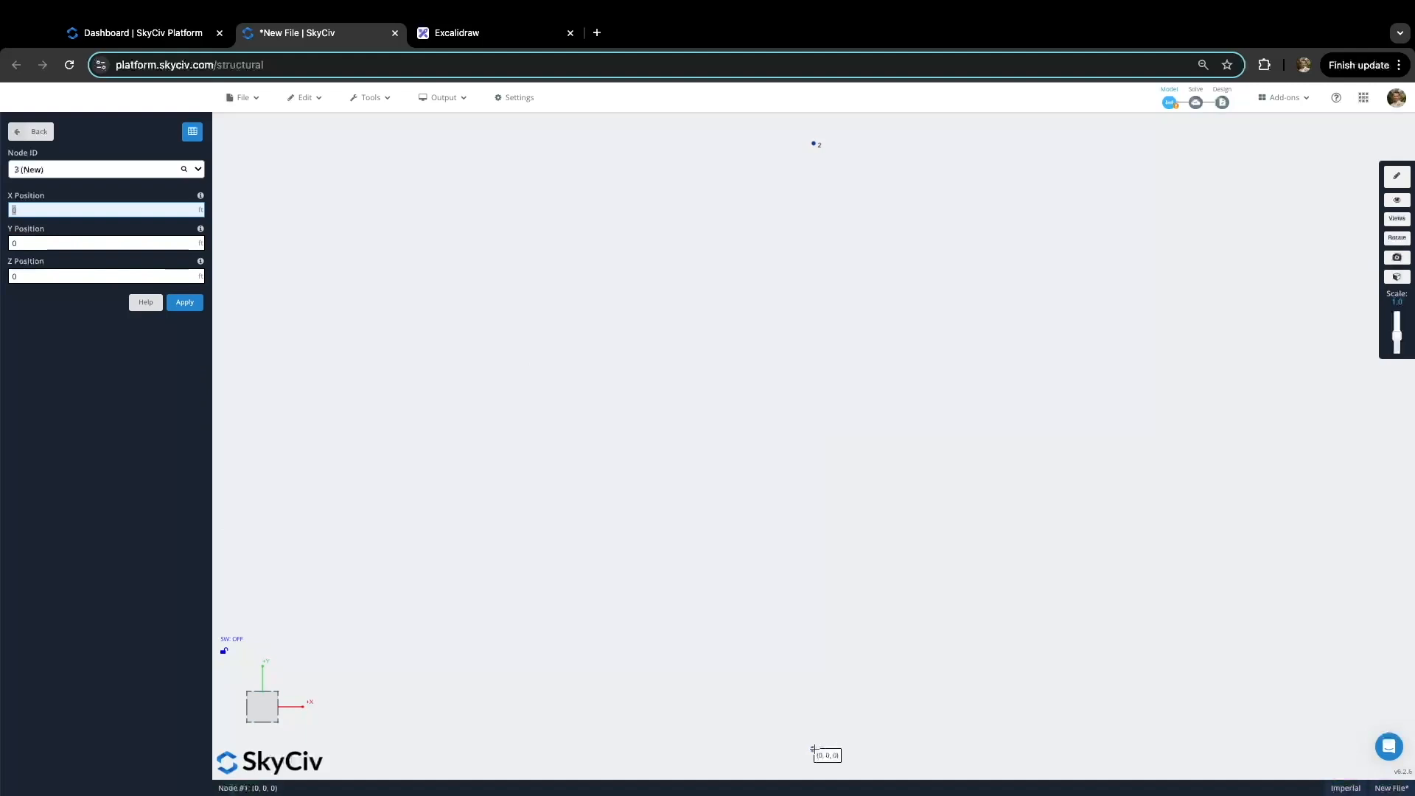
pyautogui.moveTo(813, 751); pyautogui.dragTo(814, 145)
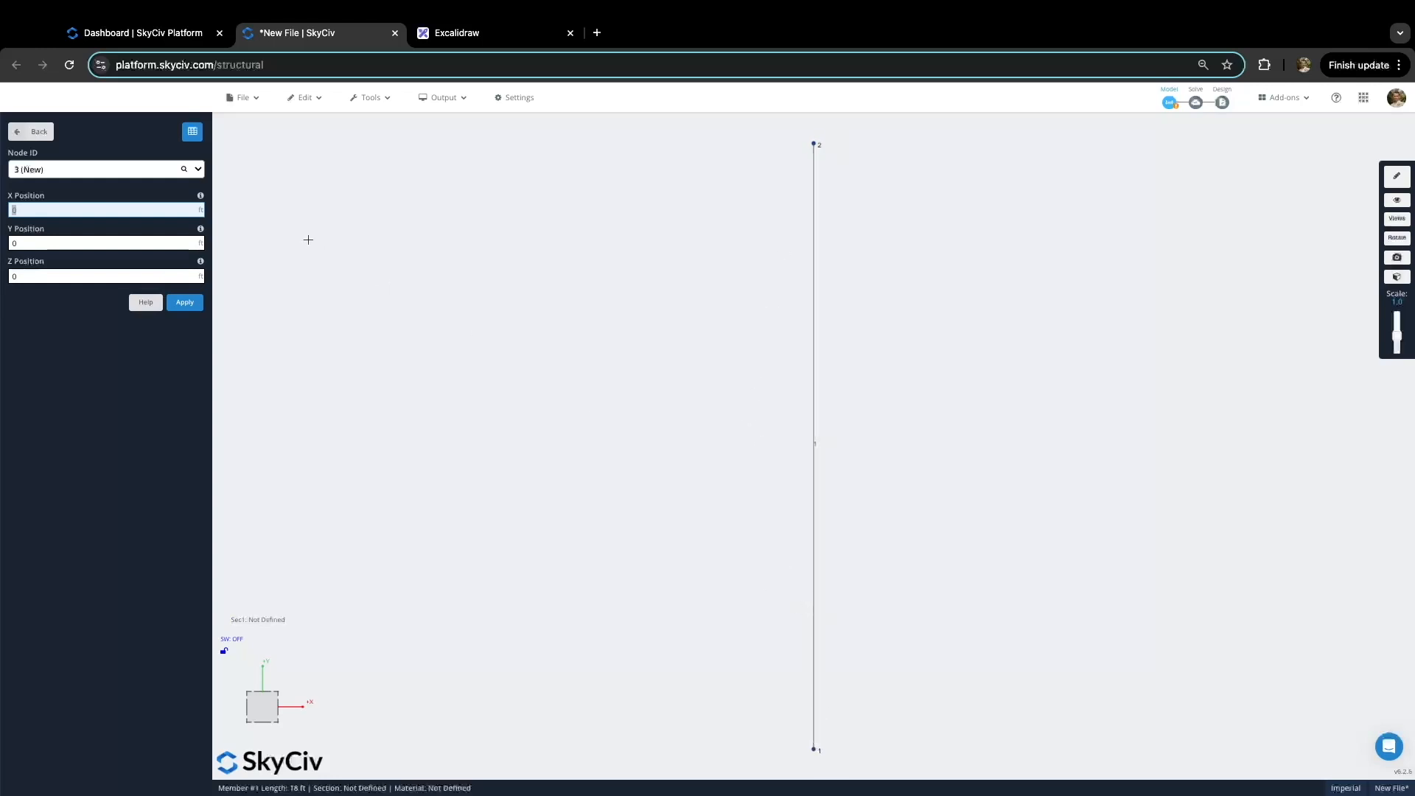
pyautogui.click(33, 131)
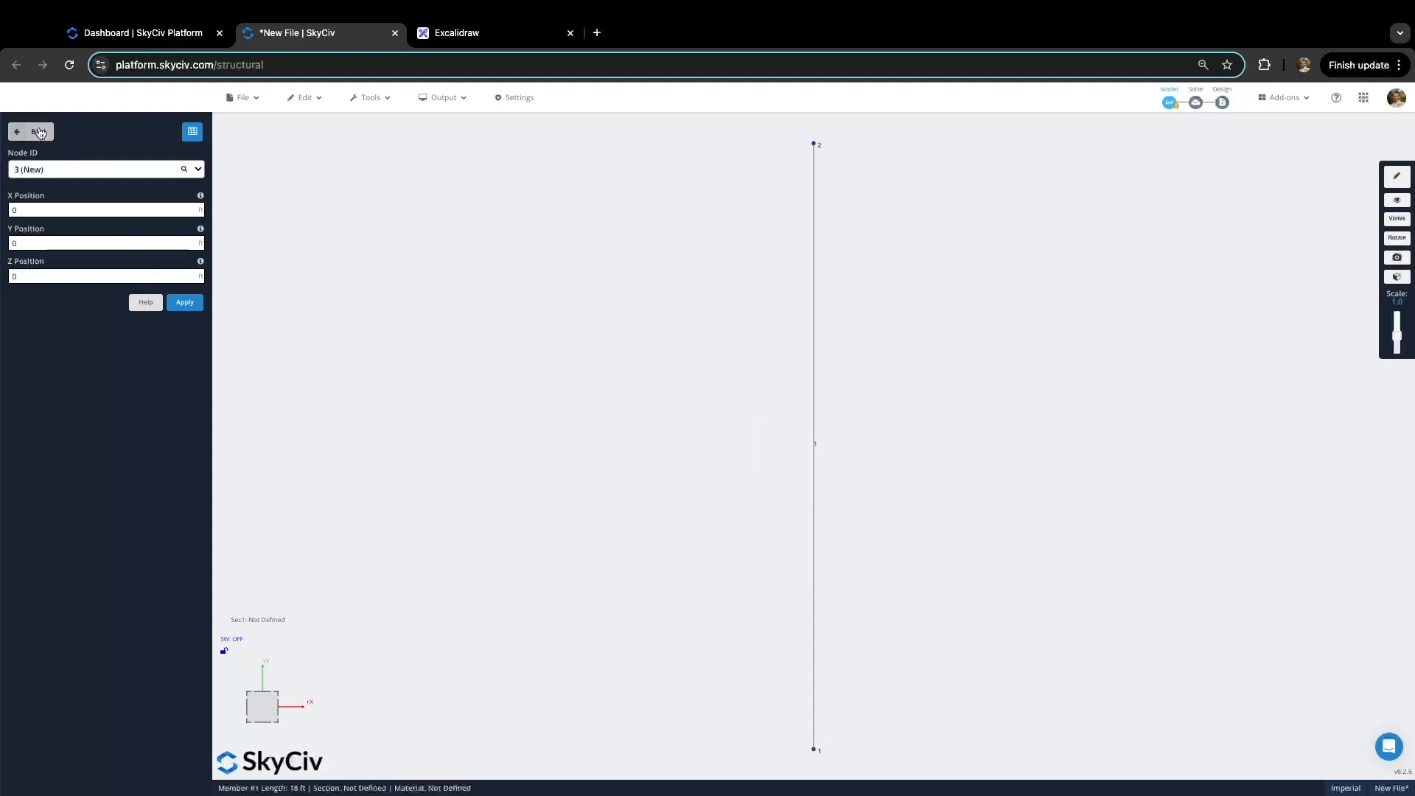
# Step: Fix base node 1 with an FFFFFF fully restrained support
pyautogui.click(815, 749)
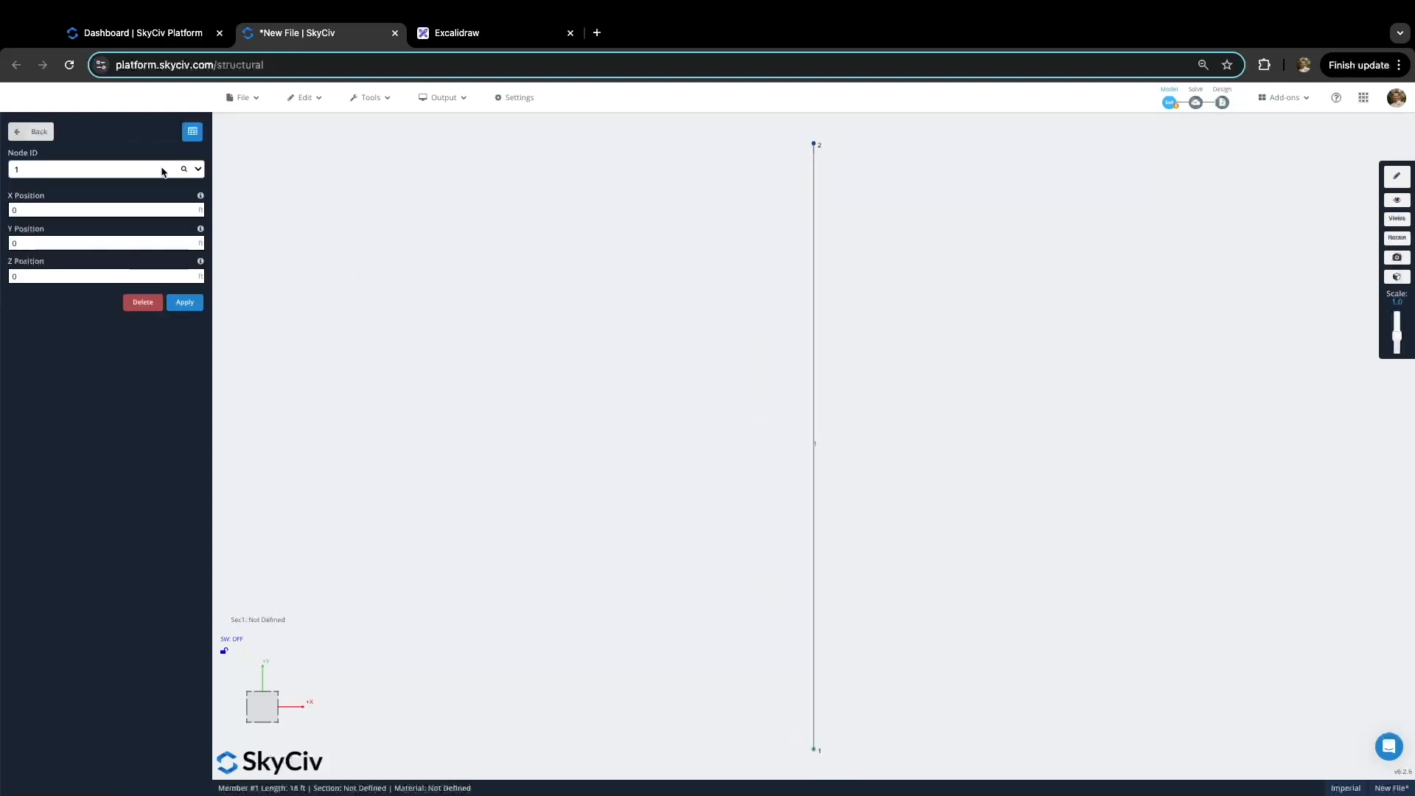
pyautogui.click(33, 132)
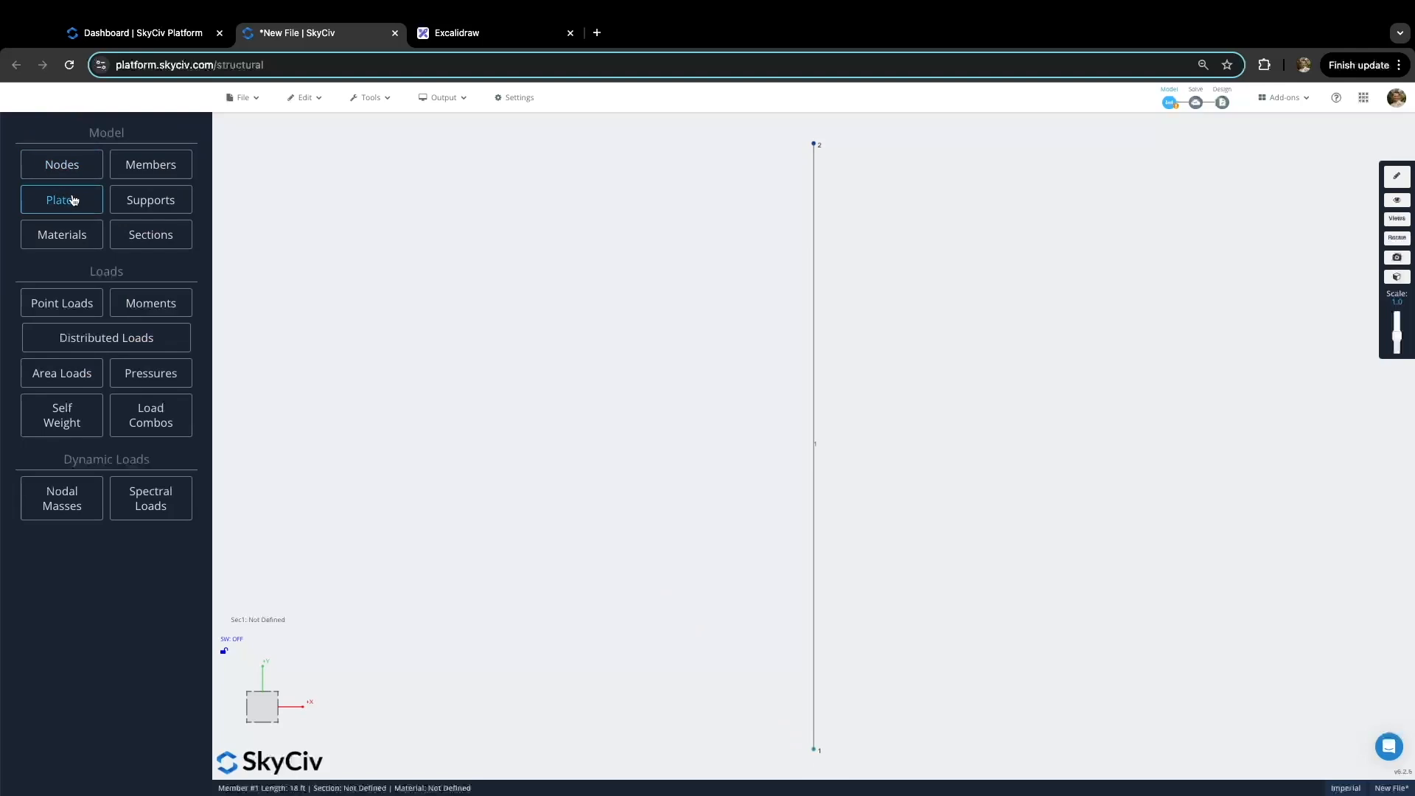
pyautogui.click(157, 206)
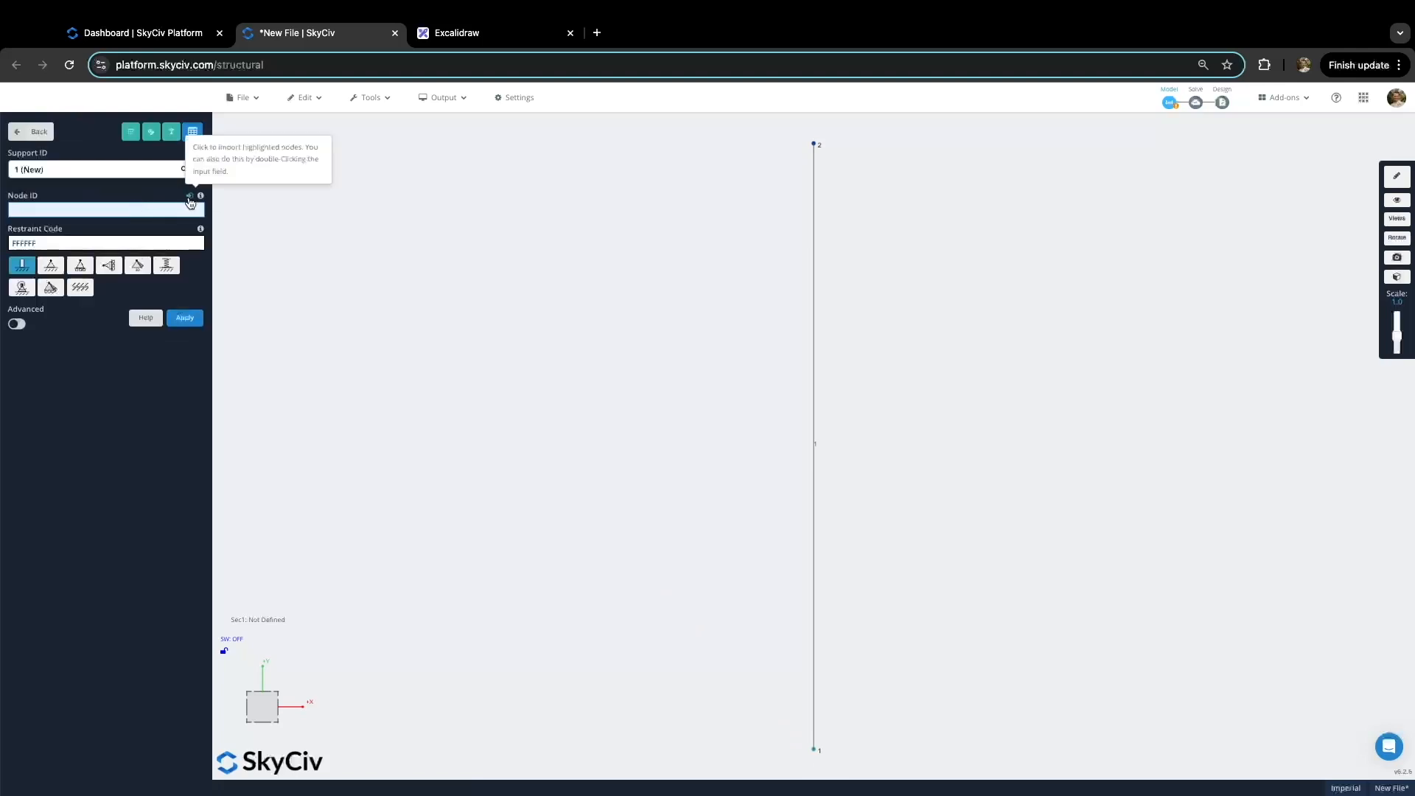
pyautogui.write('1')
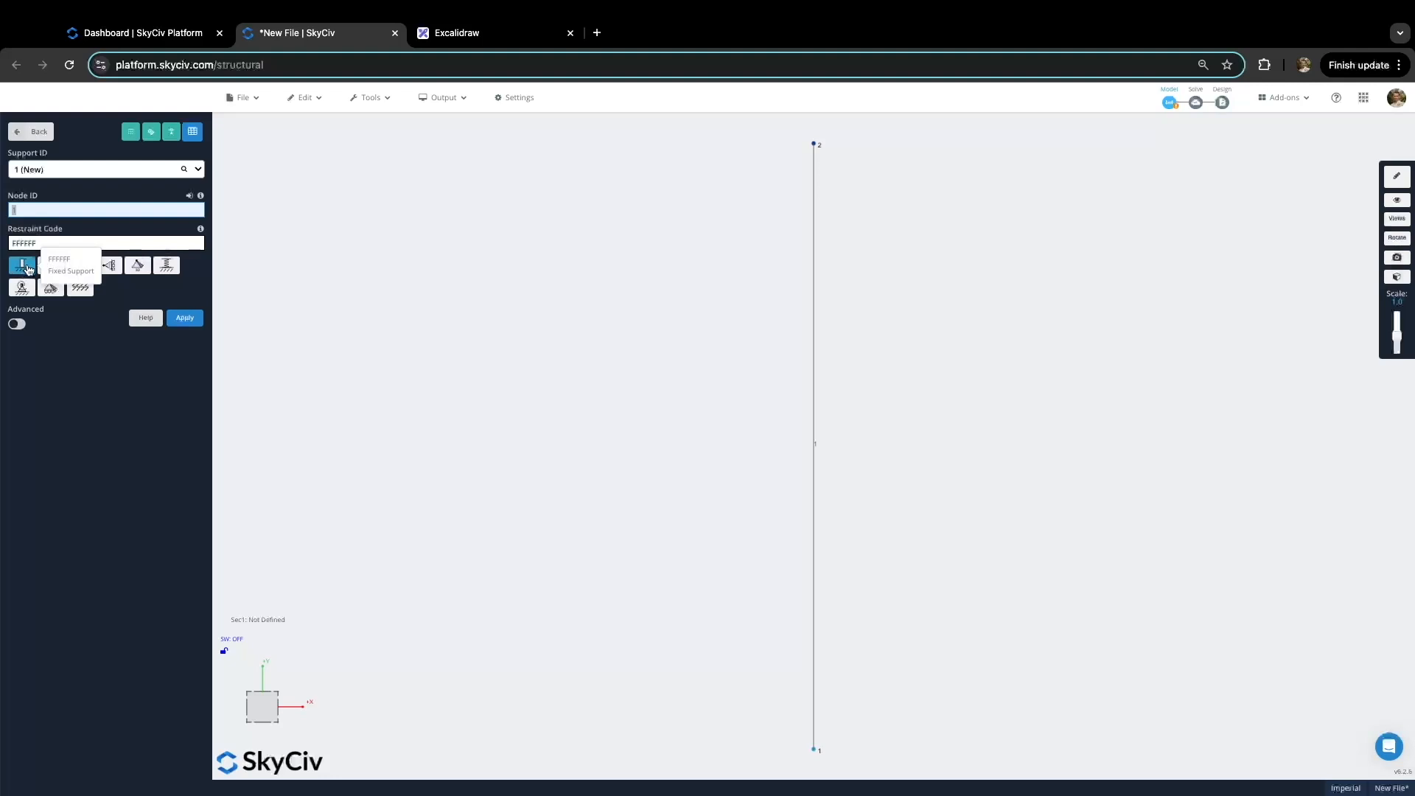
pyautogui.click(191, 324)
pyautogui.click(703, 507)
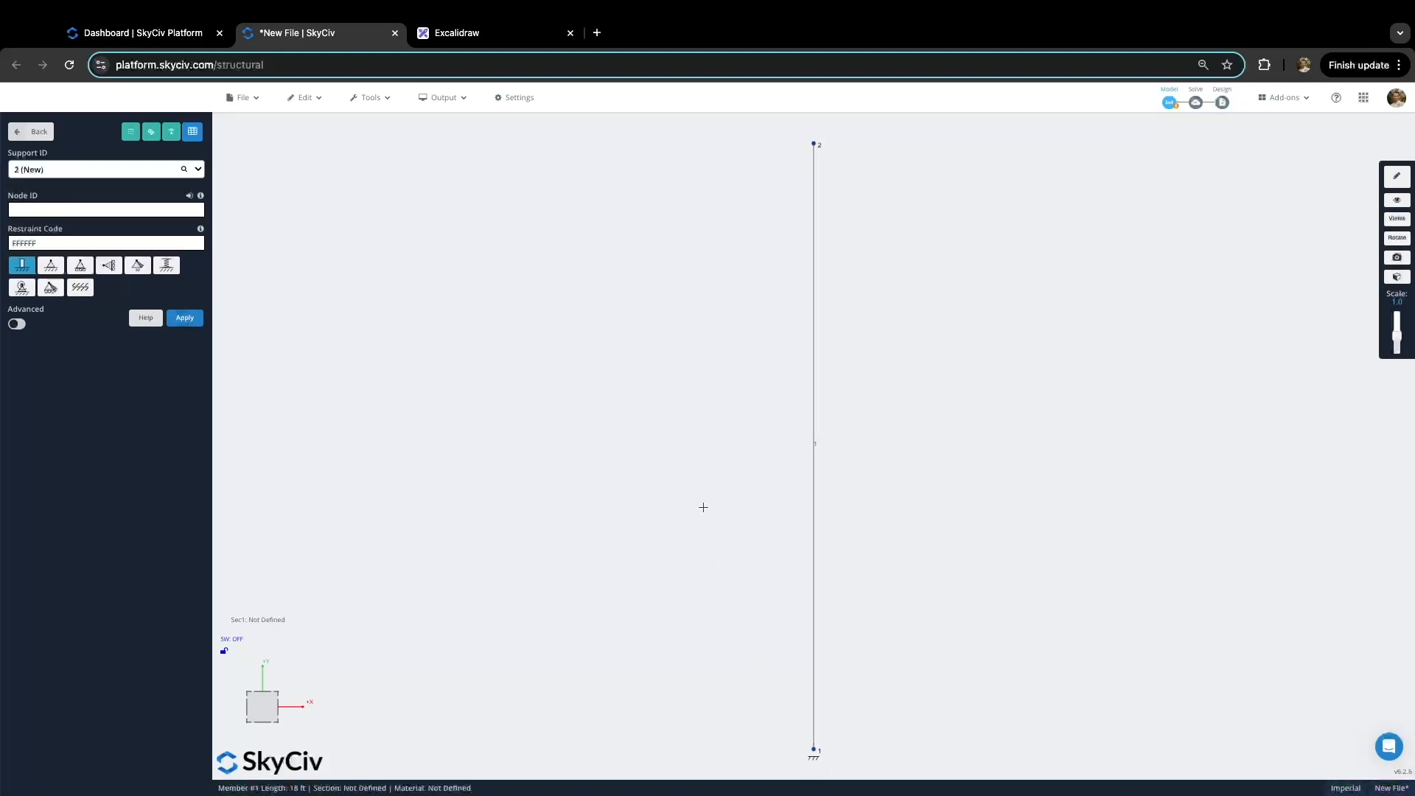
pyautogui.moveTo(775, 236); pyautogui.dragTo(762, 234, button='right')
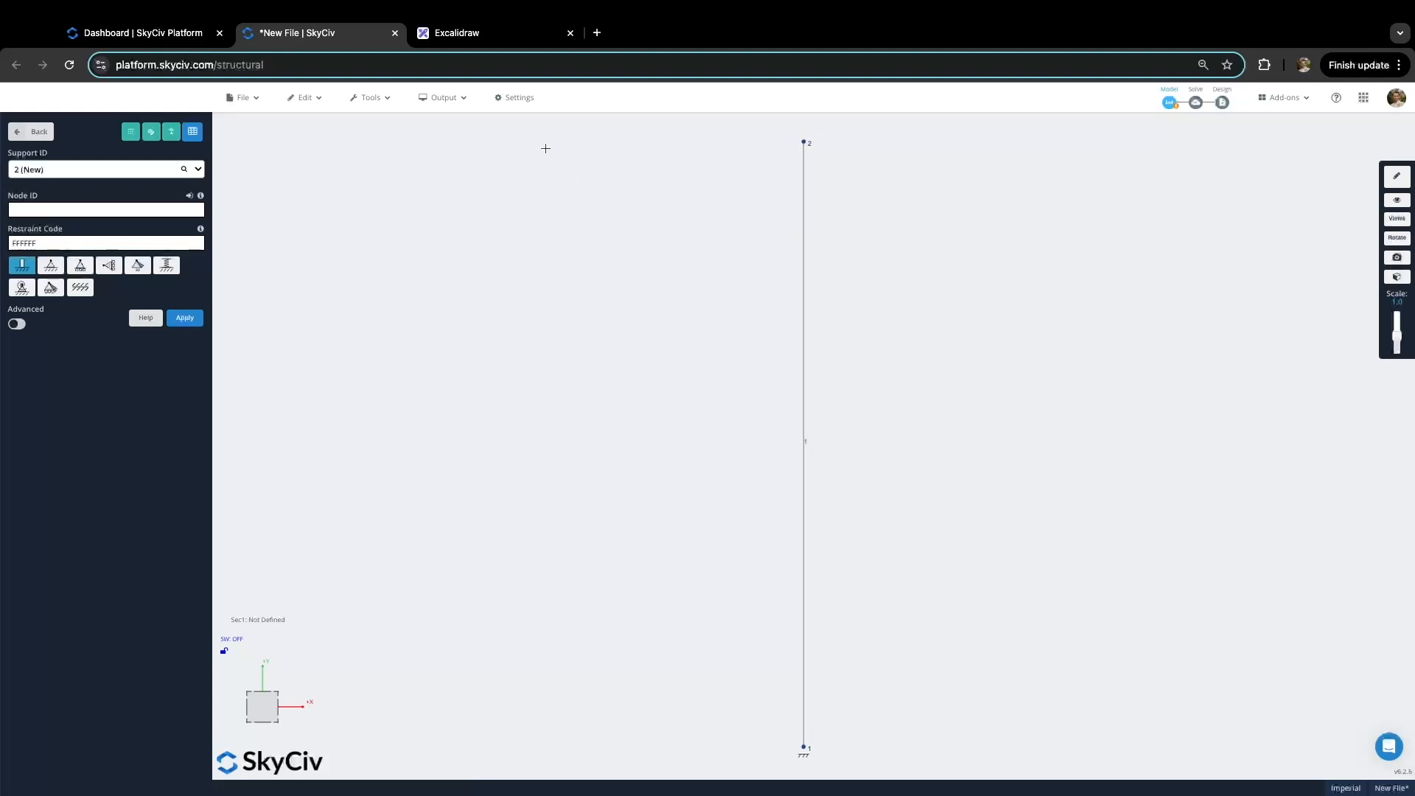
# Step: Recheck the problem sketch in Excalidraw, then return to the model's main menu
pyautogui.click(490, 36)
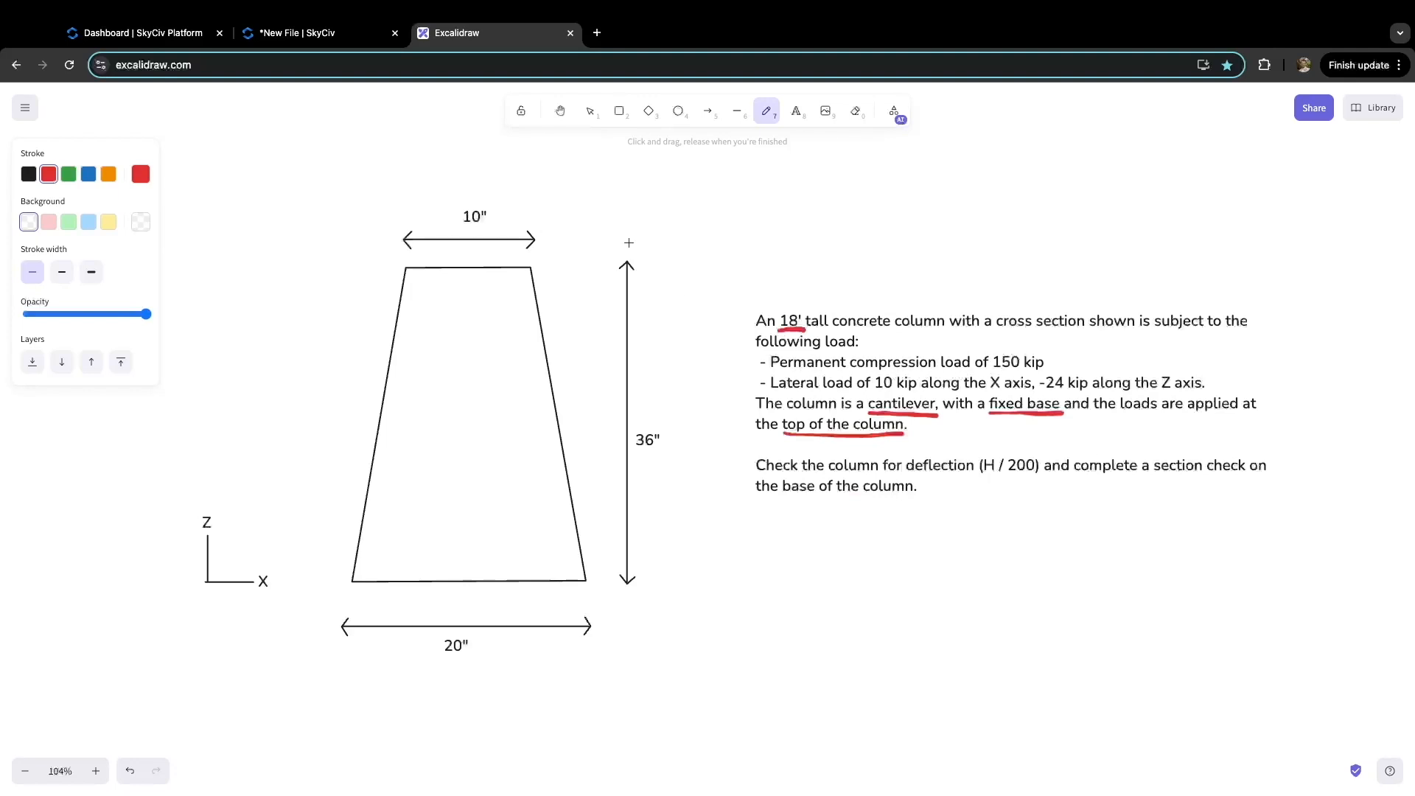
pyautogui.click(297, 32)
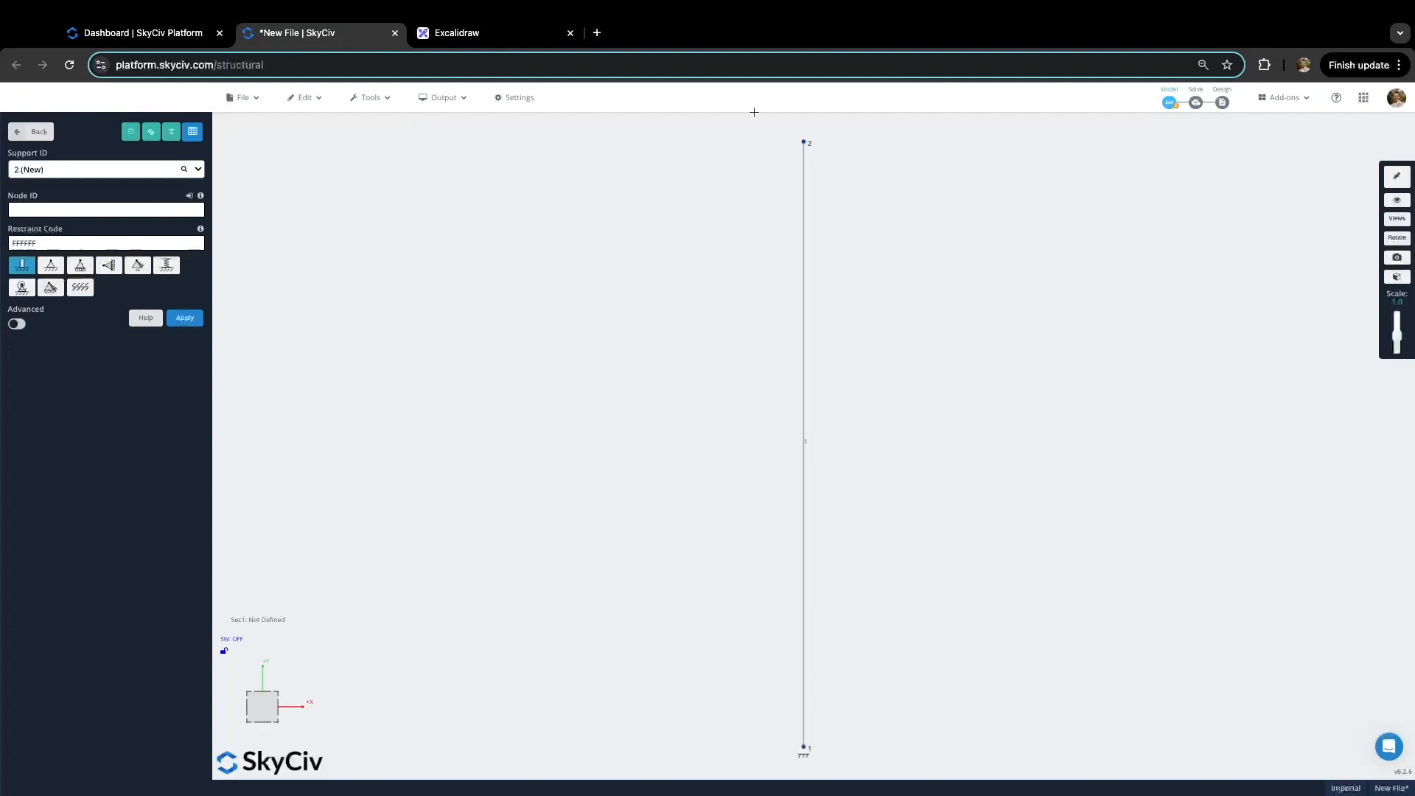
pyautogui.click(33, 132)
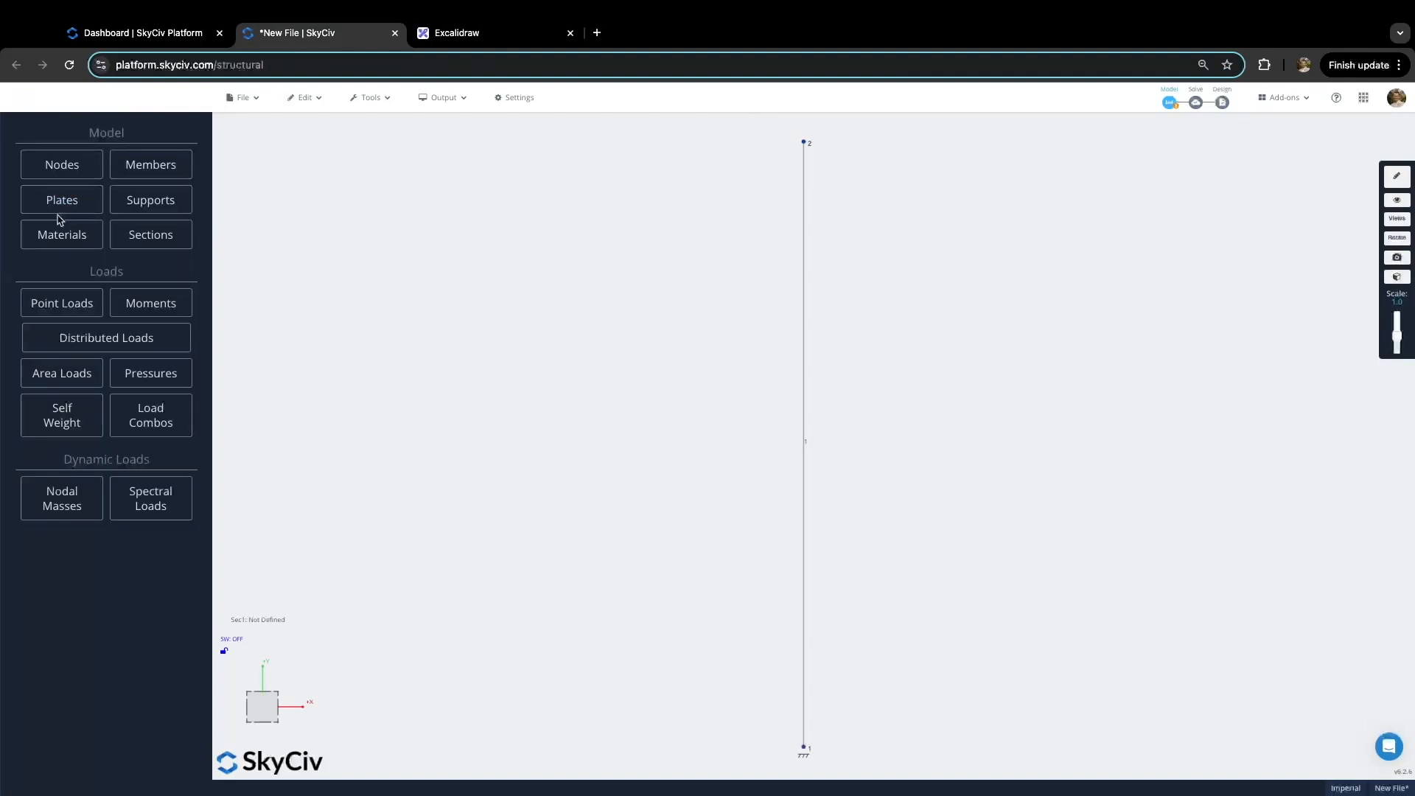
# Step: Add a -150 kip Y point load at node 2 in load group Permanent
pyautogui.click(89, 312)
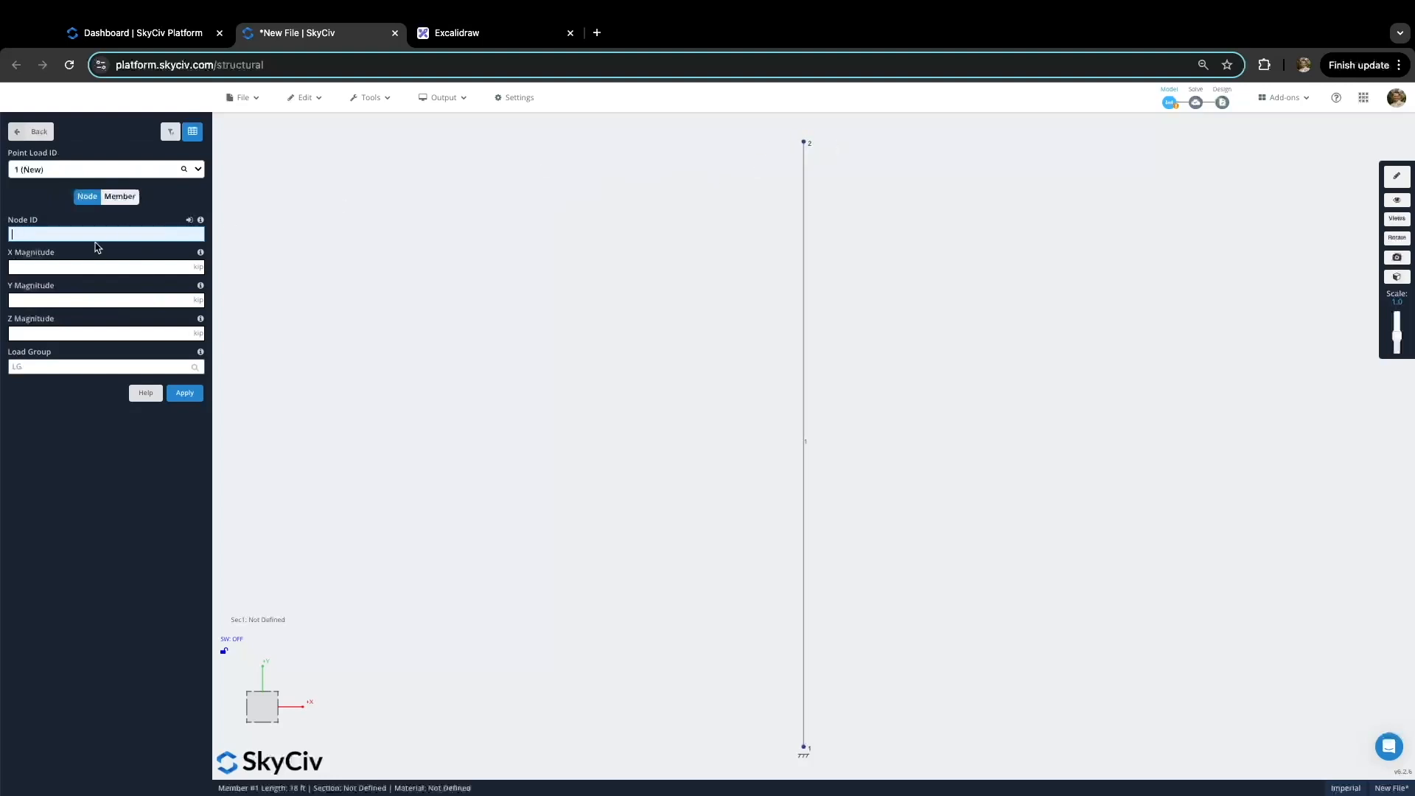
pyautogui.write('2')
pyautogui.click(70, 300)
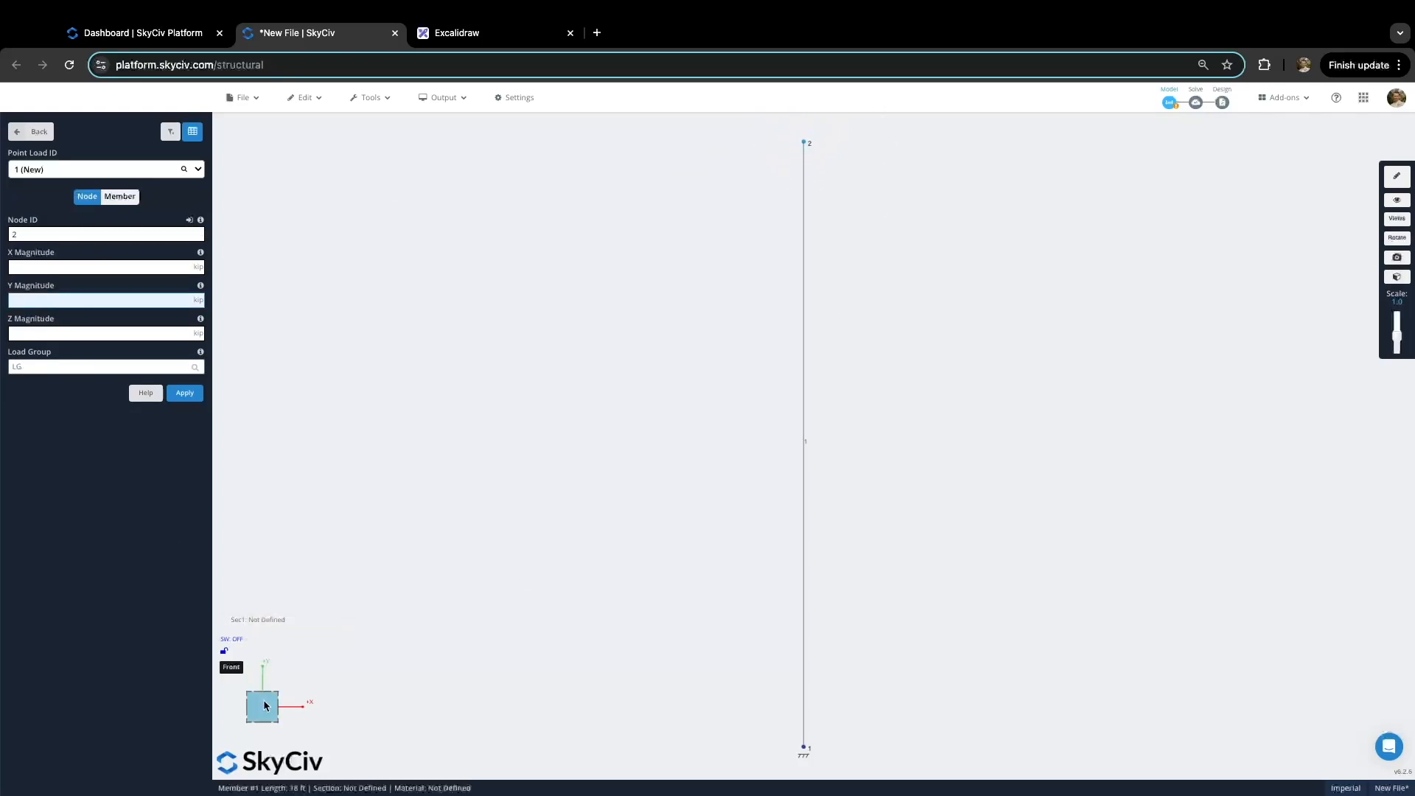
pyautogui.write('-150')
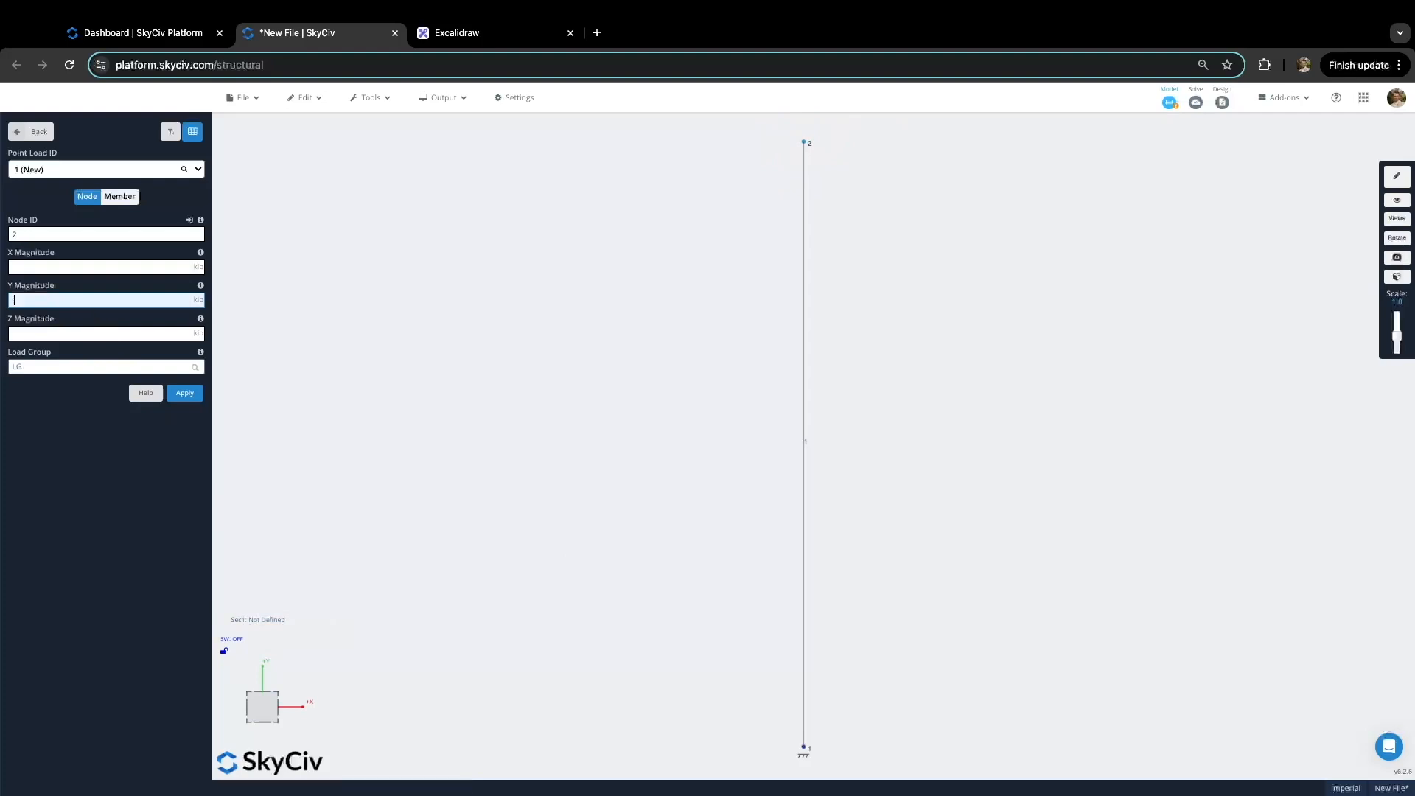
pyautogui.click(61, 368)
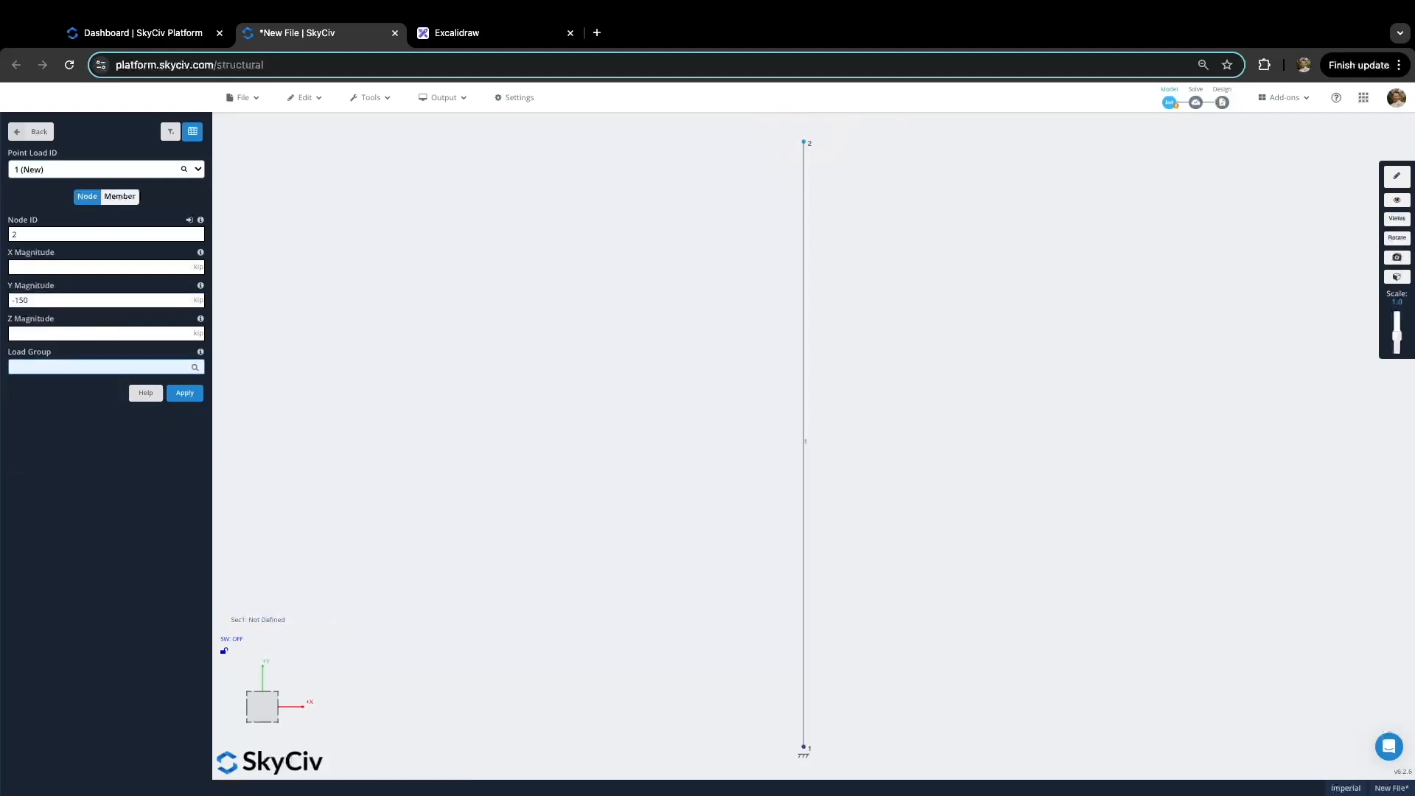
pyautogui.write('Permanent')
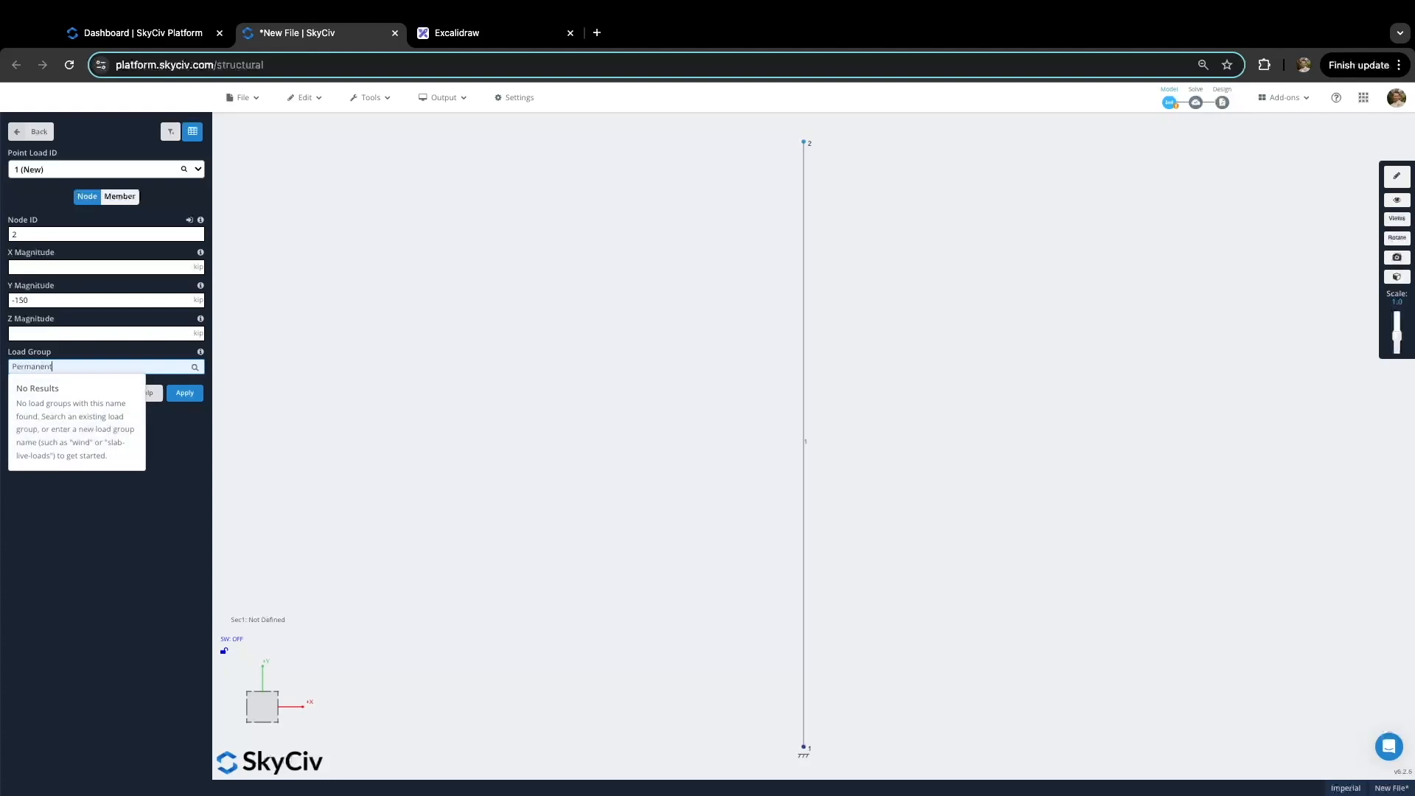
pyautogui.click(185, 393)
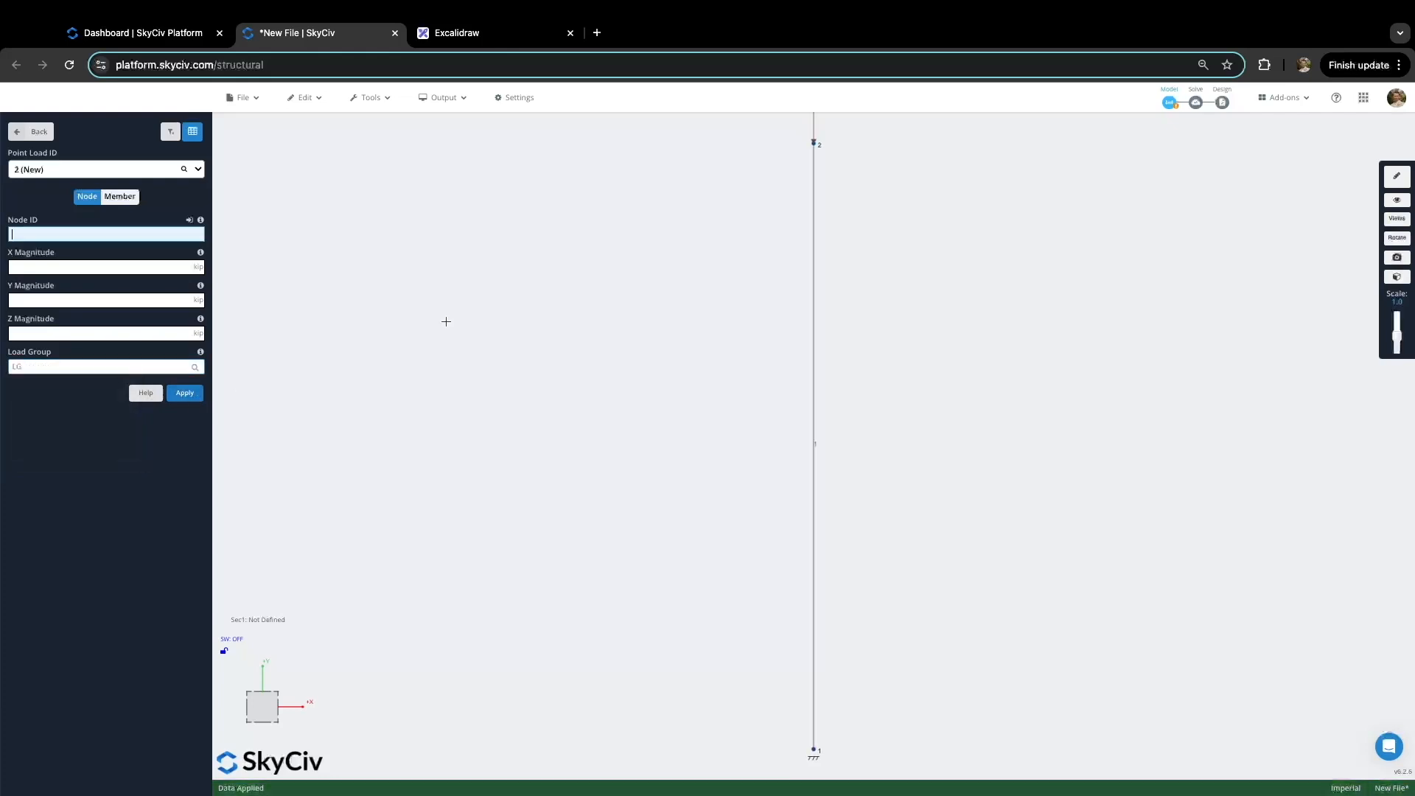
# Step: Review the column problem sketch in Excalidraw and come back to the model
pyautogui.scroll(-5, 642, 282)
pyautogui.scroll(5, 715, 210)
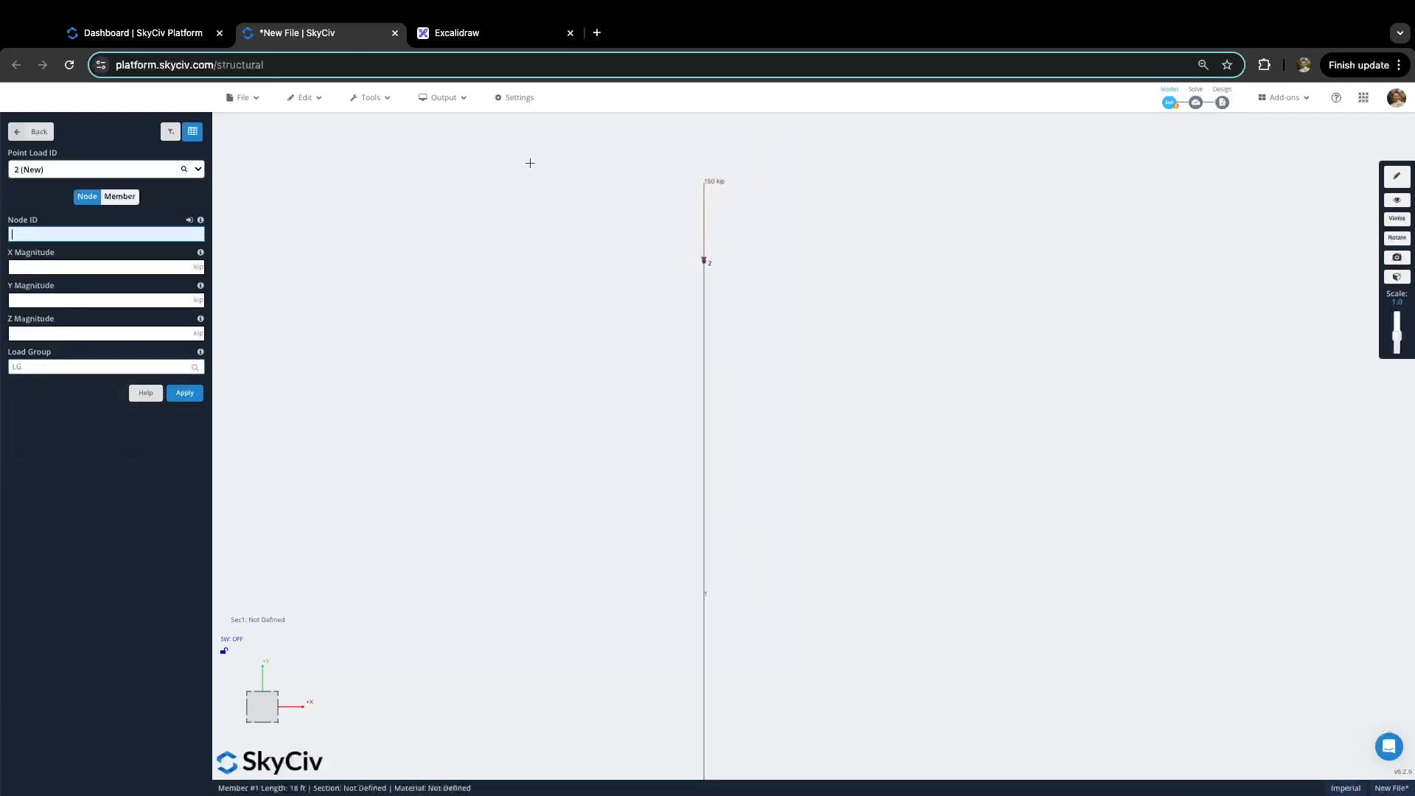
pyautogui.click(495, 34)
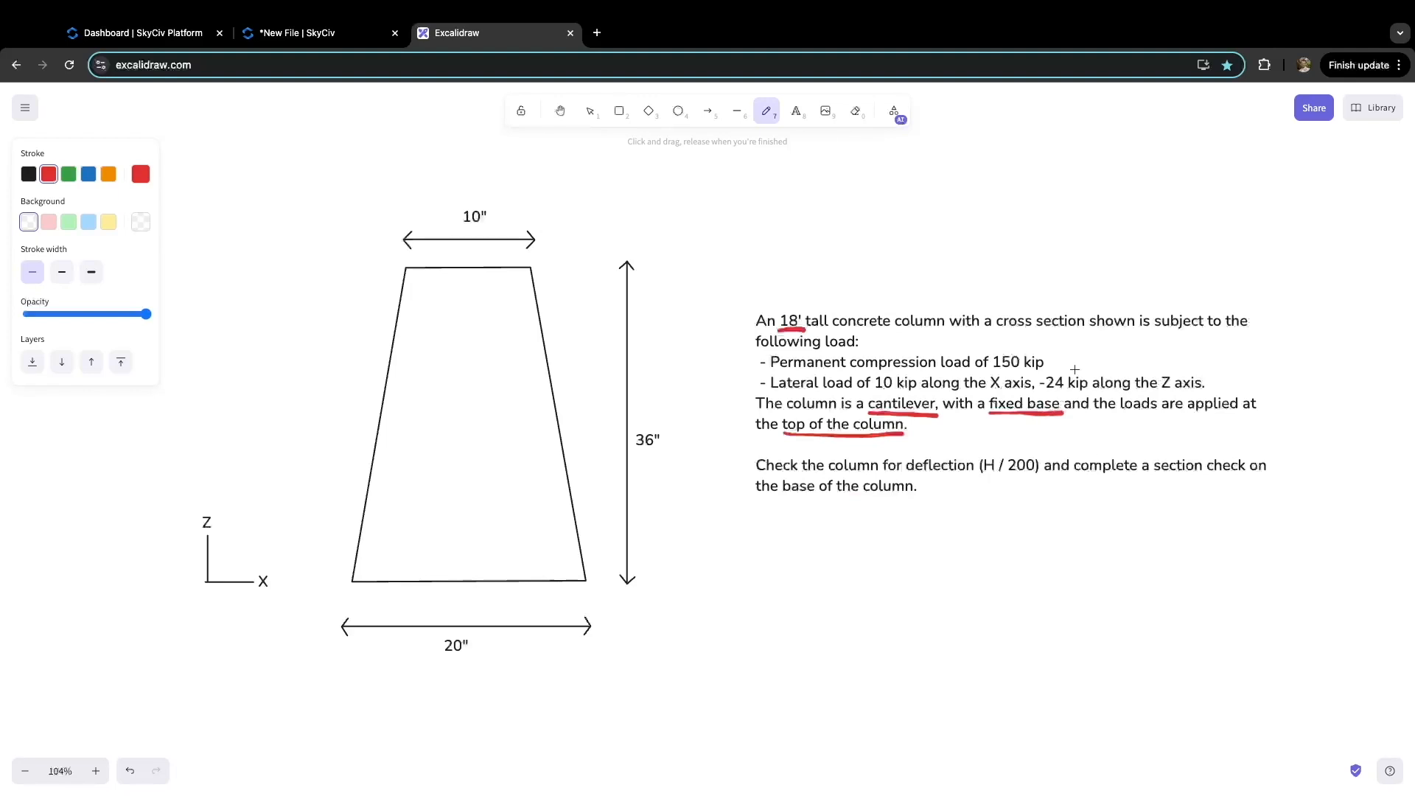
pyautogui.click(308, 33)
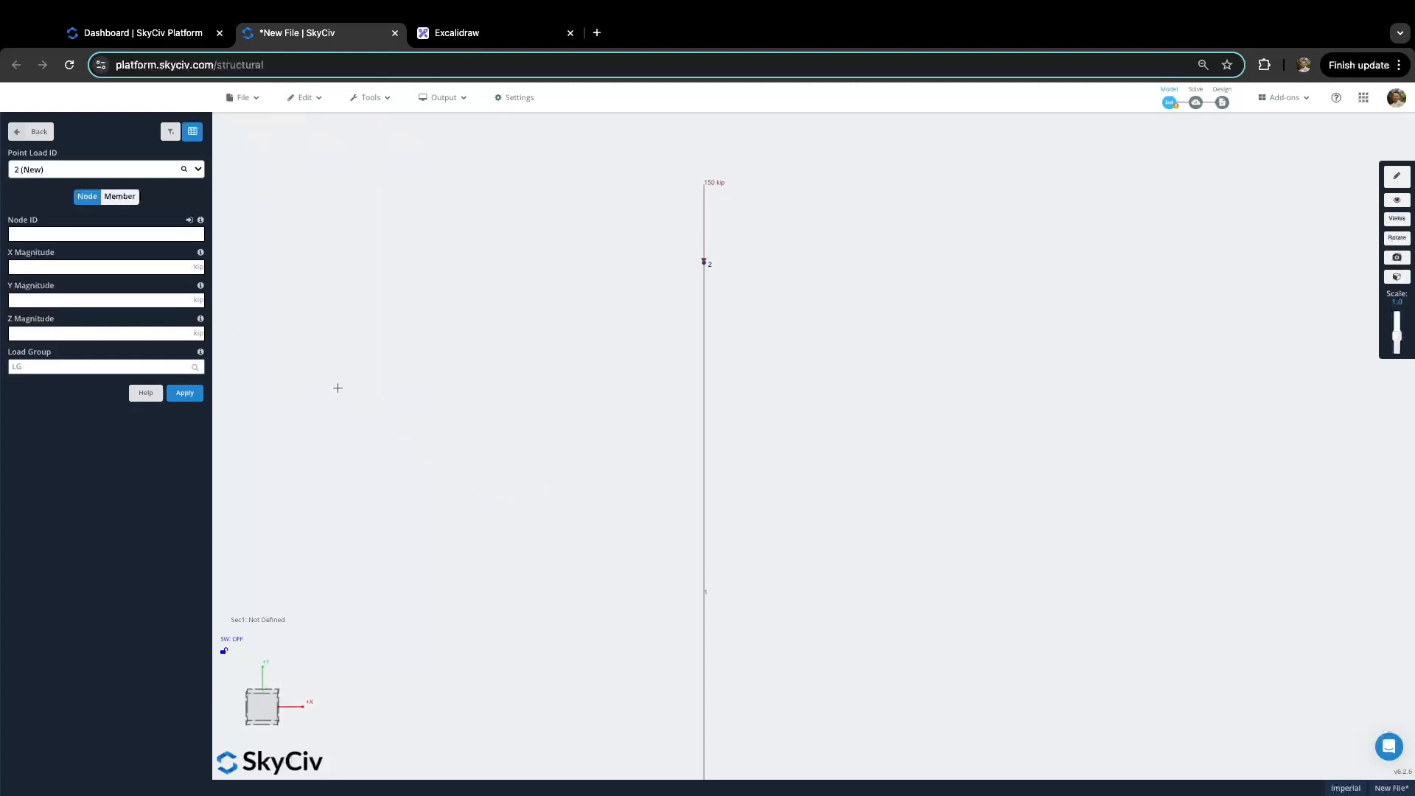
# Step: Add a Lateral point load at node 2: 10 kip in X and 24 kip in Z
pyautogui.click(53, 234)
pyautogui.write('2')
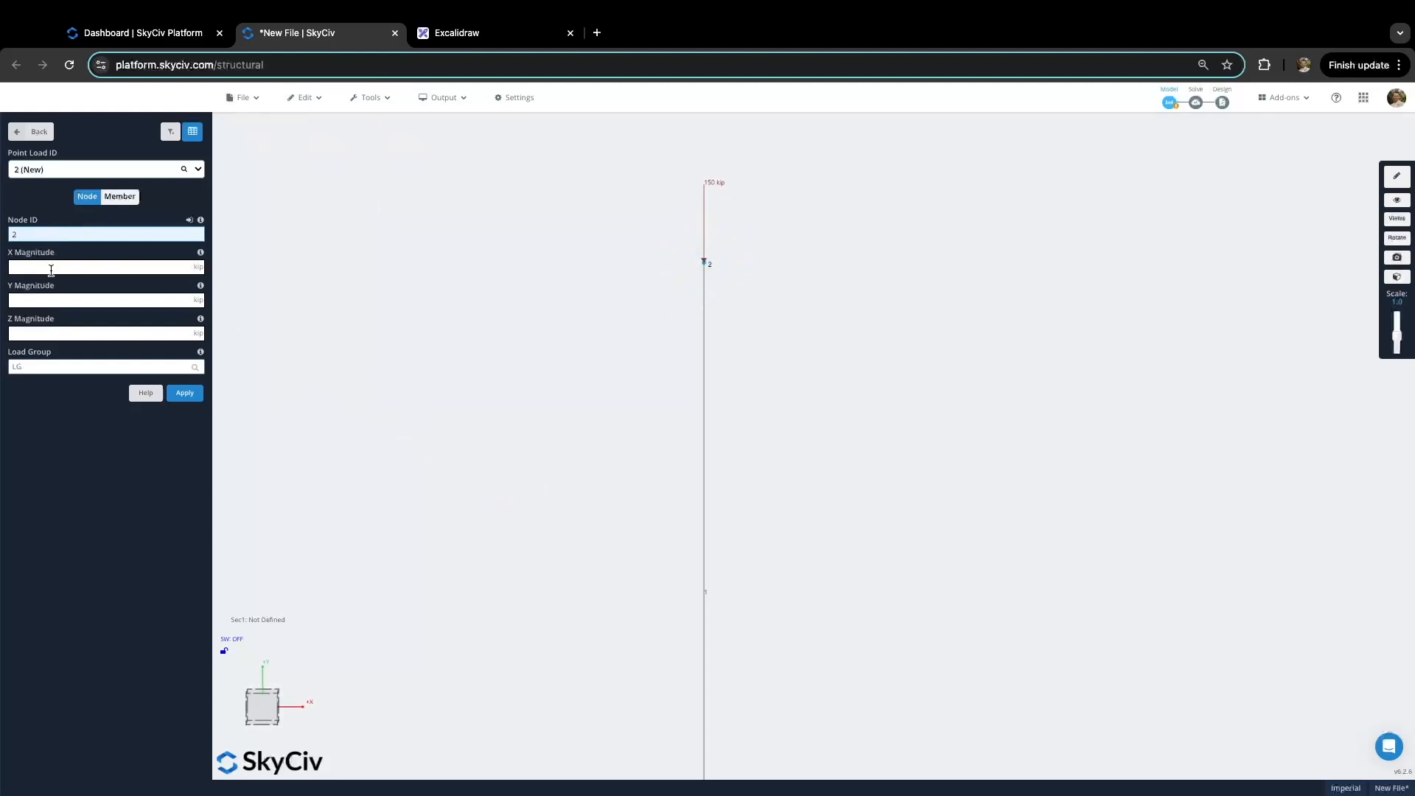
pyautogui.click(49, 265)
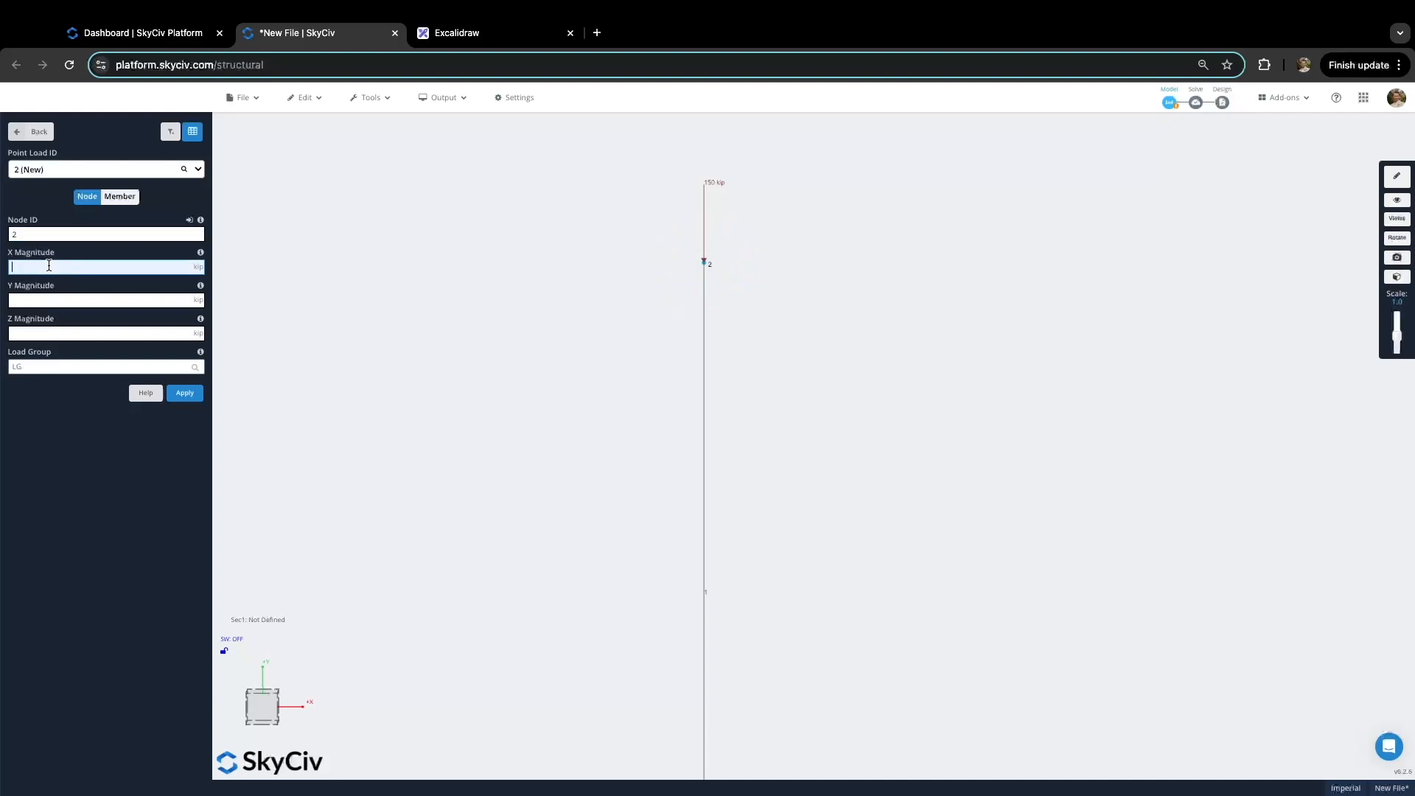
pyautogui.click(94, 338)
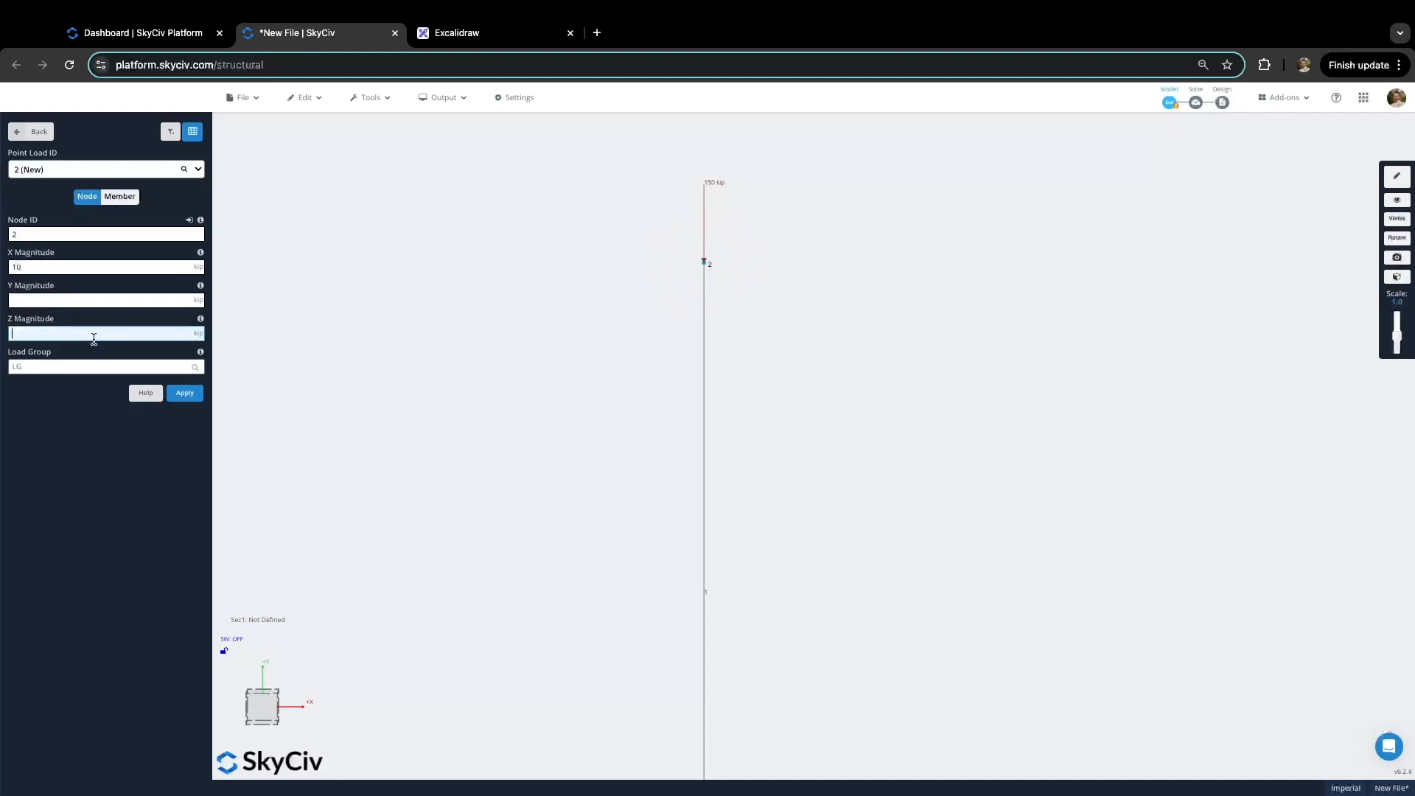
pyautogui.write('24')
pyautogui.click(70, 300)
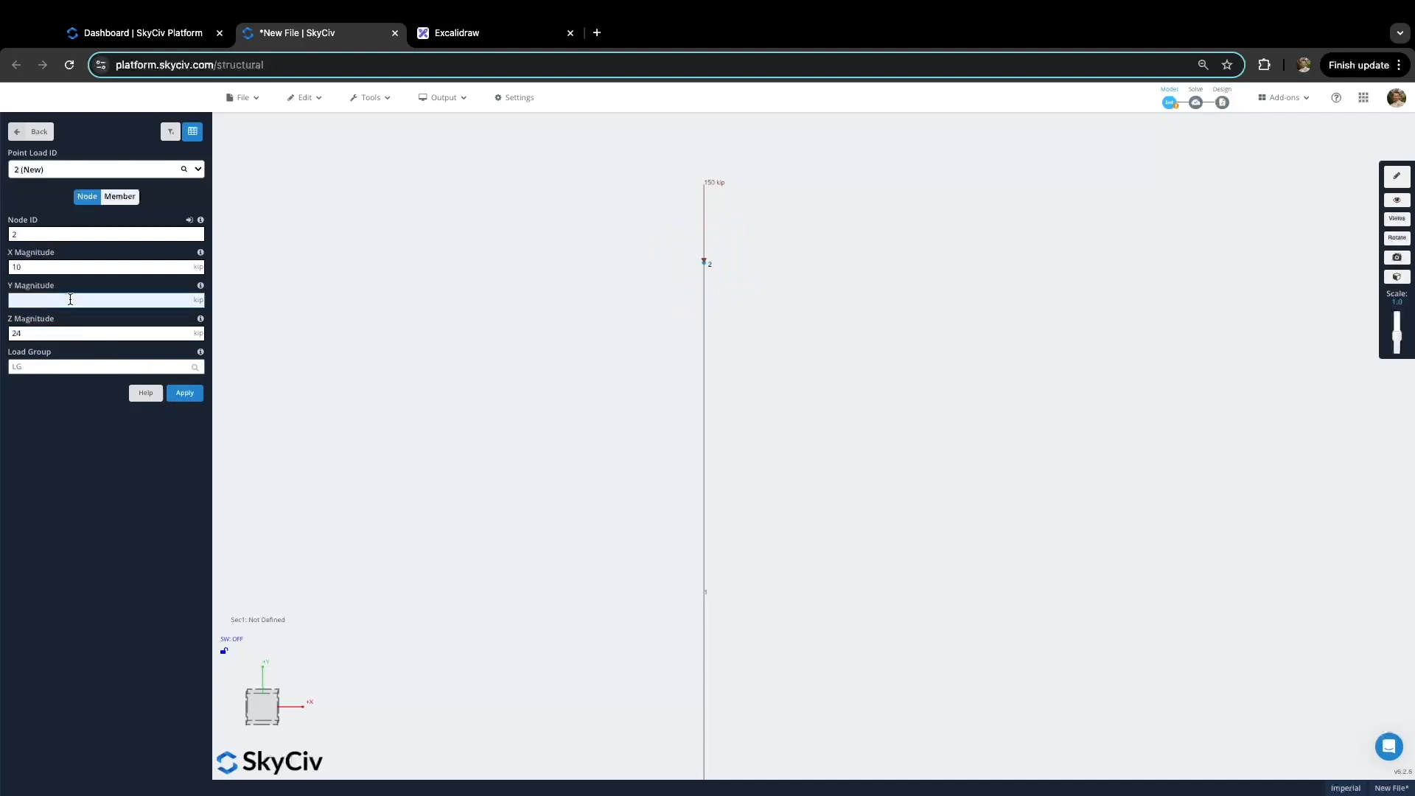
pyautogui.click(48, 368)
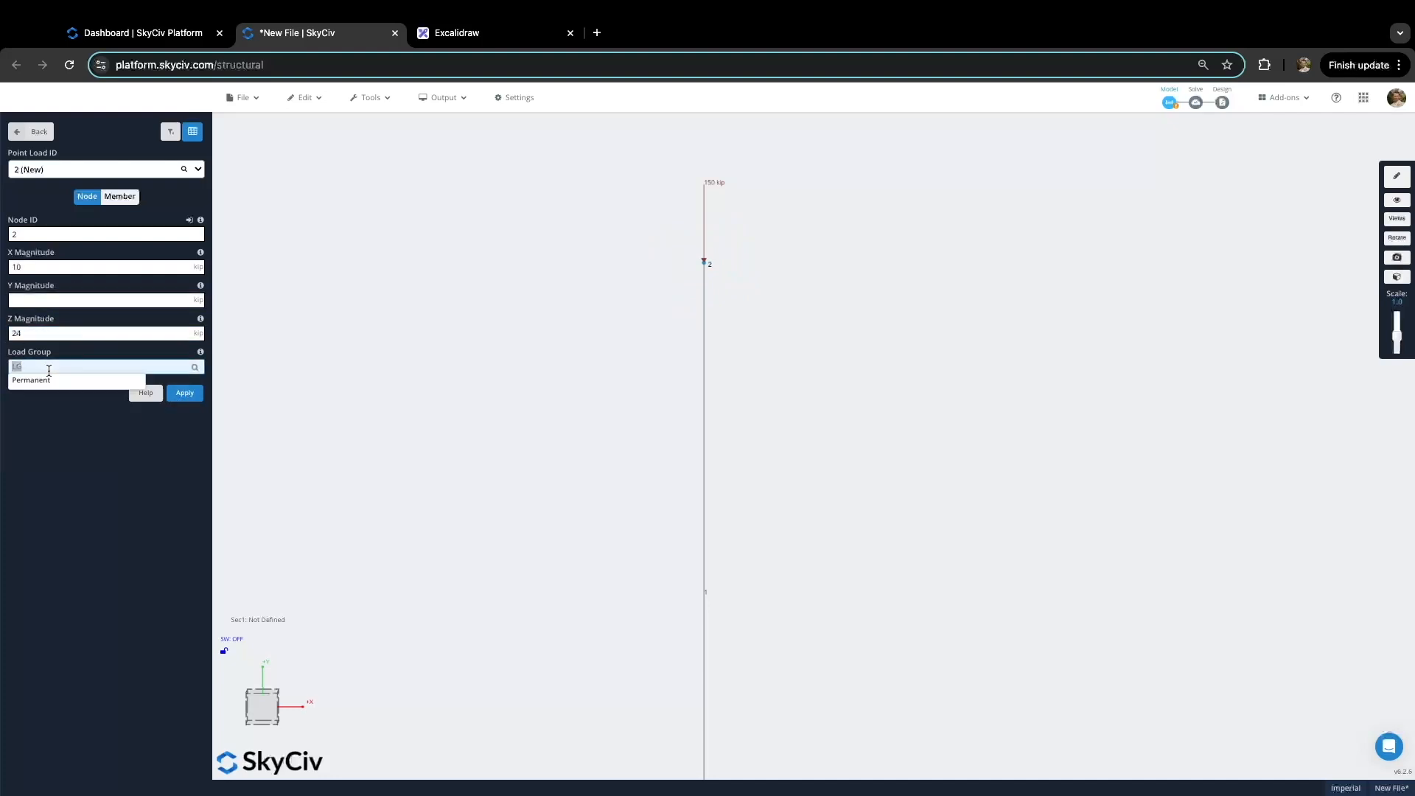
pyautogui.write('Lateral')
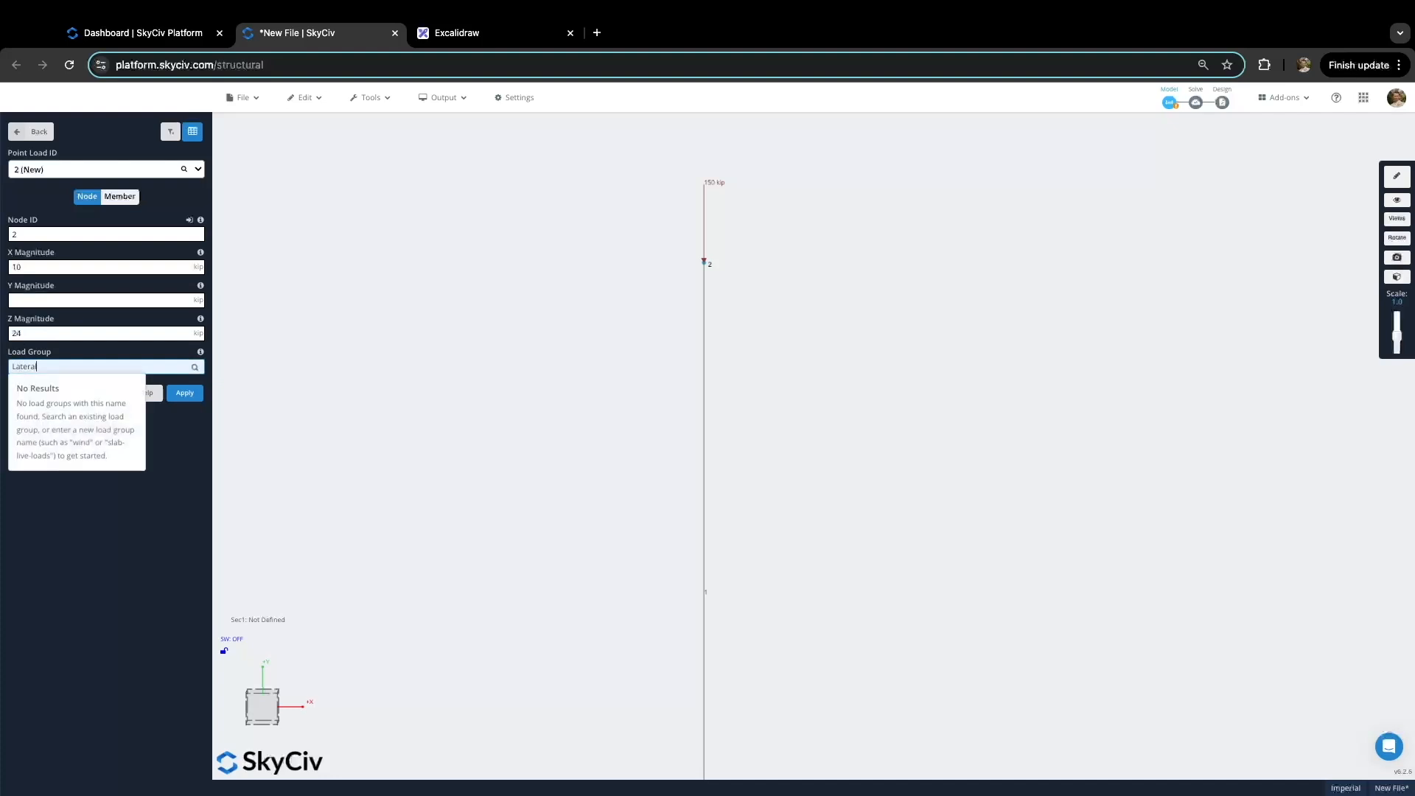
pyautogui.click(184, 393)
pyautogui.scroll(5, 812, 325)
pyautogui.scroll(-3, 803, 315)
pyautogui.scroll(3, 796, 305)
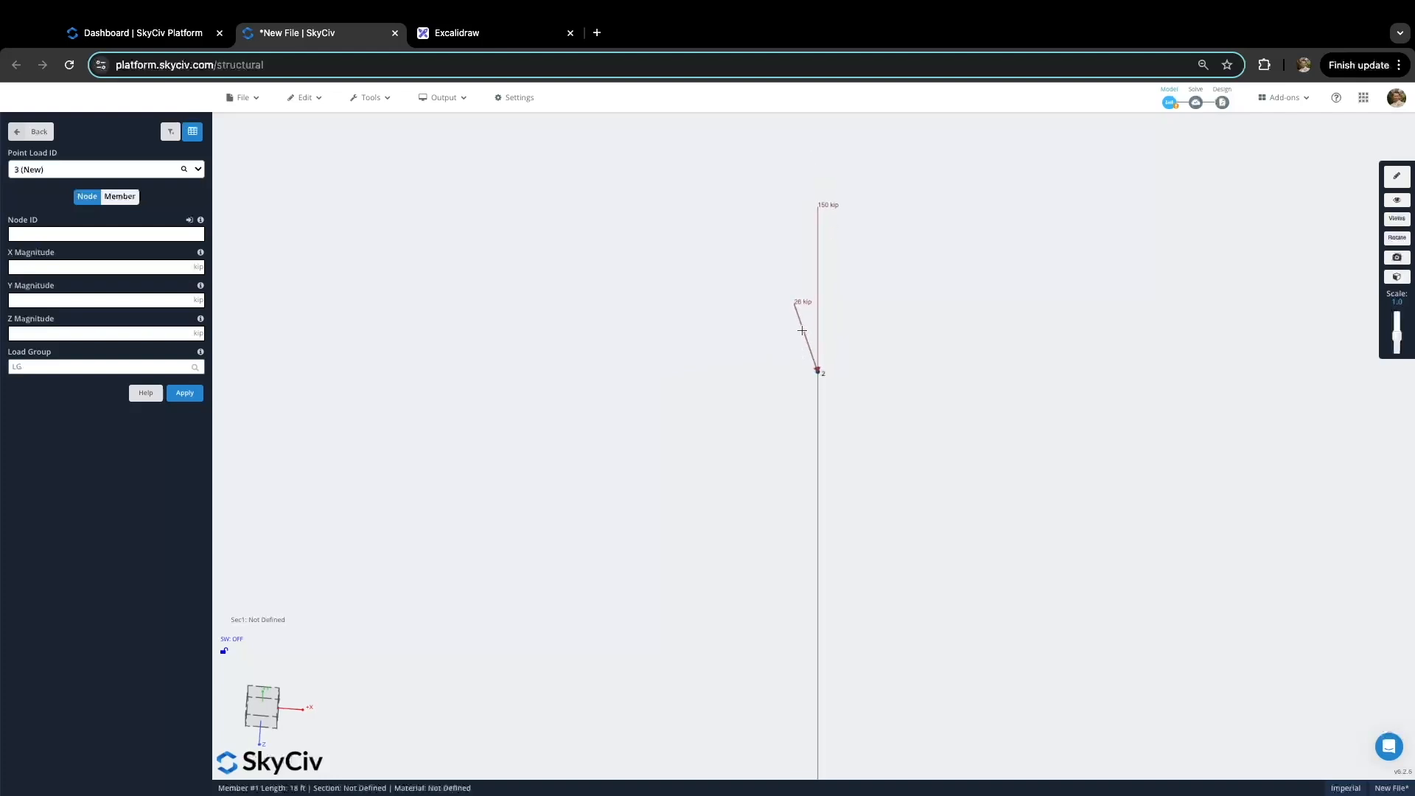
pyautogui.click(802, 329)
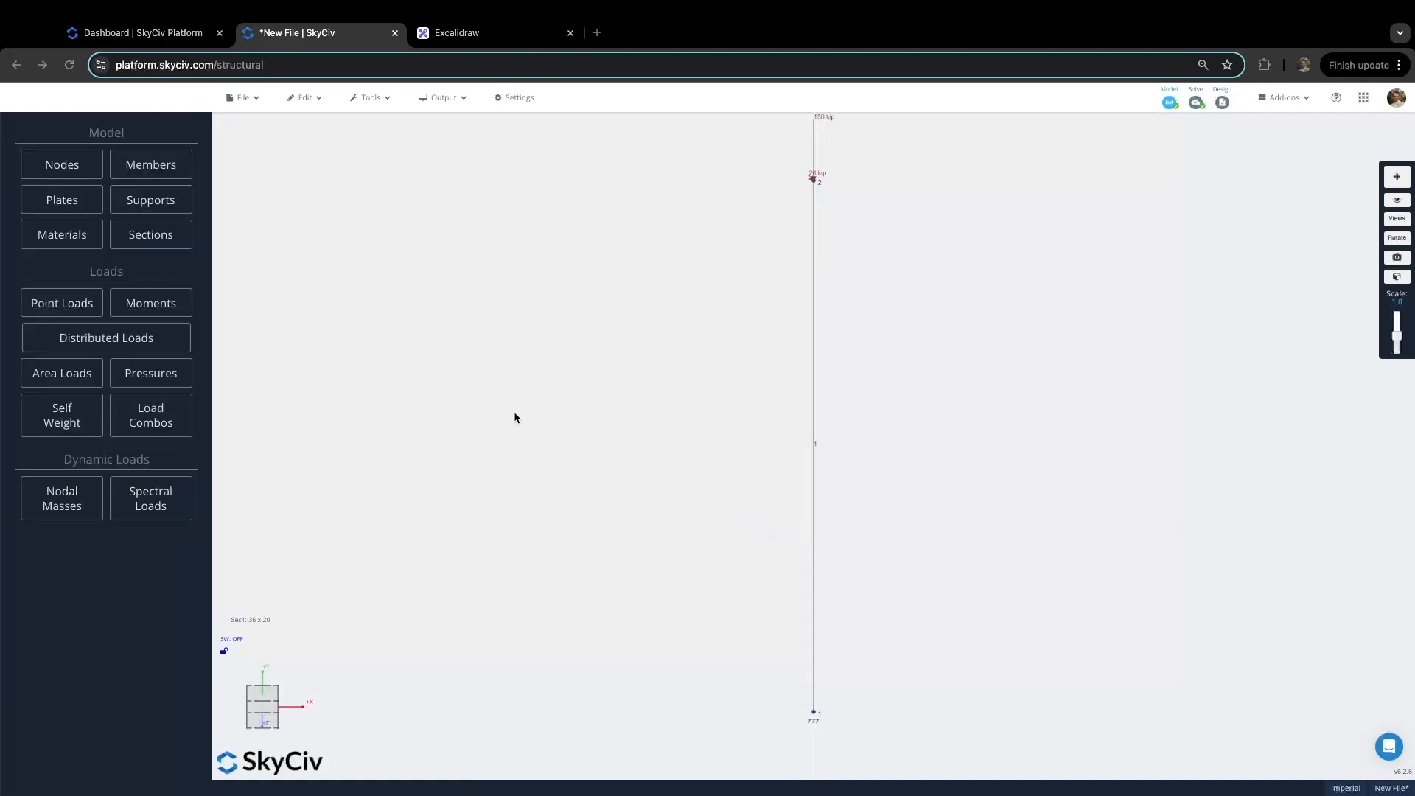
# Step: Turn self weight ON with Y-axis gravity -1
pyautogui.click(76, 425)
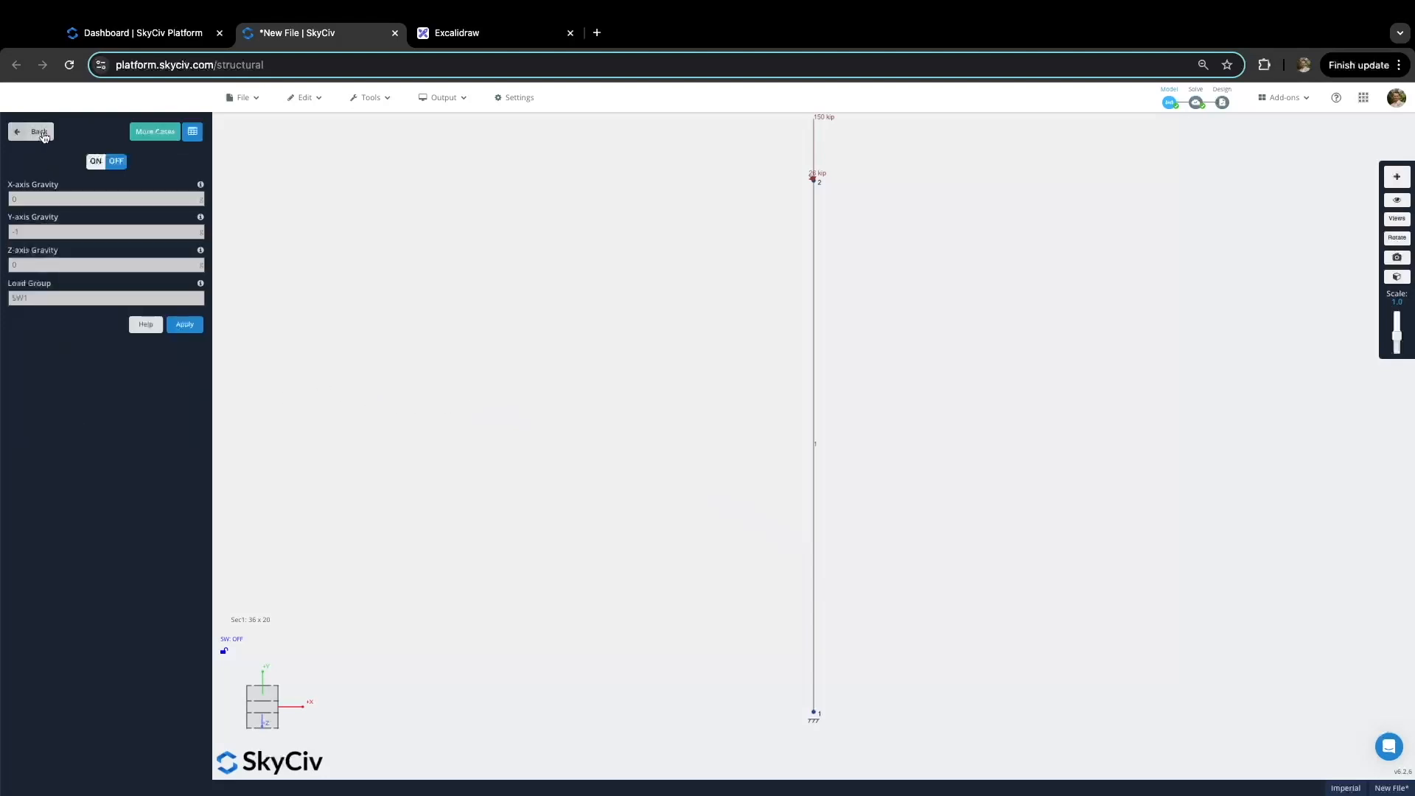
pyautogui.click(96, 162)
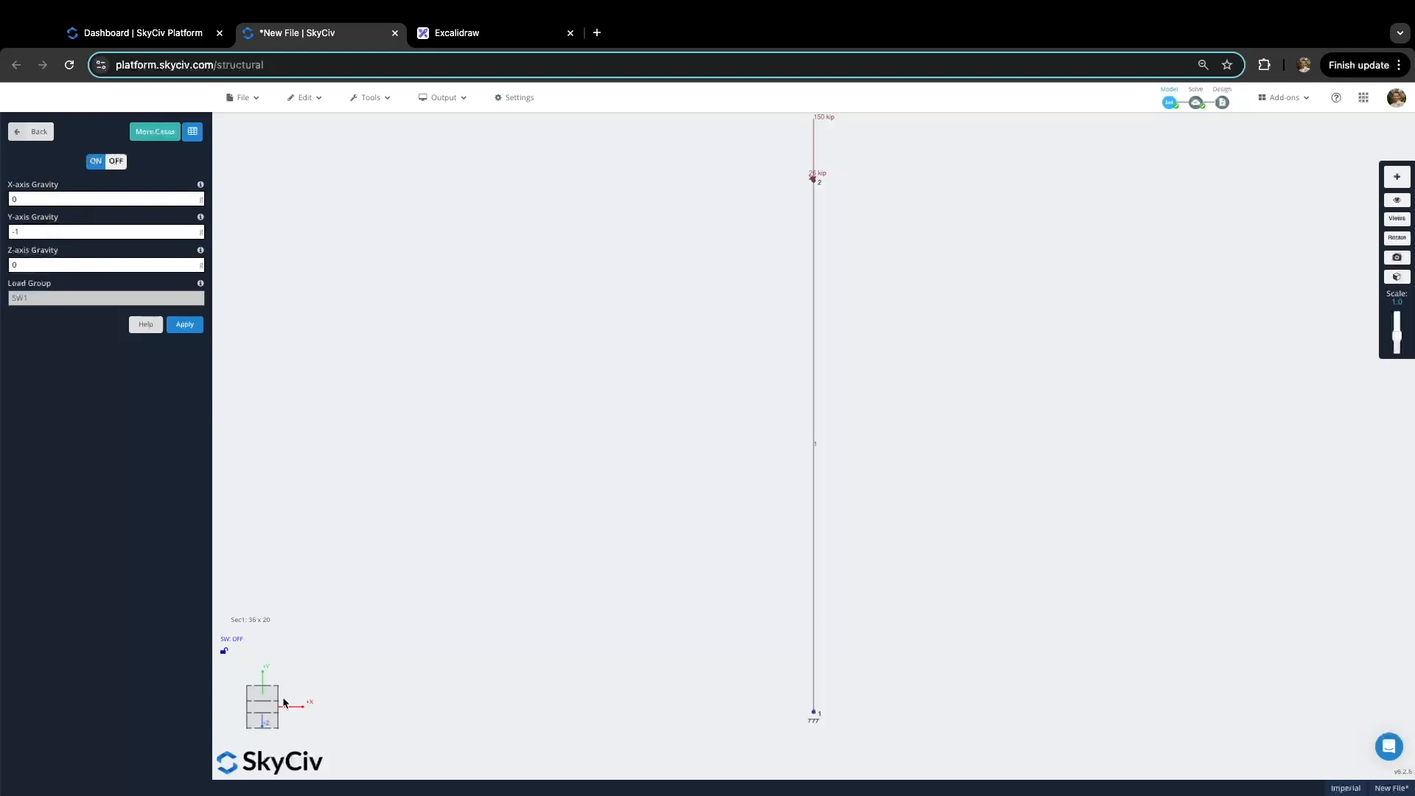
pyautogui.click(185, 325)
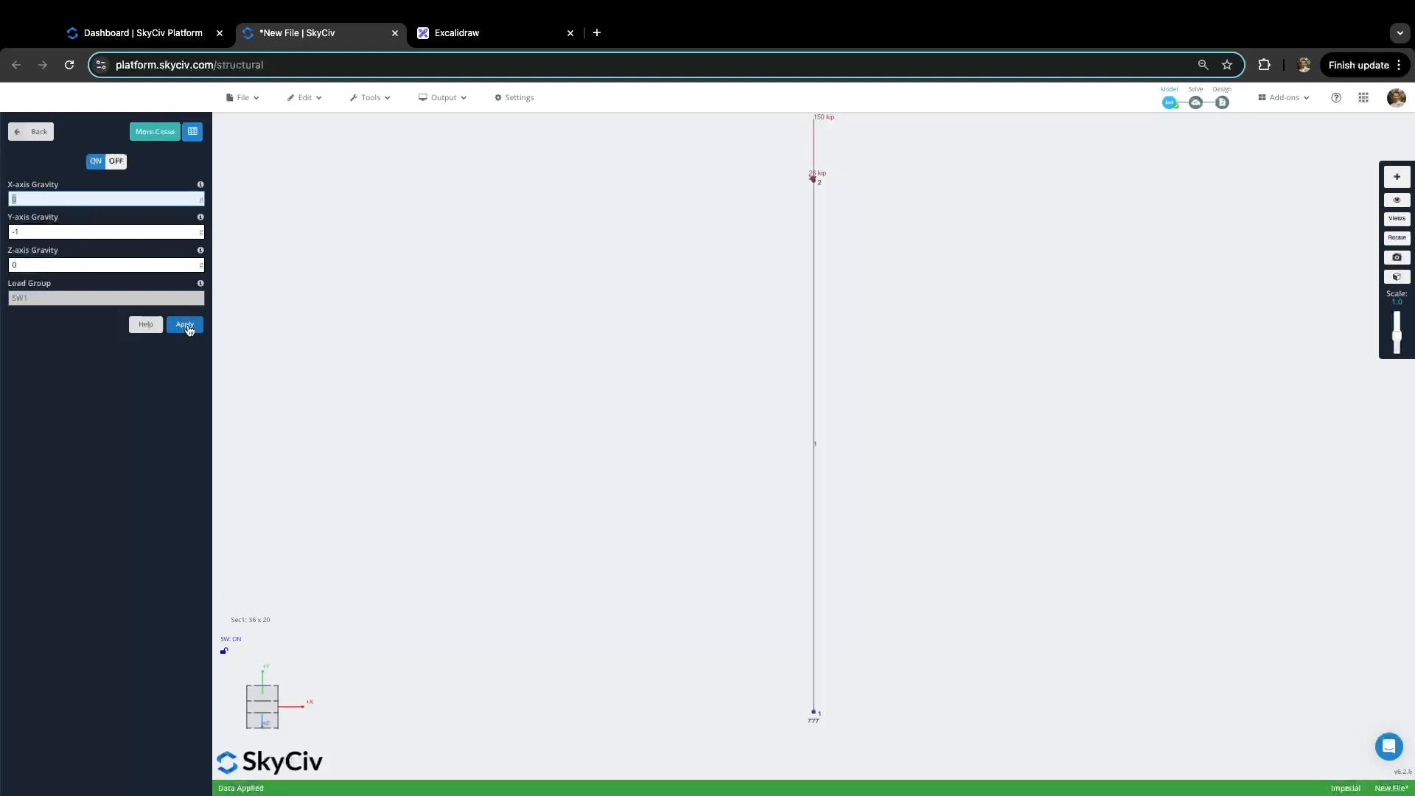
pyautogui.click(35, 131)
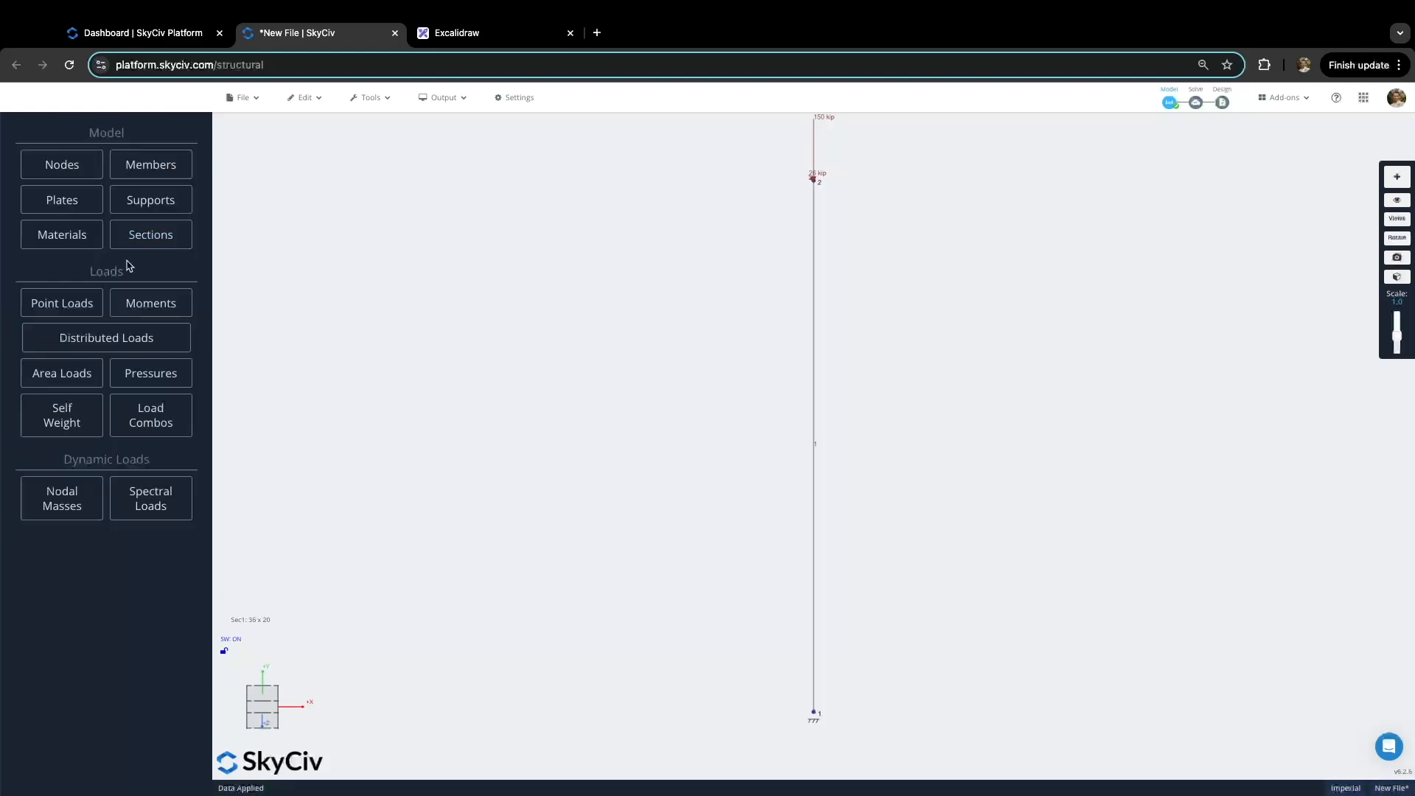
# Step: Create load combination 'Strength' with Lateral 1, Permanent 1.2 and SW1 1.2
pyautogui.click(159, 427)
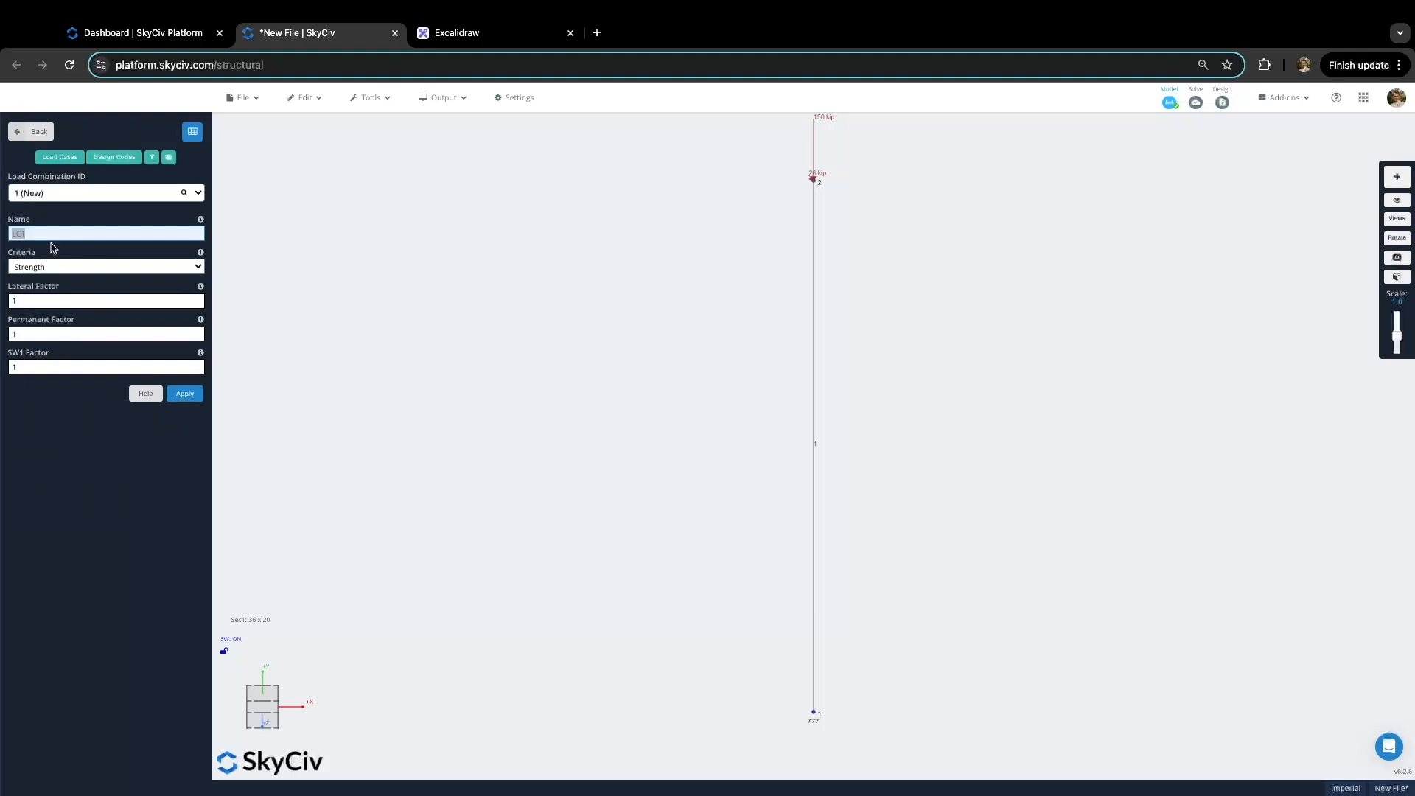
pyautogui.press('BackSpace')
pyautogui.click(33, 303)
pyautogui.click(40, 333)
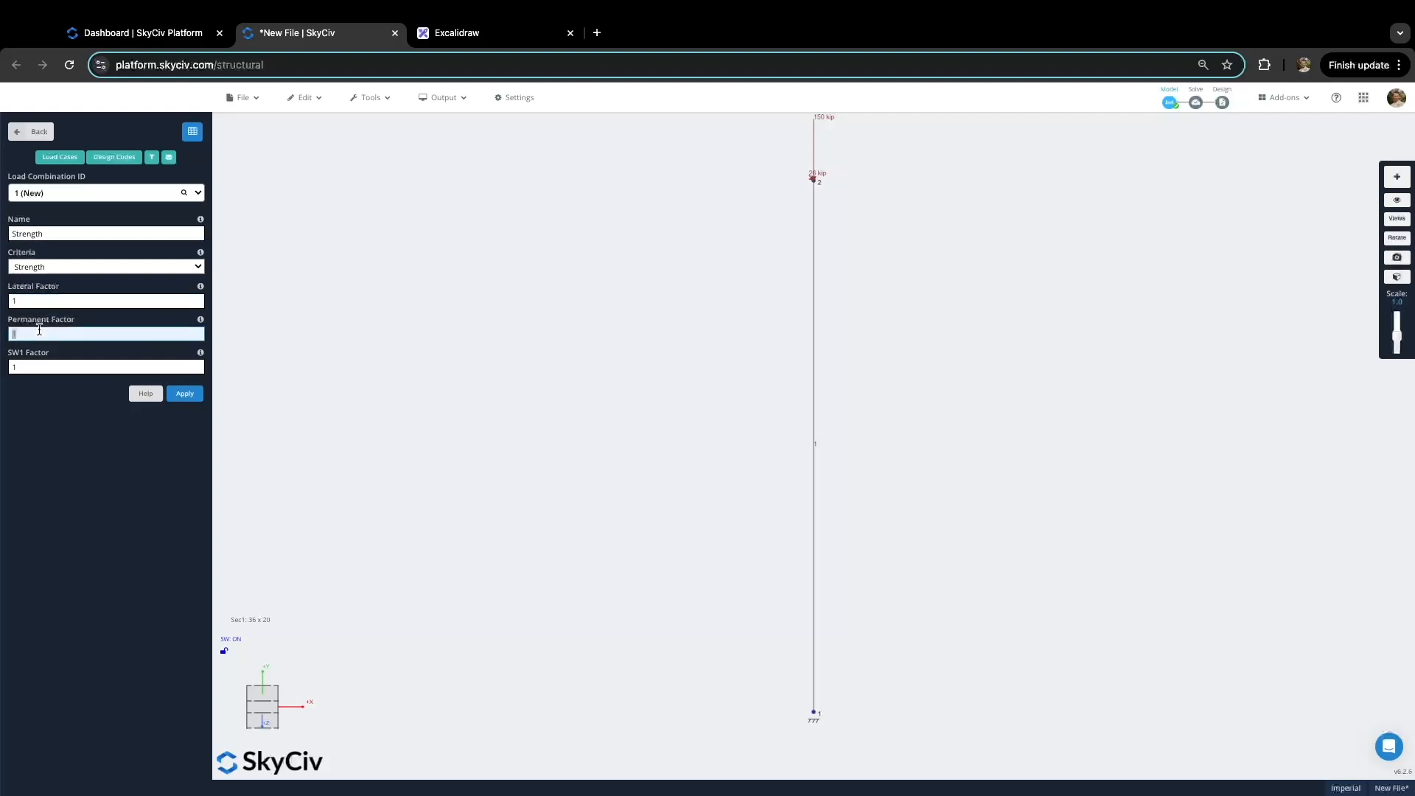
pyautogui.press('Tab')
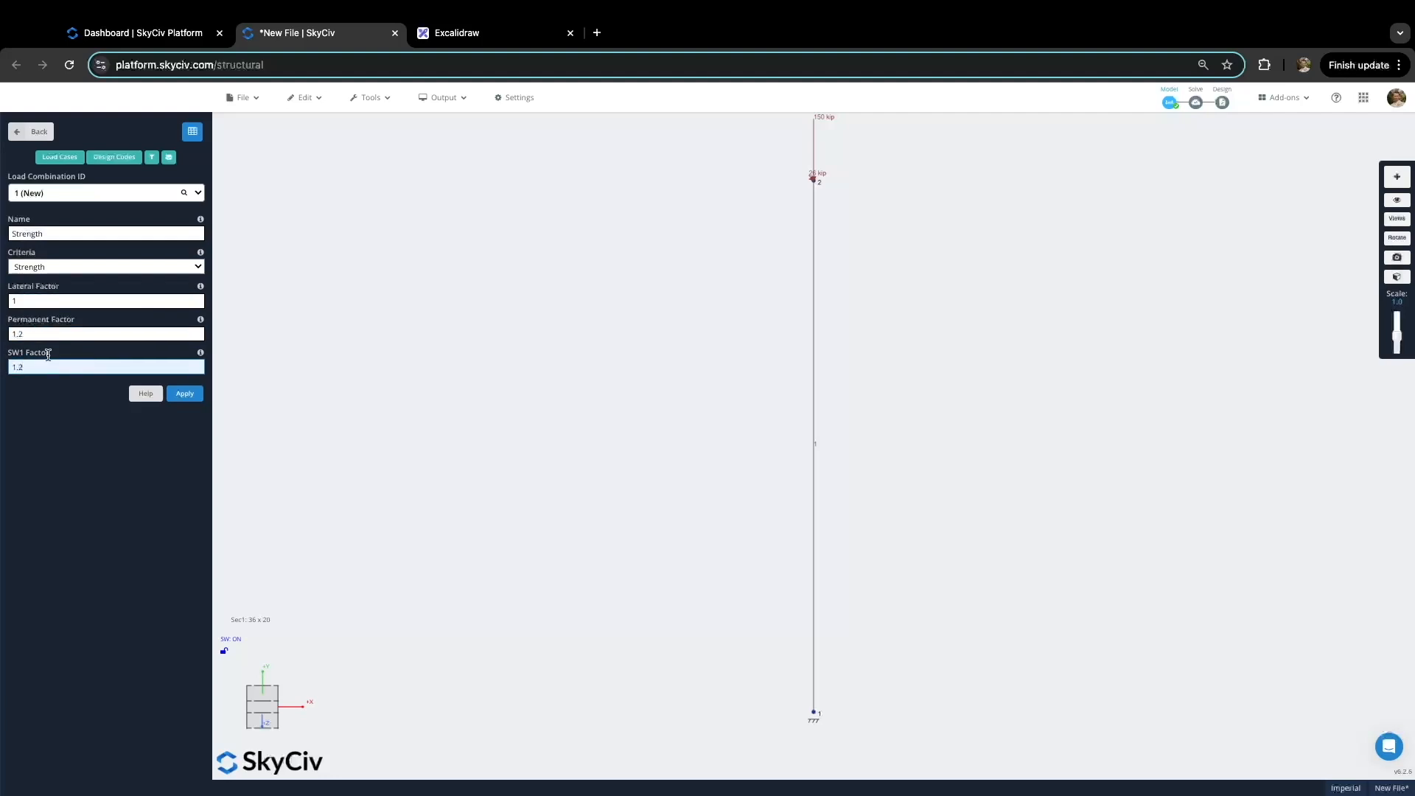
pyautogui.click(185, 393)
# Step: Create Serviceability combination 'Deflection' with Lateral 0.7, Permanent 1 and SW1 1
pyautogui.write('Deflection')
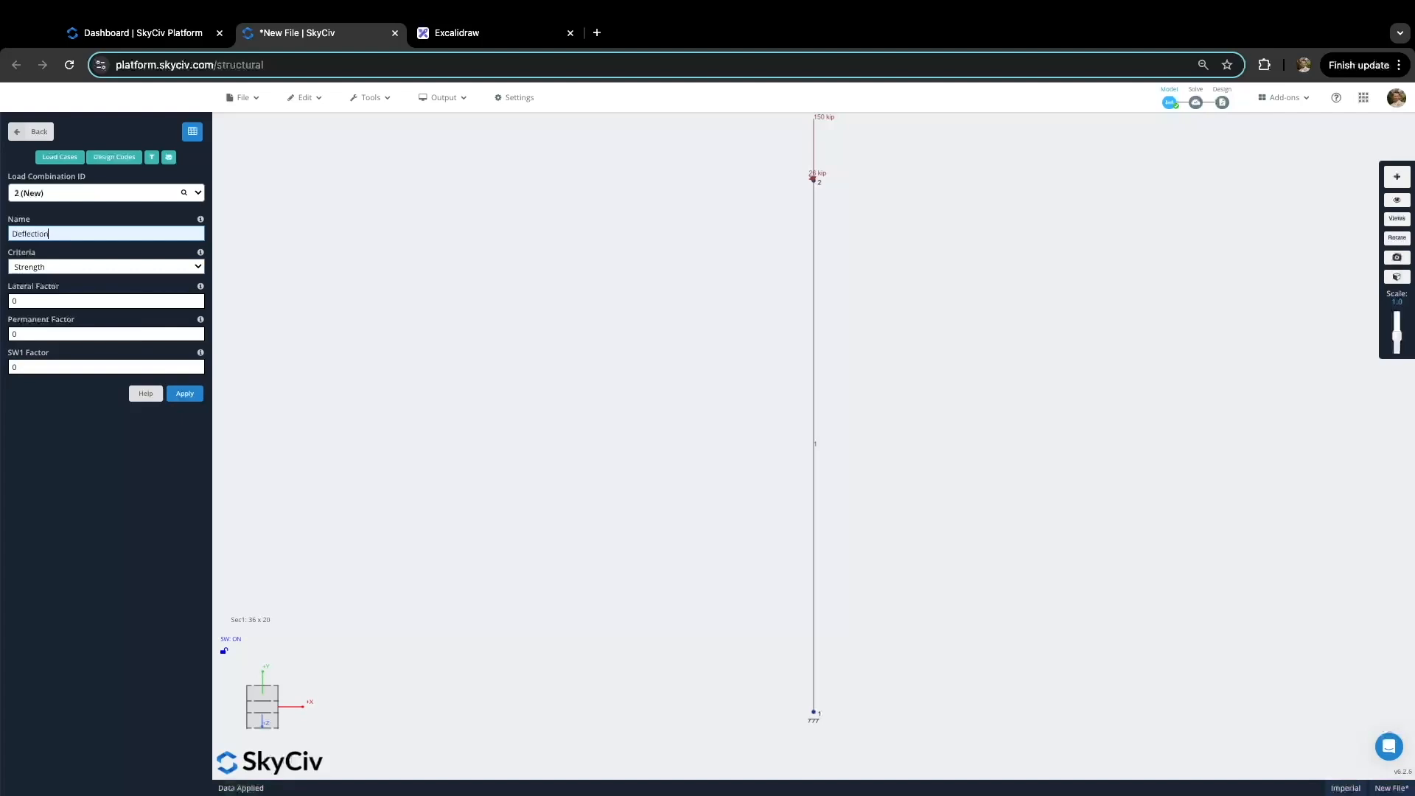
pyautogui.click(77, 267)
pyautogui.click(77, 286)
pyautogui.click(55, 302)
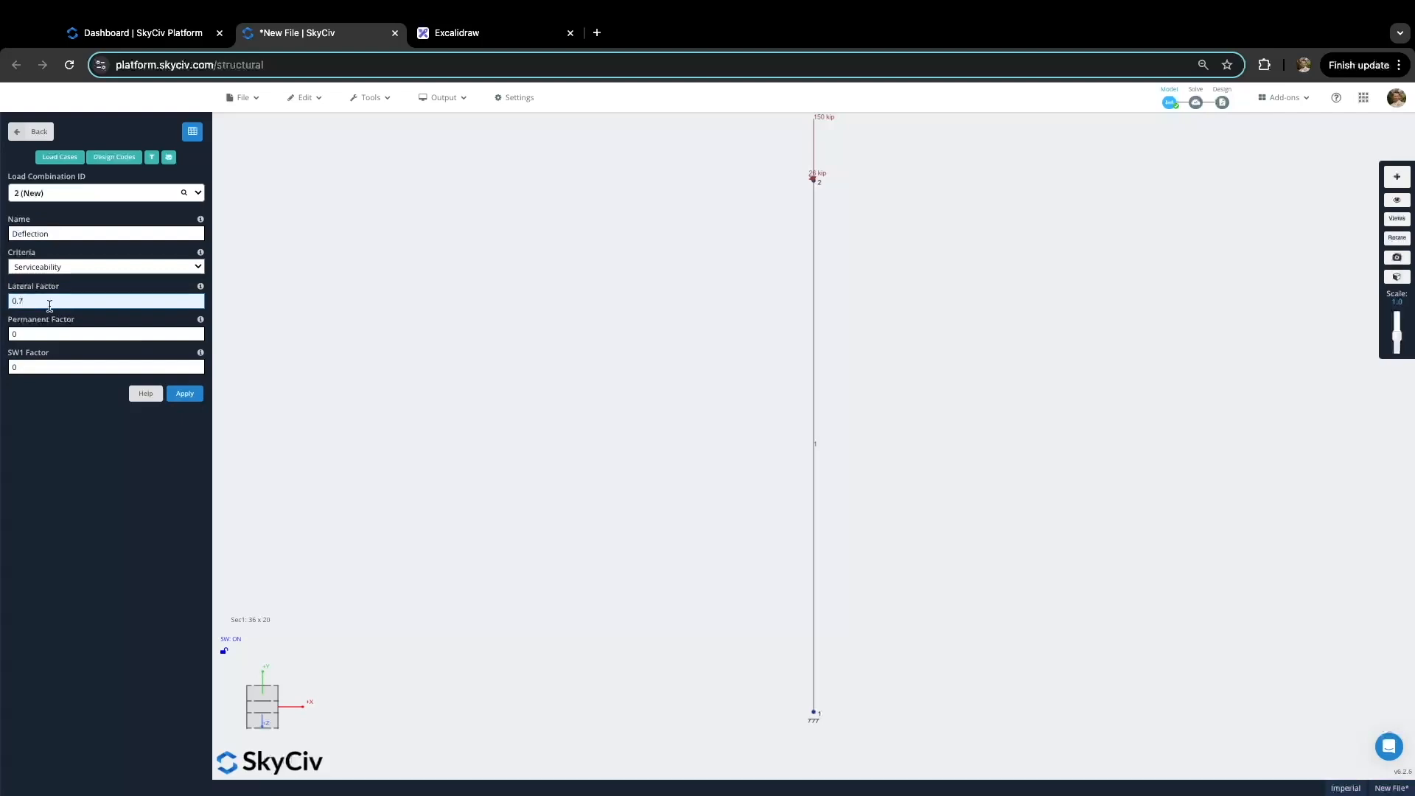
pyautogui.click(53, 335)
pyautogui.write('1')
pyautogui.click(35, 364)
pyautogui.write('1')
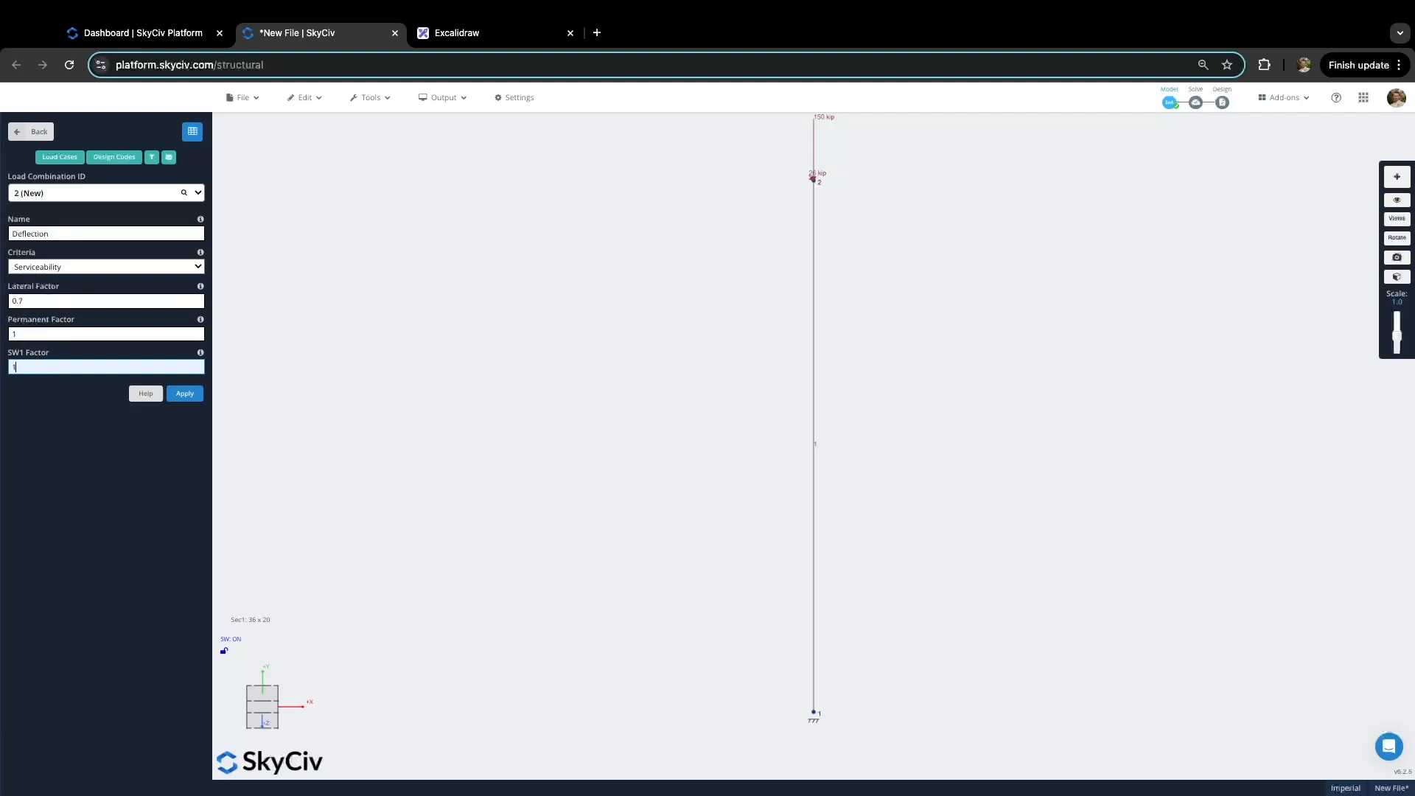
pyautogui.click(185, 395)
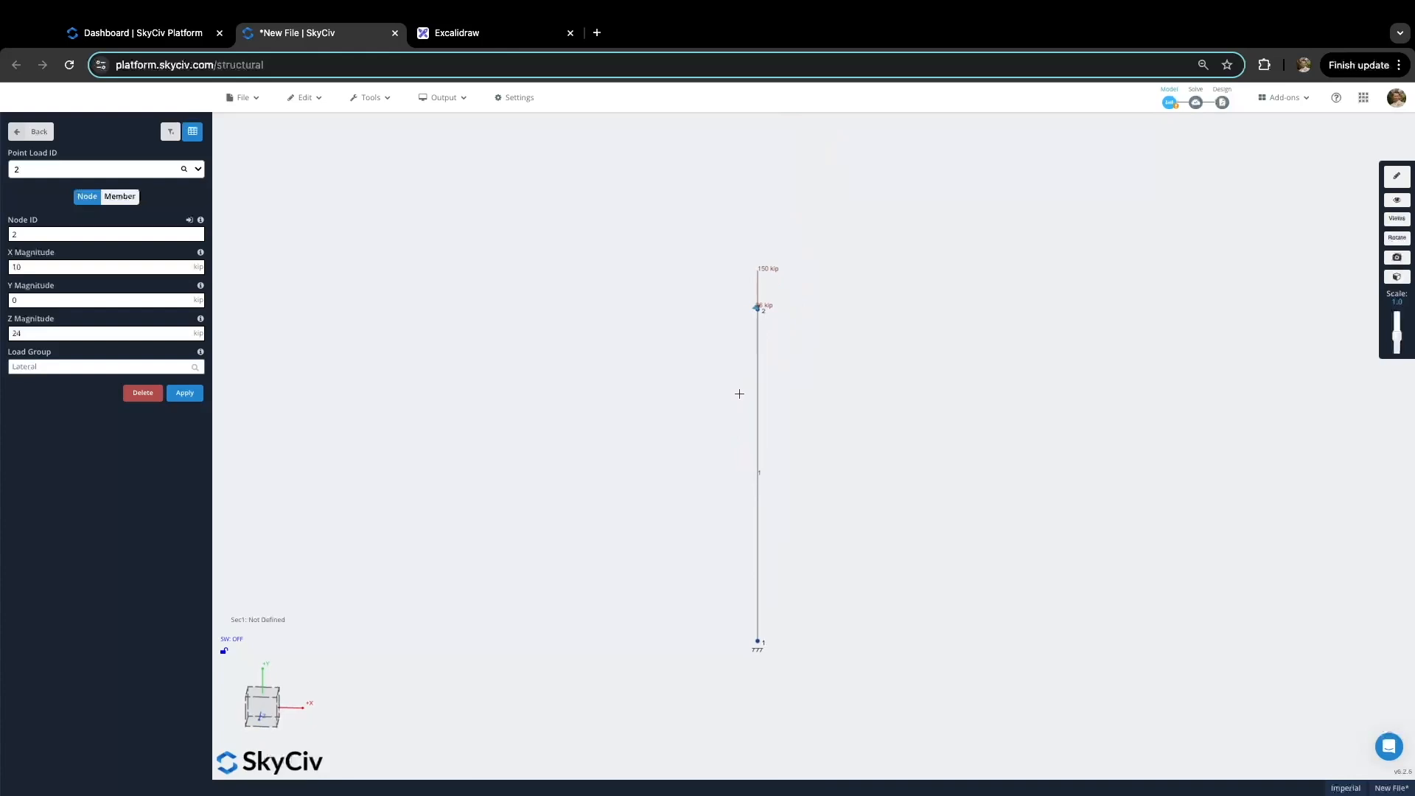
# Step: Return to the main menu, open Sections, and launch the Section Builder with its shape templates
pyautogui.scroll(-1, 755, 543)
pyautogui.scroll(5, 754, 322)
pyautogui.scroll(-4, 755, 325)
pyautogui.moveTo(727, 500); pyautogui.dragTo(720, 460, button='right')
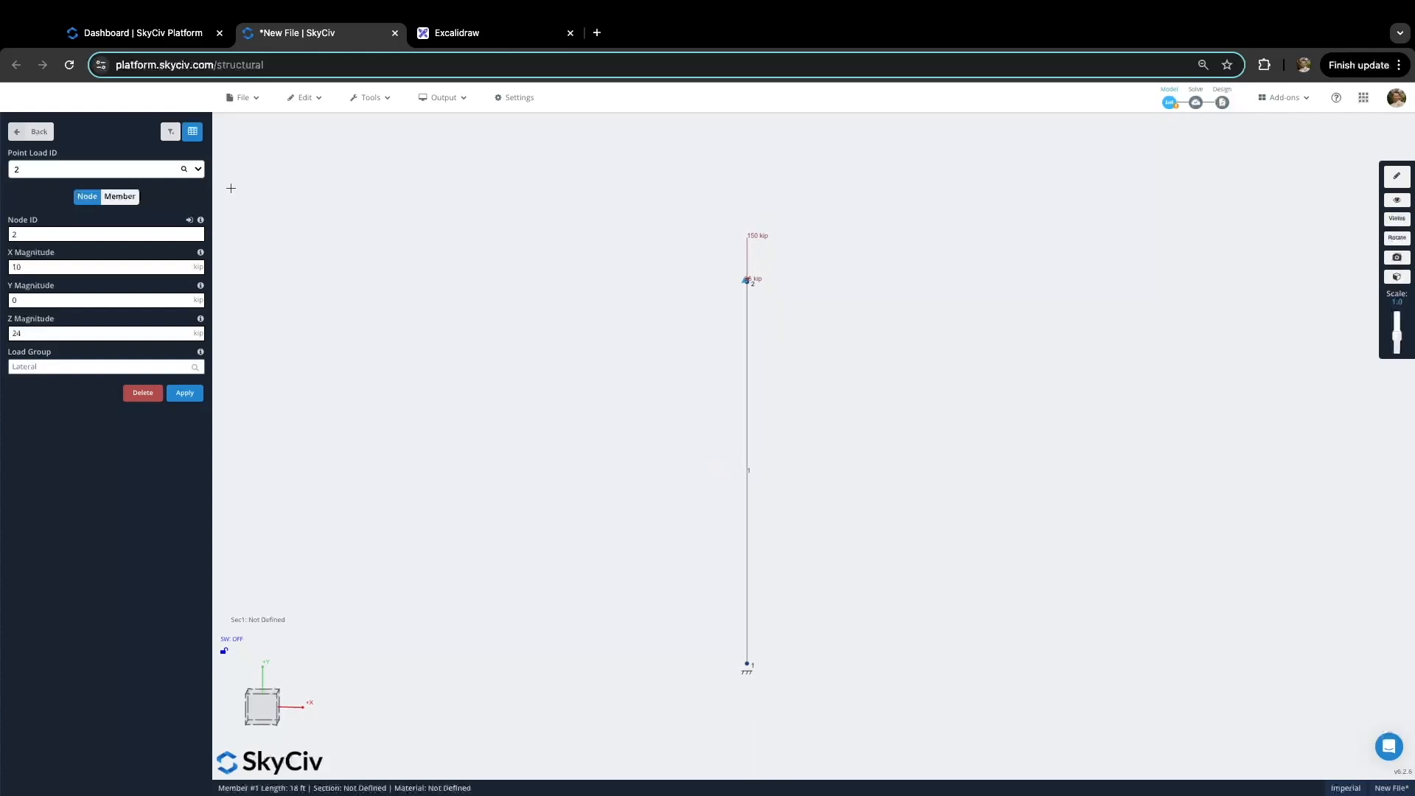
pyautogui.click(39, 132)
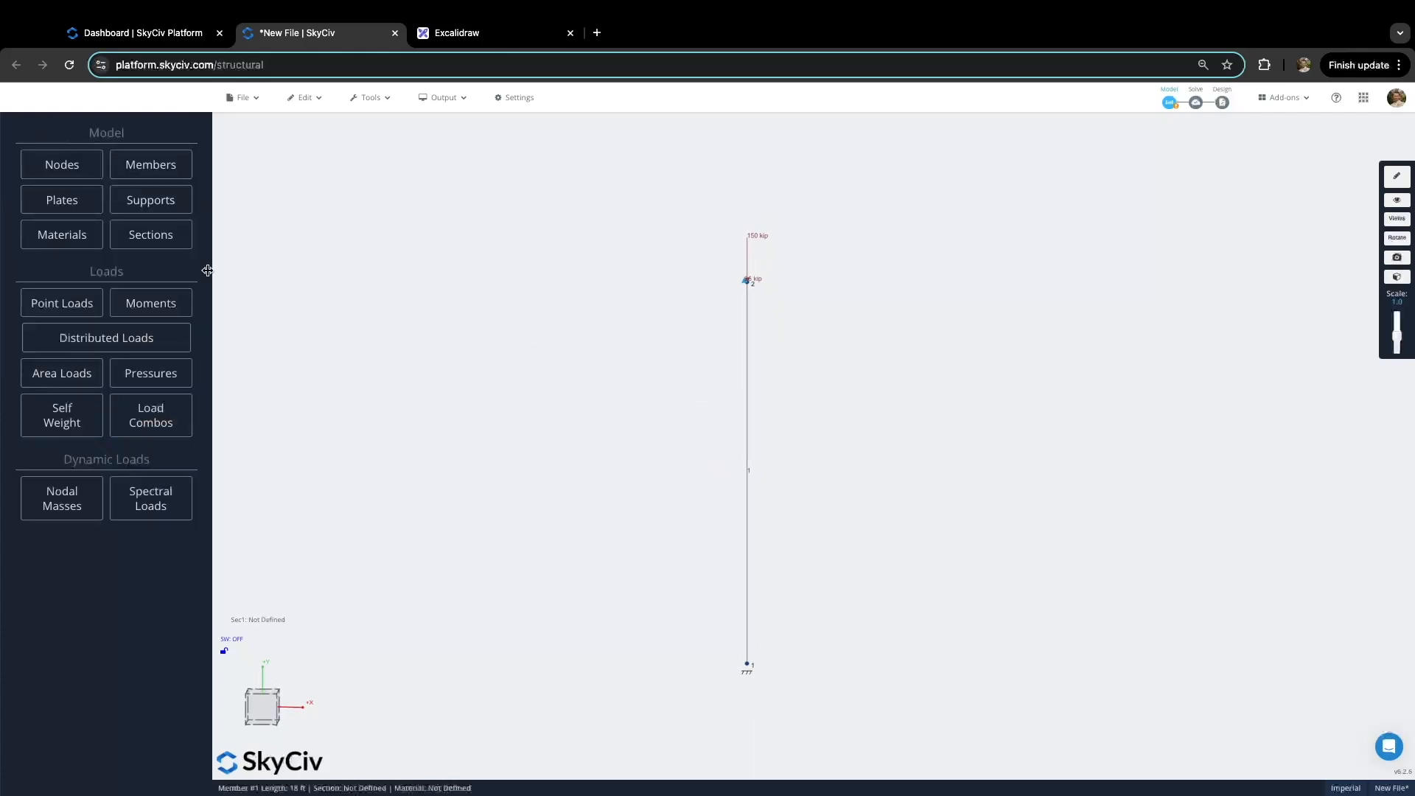
pyautogui.click(153, 236)
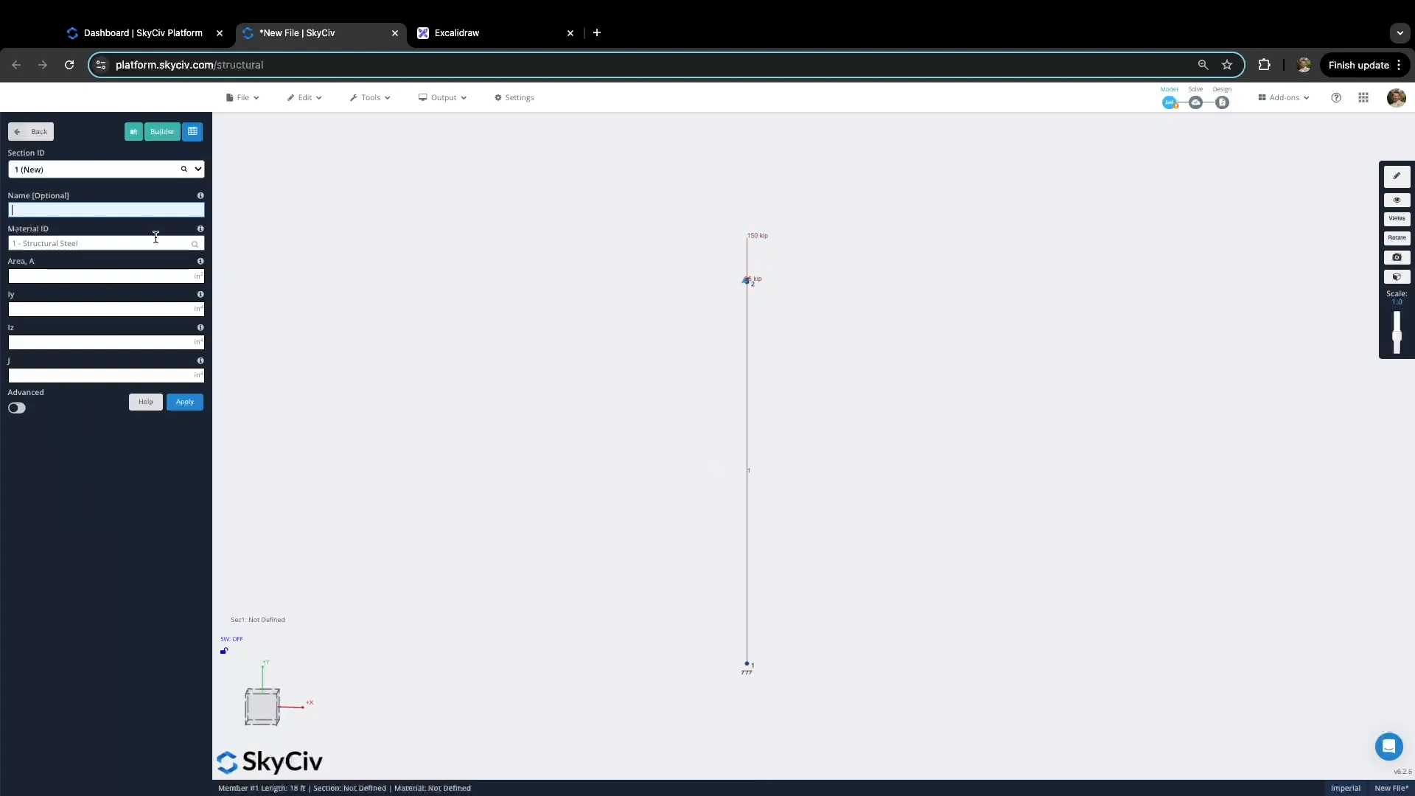
pyautogui.click(161, 133)
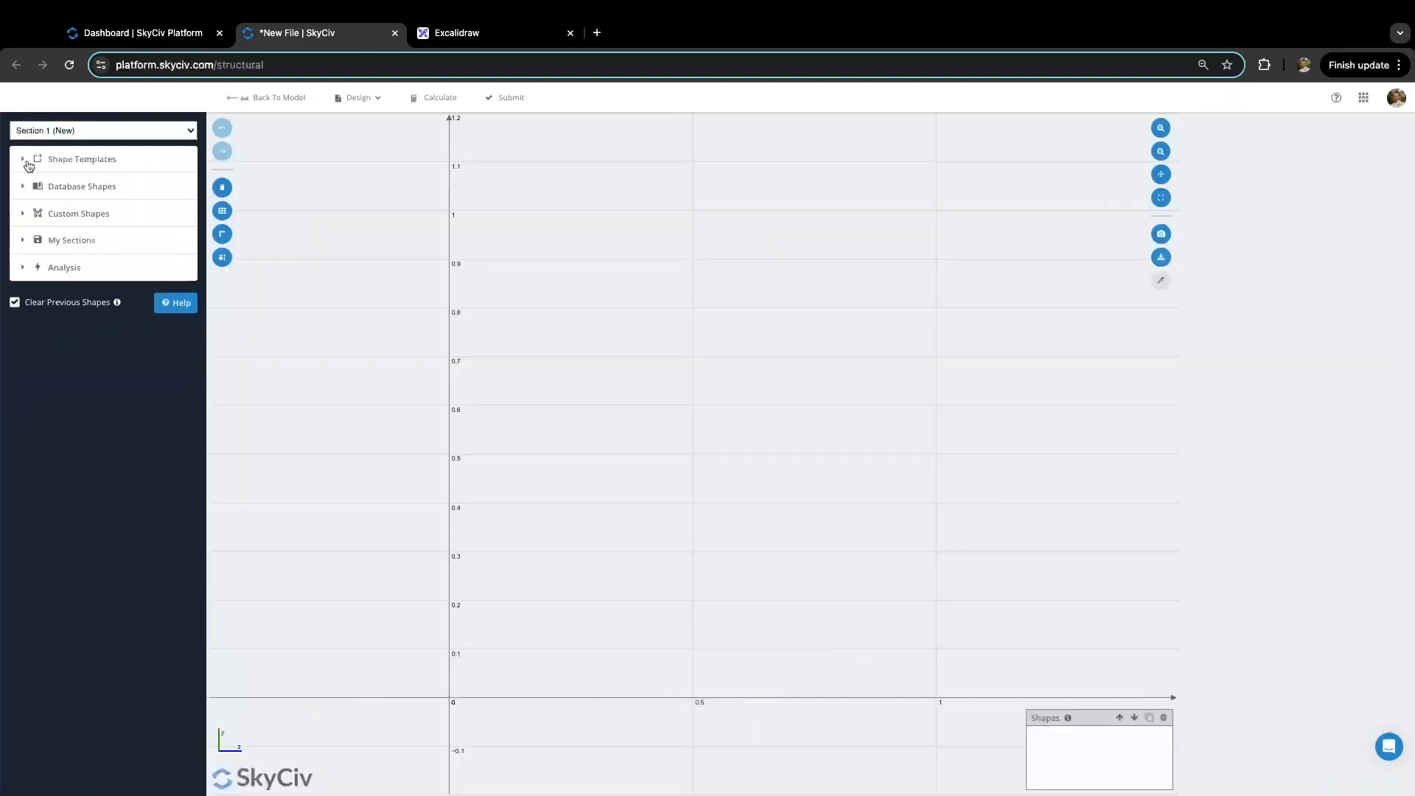
pyautogui.click(32, 167)
# Step: Browse the shape templates and database libraries, check the column sketch, then expand Custom Shapes
pyautogui.click(24, 159)
pyautogui.click(25, 173)
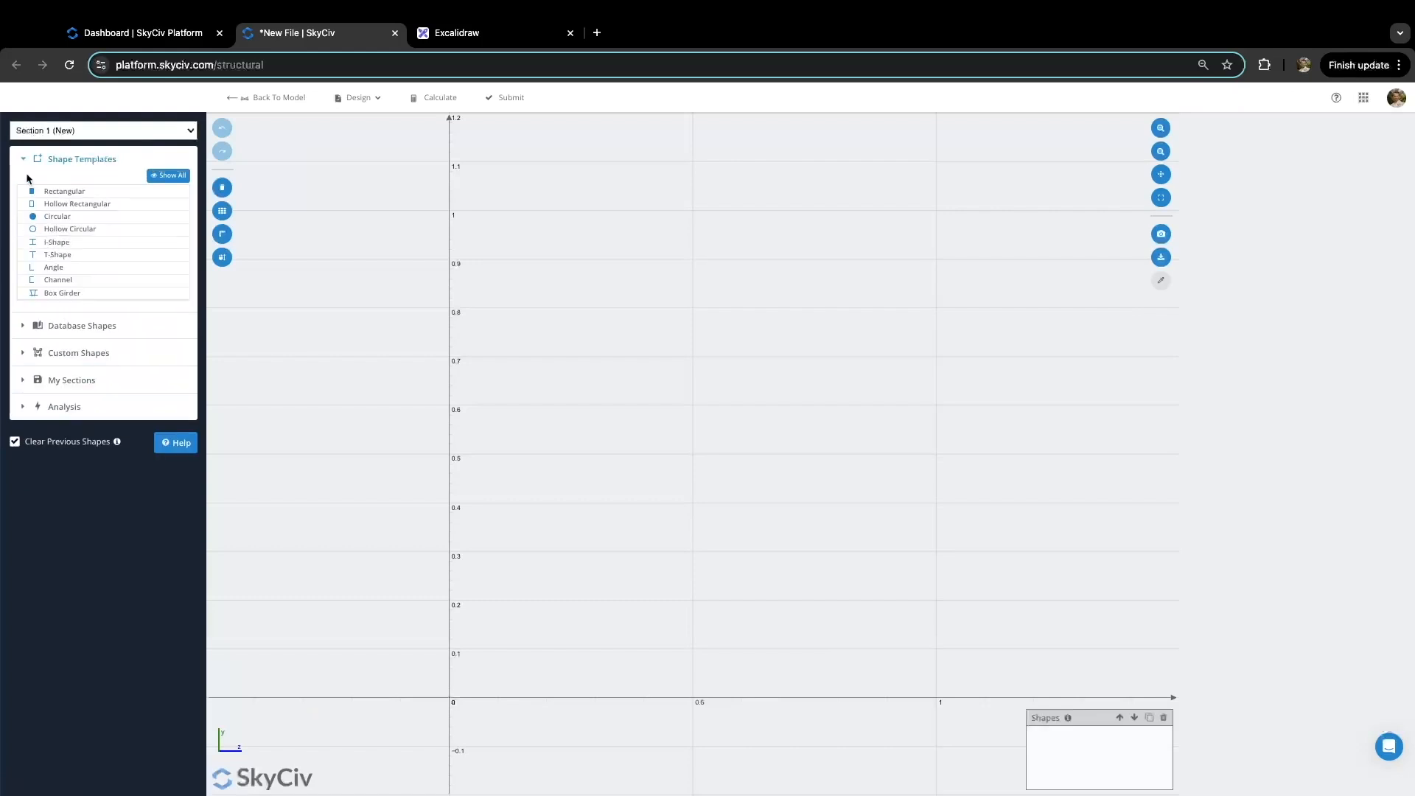
pyautogui.click(169, 176)
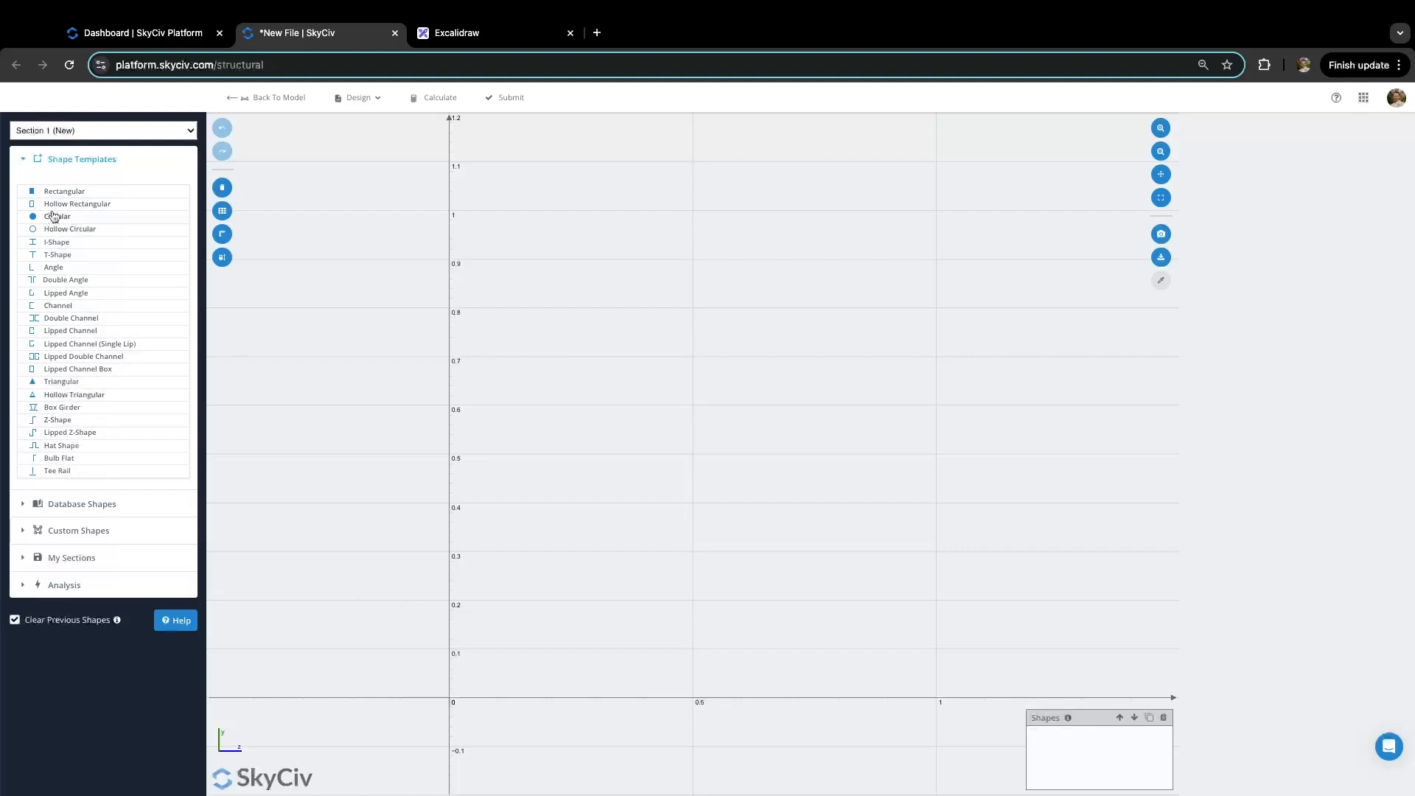
pyautogui.click(33, 160)
pyautogui.click(29, 188)
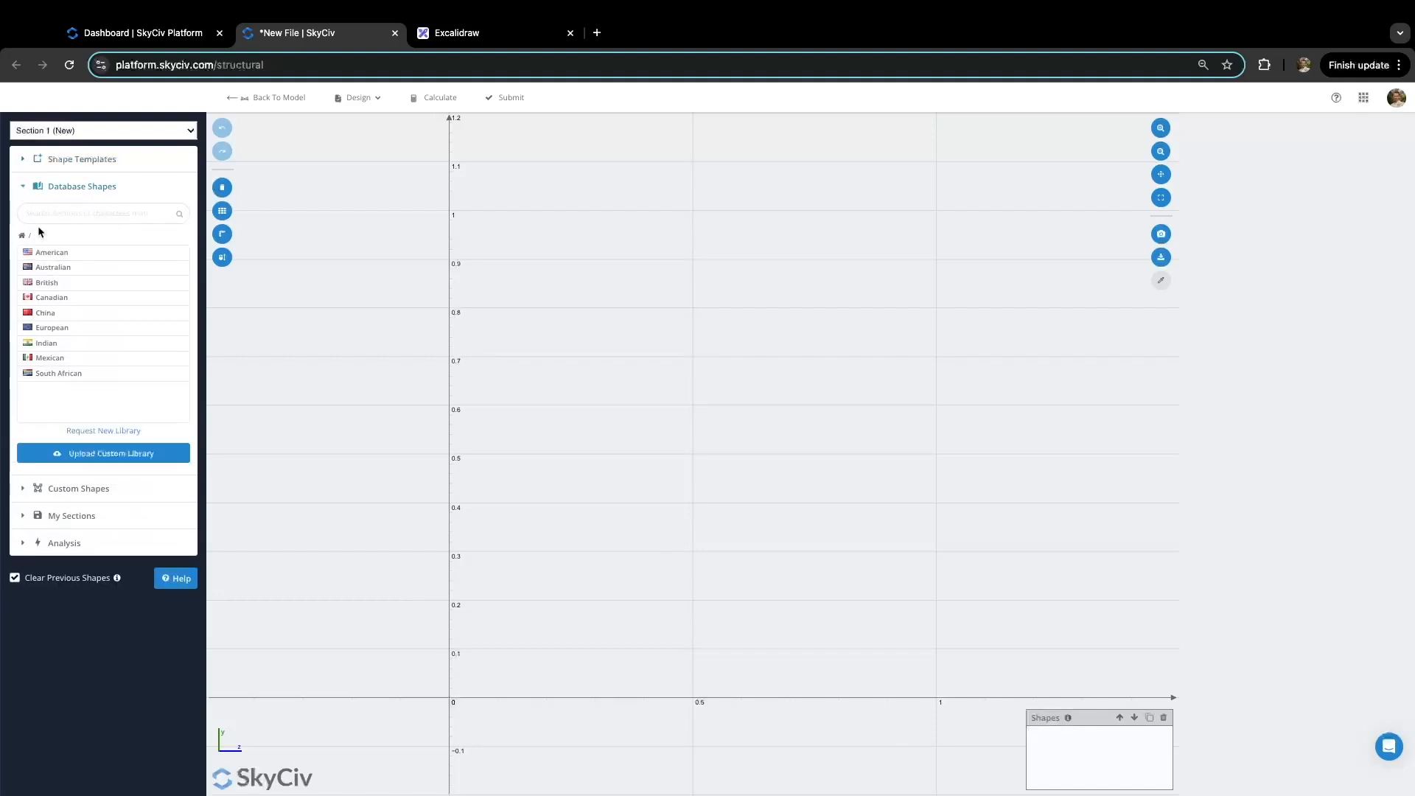
pyautogui.click(31, 189)
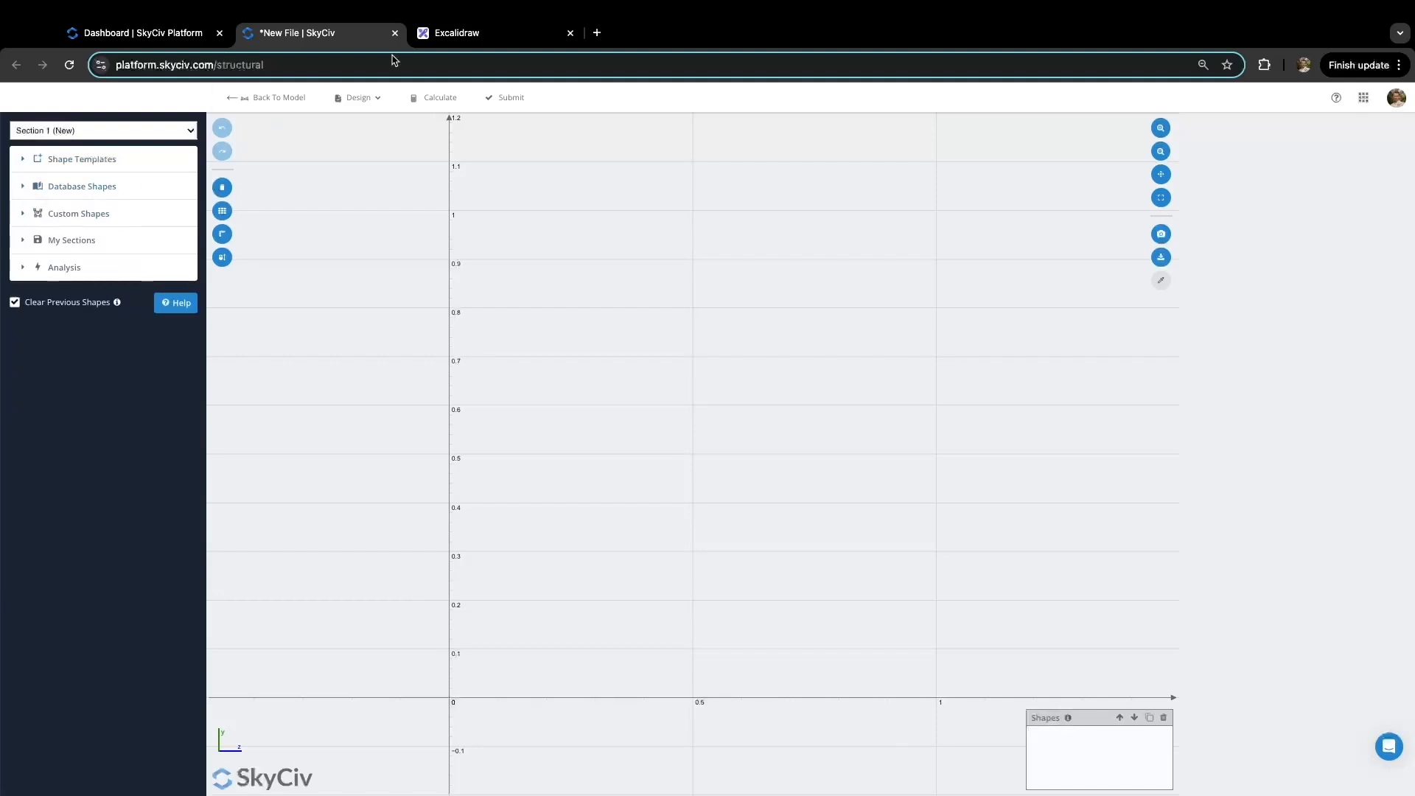
pyautogui.click(468, 33)
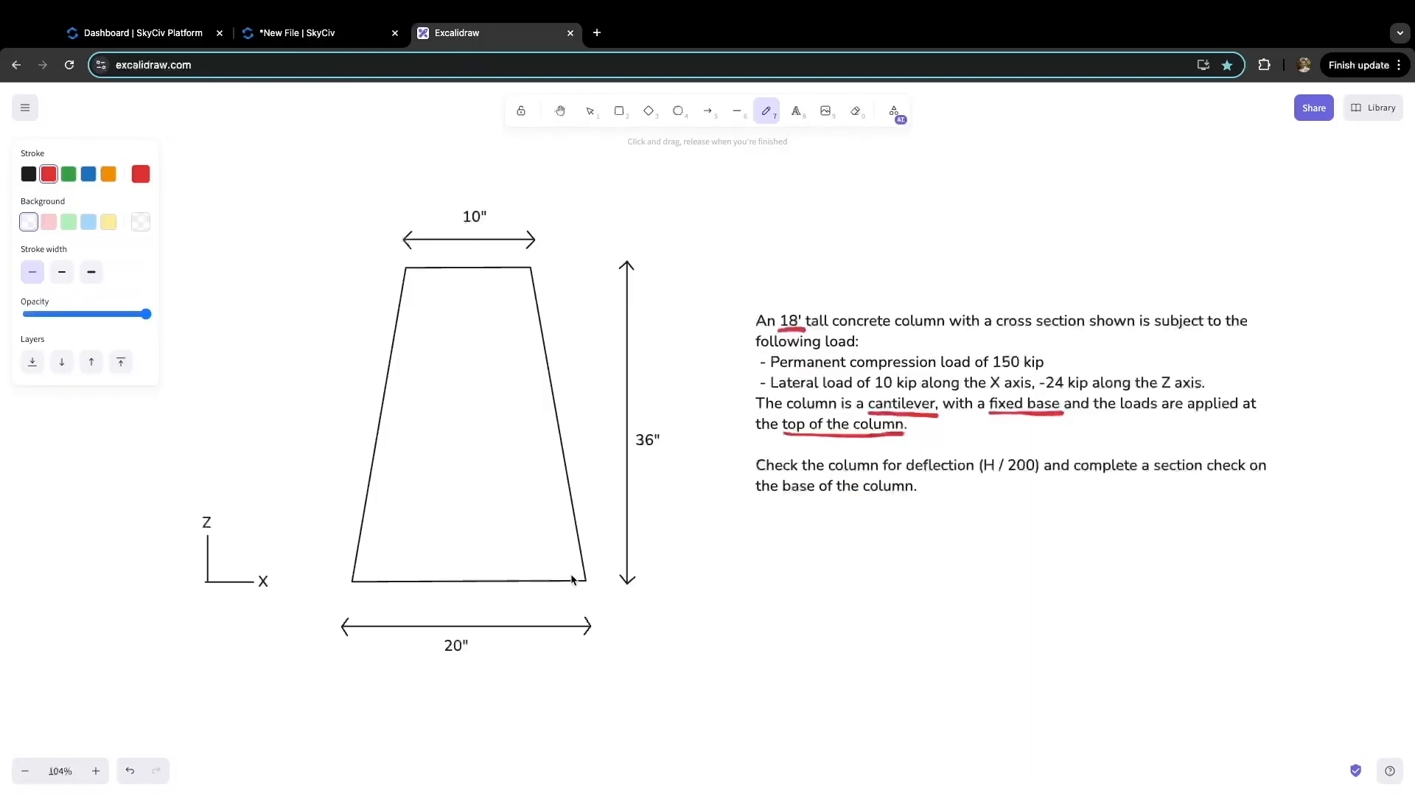
pyautogui.click(284, 32)
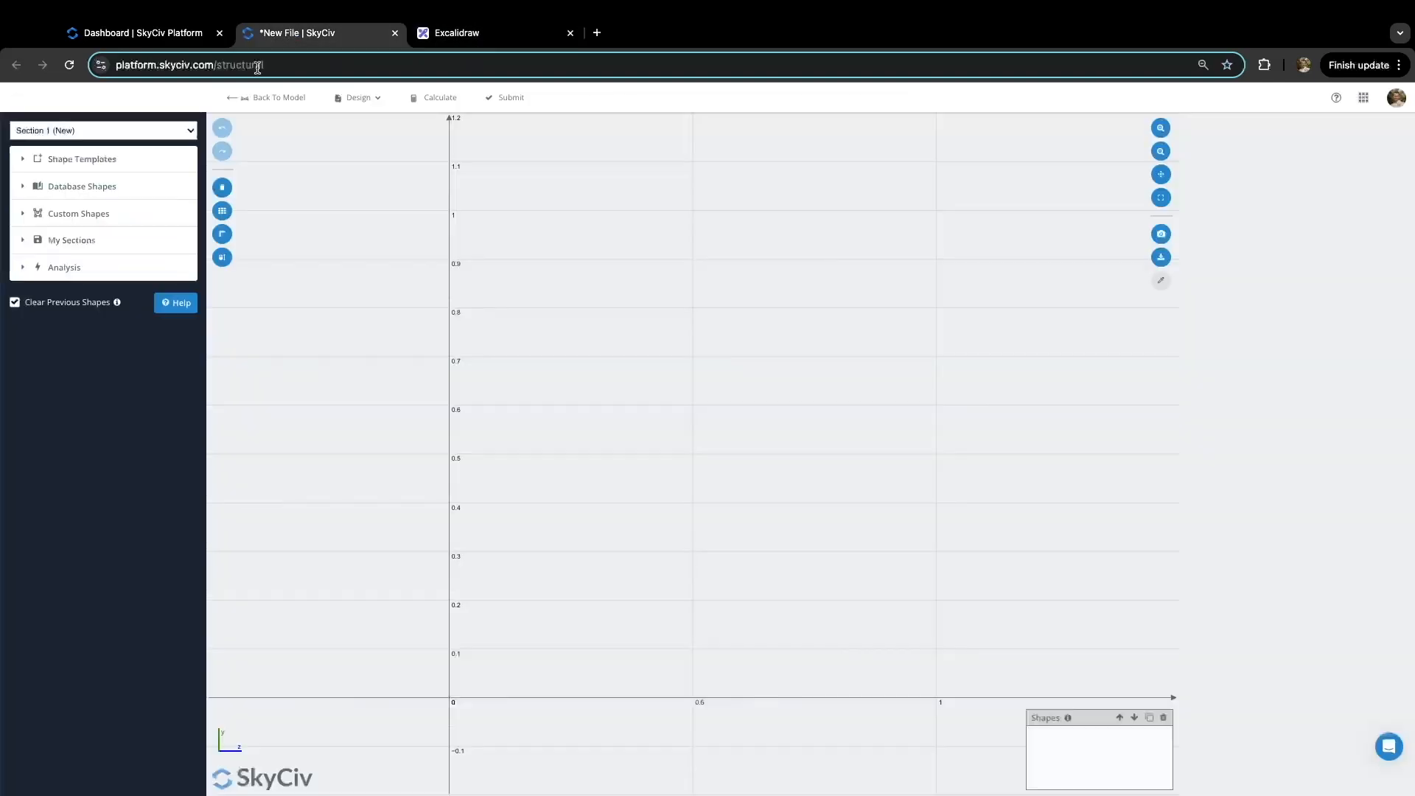
pyautogui.click(25, 216)
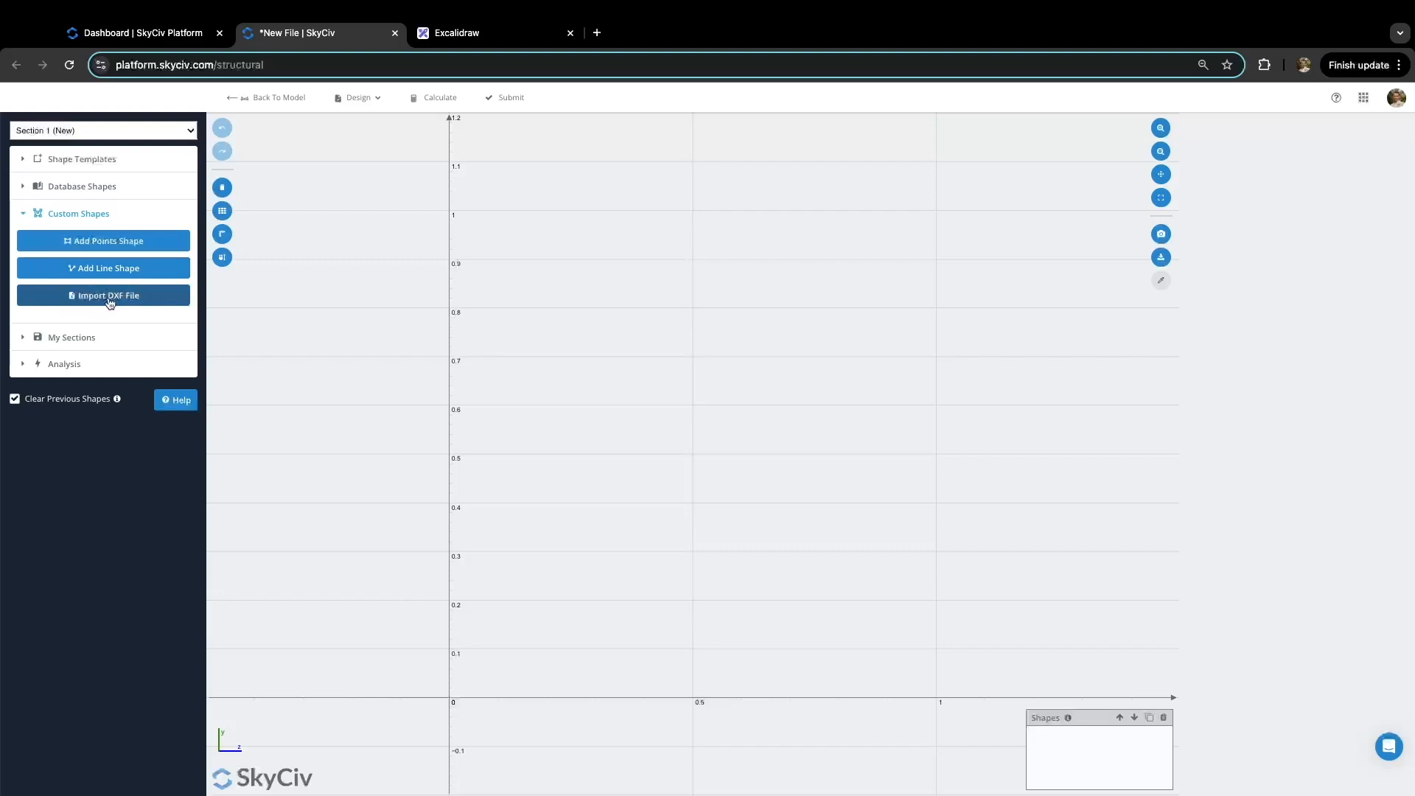
# Step: Add a default points shape and check the sketch's 10" top, 20" base, 36" deep trapezoid
pyautogui.click(112, 242)
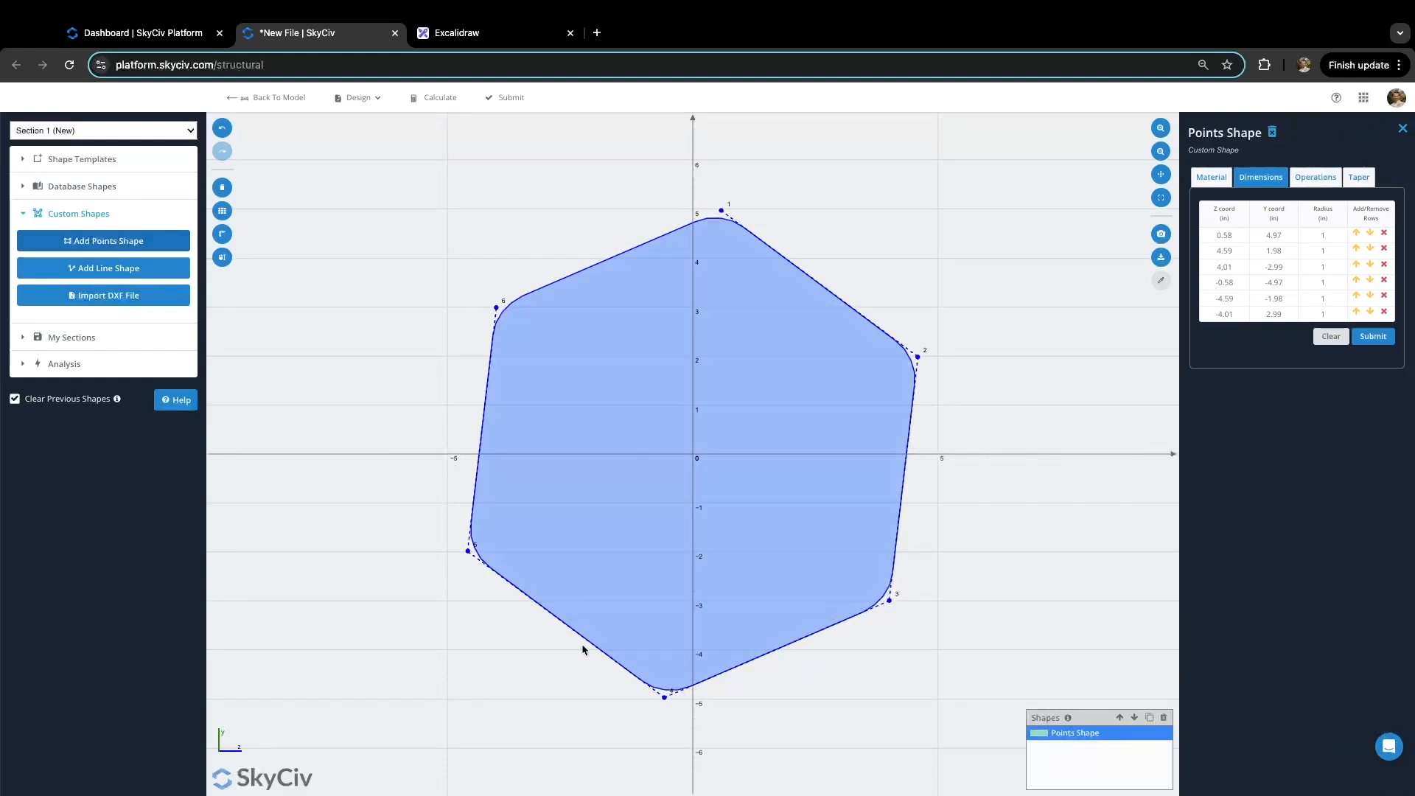
pyautogui.click(485, 35)
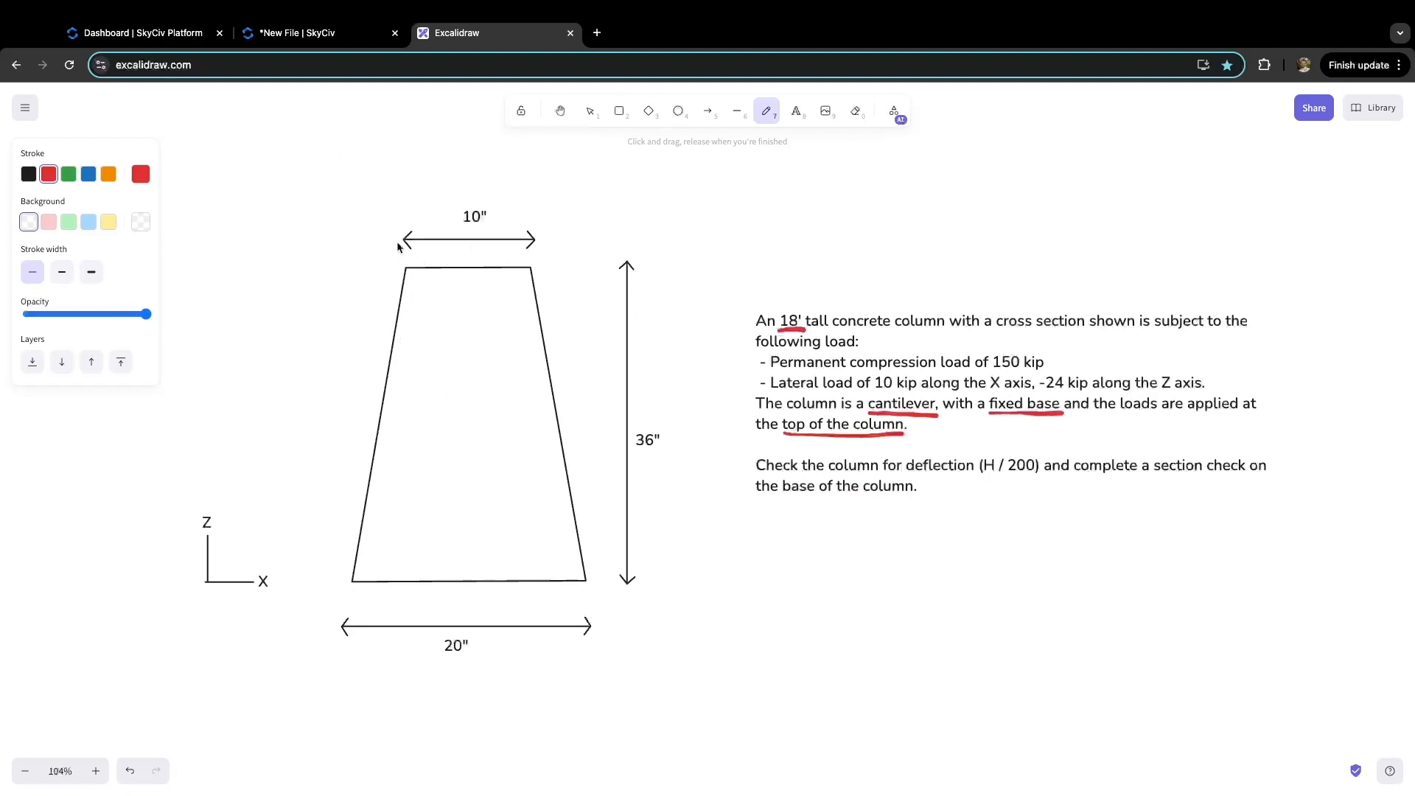
pyautogui.click(321, 37)
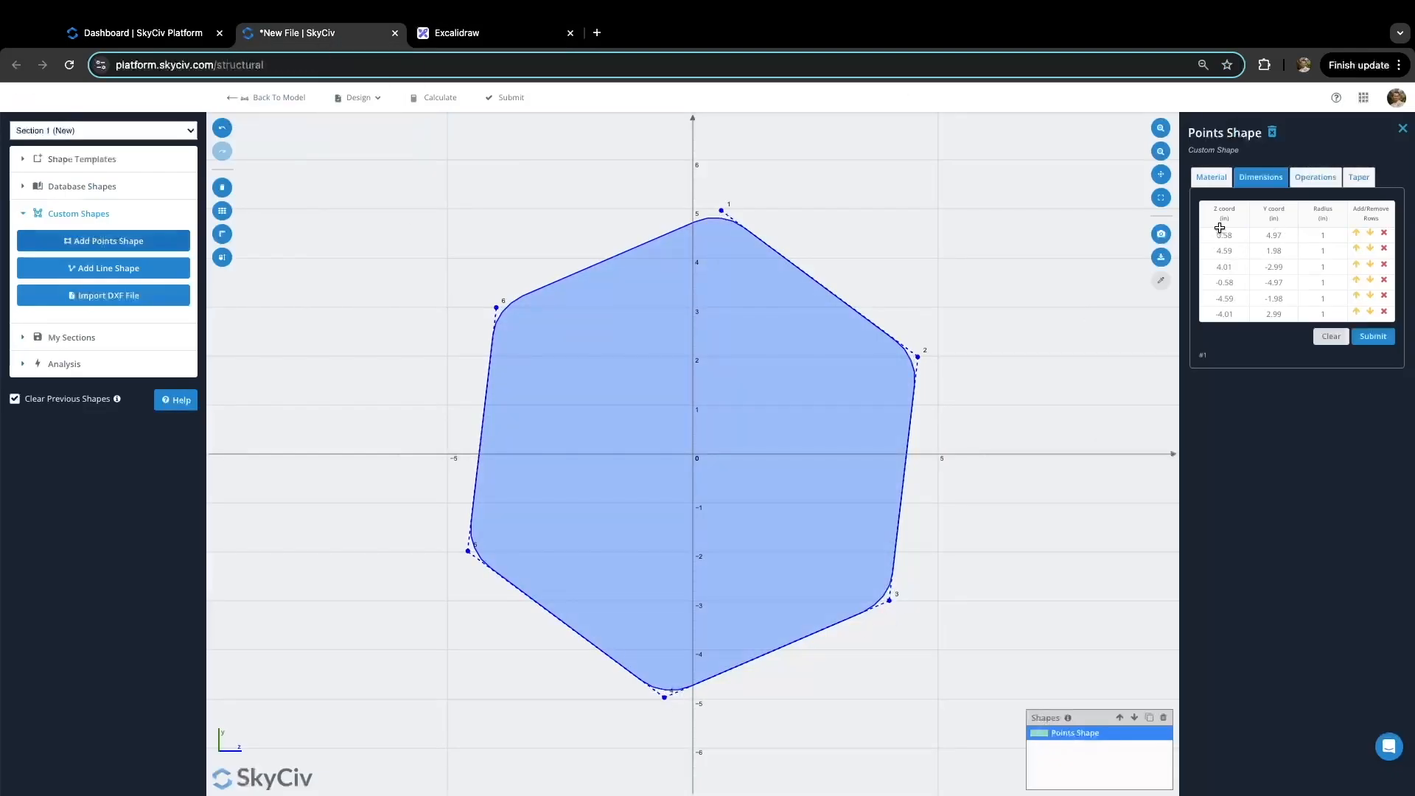
# Step: Set the first point's Z to 0 and delete the two extra point rows
pyautogui.click(1272, 234)
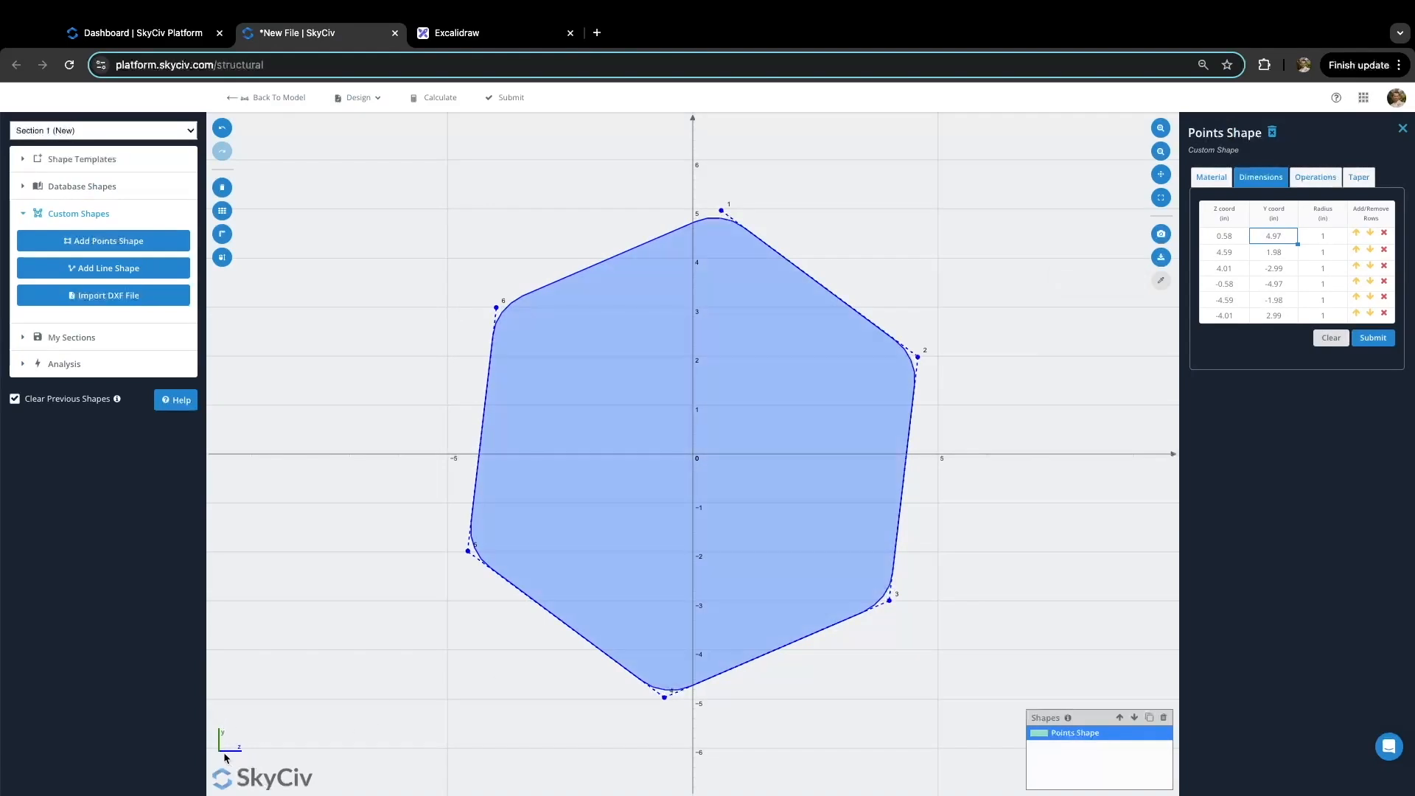
pyautogui.click(1229, 235)
pyautogui.doubleClick(1228, 234)
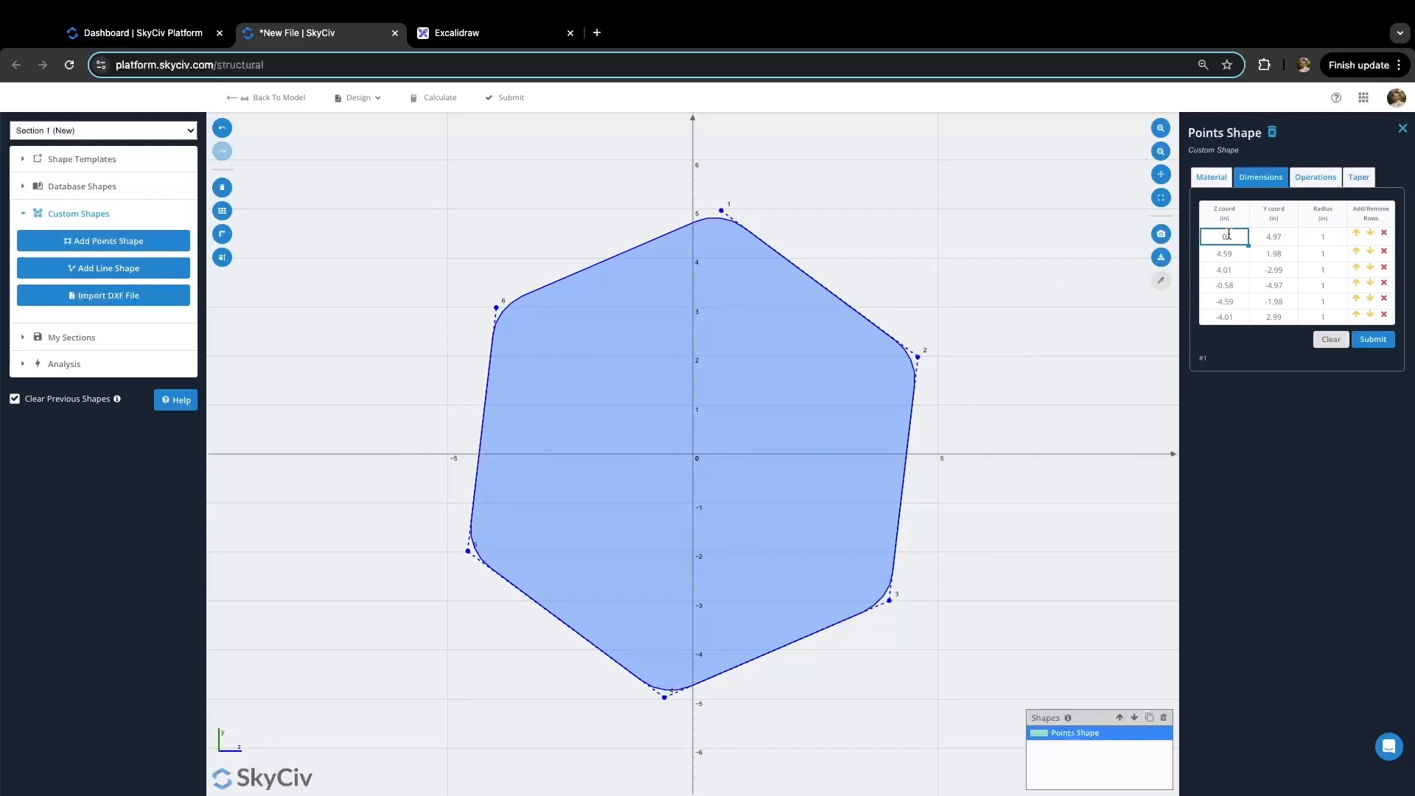
pyautogui.click(1274, 237)
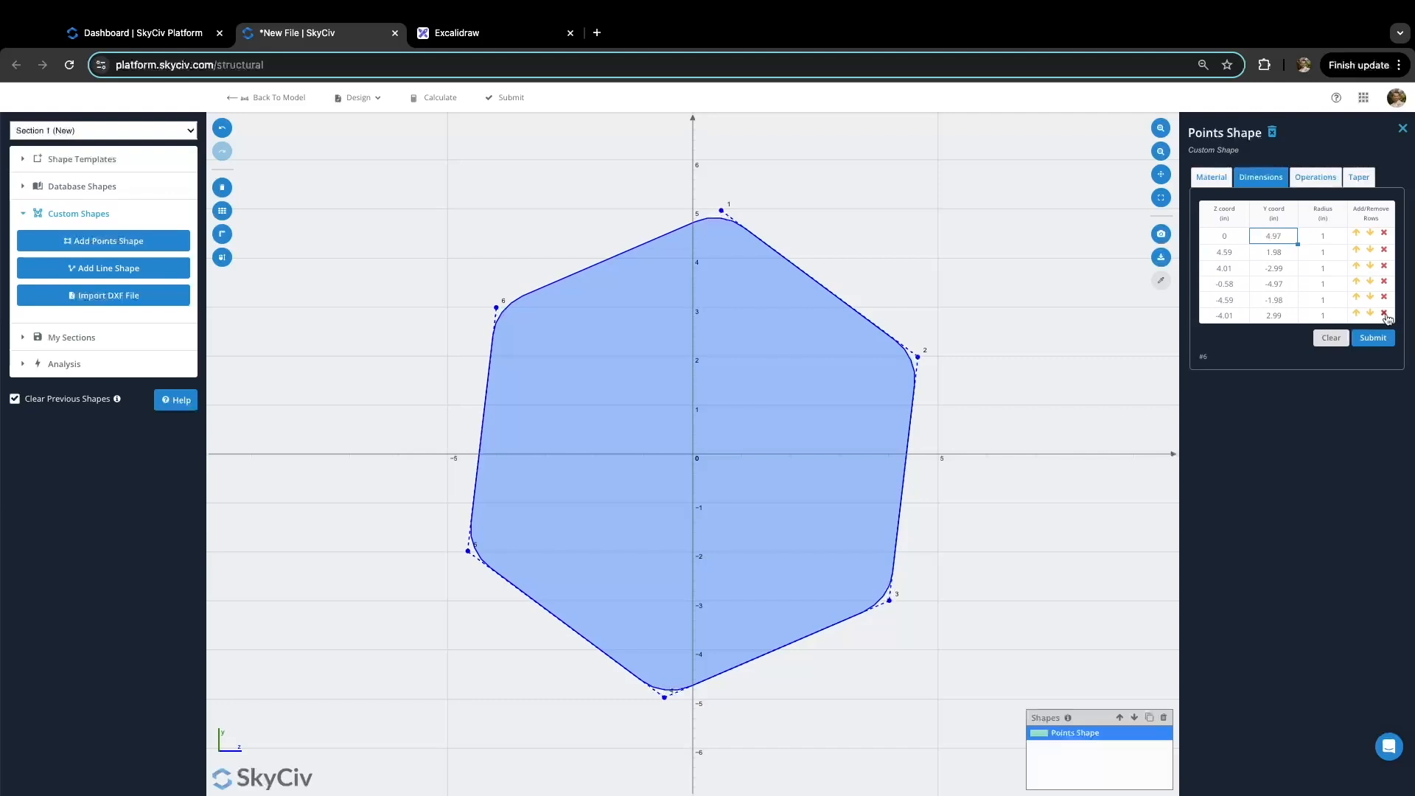
pyautogui.click(1385, 314)
pyautogui.click(1384, 298)
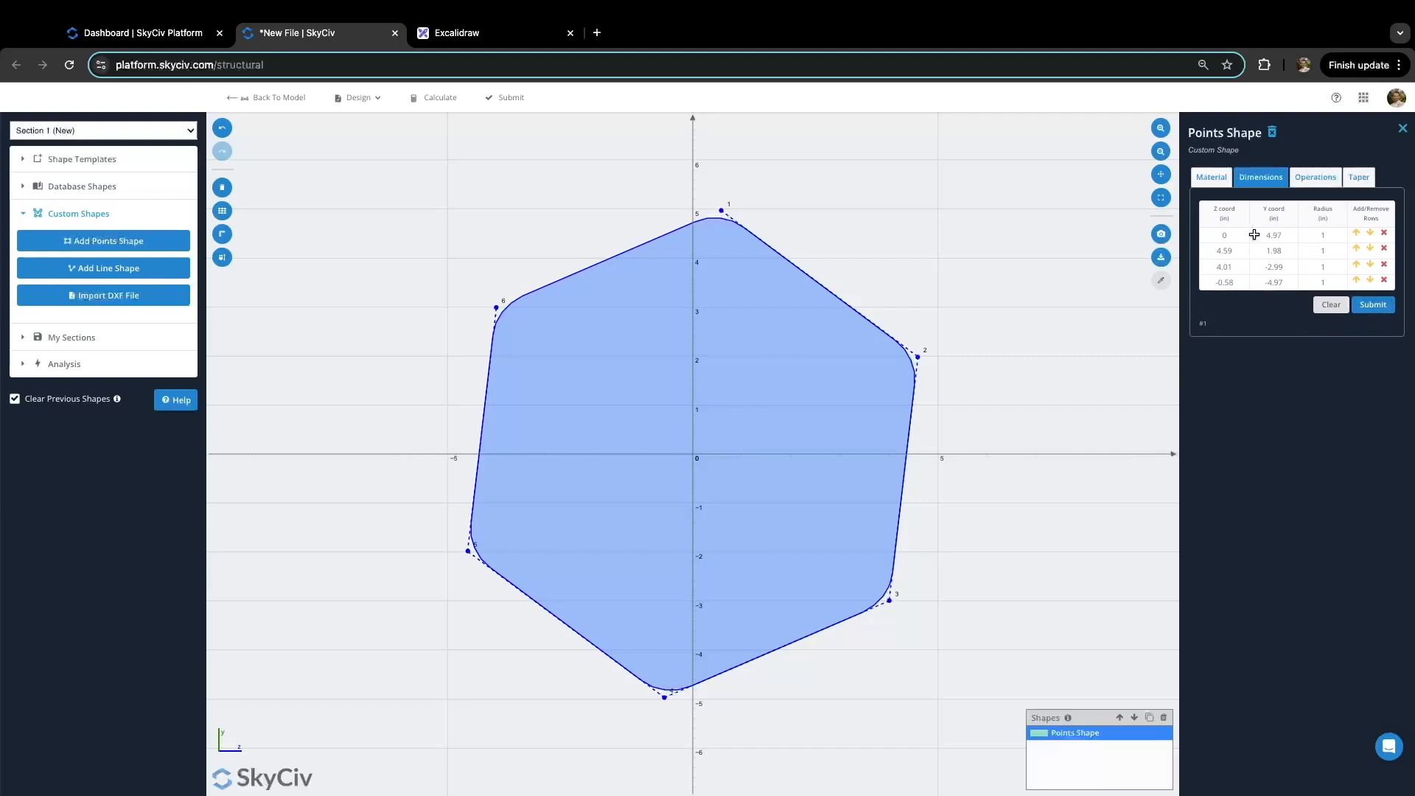
# Step: Enter the first point's Y as 0 and the next points as (5,36) and (15,36)
pyautogui.click(1274, 237)
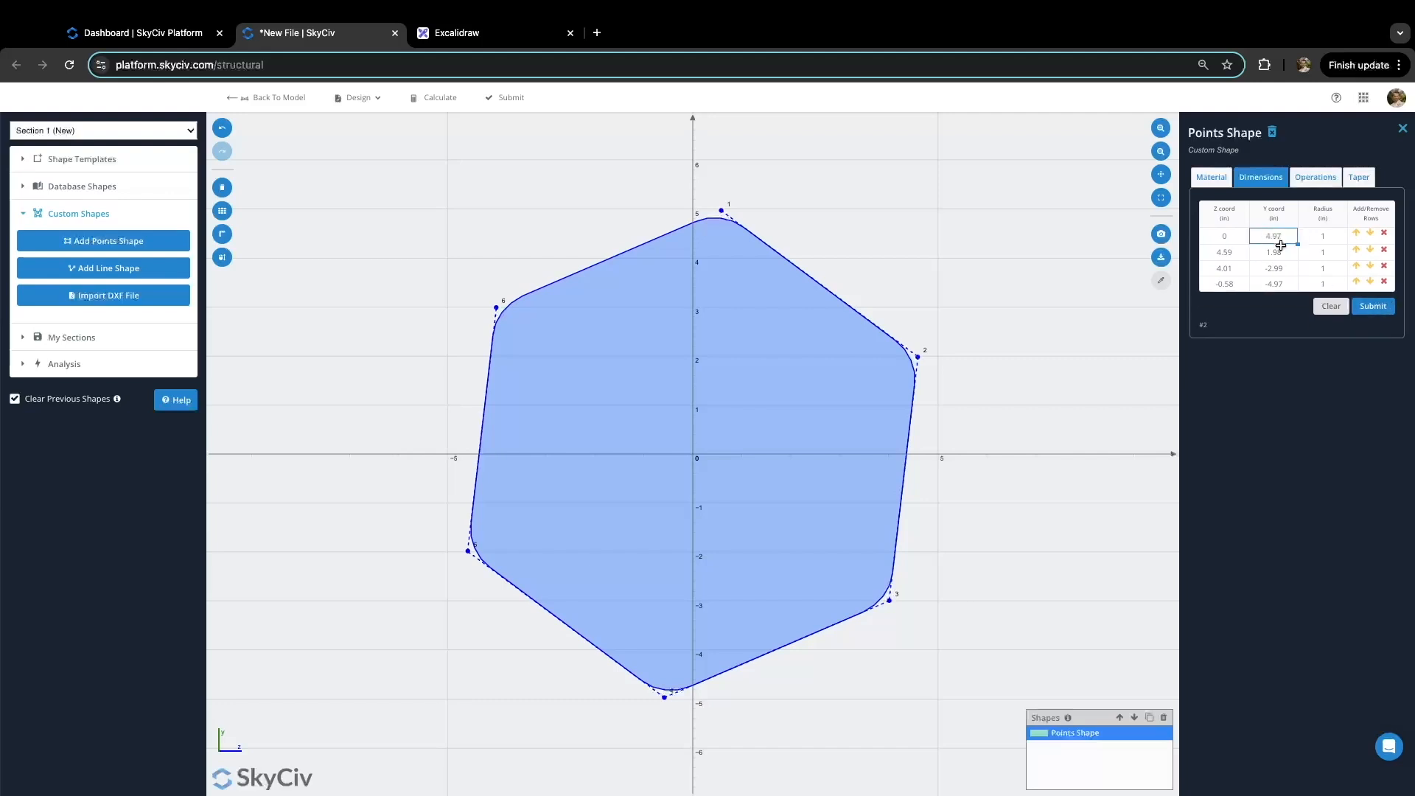
pyautogui.write('0')
pyautogui.click(1228, 252)
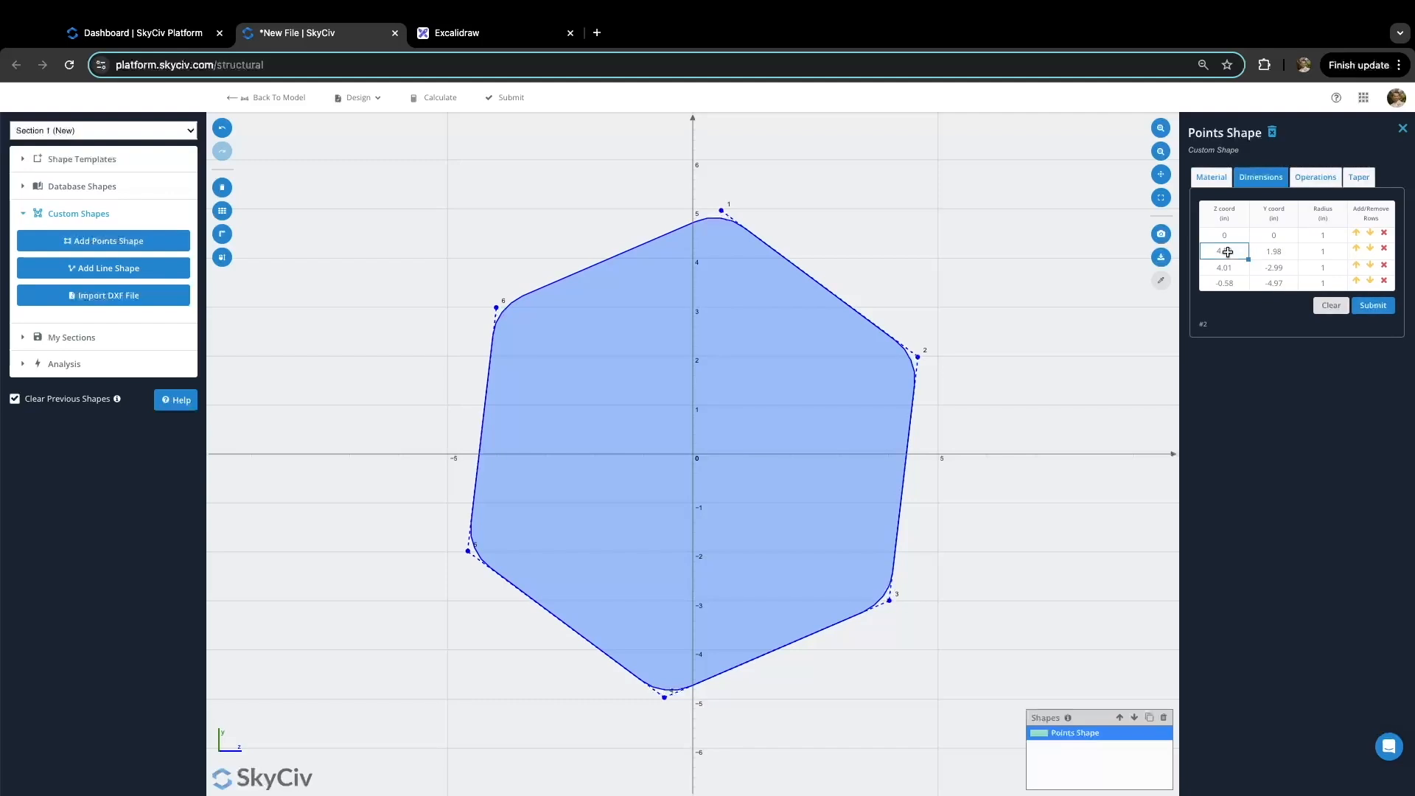
pyautogui.write('5')
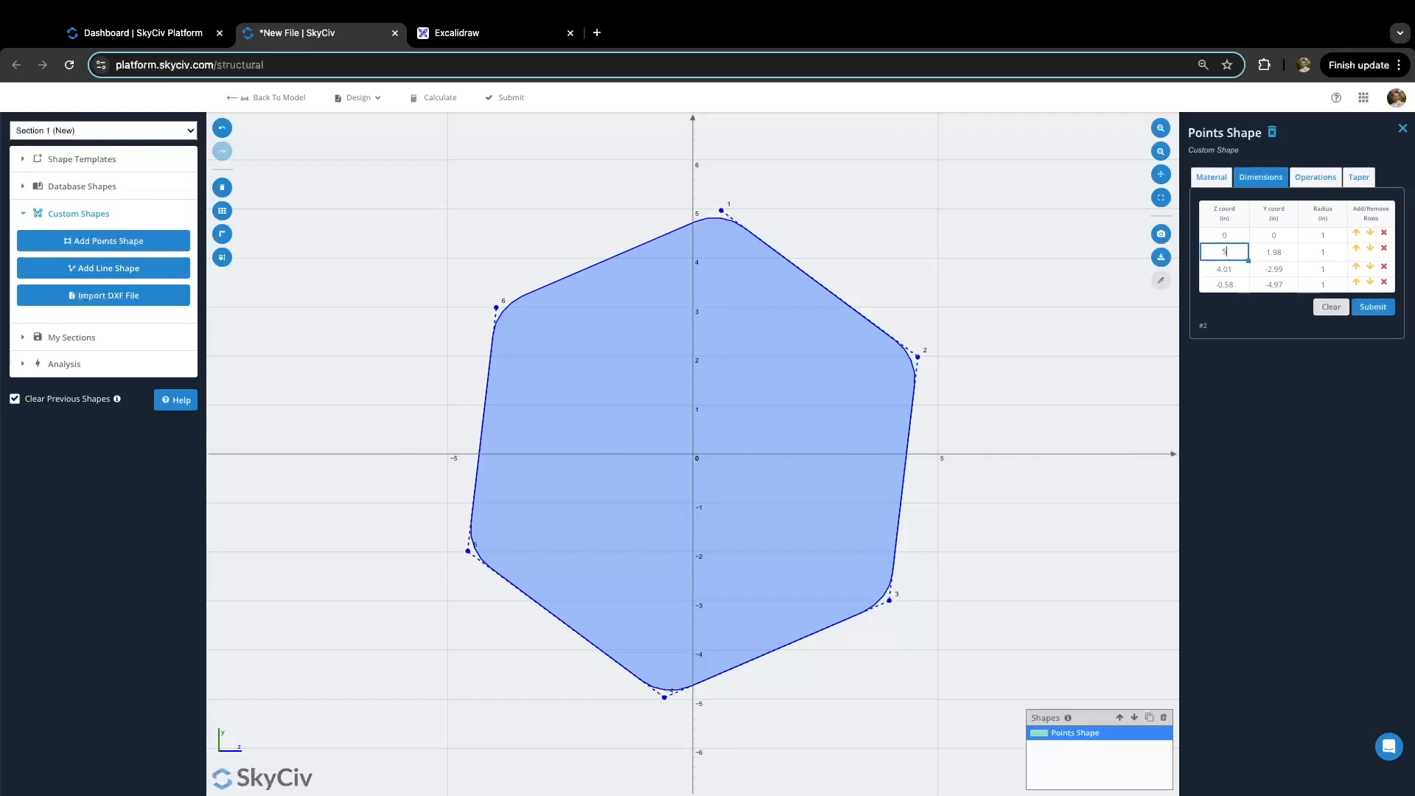
pyautogui.click(1274, 252)
pyautogui.write('3')
pyautogui.click(1236, 266)
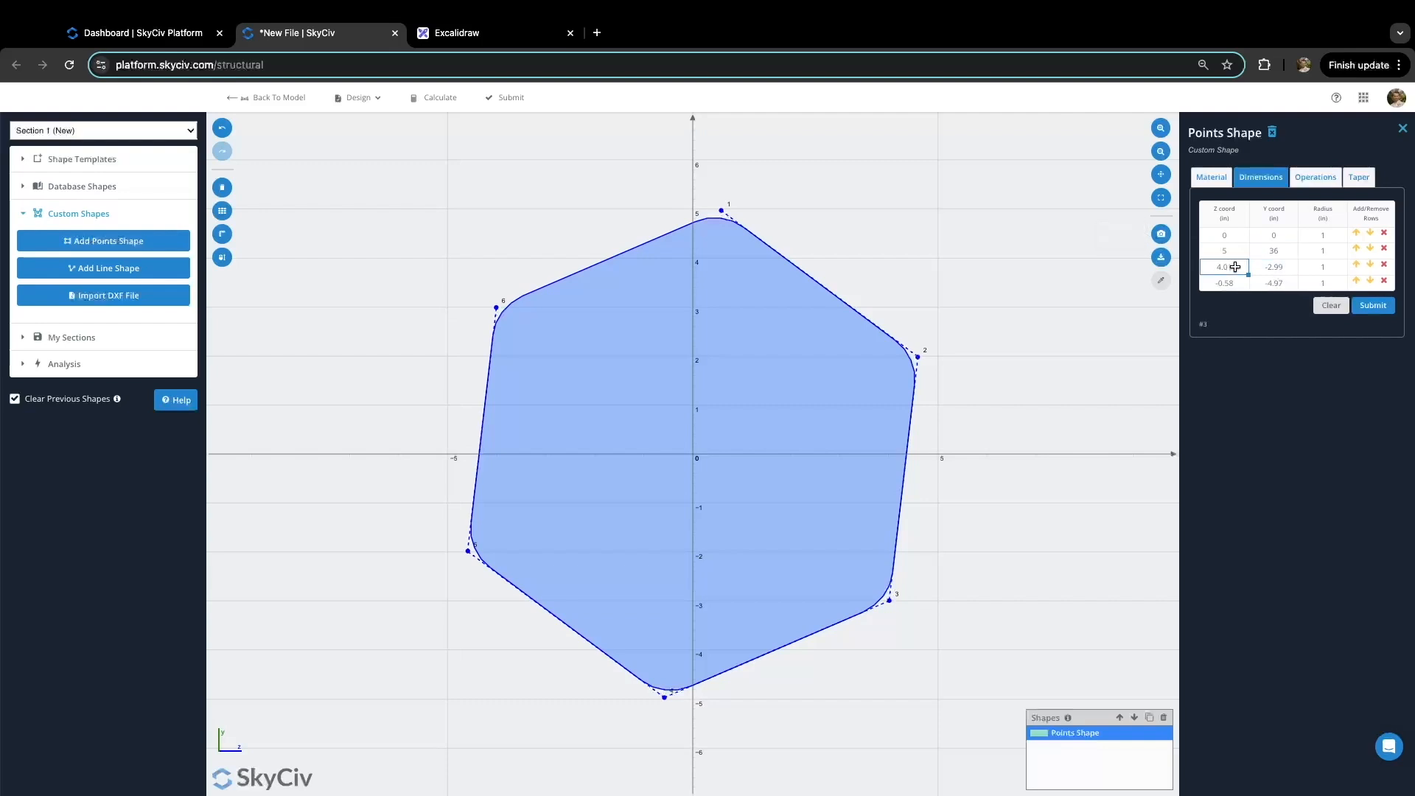
pyautogui.write('15')
pyautogui.press('Tab')
pyautogui.write('36')
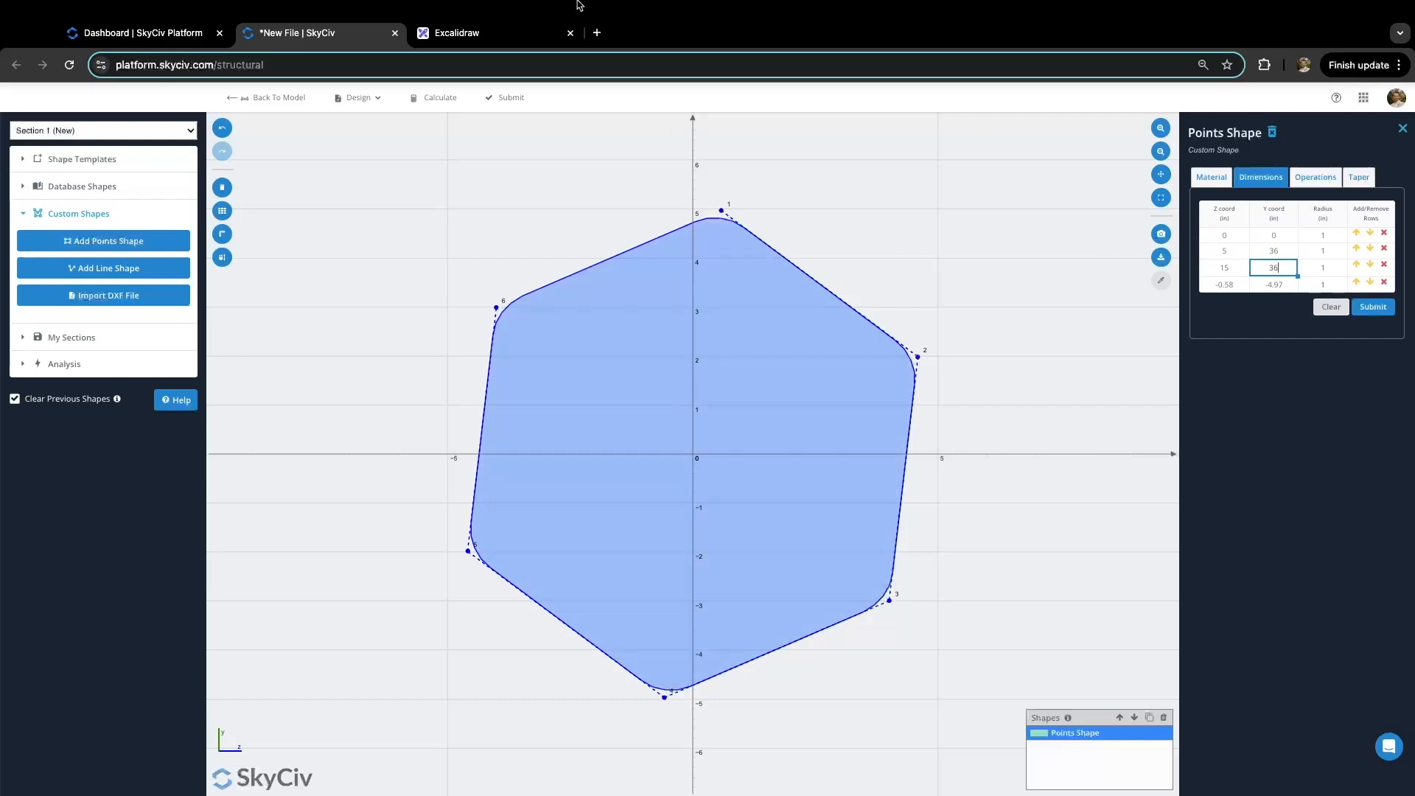
pyautogui.click(457, 33)
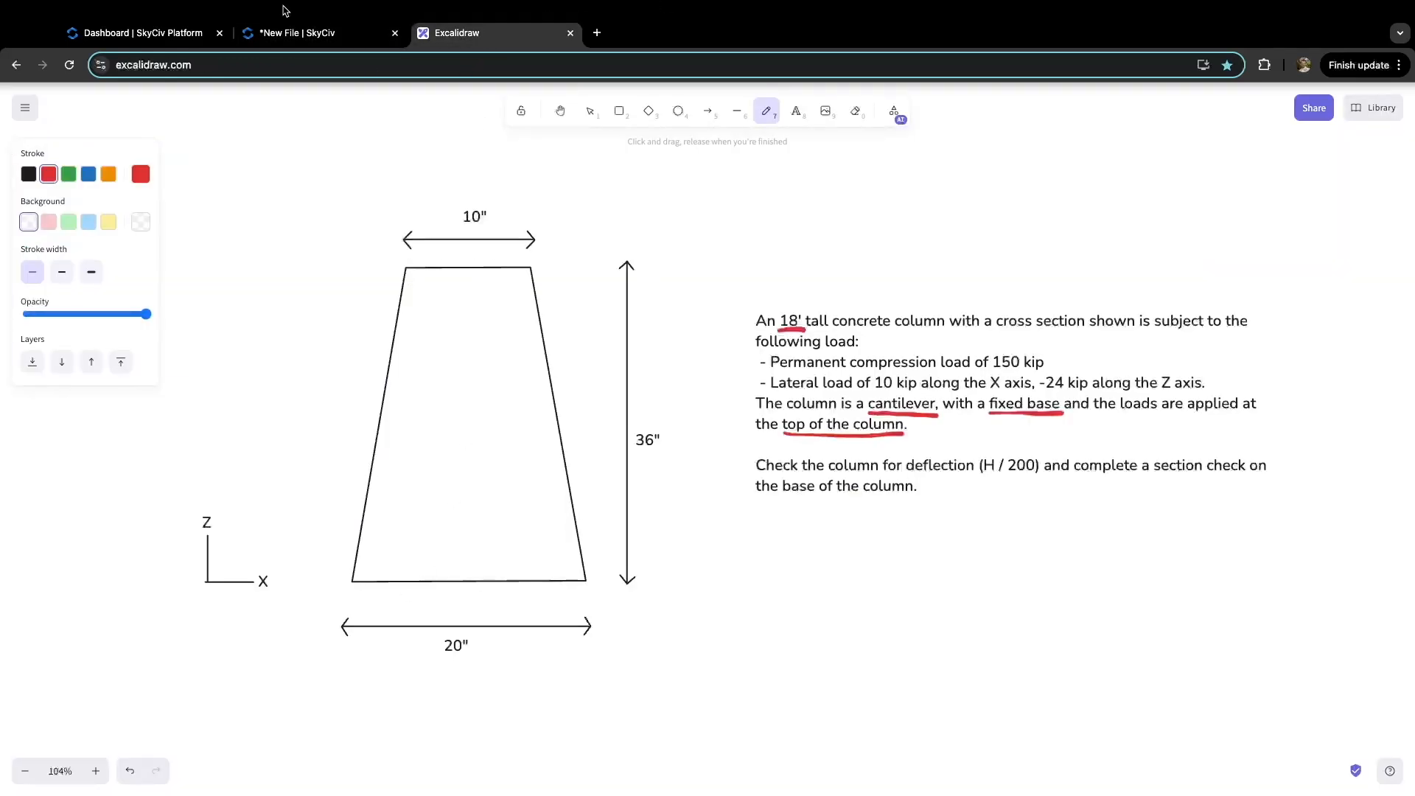
pyautogui.click(288, 32)
# Step: Enter the fourth point at (20,0), submit, and compare the trapezoid with the sketch
pyautogui.click(1230, 284)
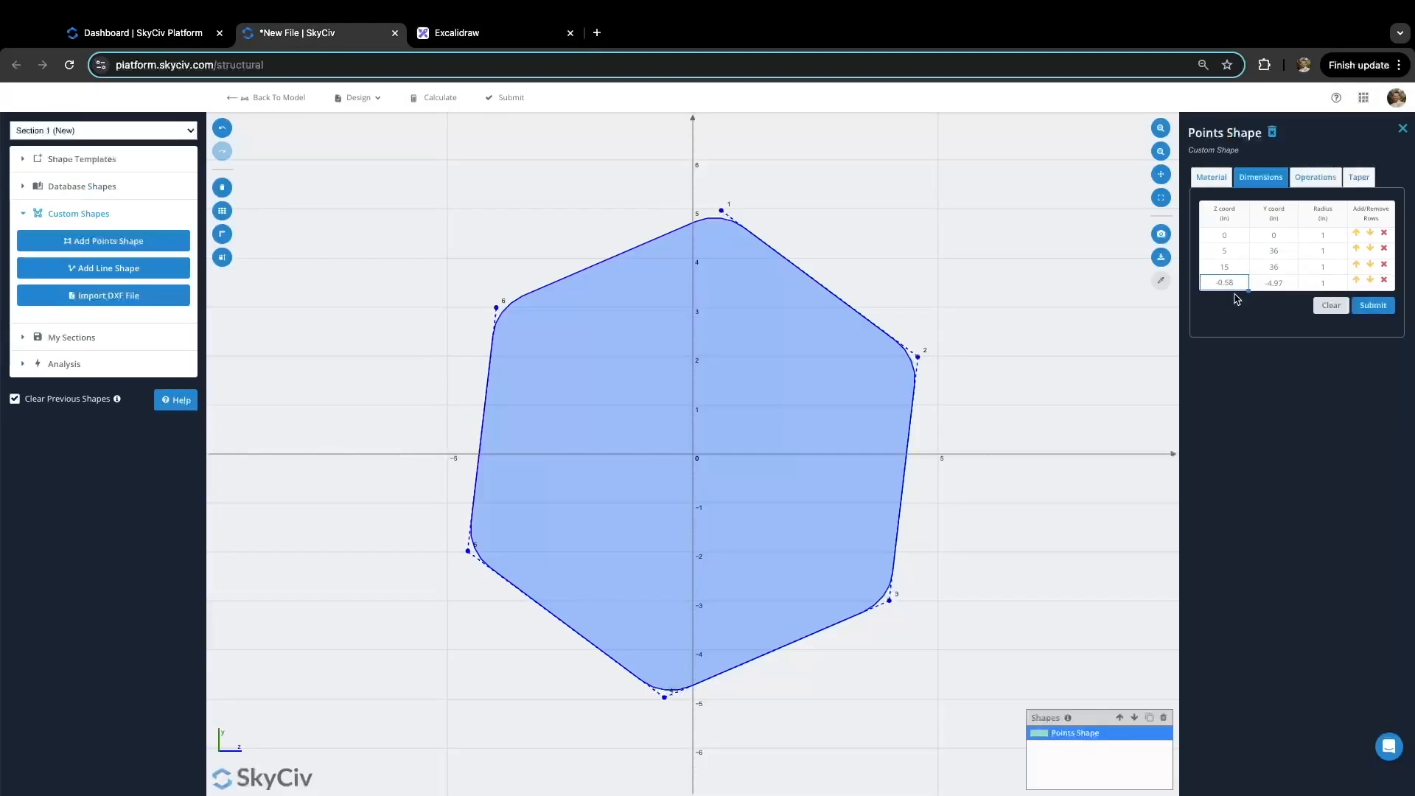
pyautogui.write('20')
pyautogui.press('Tab')
pyautogui.write('3')
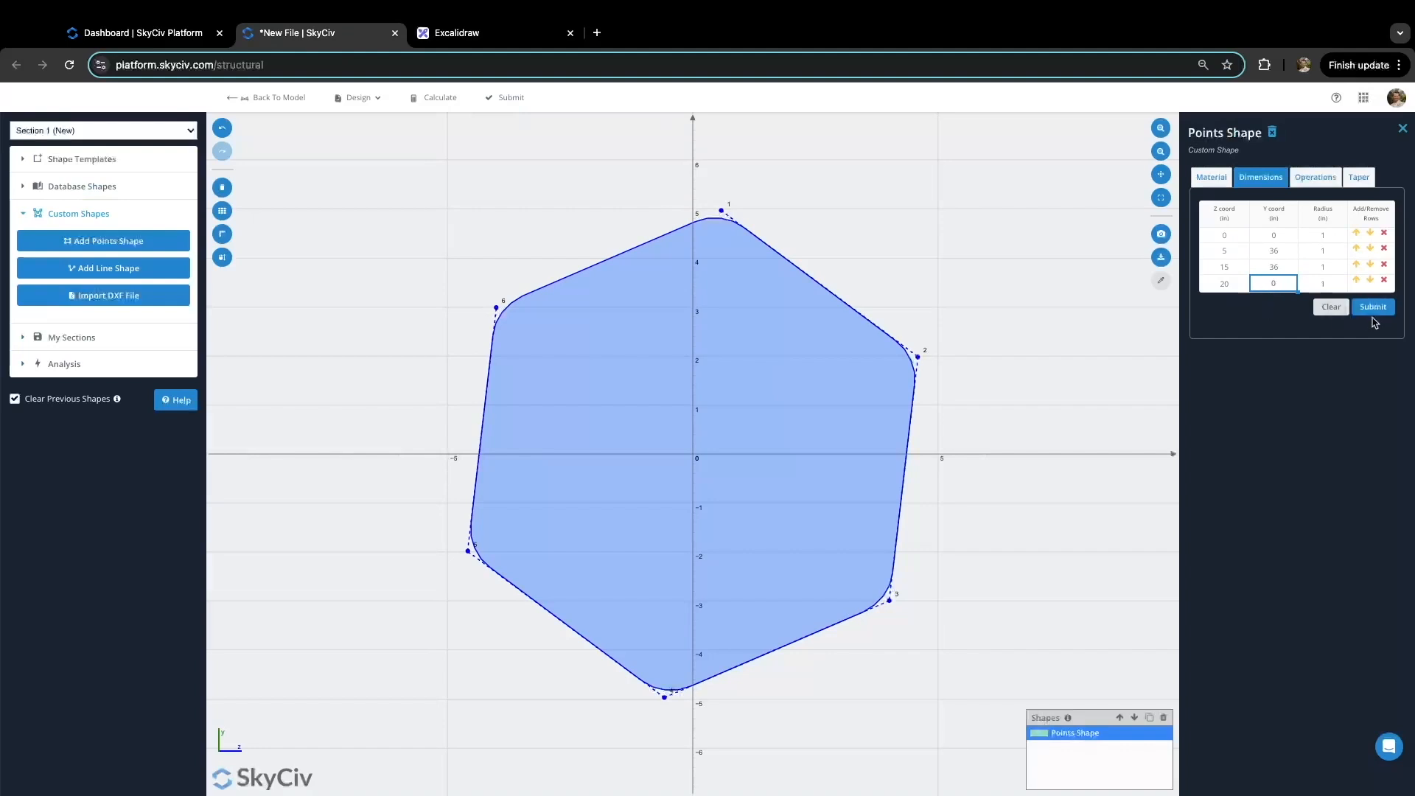
pyautogui.click(1373, 307)
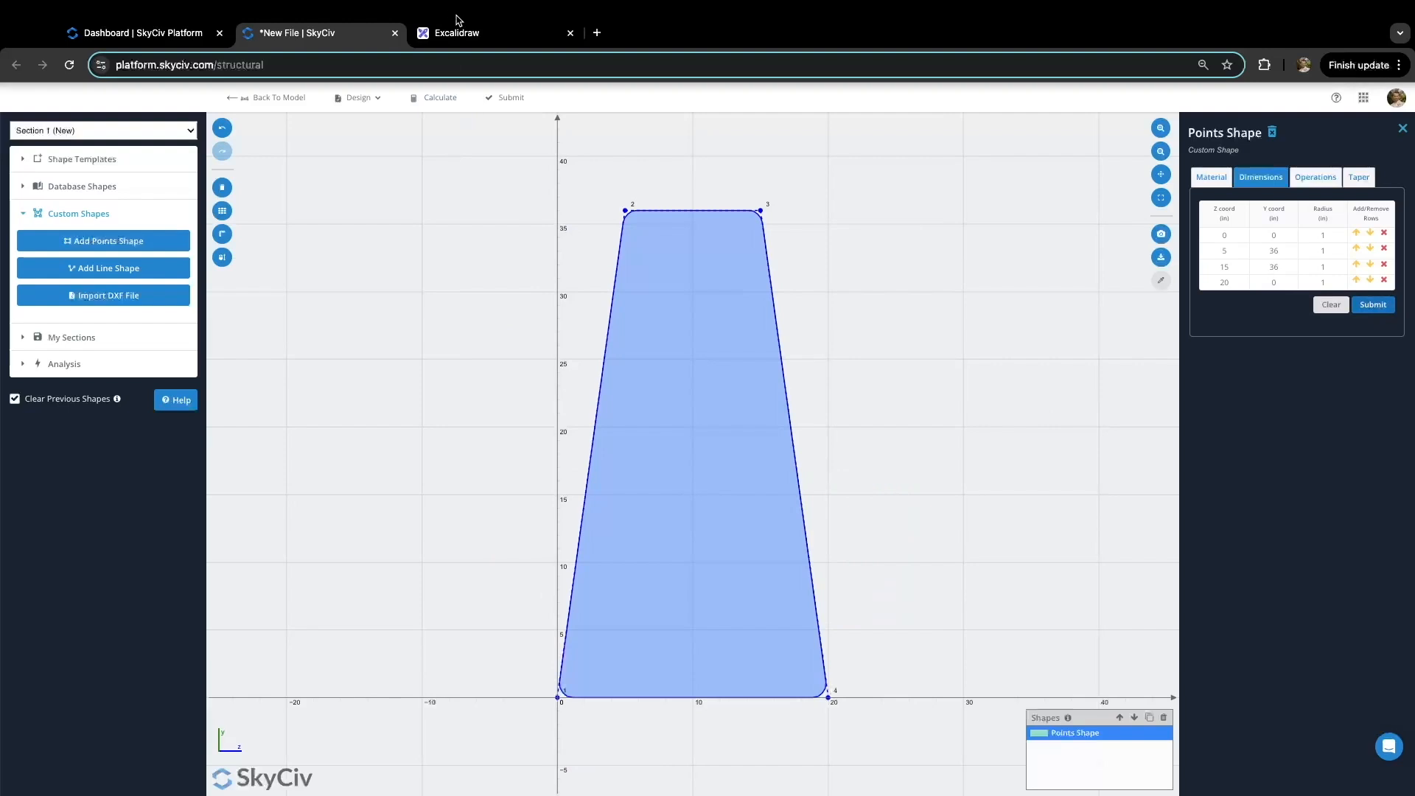
pyautogui.click(471, 34)
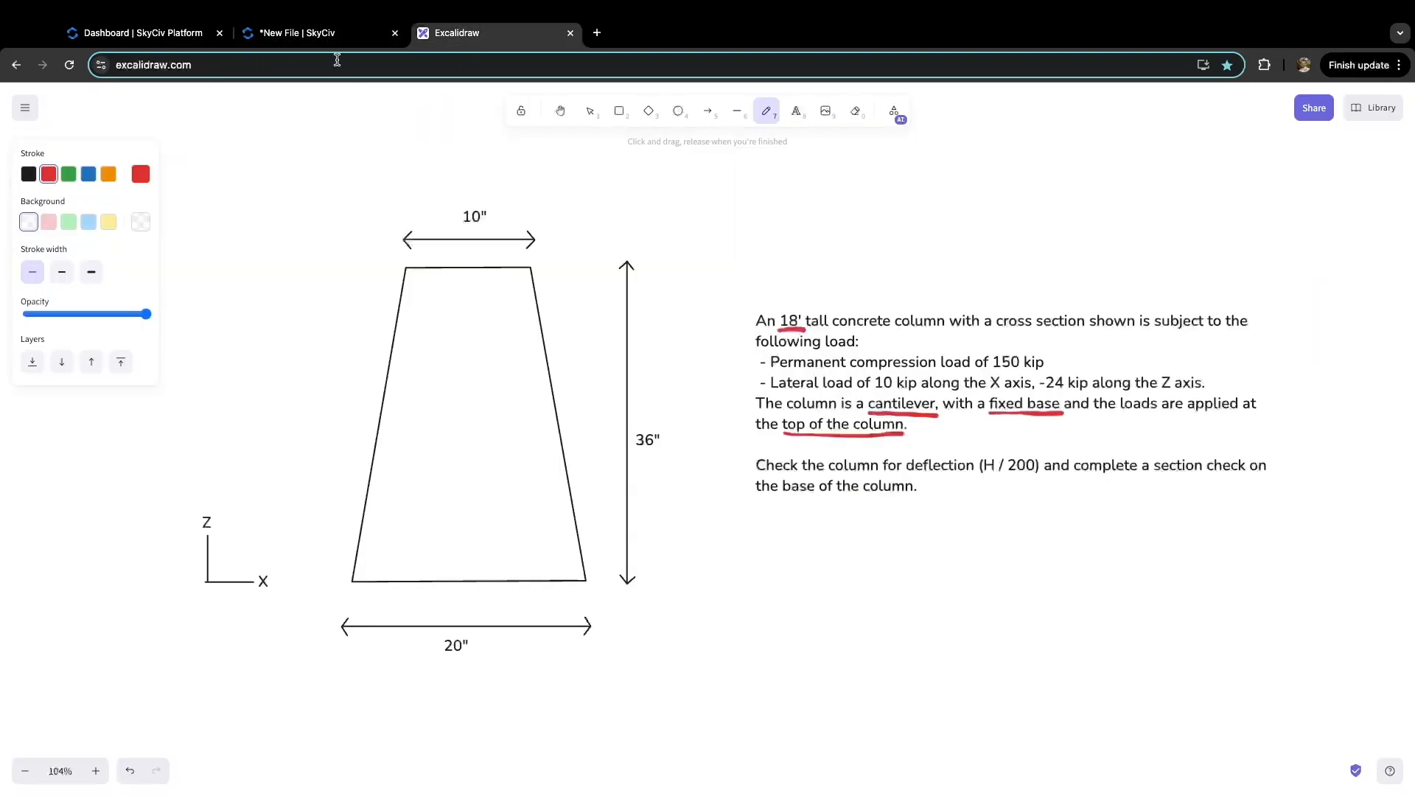
pyautogui.click(328, 34)
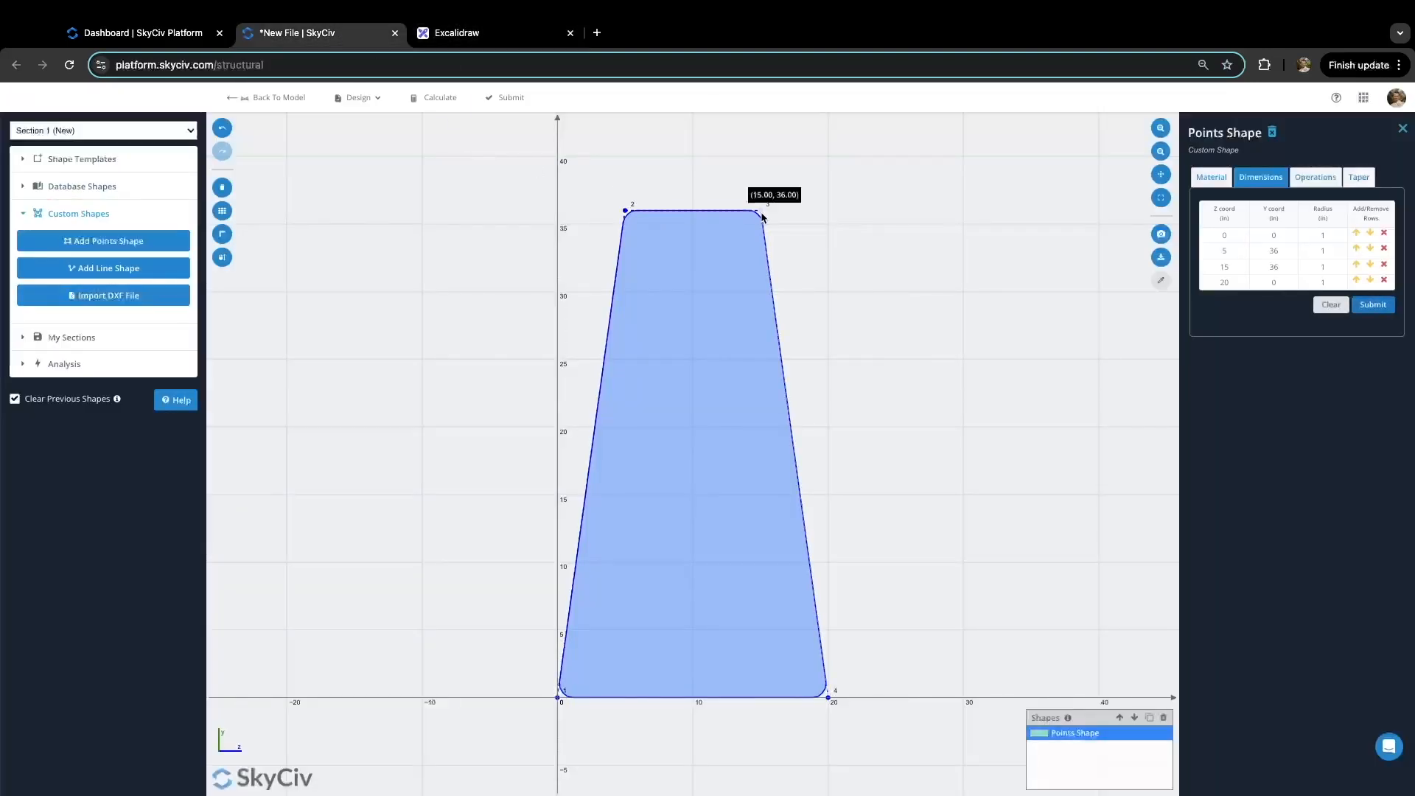
# Step: Set all four corner radii to 0, submit, and calculate the section properties
pyautogui.click(1314, 235)
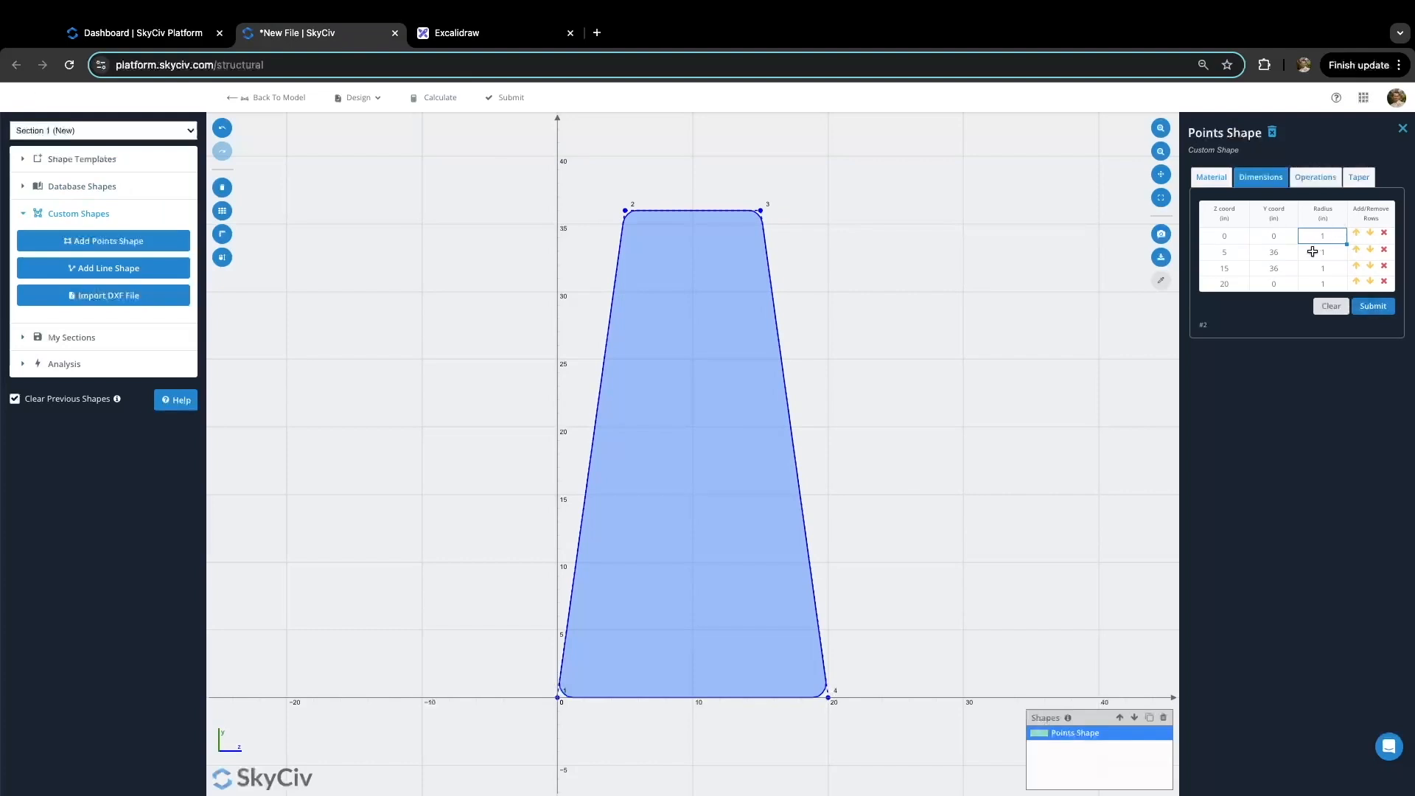
pyautogui.press('BackSpace')
pyautogui.write('0')
pyautogui.click(1328, 254)
pyautogui.write('0')
pyautogui.click(1327, 271)
pyautogui.write('0')
pyautogui.click(1327, 283)
pyautogui.write('0')
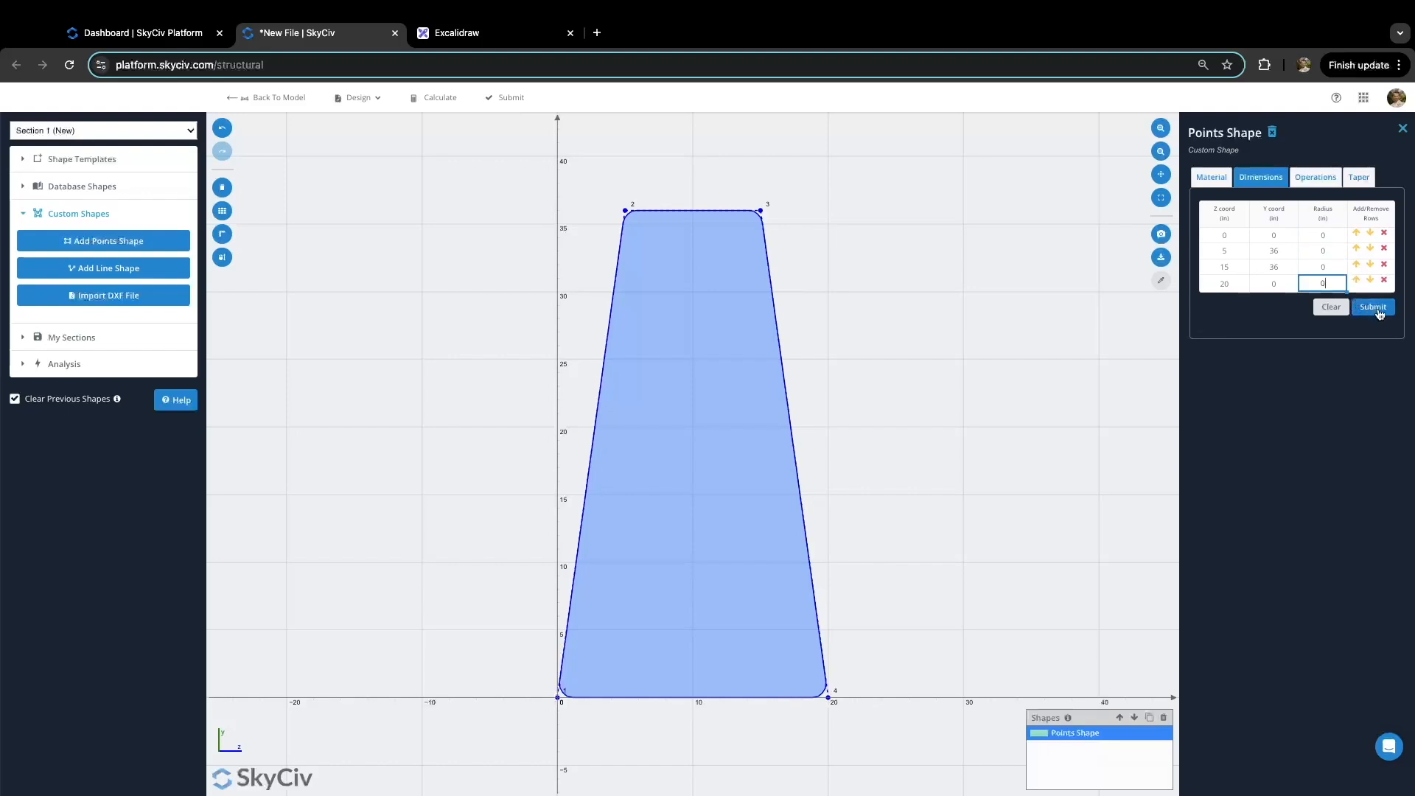
pyautogui.click(1373, 309)
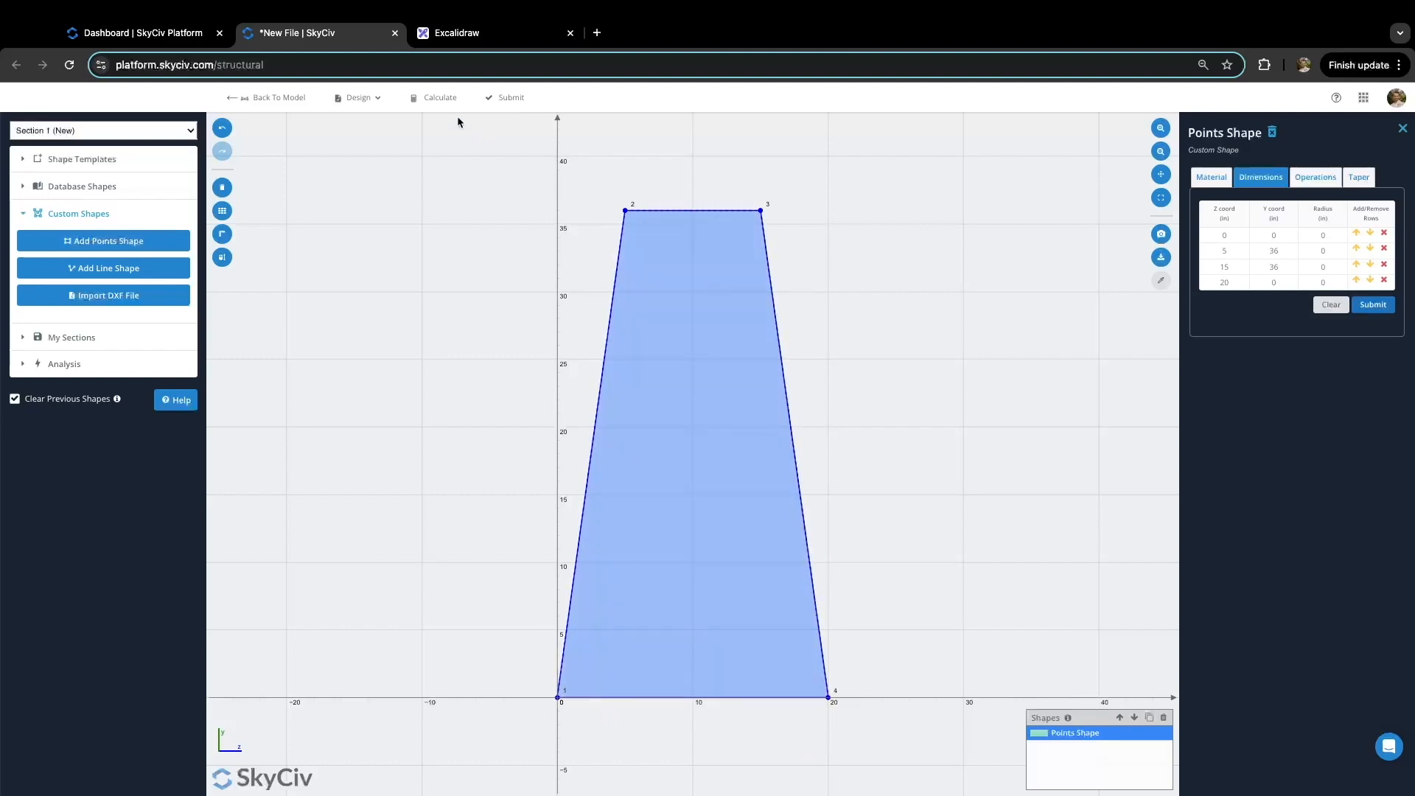
pyautogui.click(440, 102)
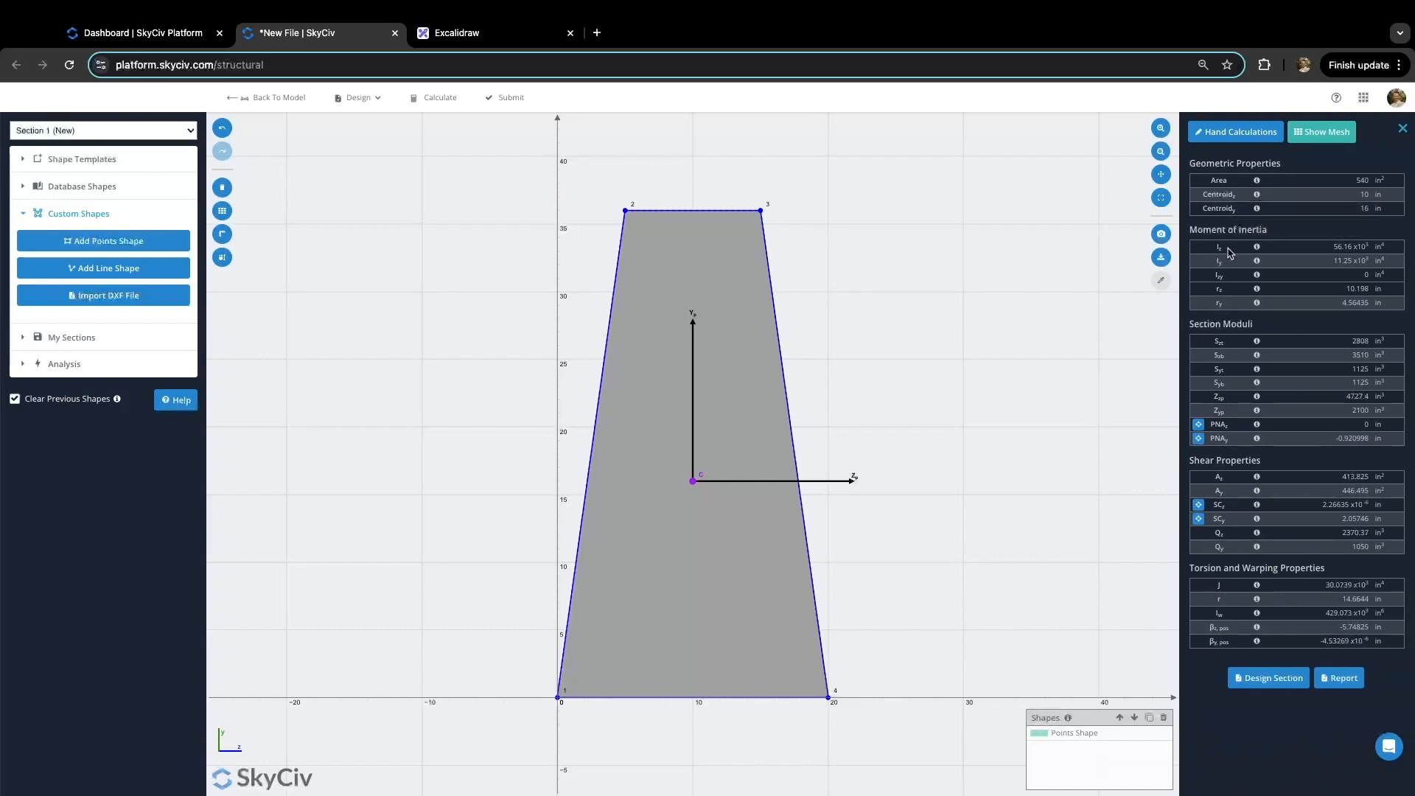
# Step: Close the property results and open the trapezoid's material import settings
pyautogui.click(1403, 131)
pyautogui.click(666, 319)
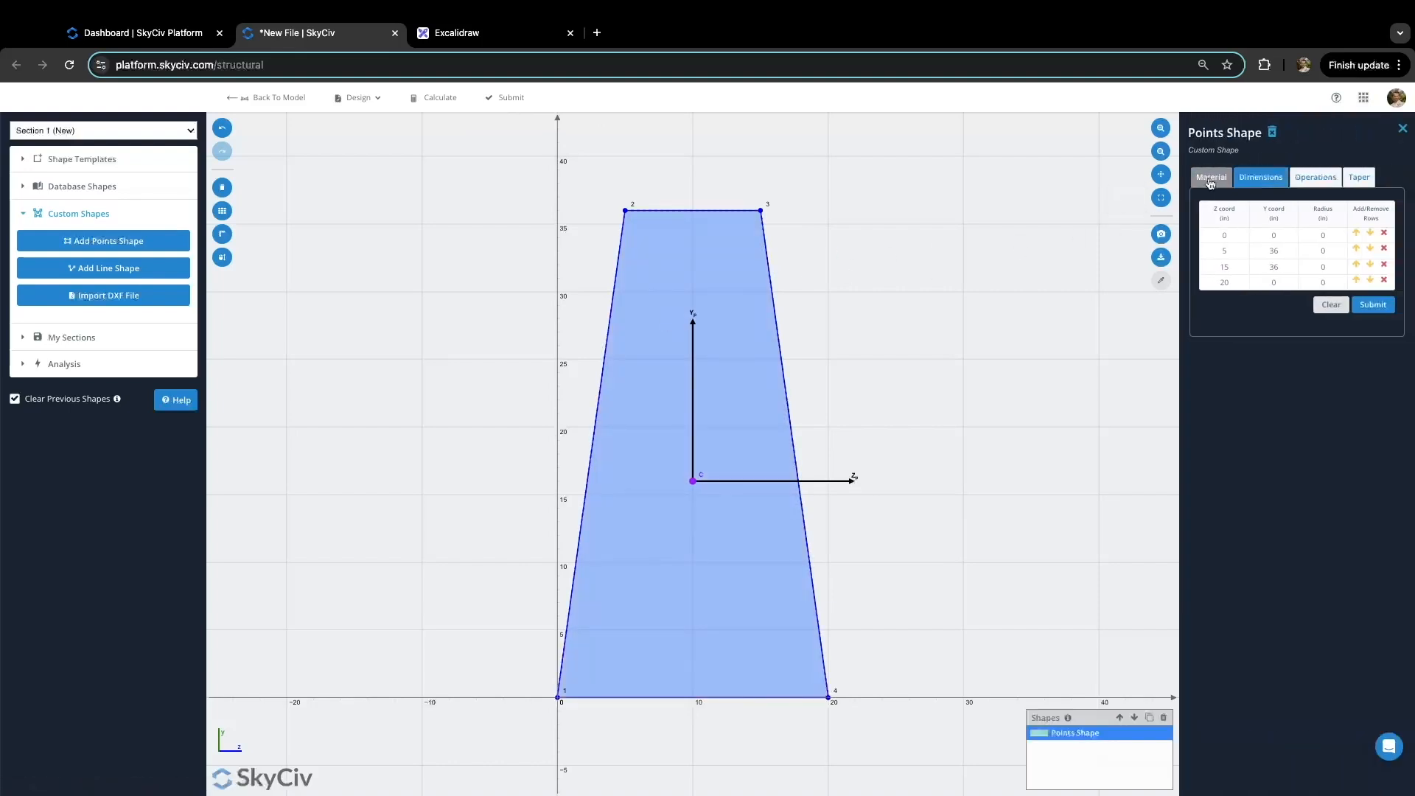
pyautogui.click(1211, 180)
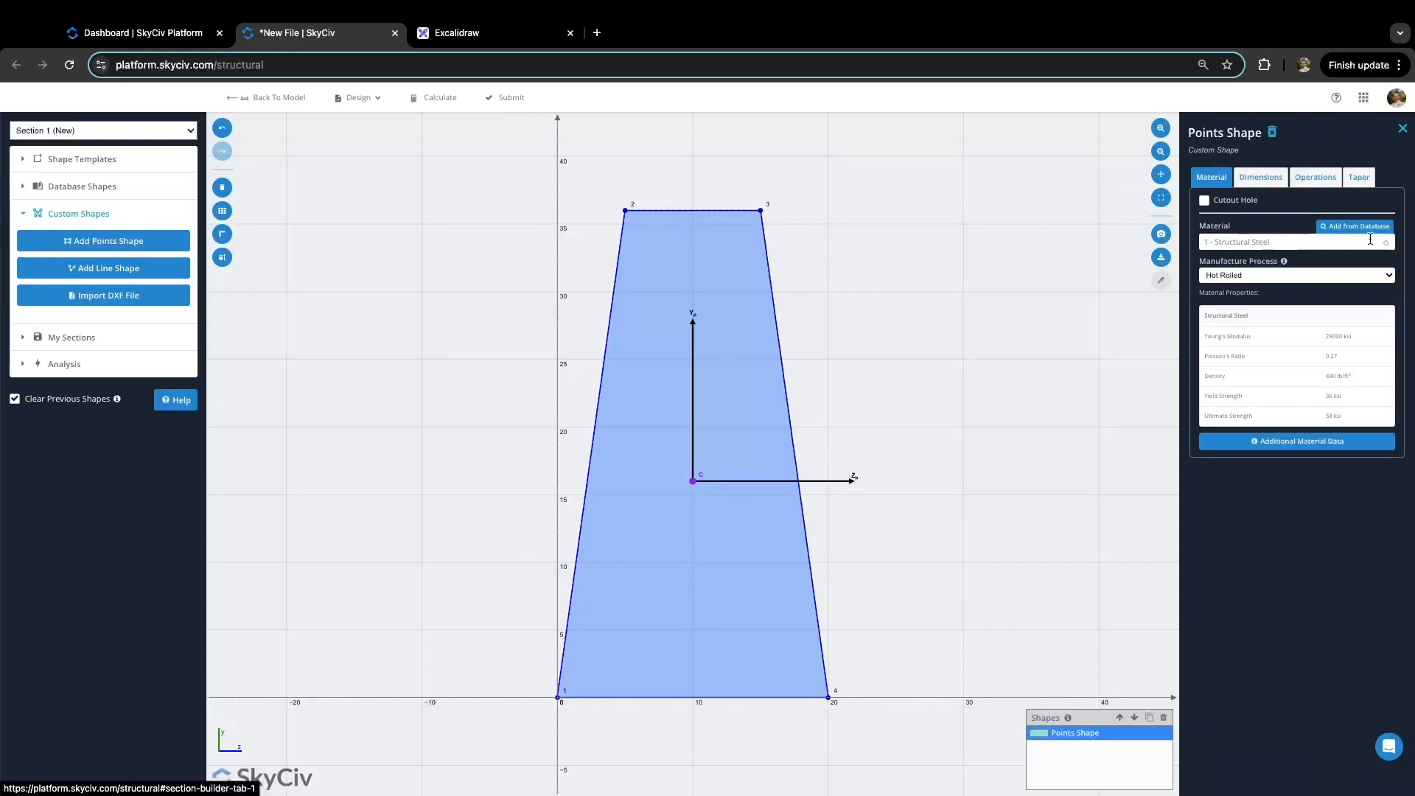
pyautogui.click(1371, 228)
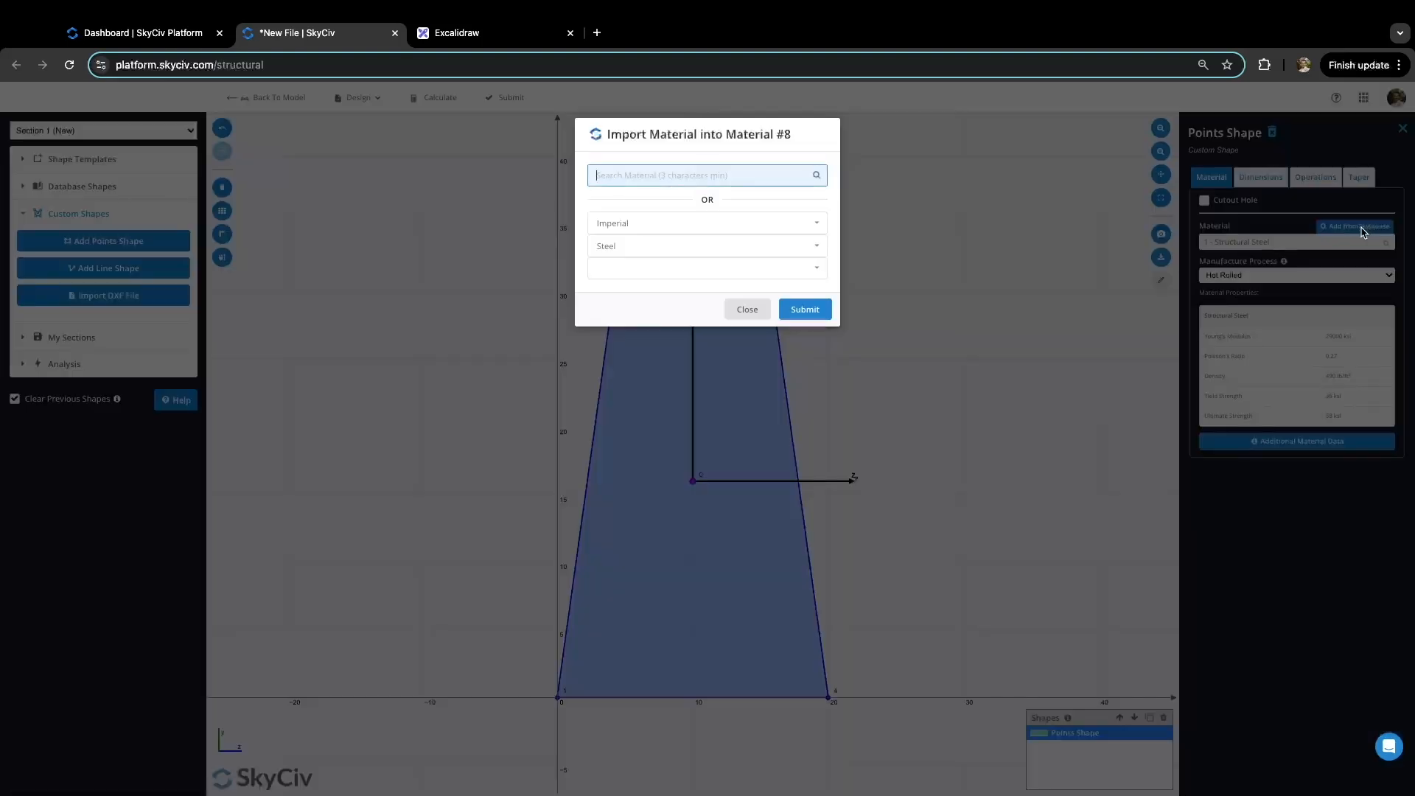
# Step: Import Concrete > General > CONC 4000 PSI and submit the section to the model
pyautogui.click(781, 246)
pyautogui.click(697, 312)
pyautogui.click(721, 268)
pyautogui.click(710, 293)
pyautogui.click(710, 289)
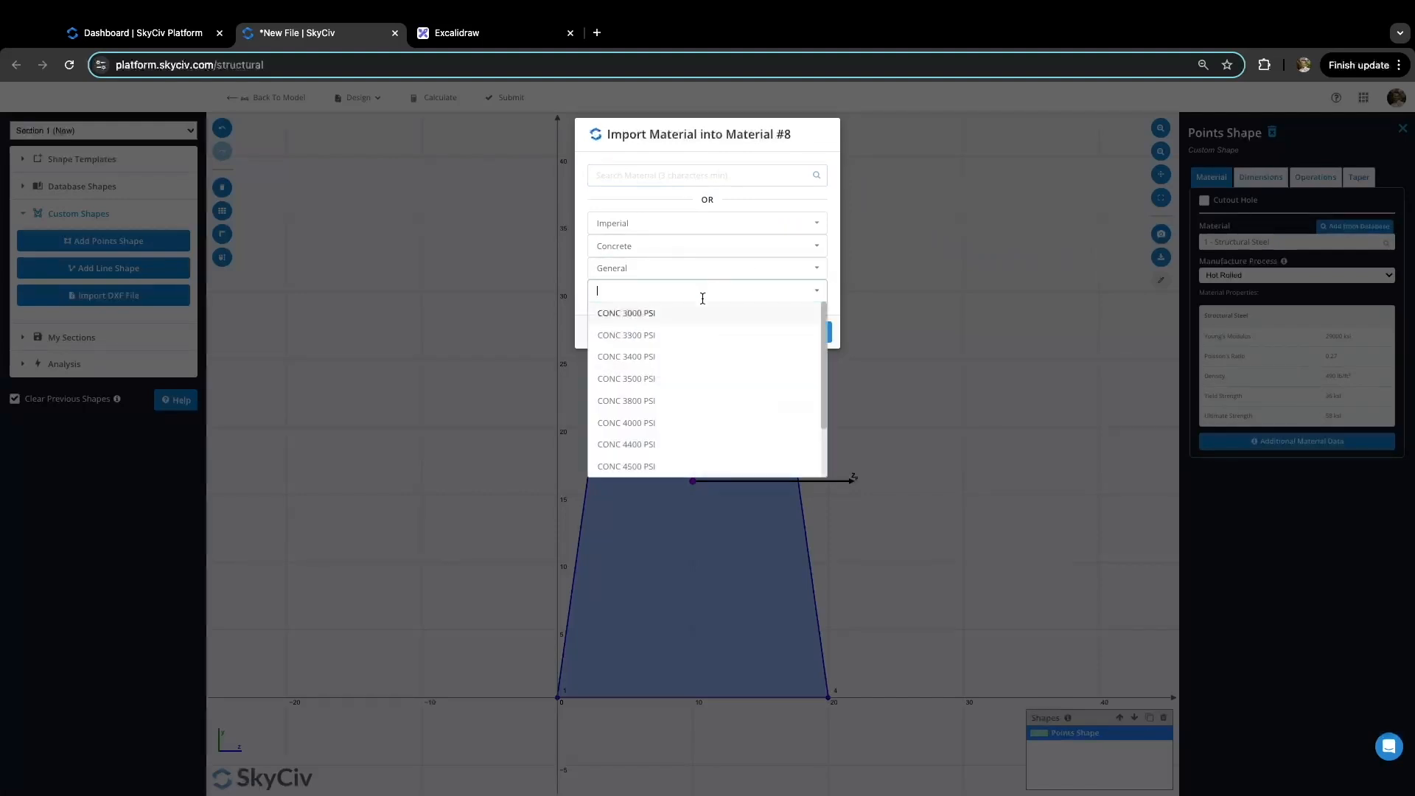
pyautogui.click(701, 423)
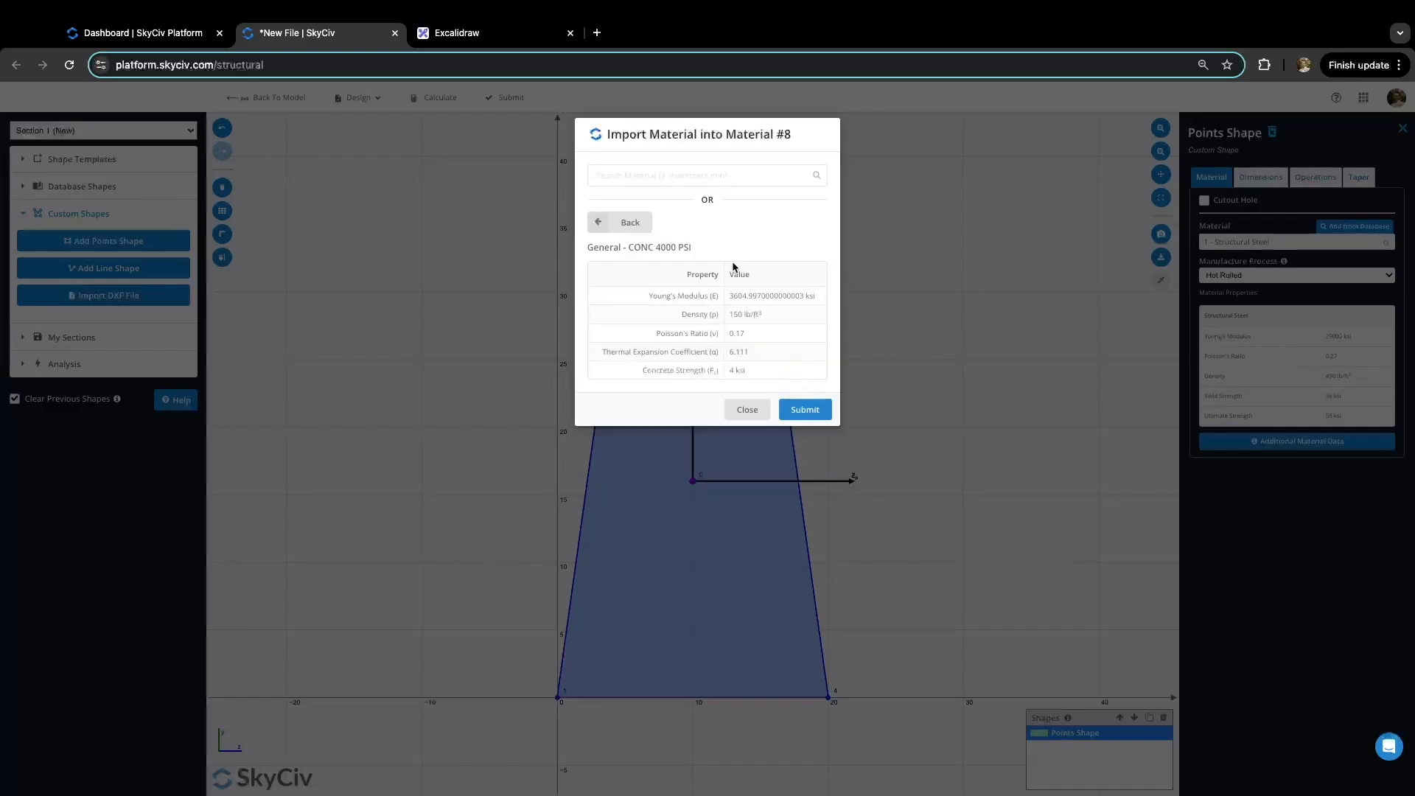
pyautogui.click(811, 413)
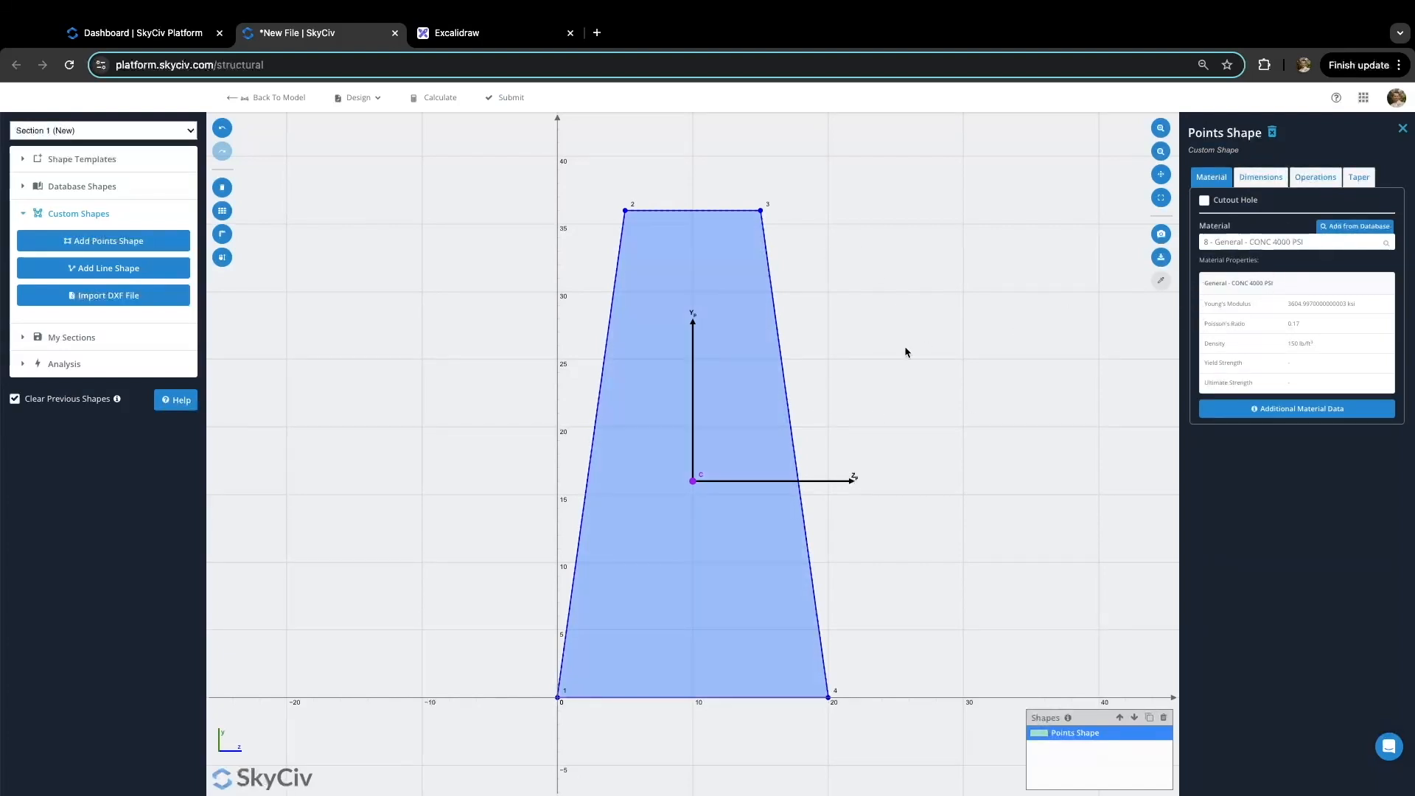
pyautogui.click(511, 101)
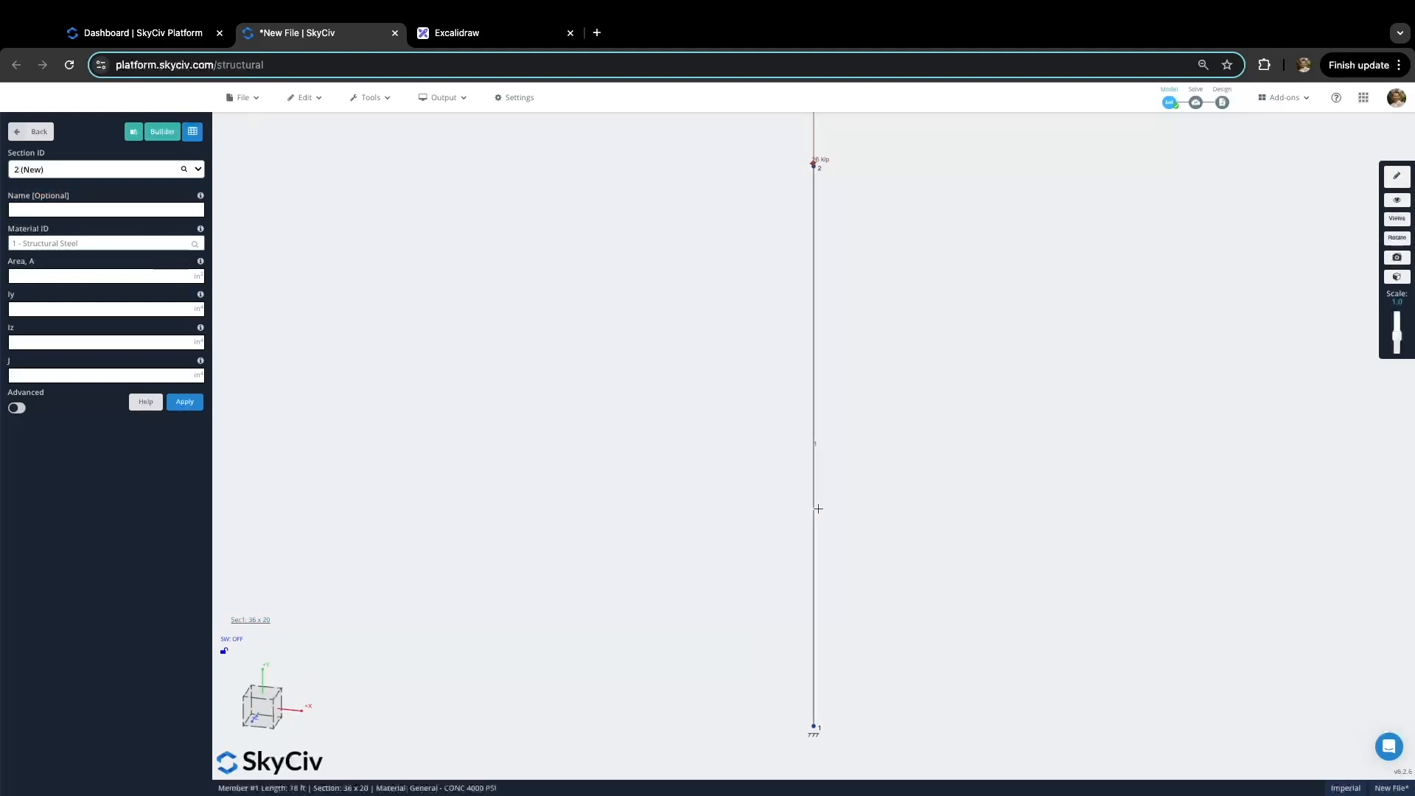
# Step: View the trapezoid column as a solid 3D render, then return to line view
pyautogui.click(1399, 278)
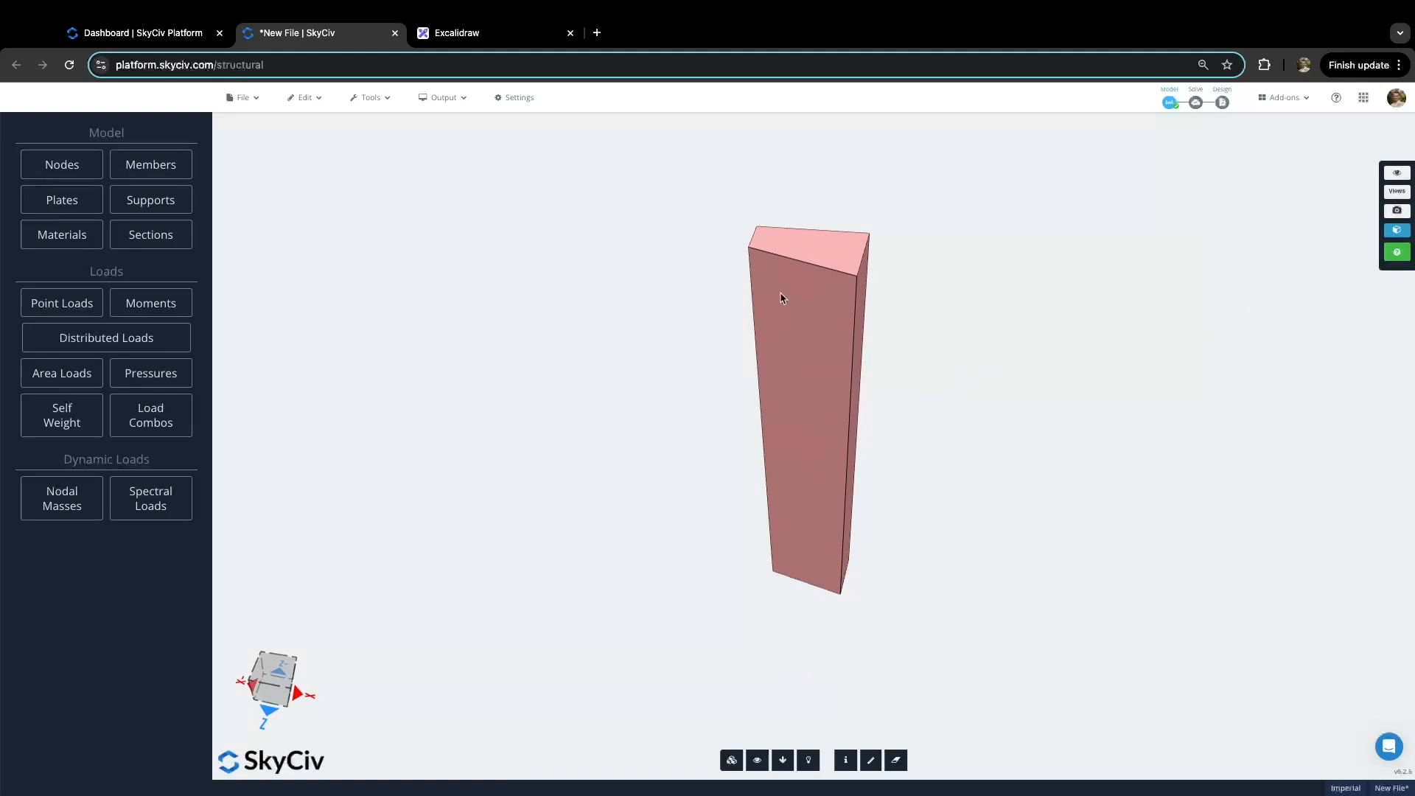
pyautogui.click(1398, 232)
# Step: Rotate member 1 by -90 degrees and verify its orientation against the render and sketch
pyautogui.click(817, 381)
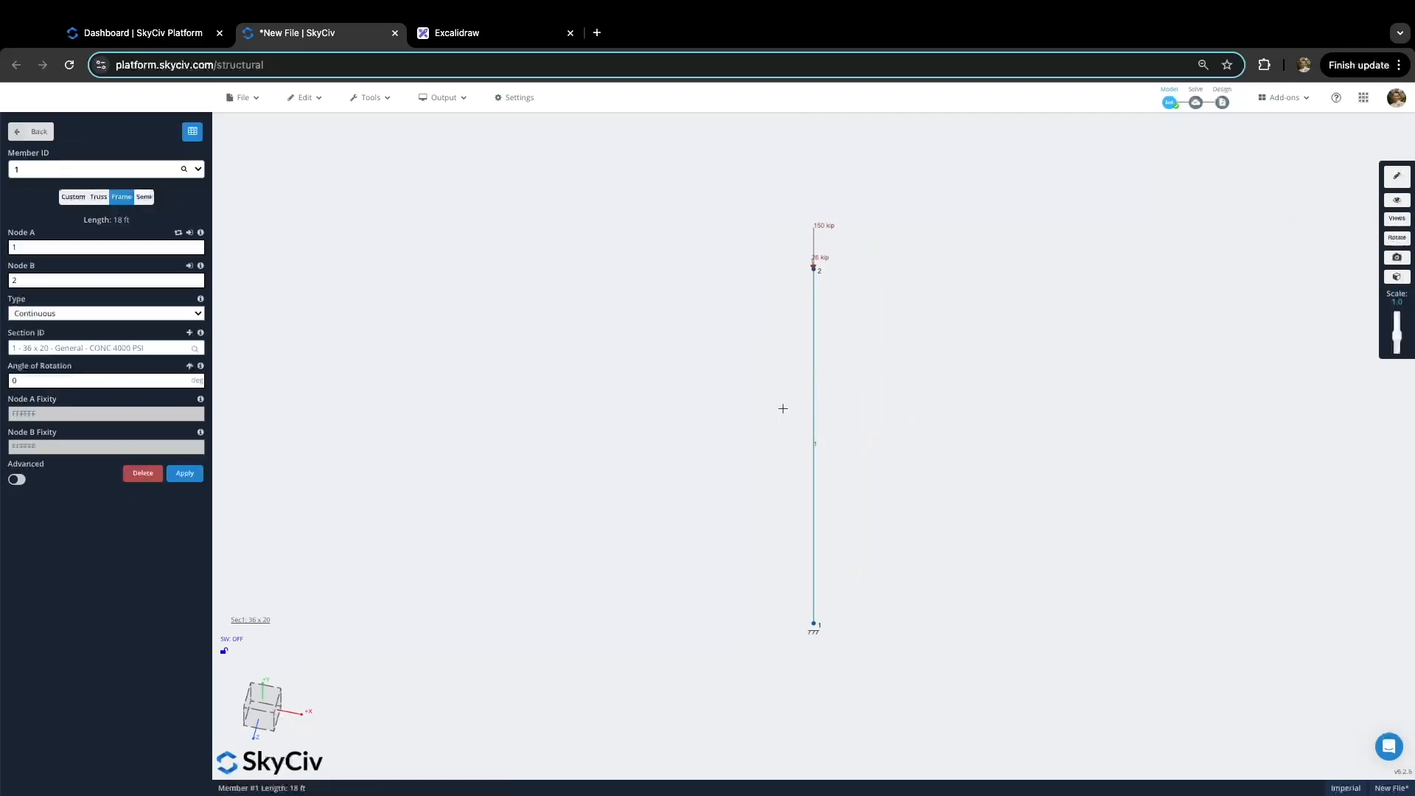
pyautogui.click(72, 380)
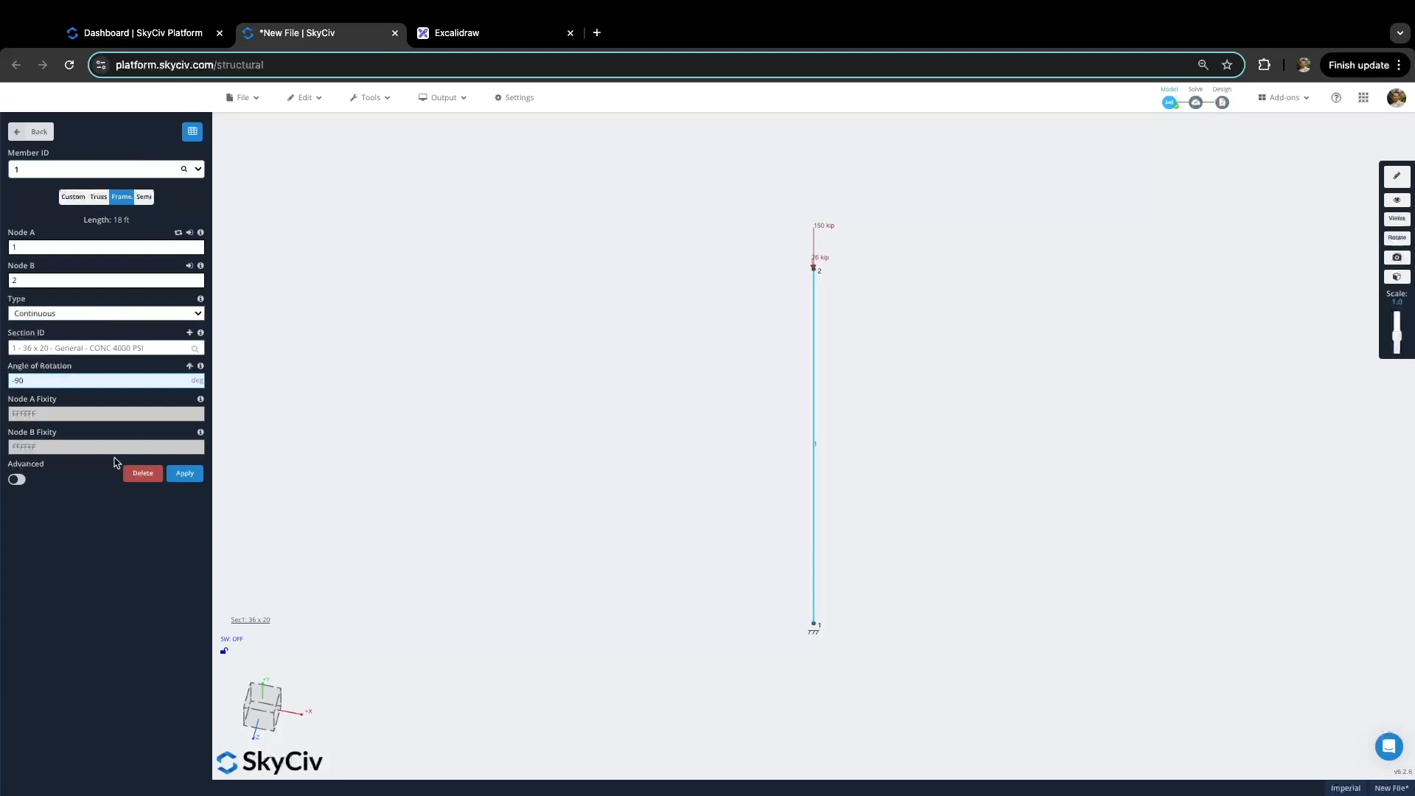
pyautogui.click(187, 473)
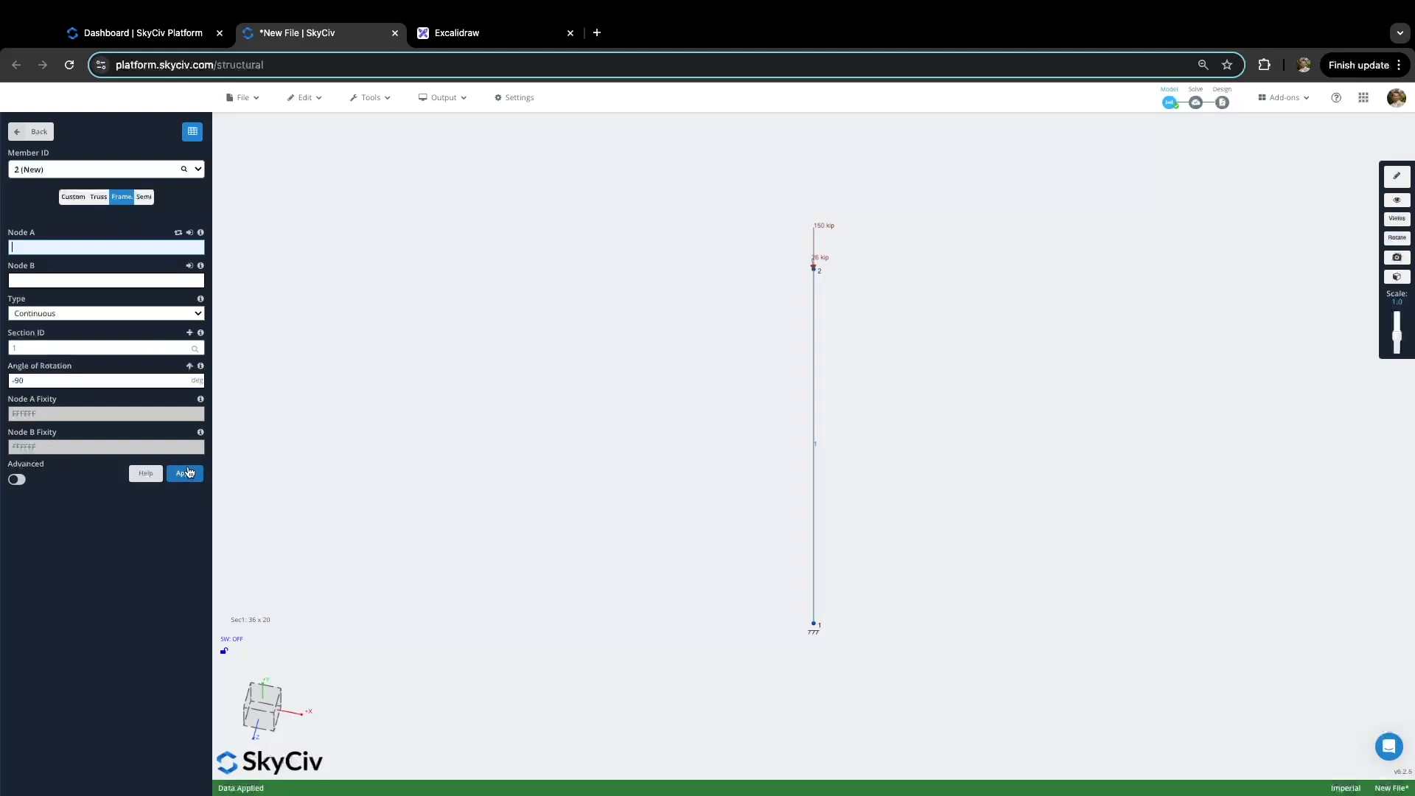
pyautogui.click(1397, 277)
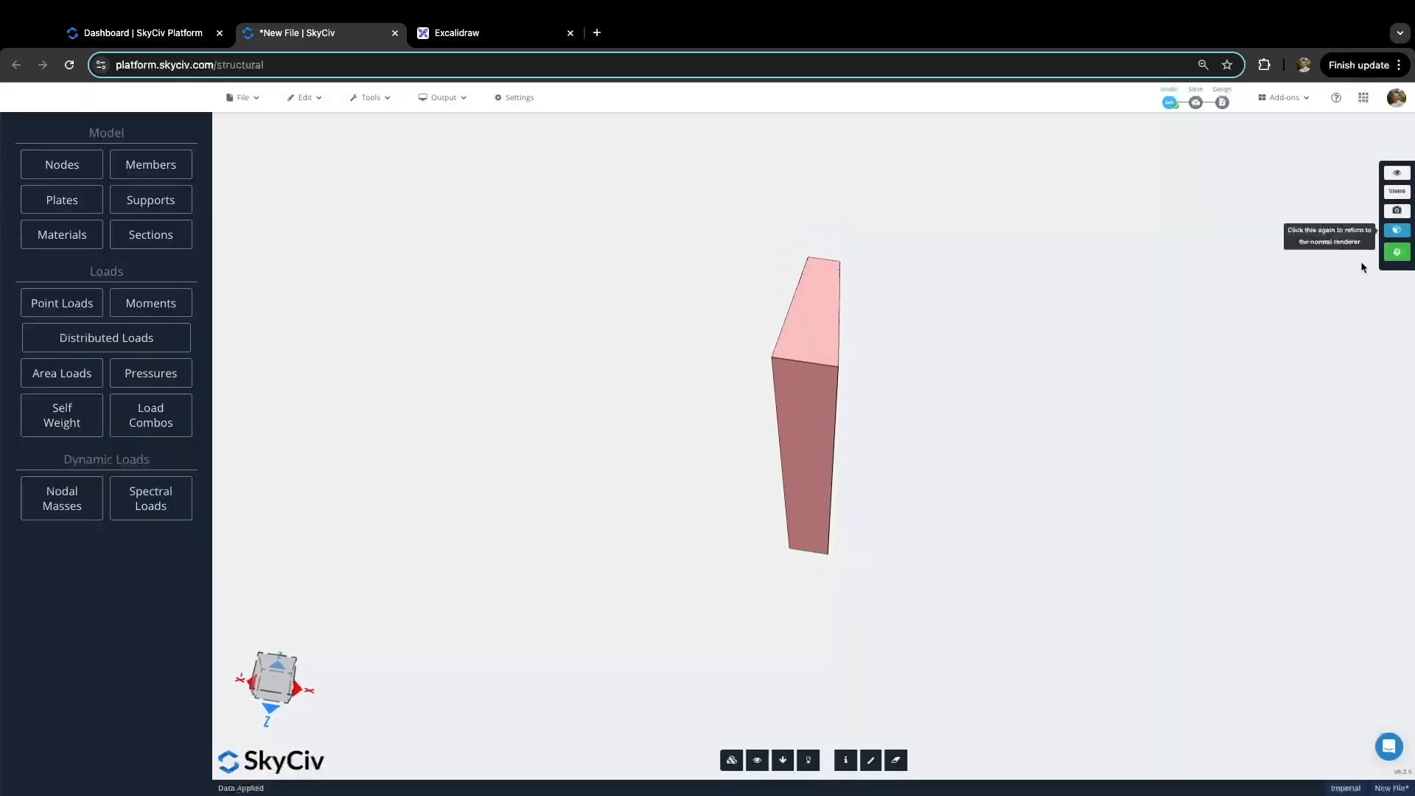
pyautogui.click(483, 33)
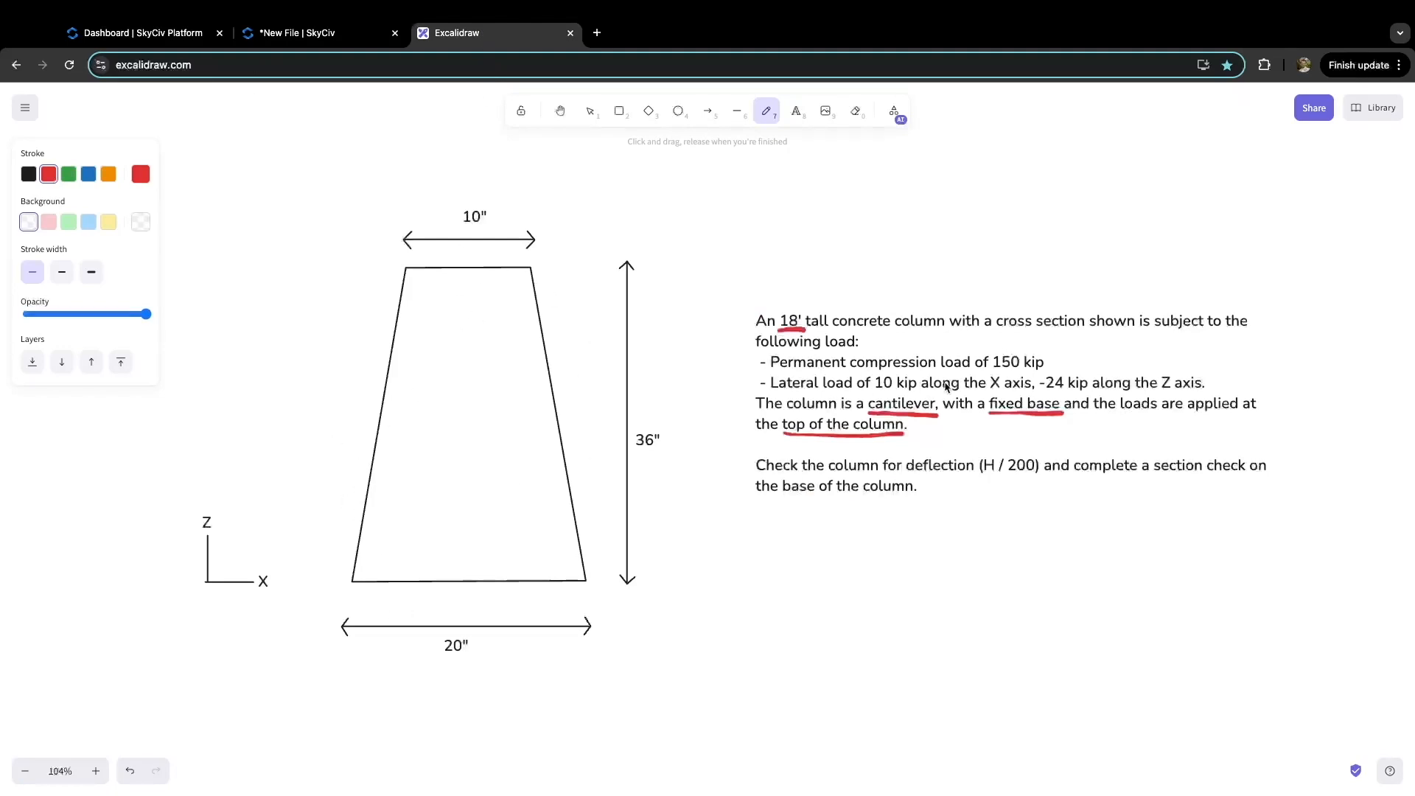
pyautogui.click(265, 36)
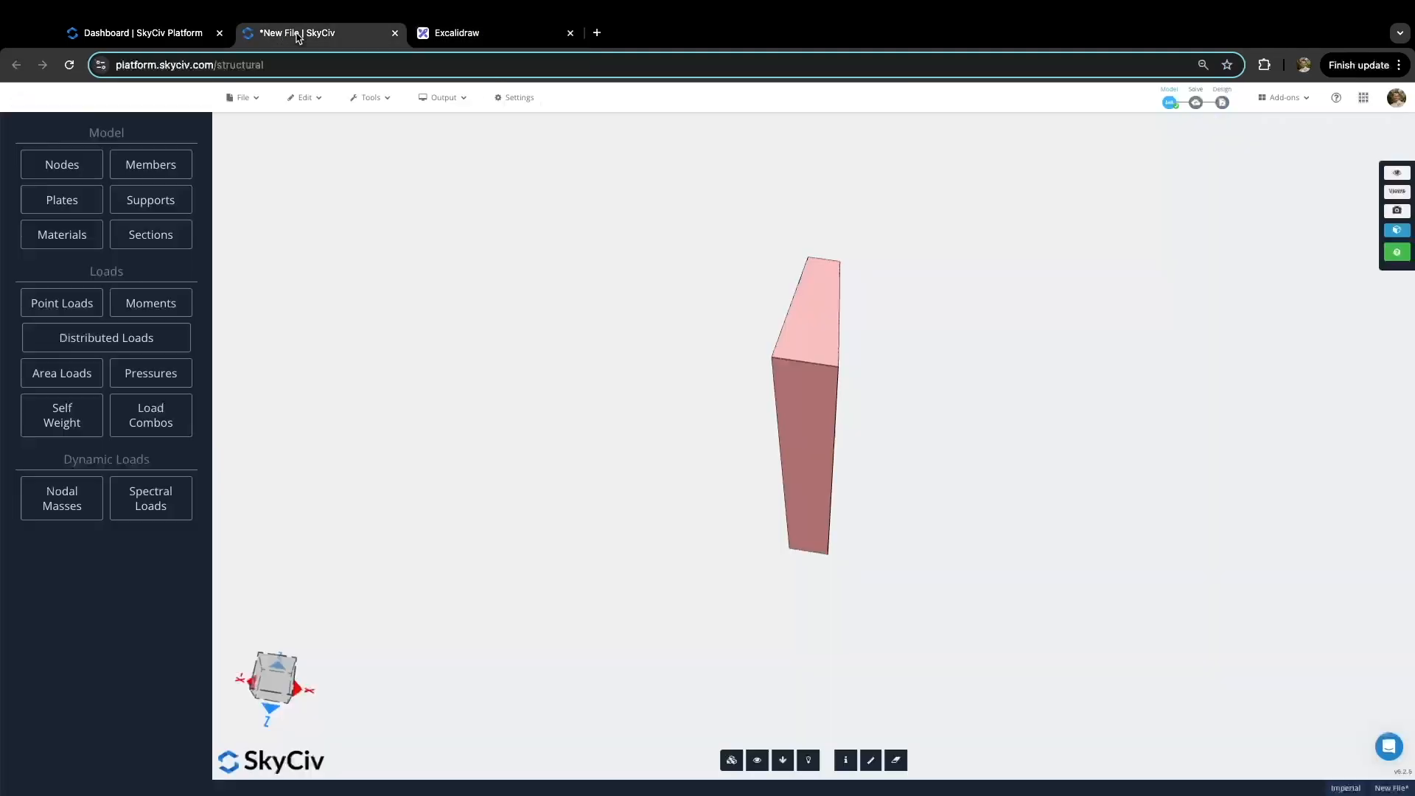
pyautogui.scroll(2, 958, 383)
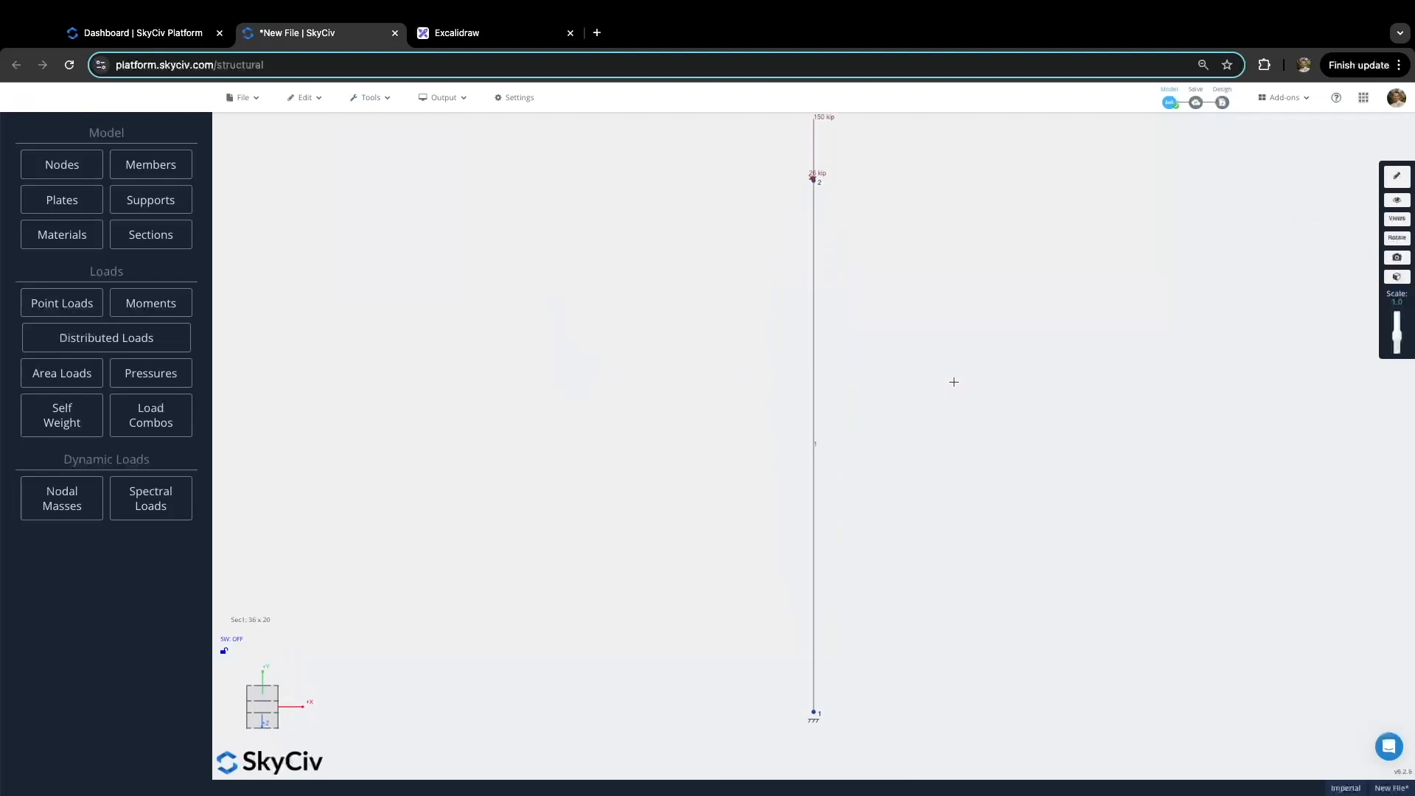
pyautogui.moveTo(949, 384); pyautogui.dragTo(934, 391, button='right')
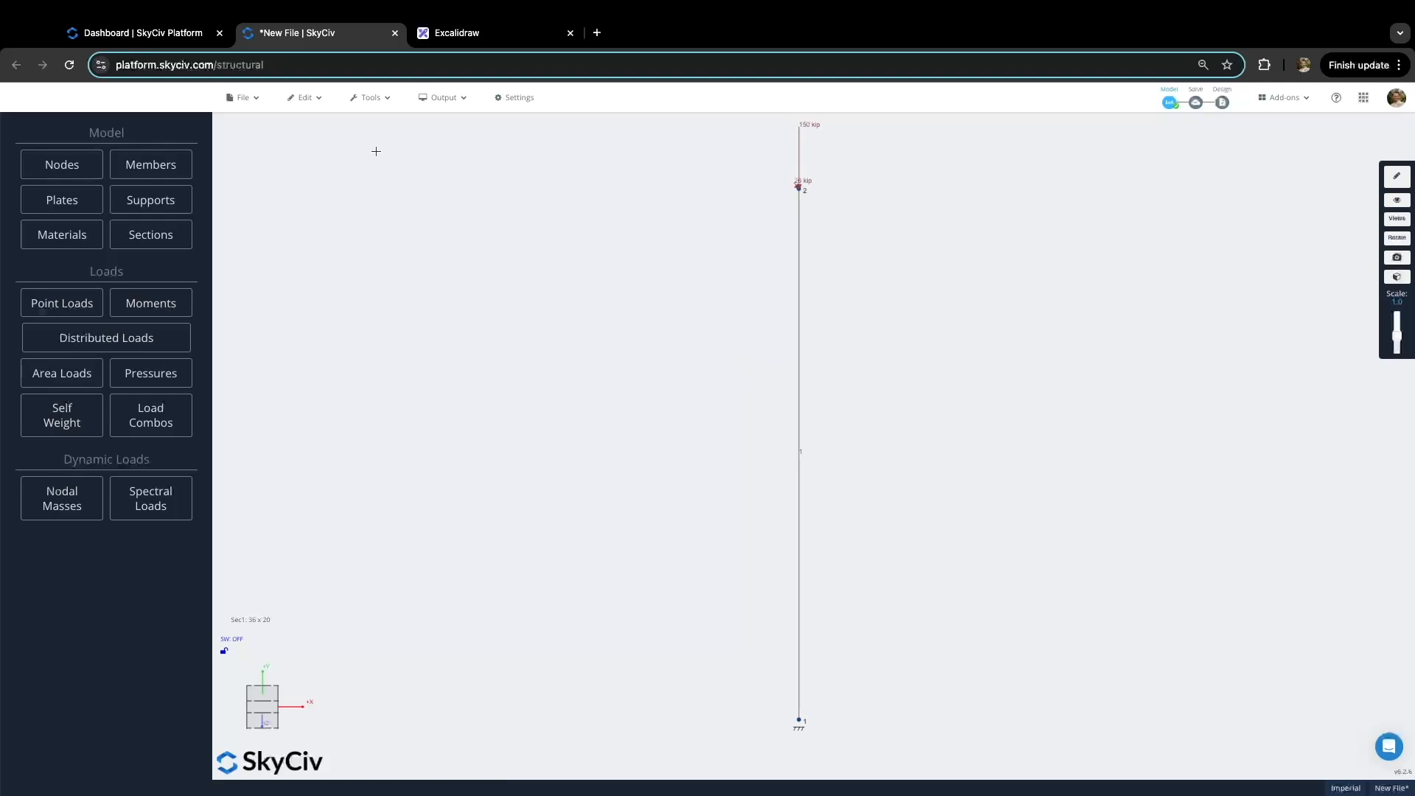
# Step: Set Section 1's Iy and Iz stiffness reduction factors to 0.7 and save them
pyautogui.click(316, 103)
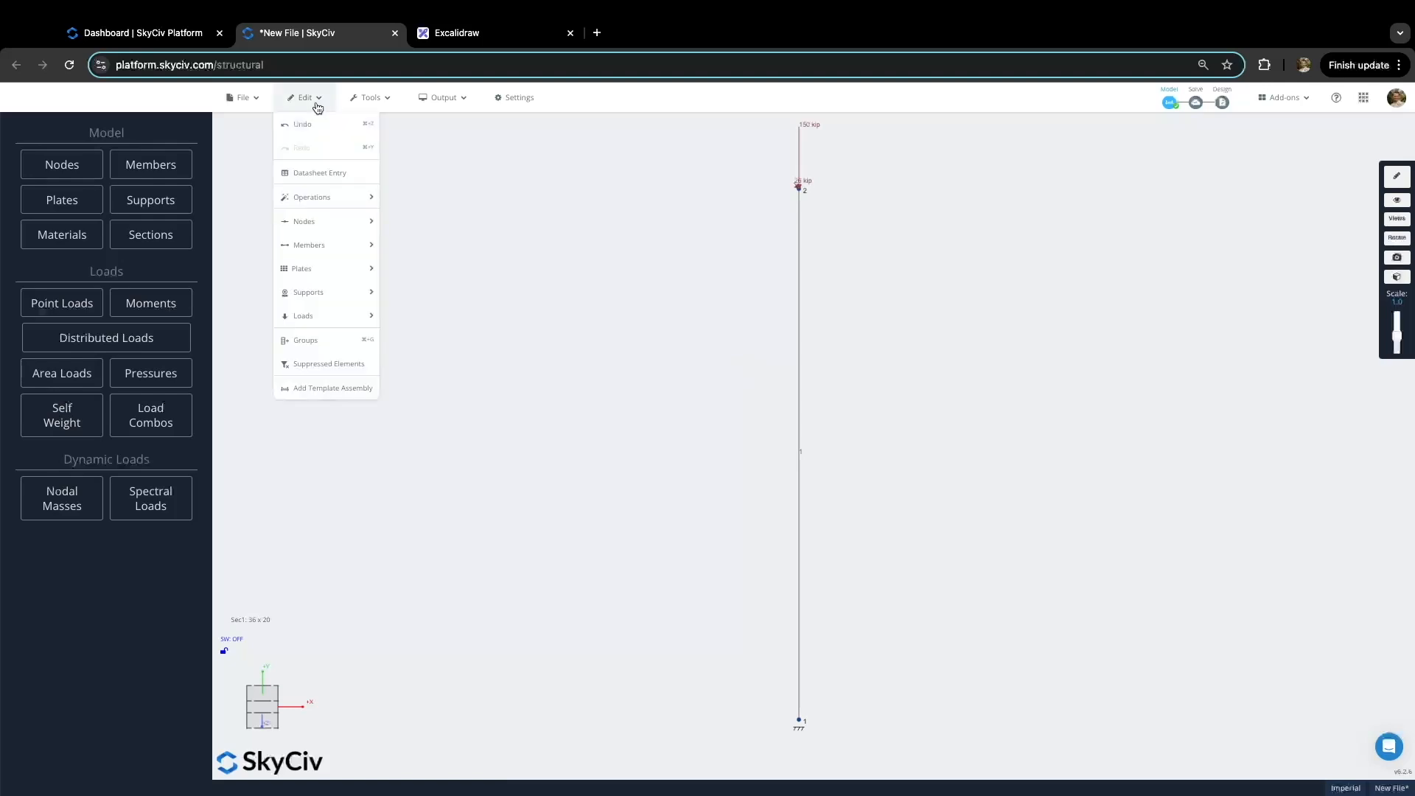
pyautogui.moveTo(341, 195)
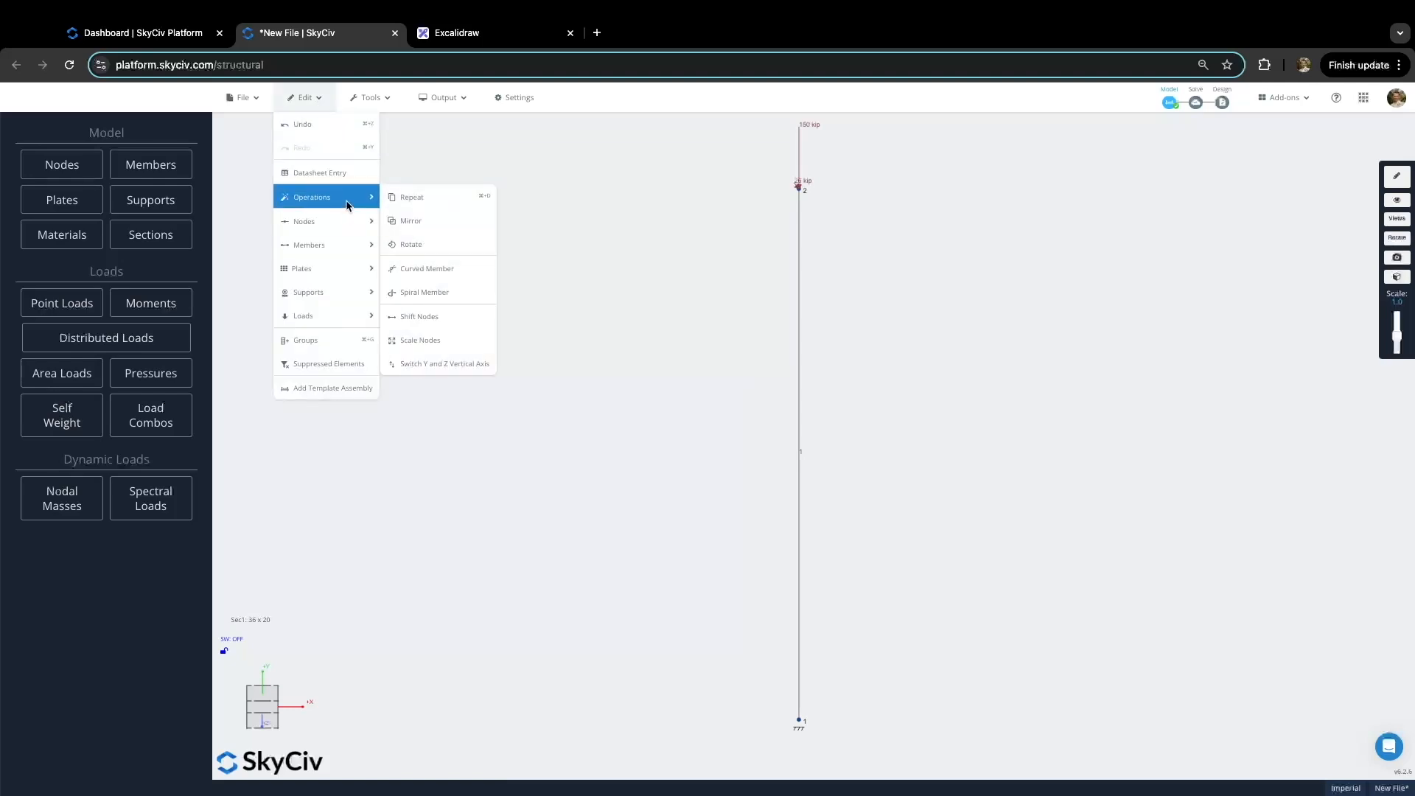
pyautogui.moveTo(349, 238)
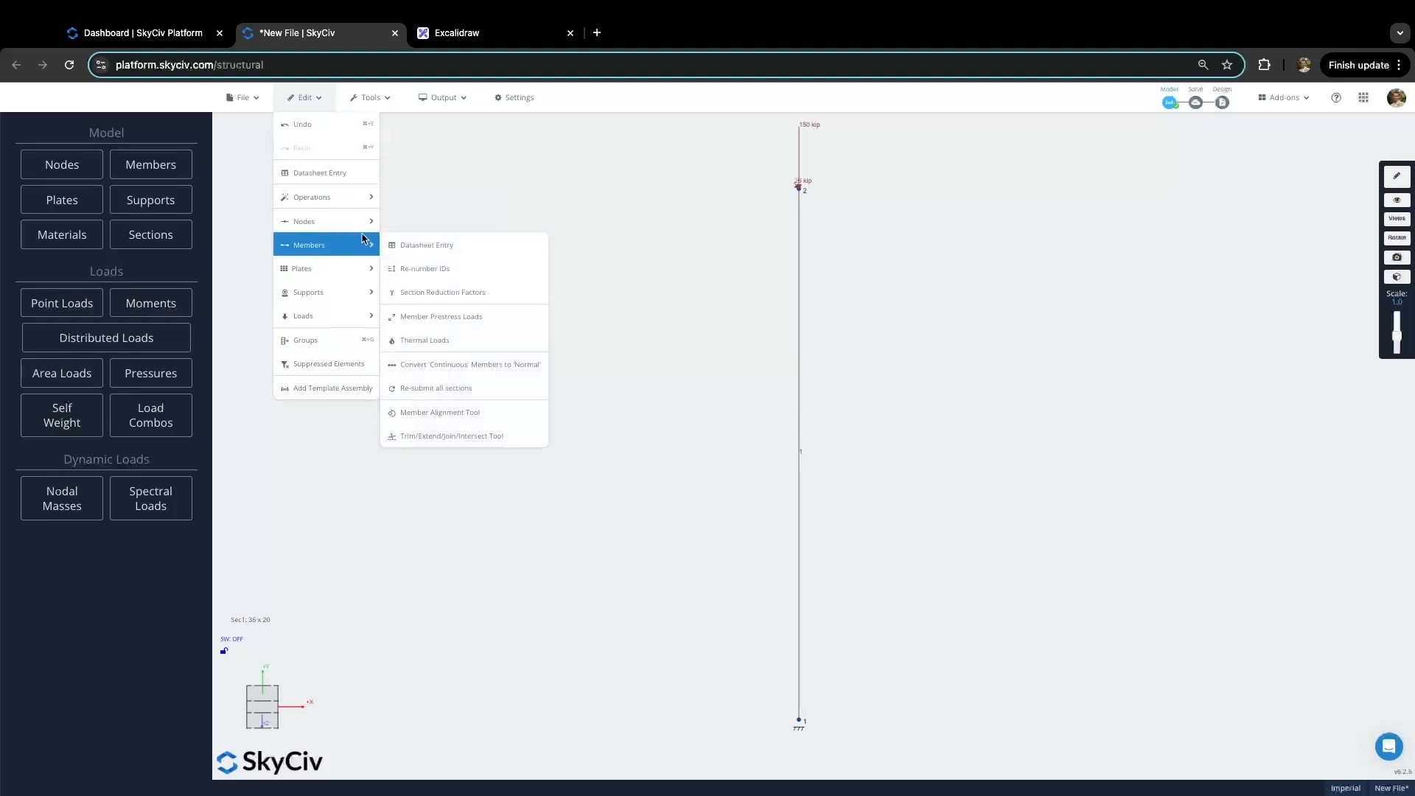
pyautogui.click(471, 296)
pyautogui.click(603, 542)
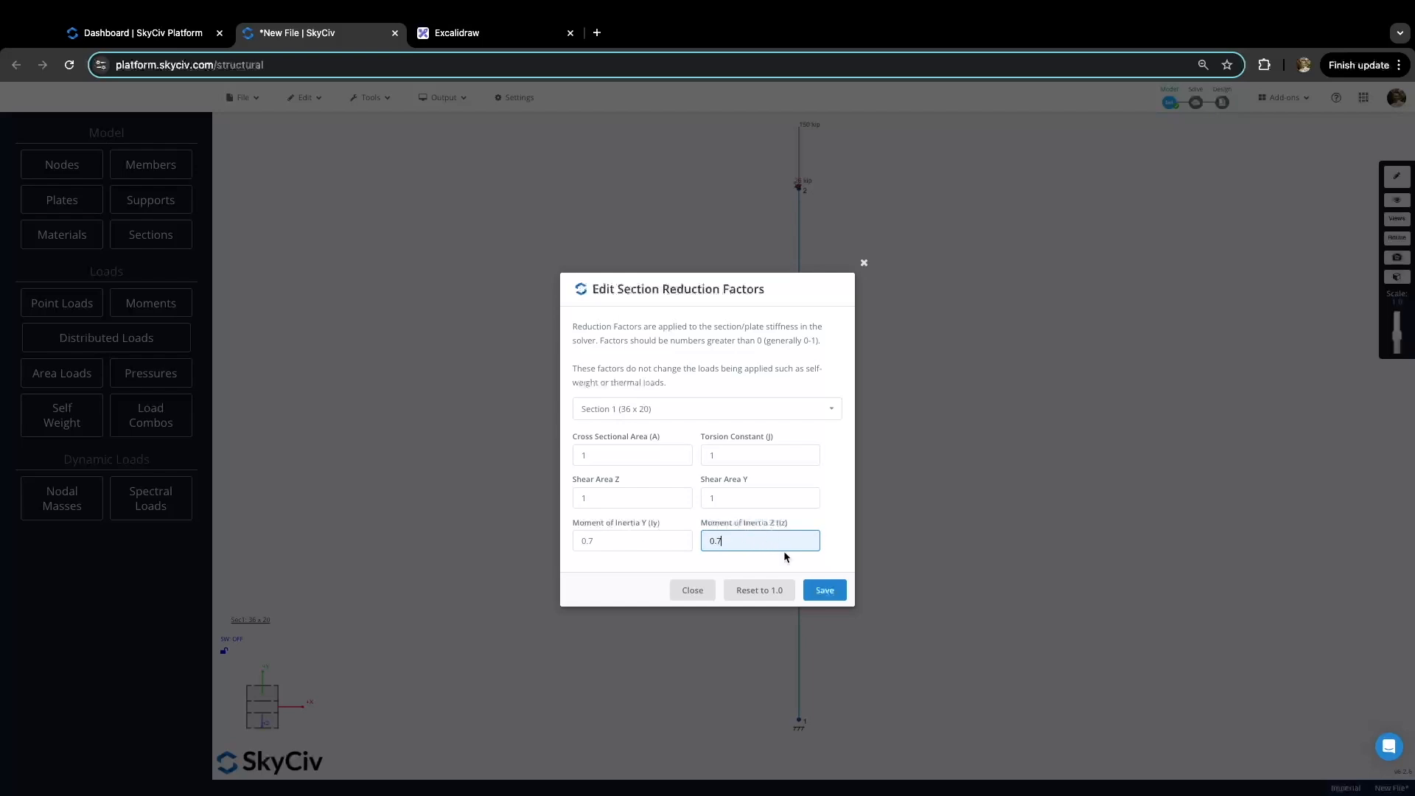
pyautogui.doubleClick(628, 541)
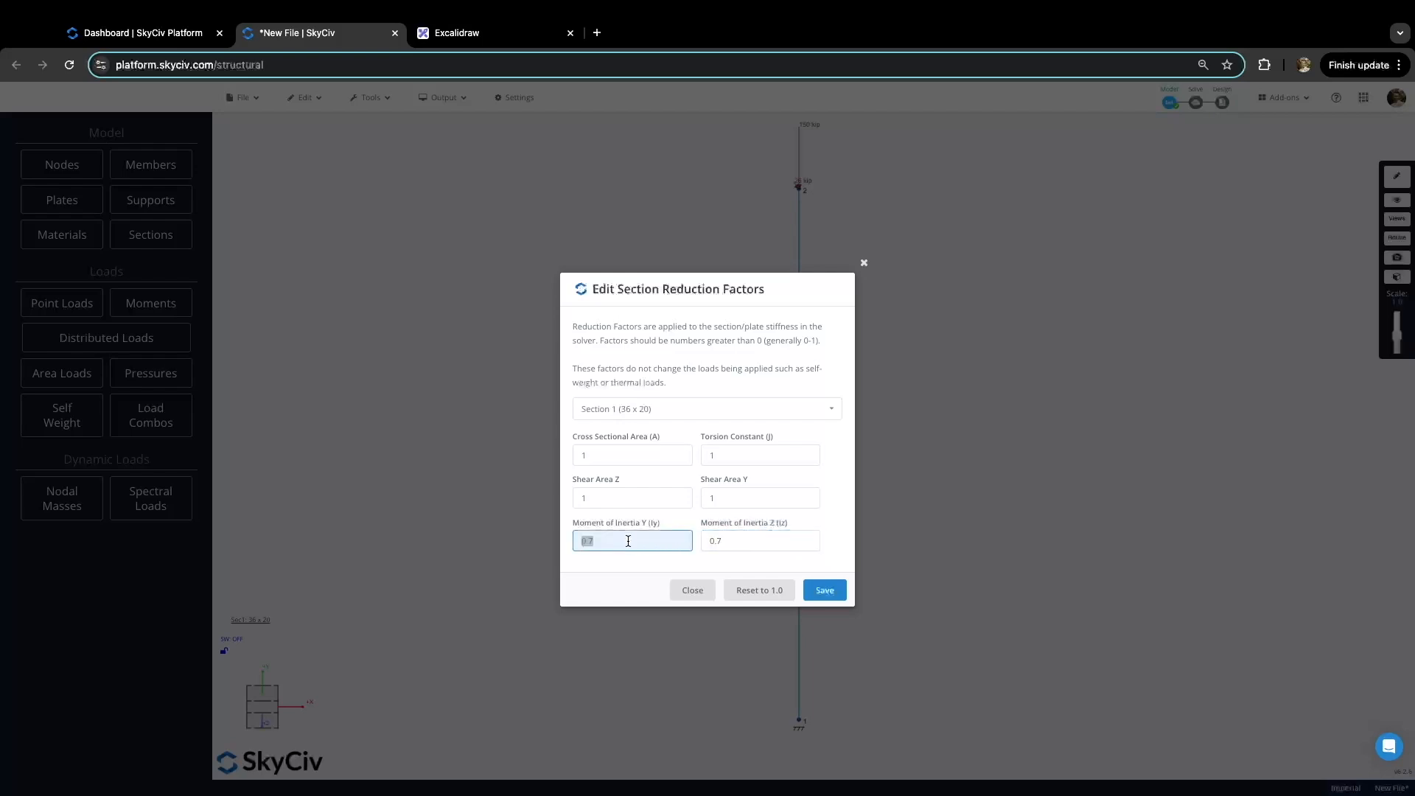
pyautogui.click(632, 541)
pyautogui.doubleClick(749, 541)
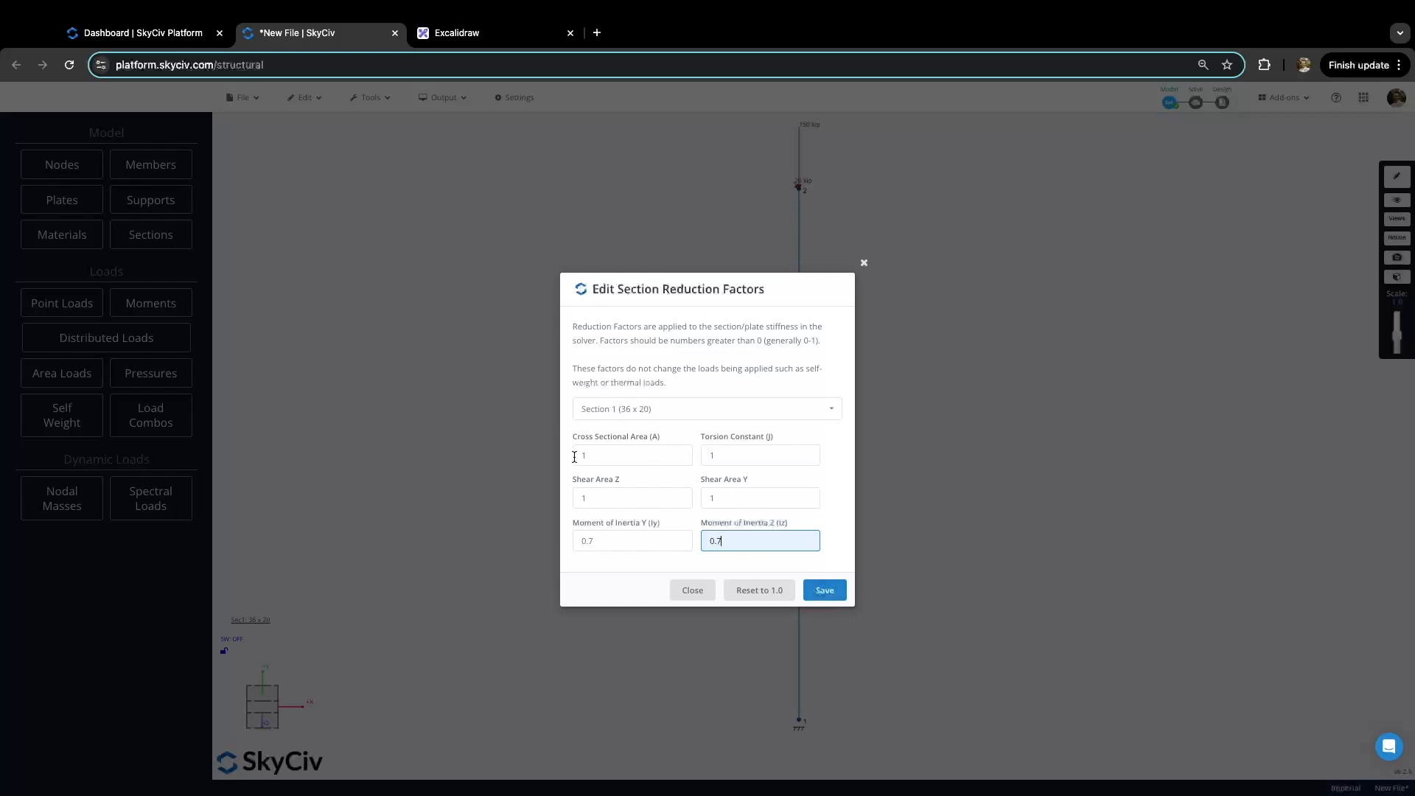
pyautogui.click(827, 594)
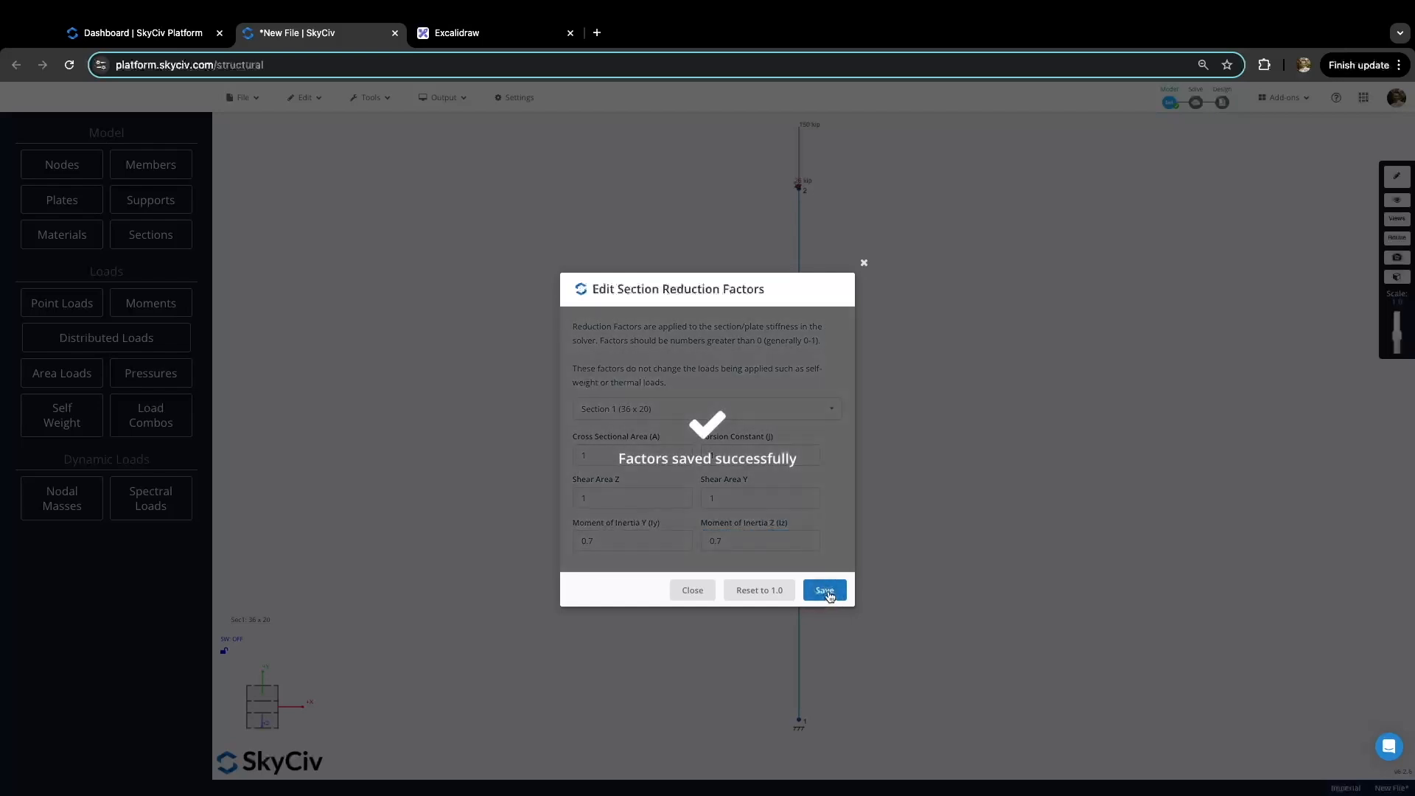
# Step: Close the factors window and solve a Non-Linear Static + P-Delta analysis
pyautogui.click(863, 262)
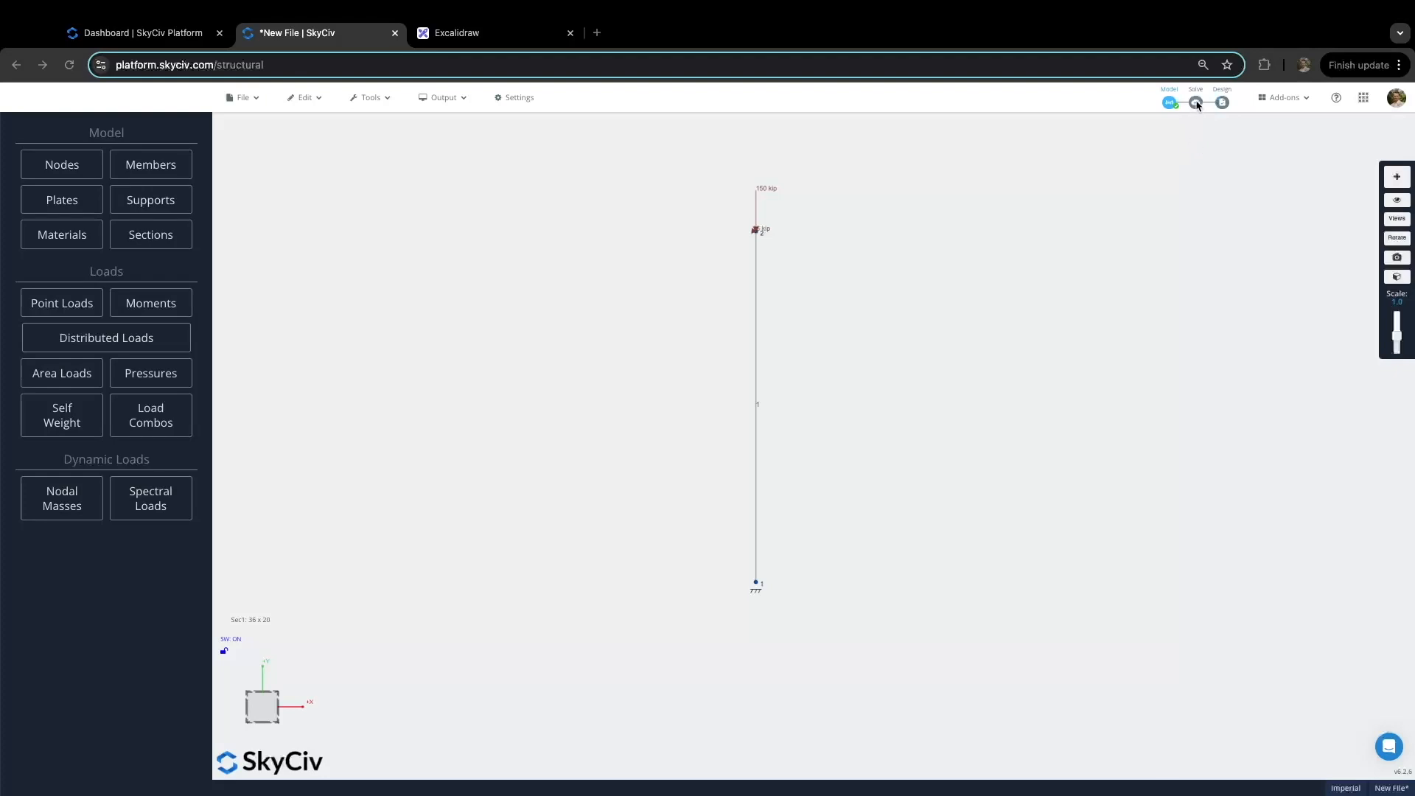
pyautogui.moveTo(1198, 109)
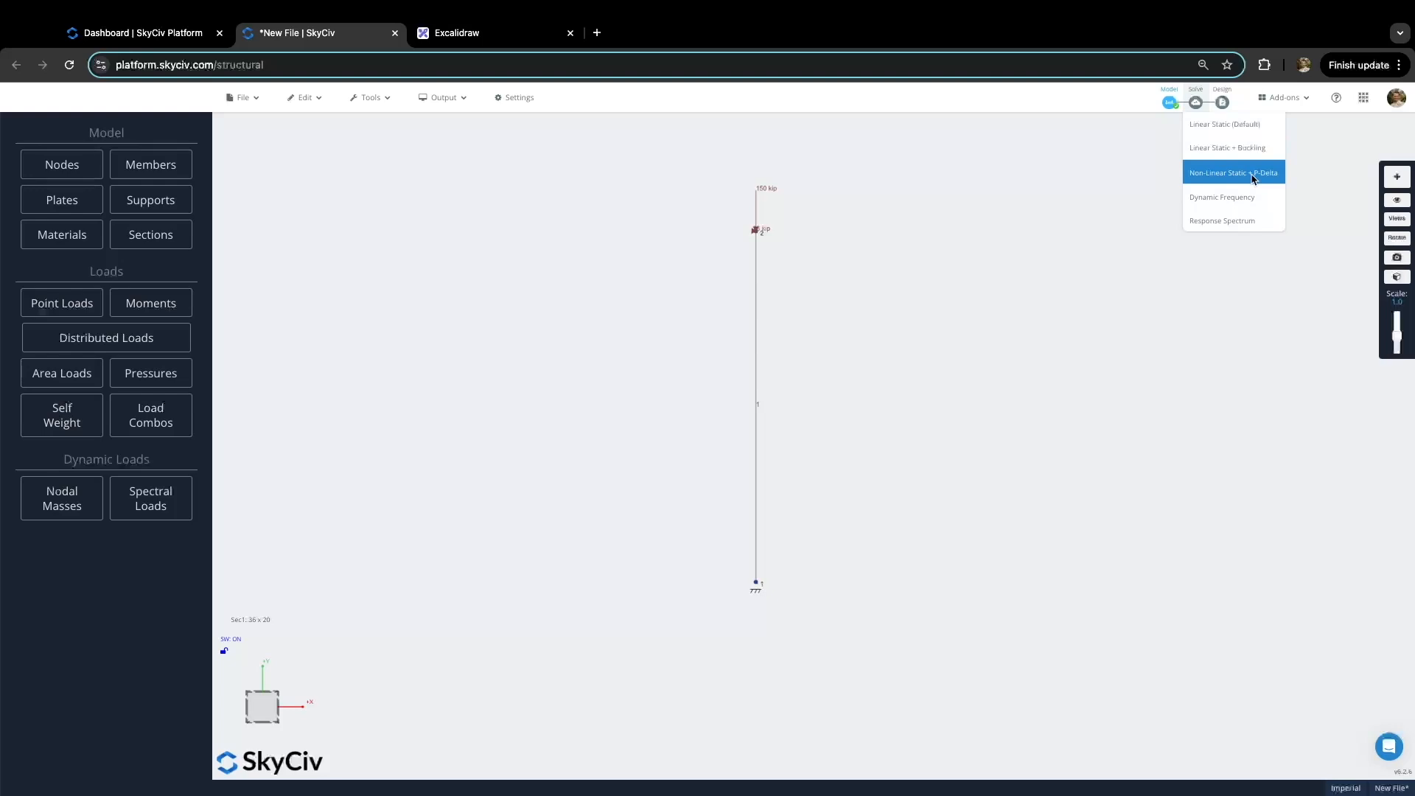
pyautogui.click(1239, 180)
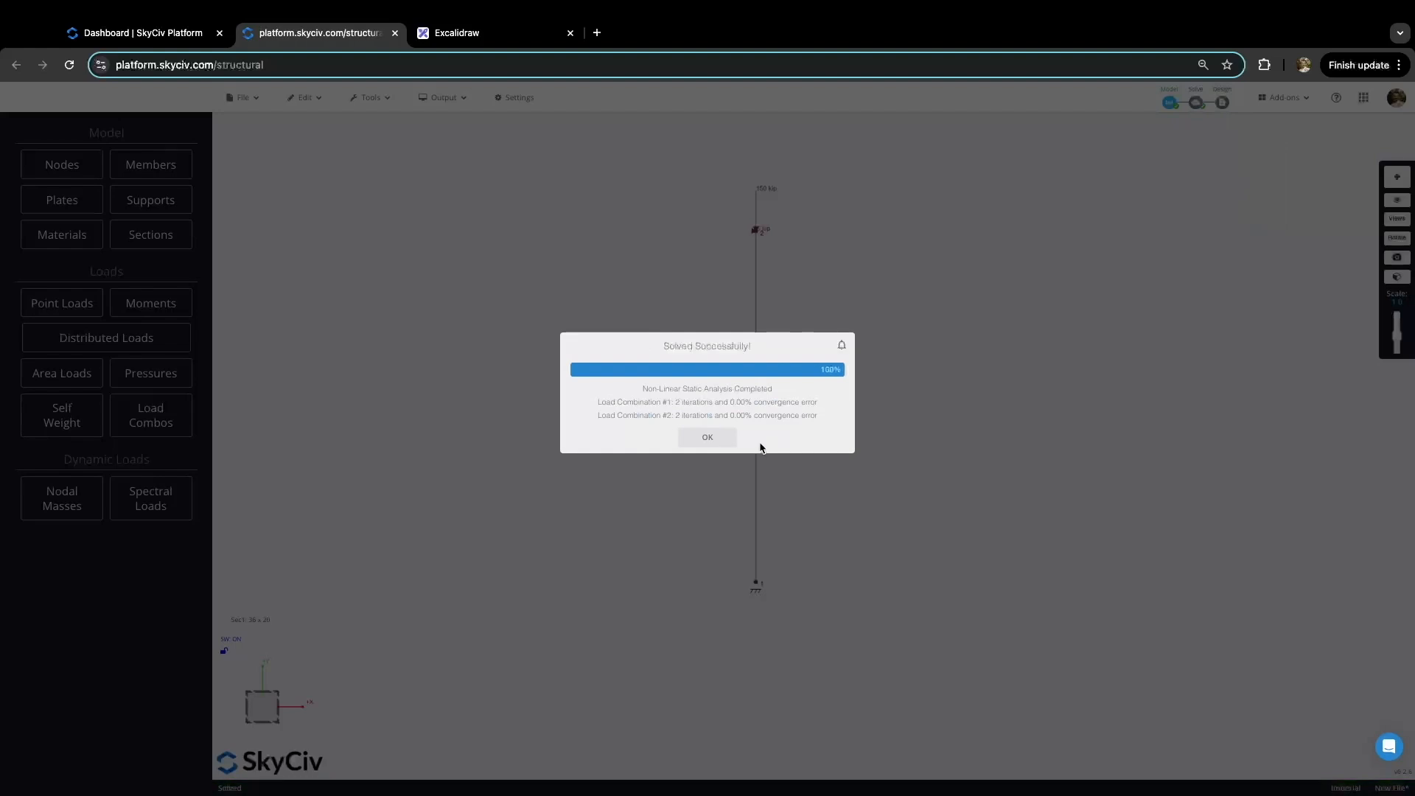
# Step: Show displacement results for #2 - Deflection after checking the sketch's deflection requirement
pyautogui.click(719, 437)
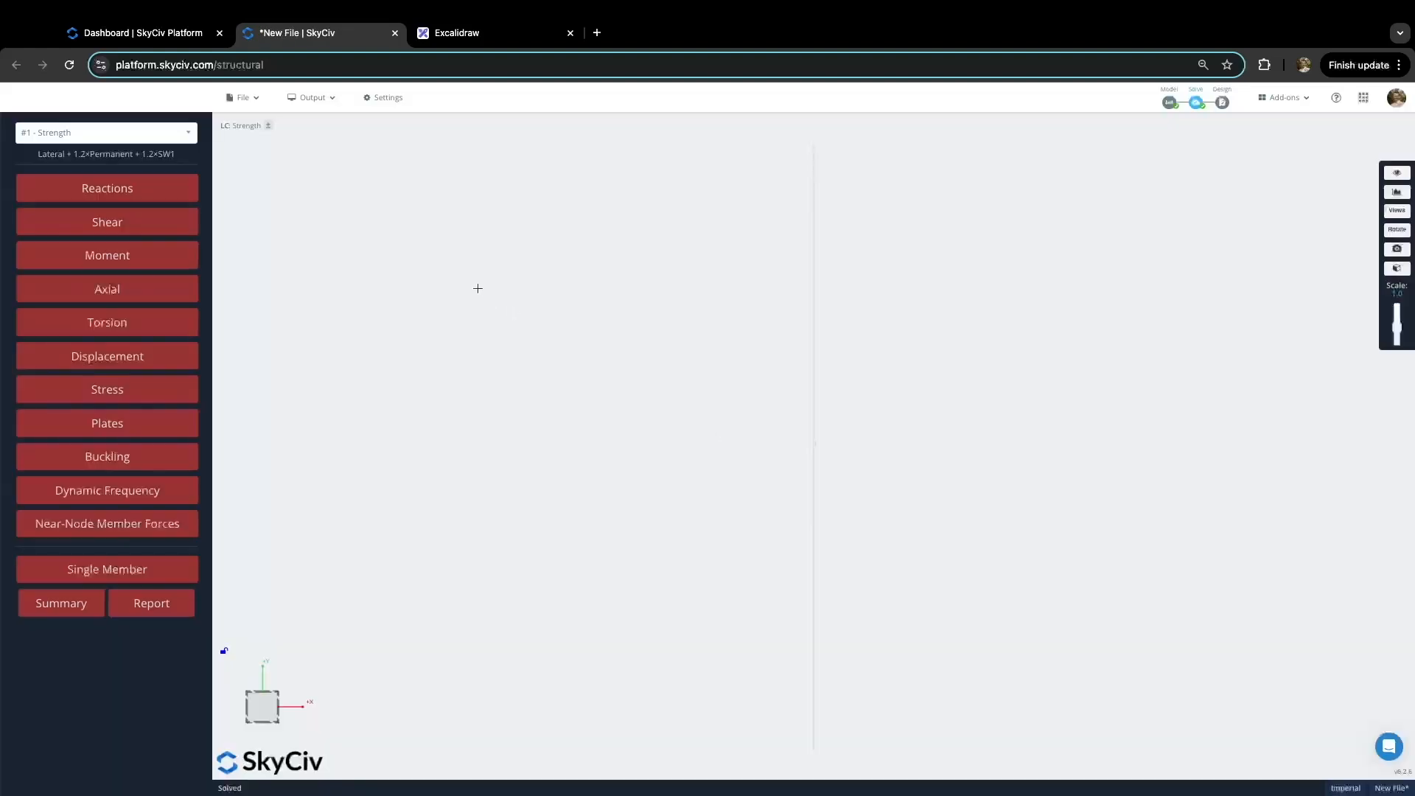
pyautogui.click(185, 139)
pyautogui.click(140, 194)
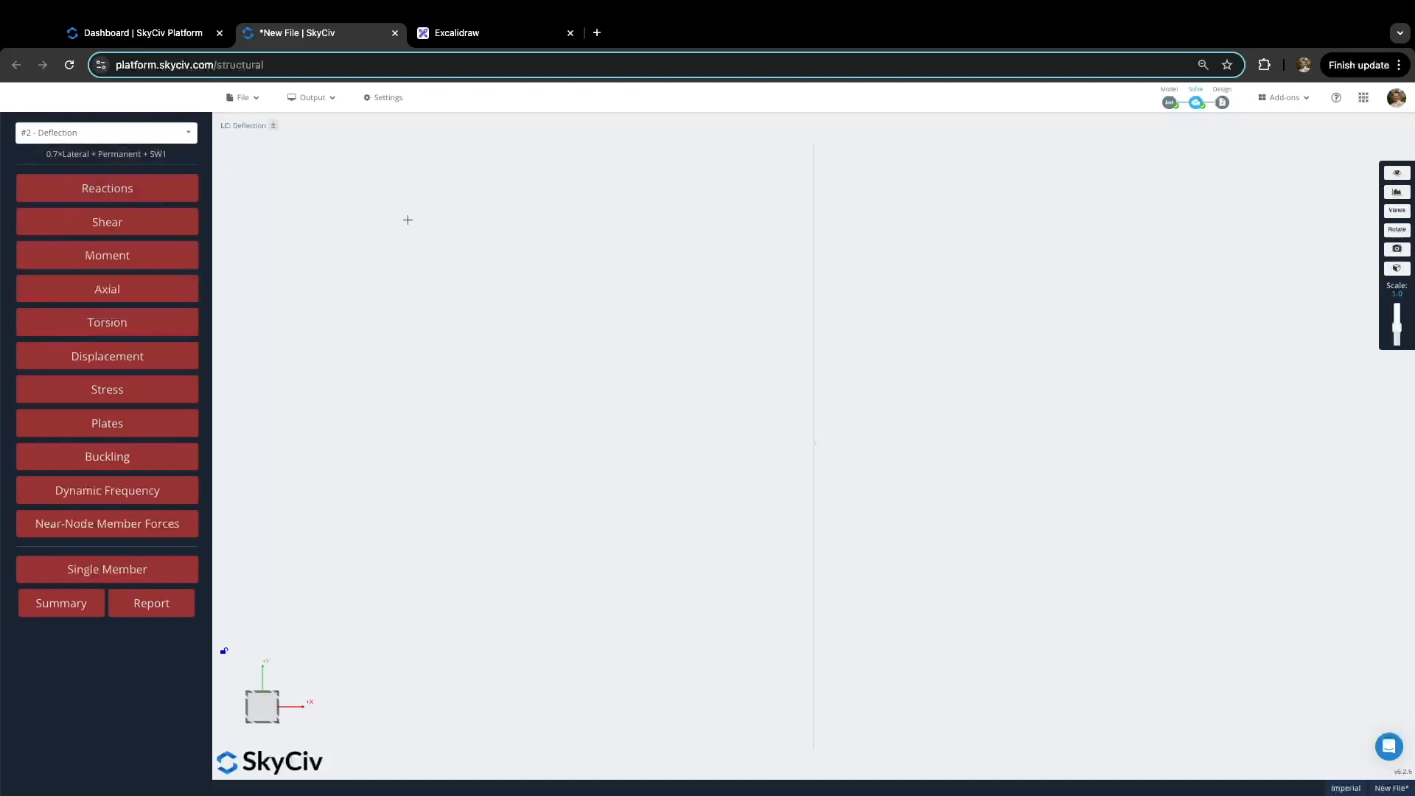
pyautogui.click(465, 32)
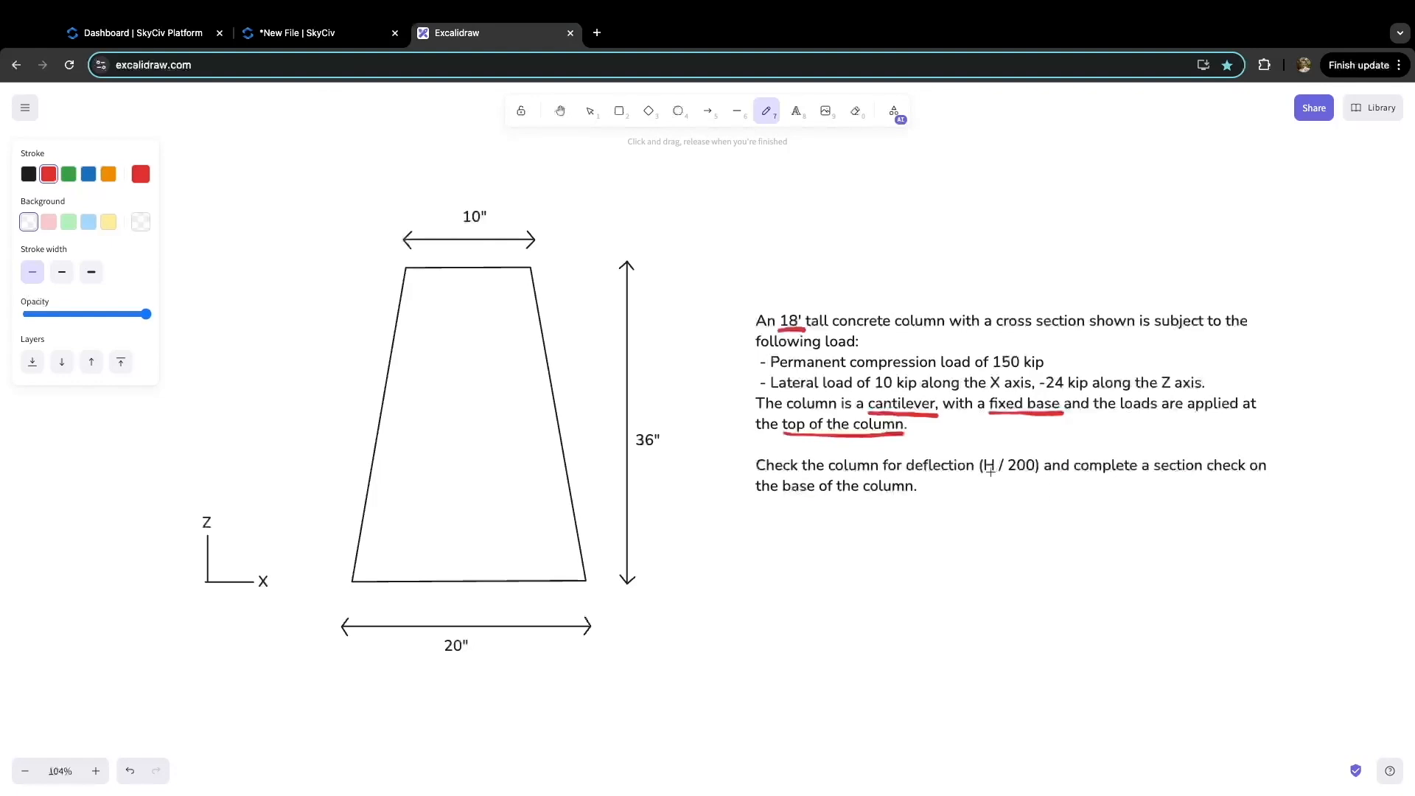
pyautogui.click(316, 32)
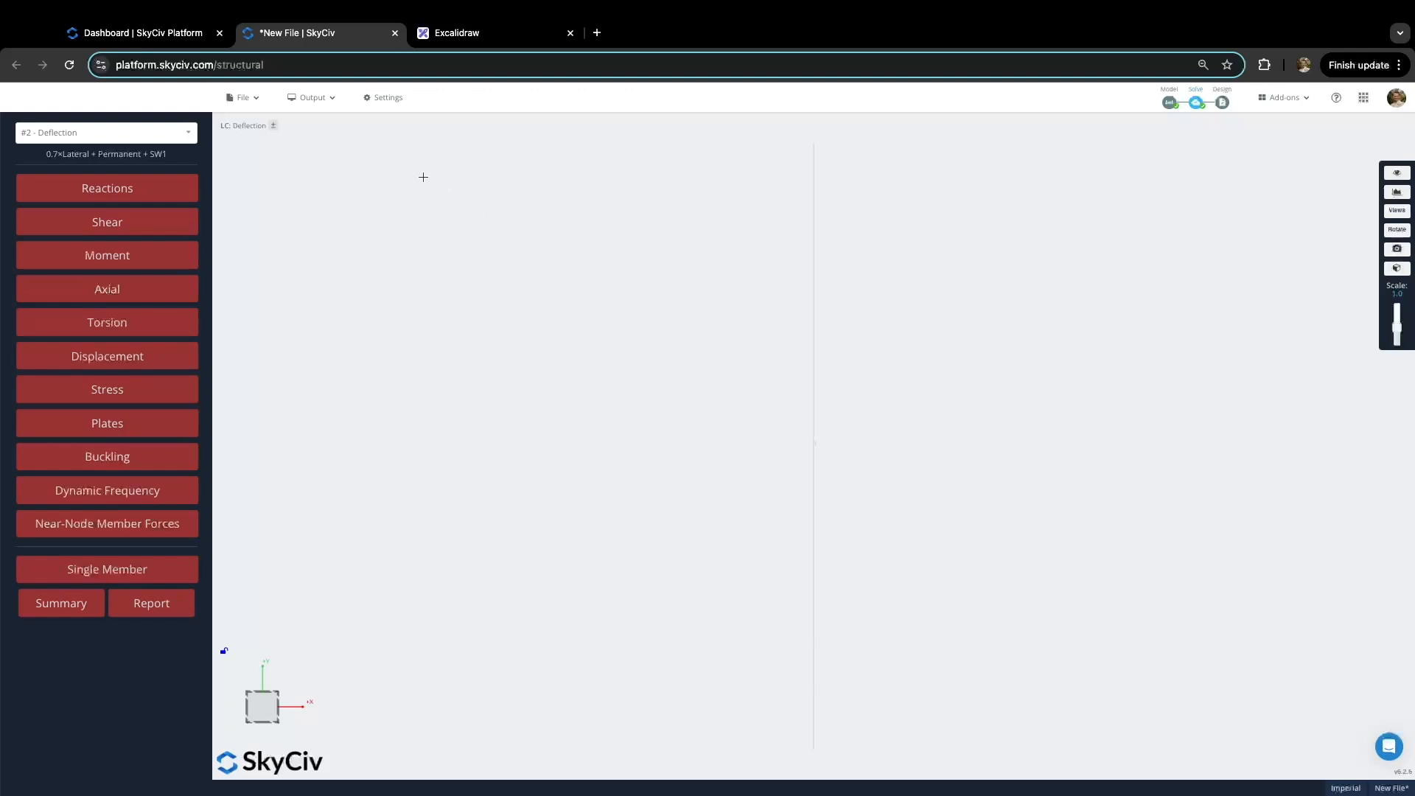
pyautogui.click(160, 361)
# Step: Show only the column's total Sum displacement, then hide the displacement diagram
pyautogui.moveTo(688, 251); pyautogui.dragTo(665, 271)
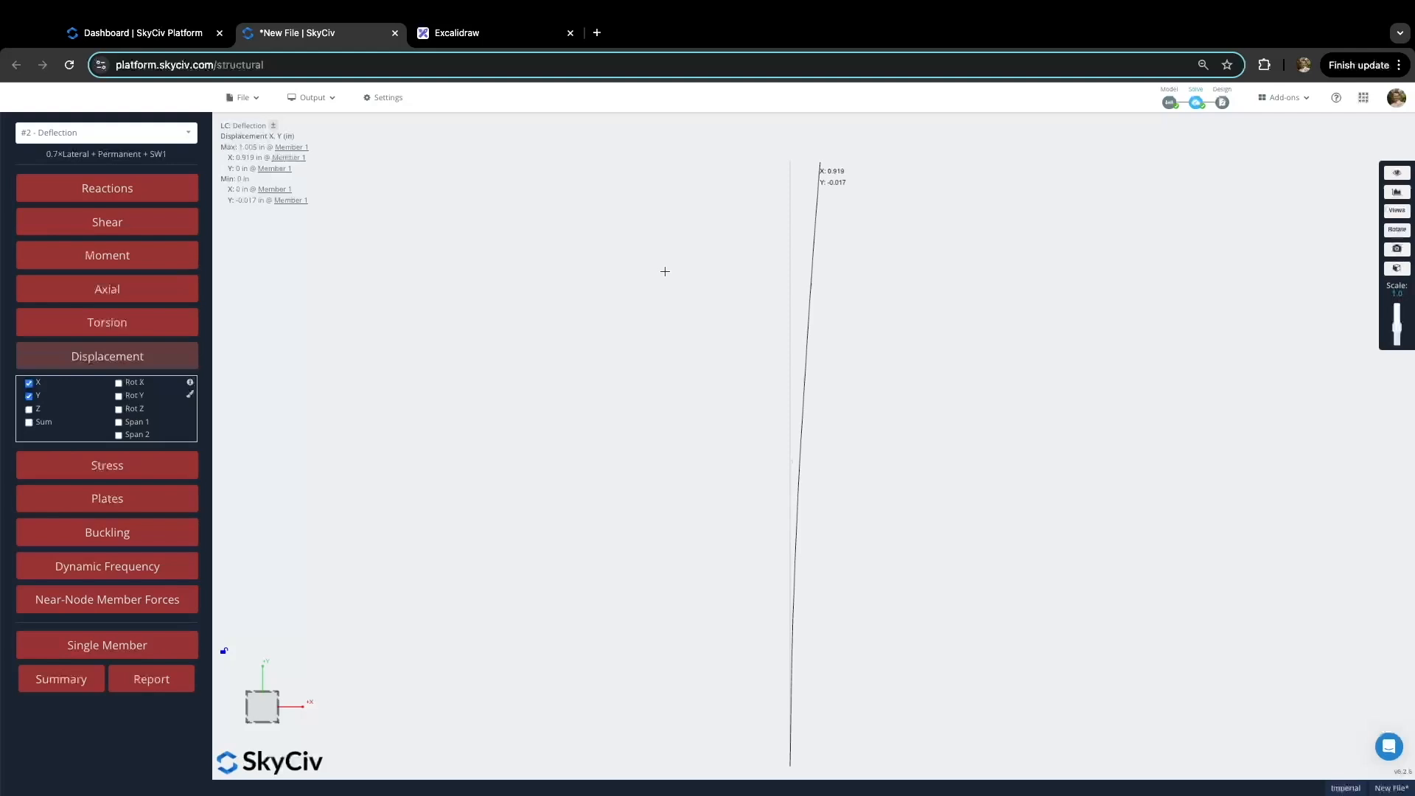
pyautogui.click(29, 396)
pyautogui.click(28, 382)
pyautogui.click(29, 422)
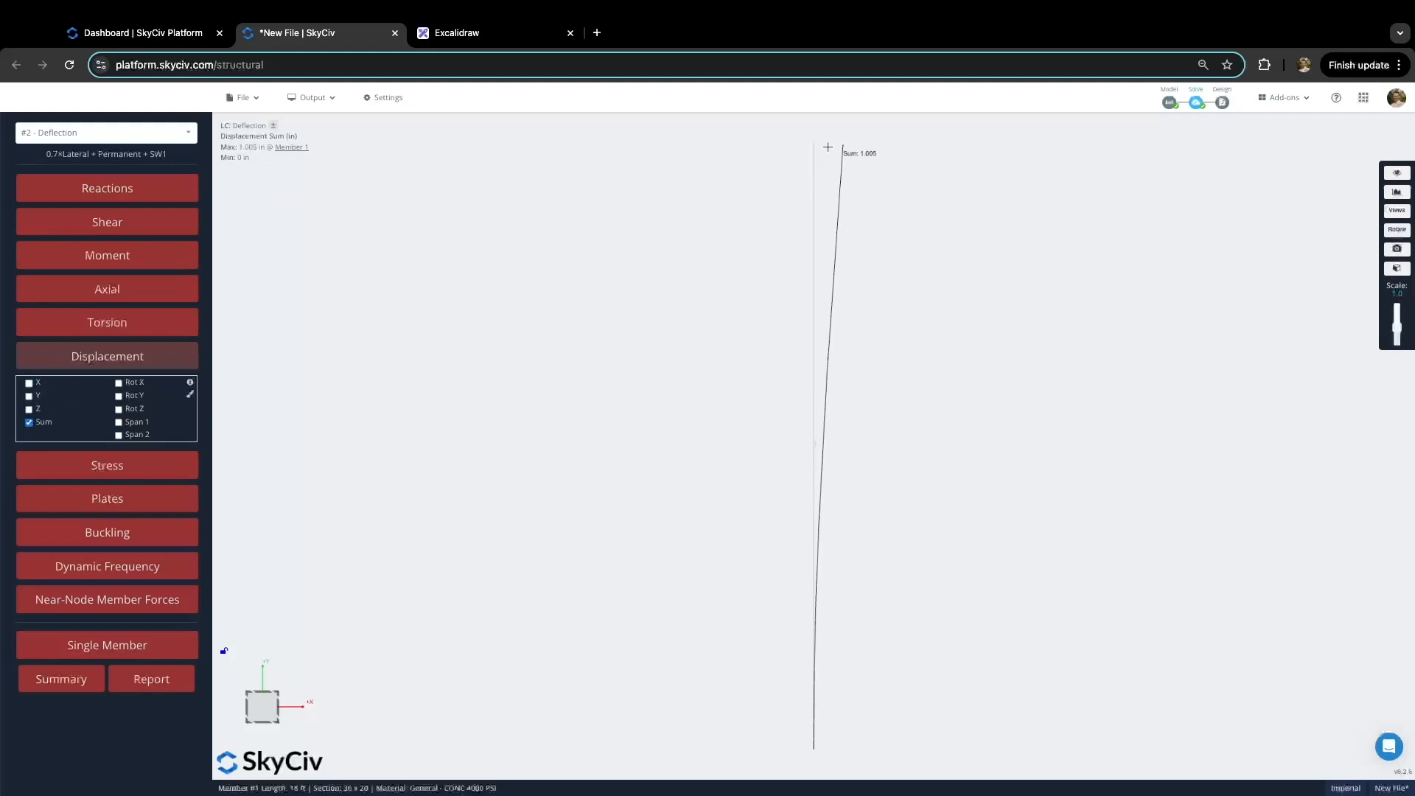
pyautogui.scroll(5, 855, 144)
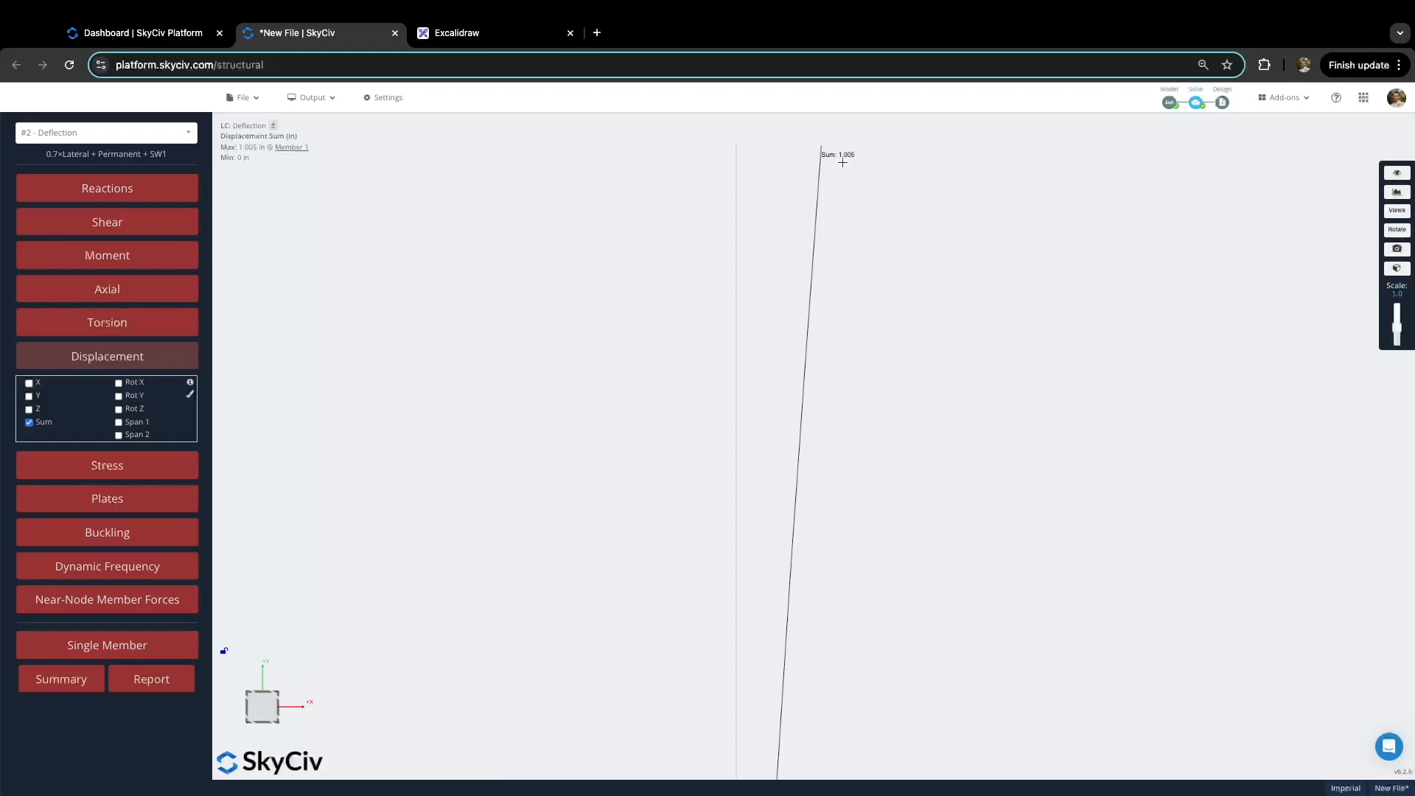
pyautogui.scroll(-5, 842, 167)
pyautogui.scroll(-5, 851, 233)
pyautogui.scroll(5, 851, 233)
pyautogui.scroll(-3, 850, 235)
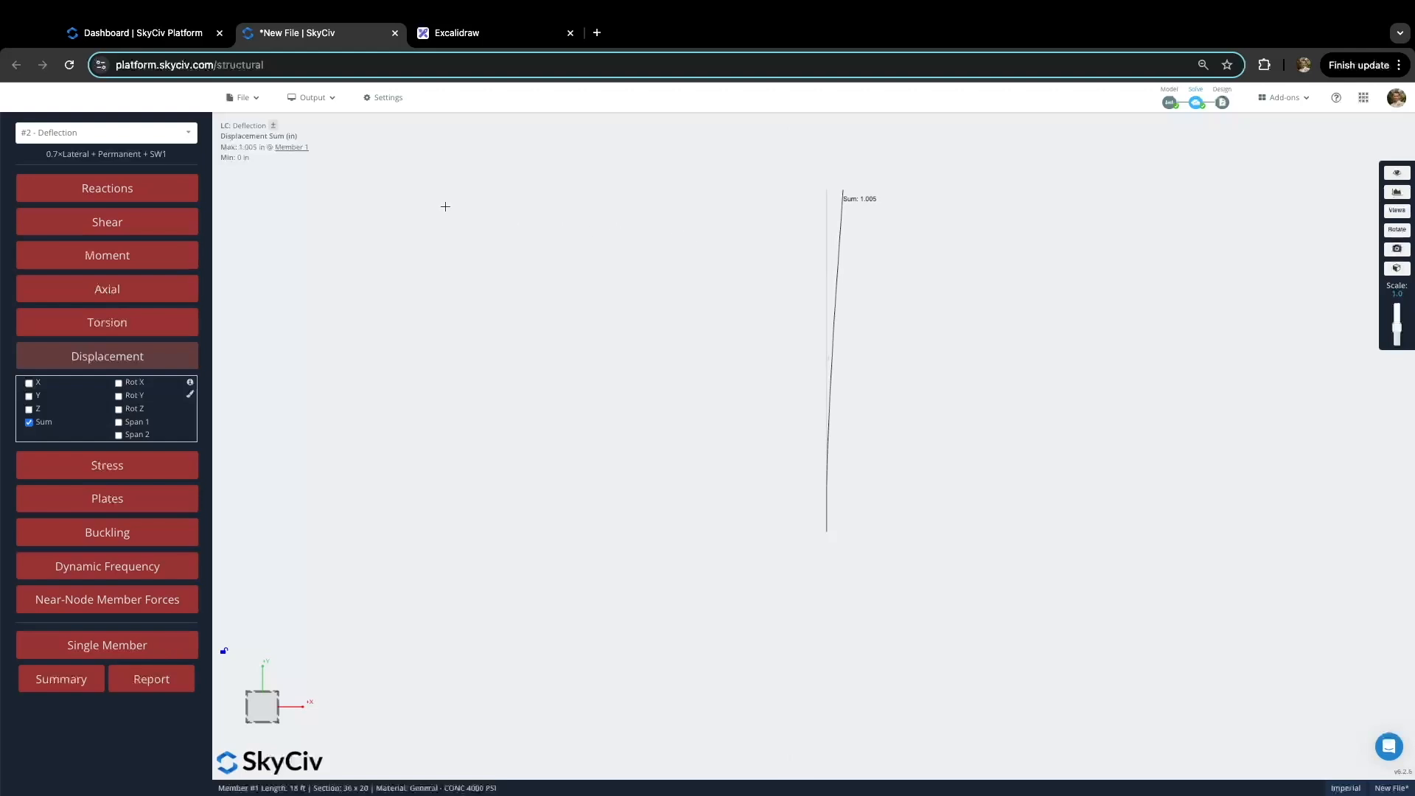
pyautogui.click(134, 352)
# Step: Switch results to #1 - Strength and view bending moments about Z and Y
pyautogui.click(151, 133)
pyautogui.click(103, 175)
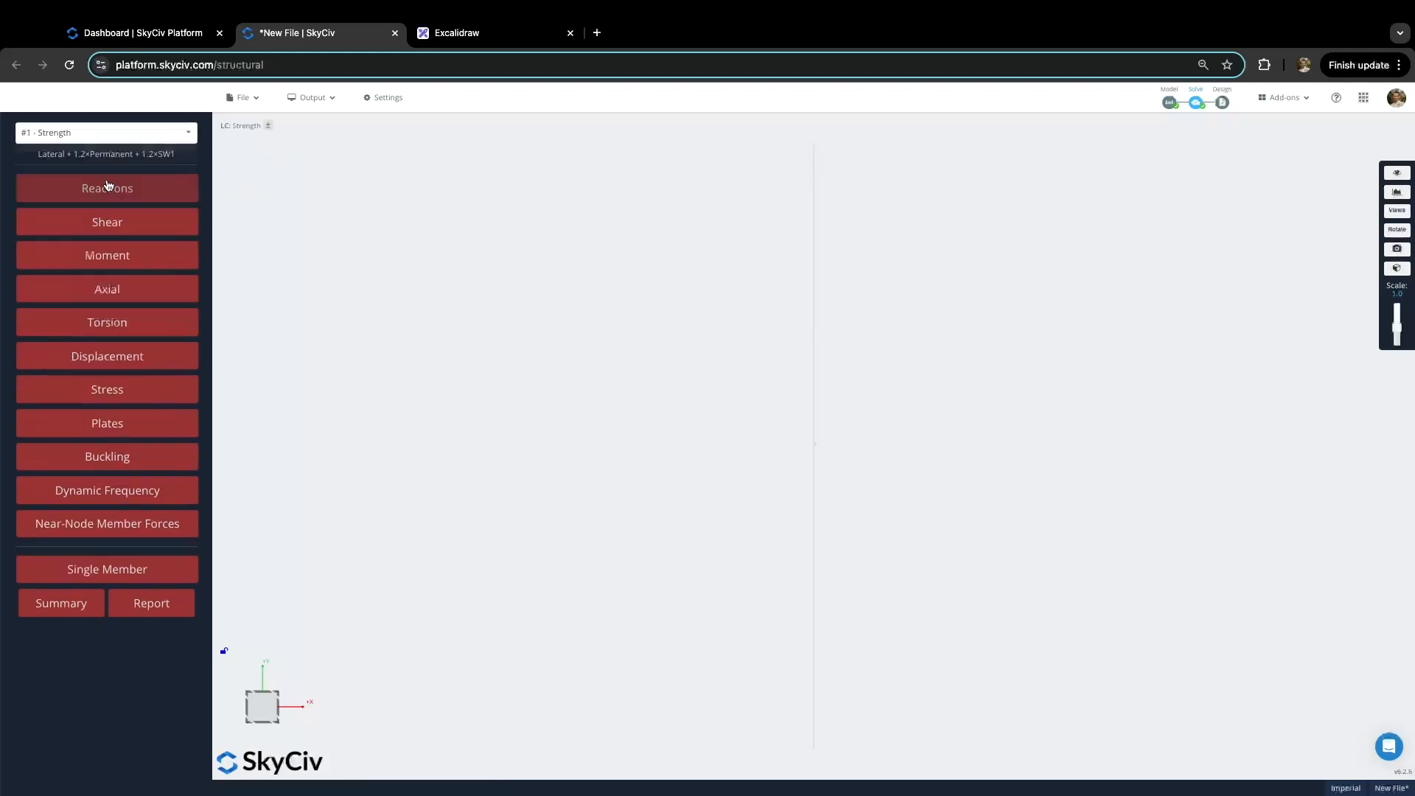
pyautogui.click(139, 259)
pyautogui.moveTo(751, 608); pyautogui.dragTo(813, 626)
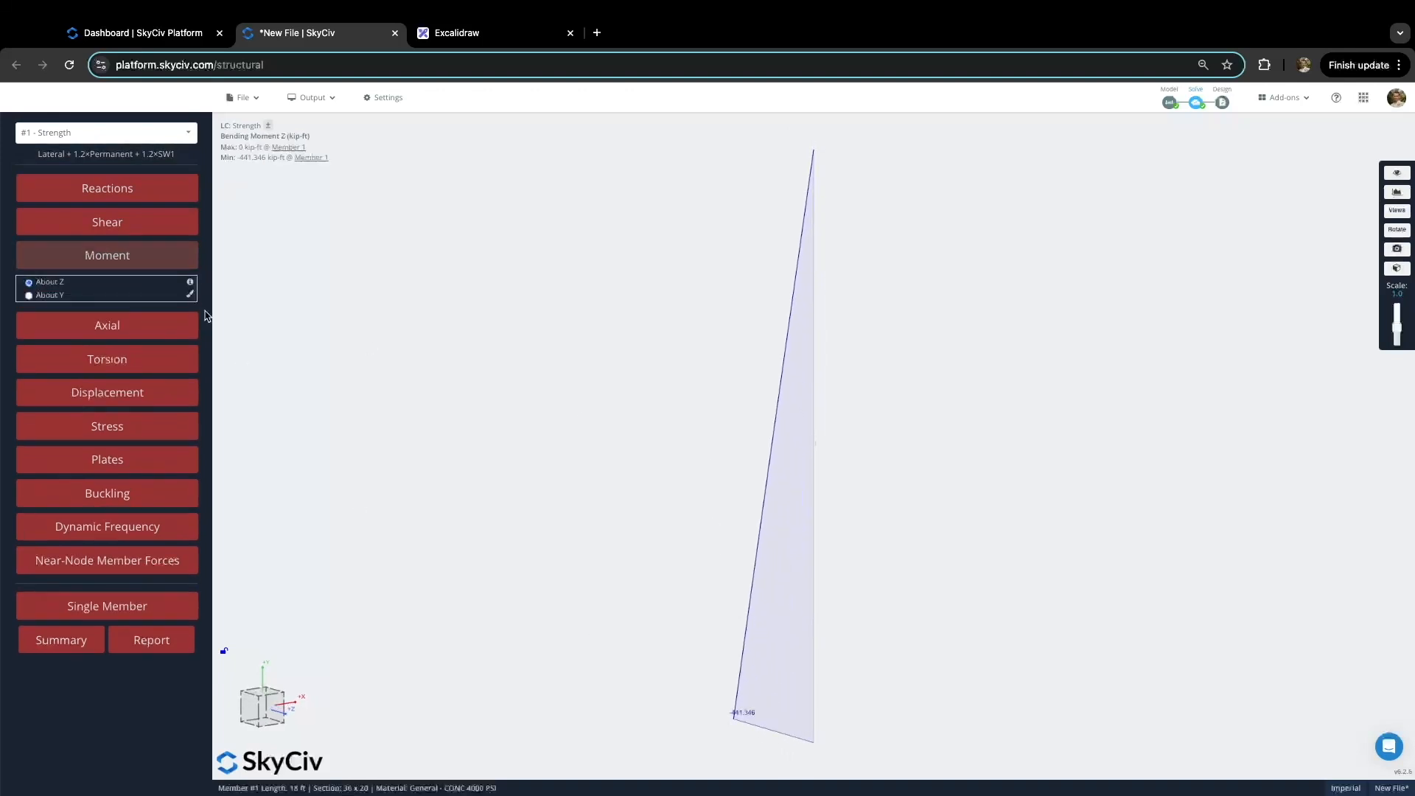
pyautogui.click(33, 295)
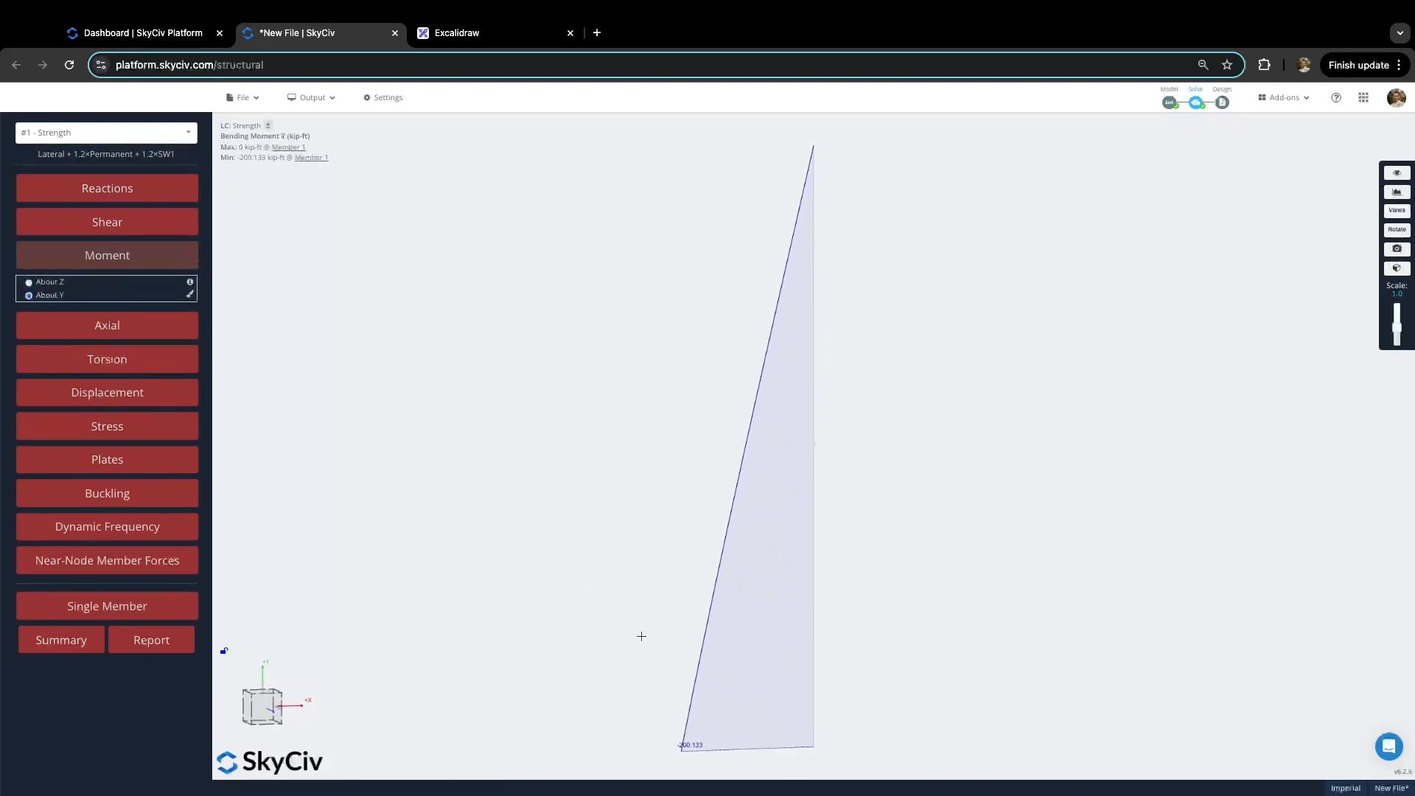
pyautogui.click(90, 260)
pyautogui.click(95, 266)
# Step: Check the column's base reactions and shear force diagram, then hide them
pyautogui.click(121, 190)
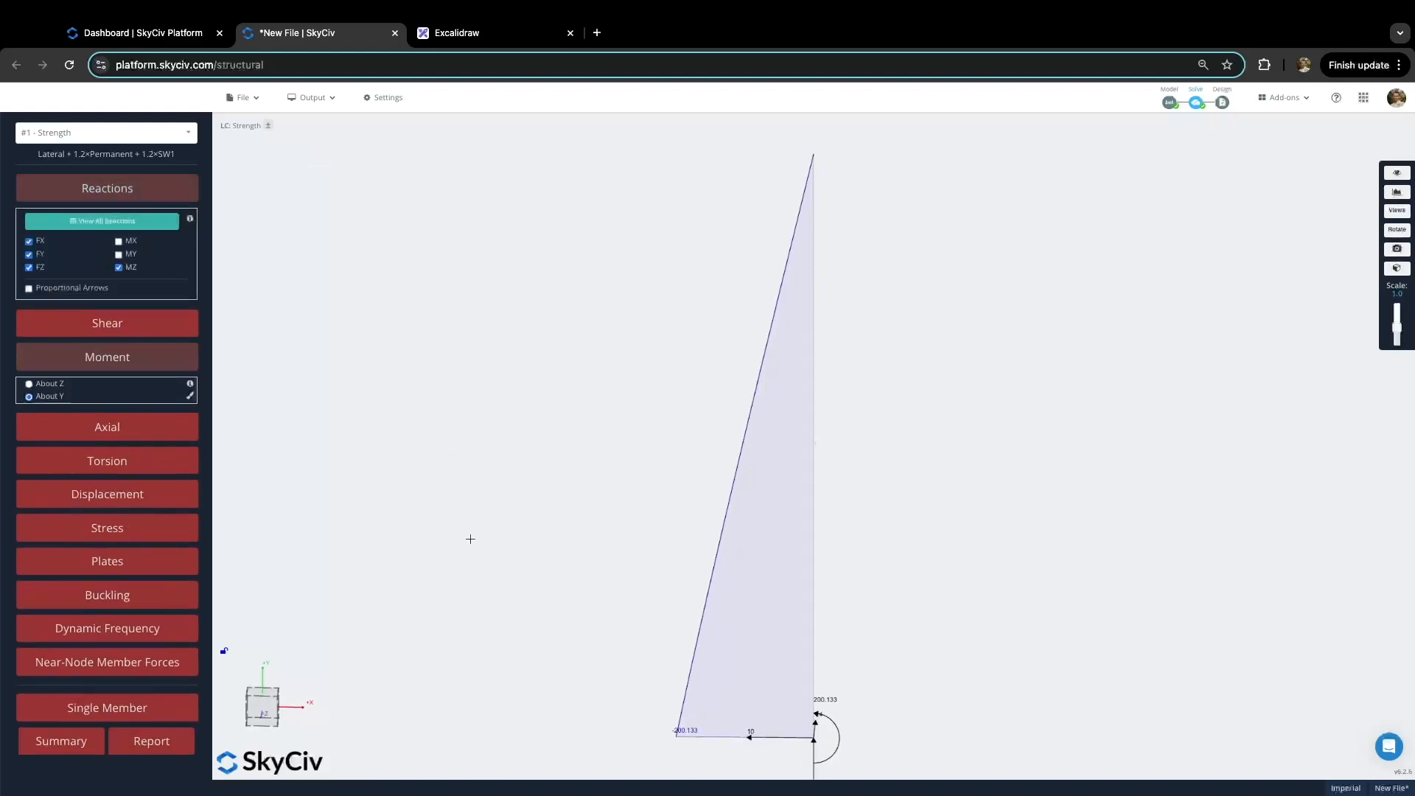
pyautogui.moveTo(511, 527); pyautogui.dragTo(507, 457, button='right')
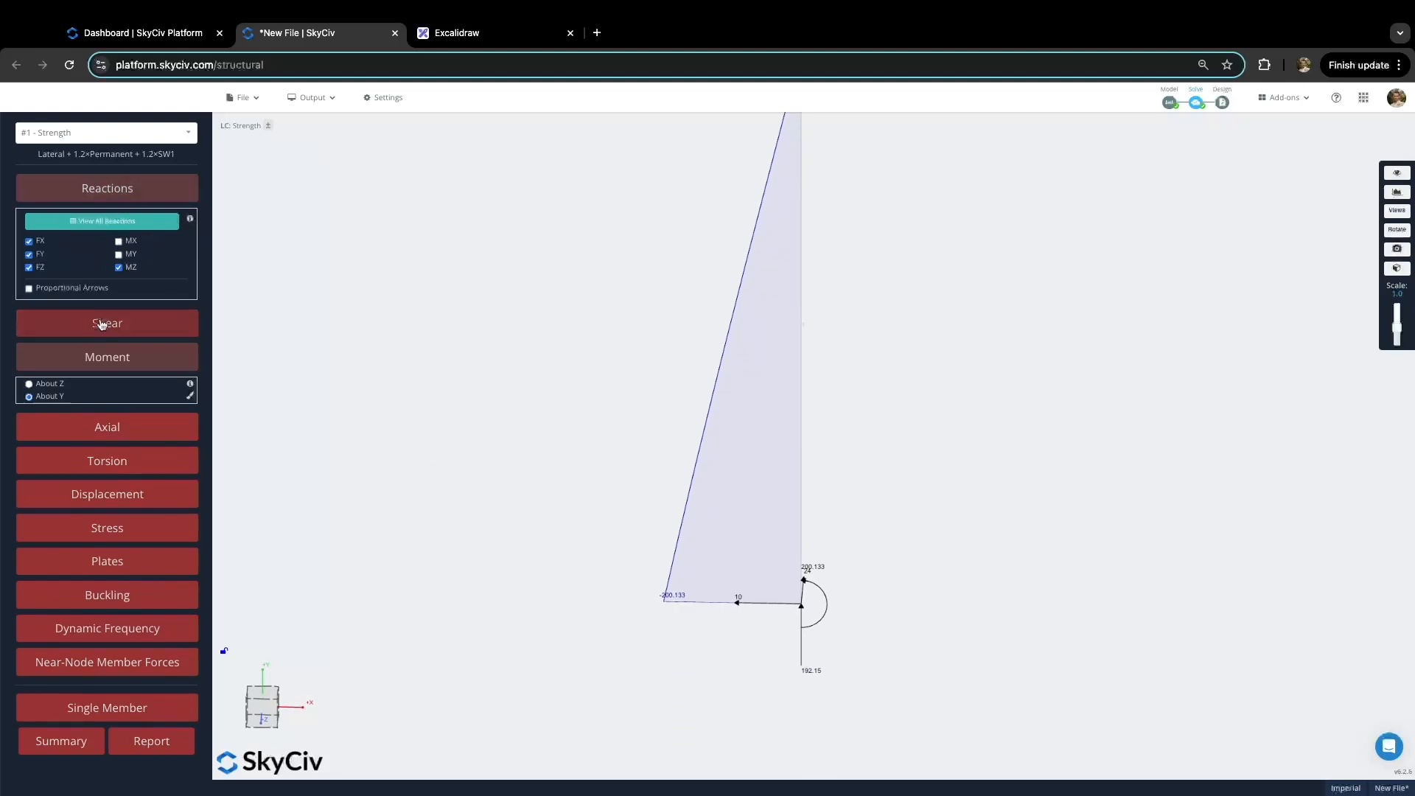
pyautogui.click(107, 357)
pyautogui.click(124, 202)
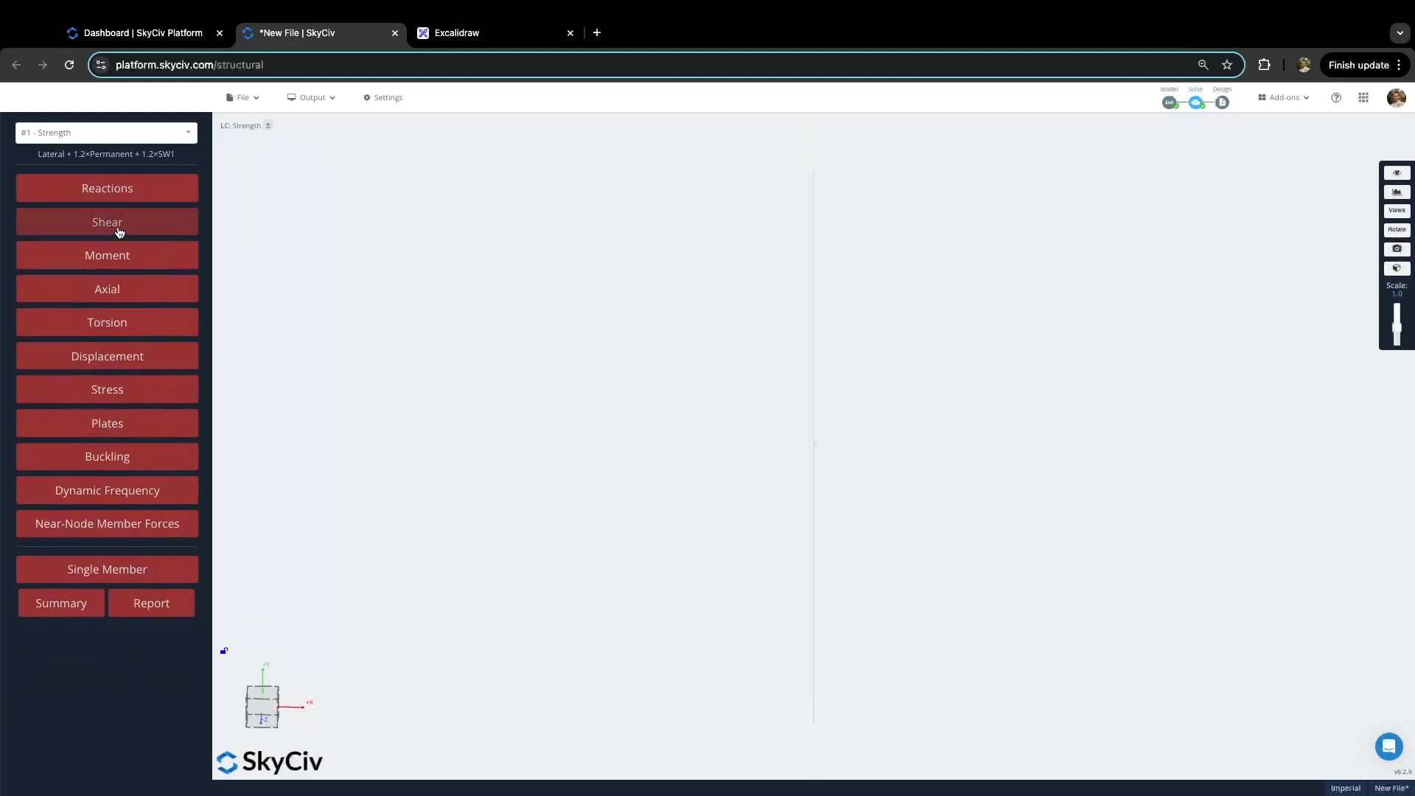
pyautogui.click(120, 230)
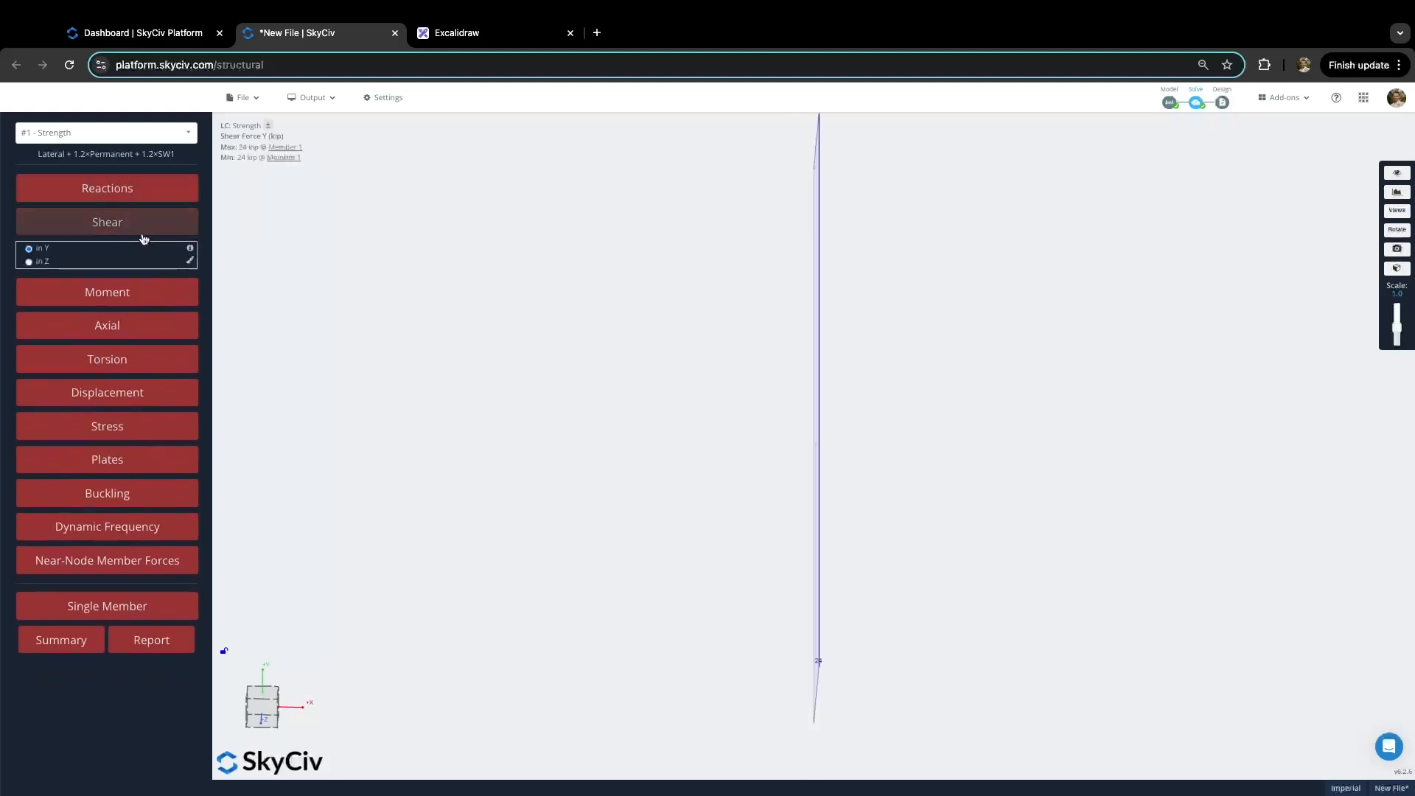
pyautogui.click(118, 222)
pyautogui.moveTo(809, 355); pyautogui.dragTo(818, 353, button='right')
# Step: Launch the Section Designer (GSD) for column member 1 from its right-click menu
pyautogui.rightClick(815, 353)
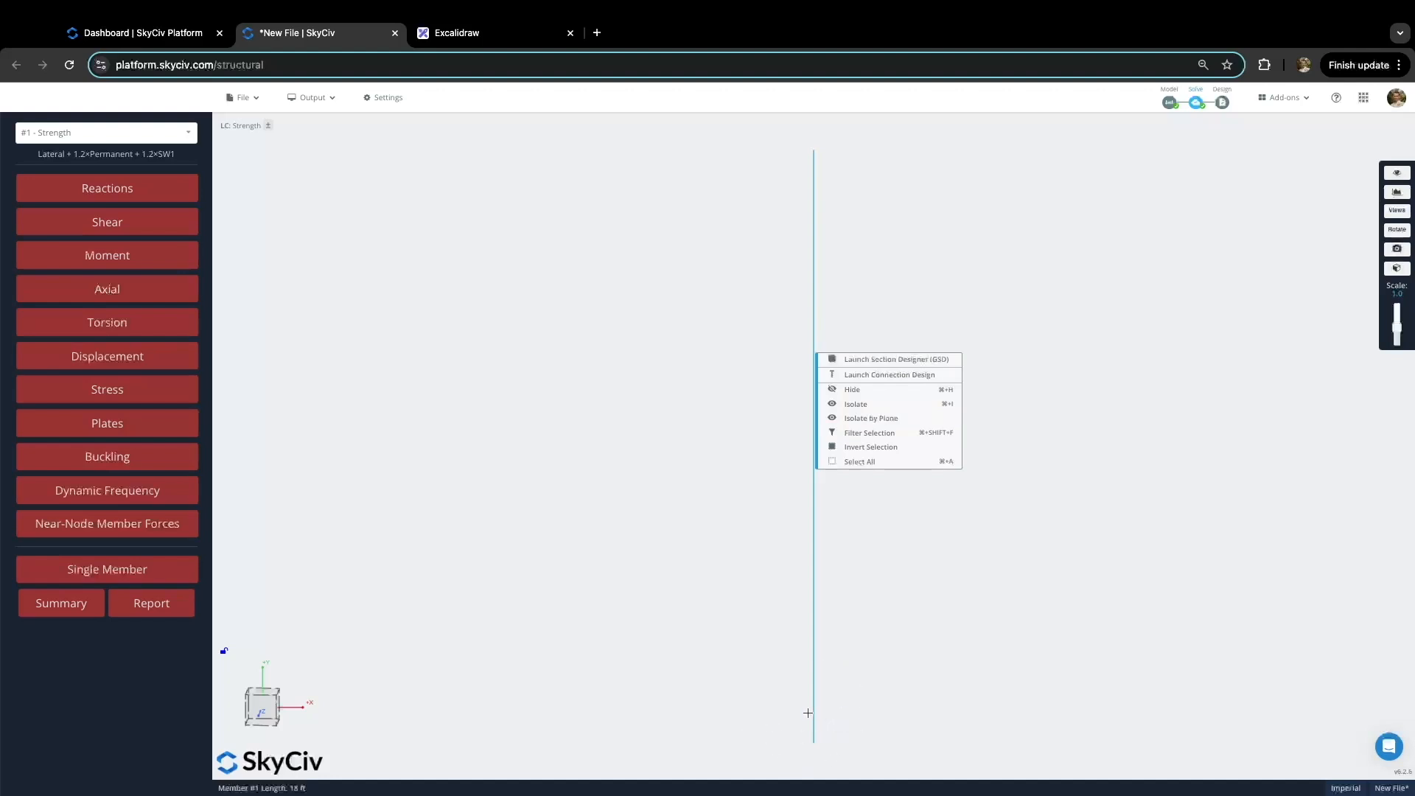
pyautogui.click(897, 360)
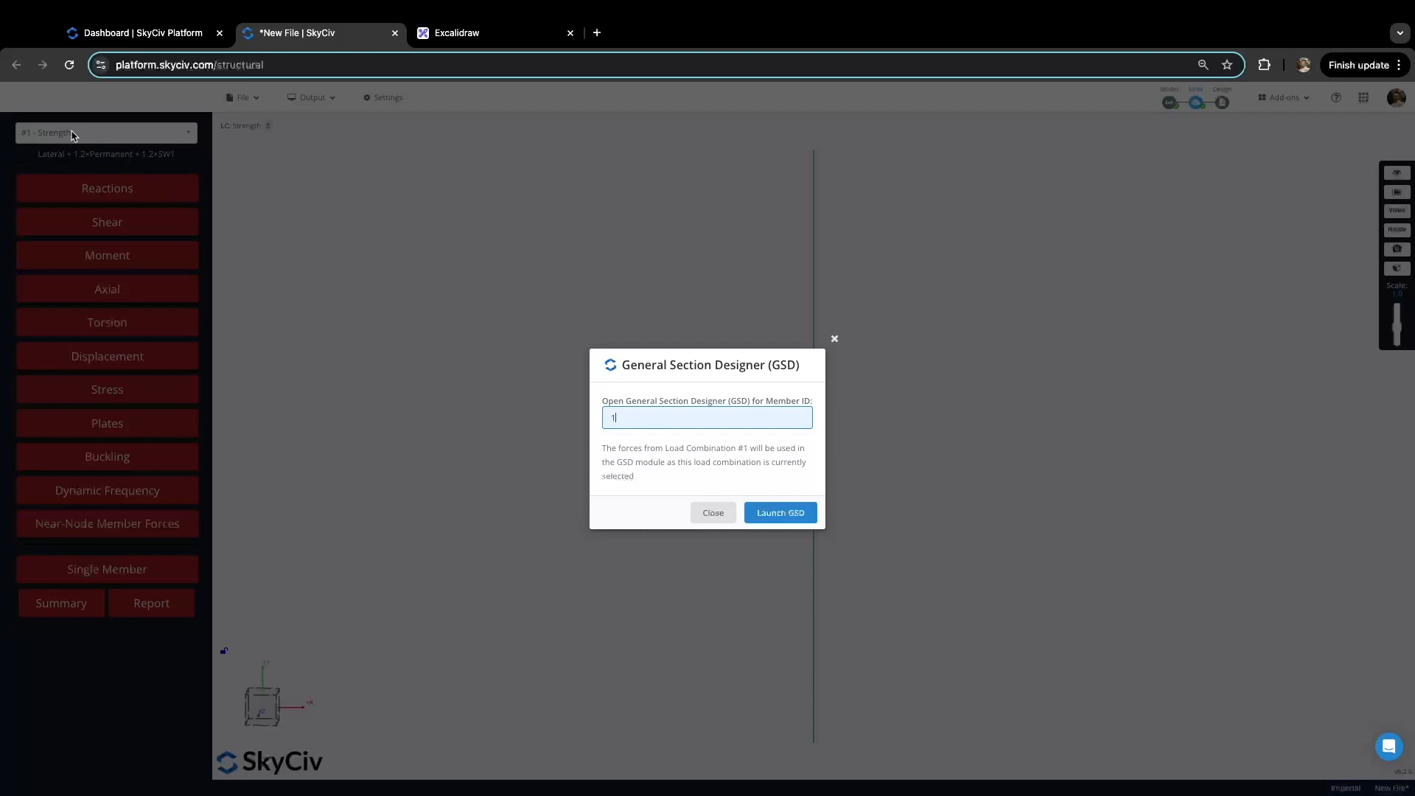
pyautogui.click(793, 517)
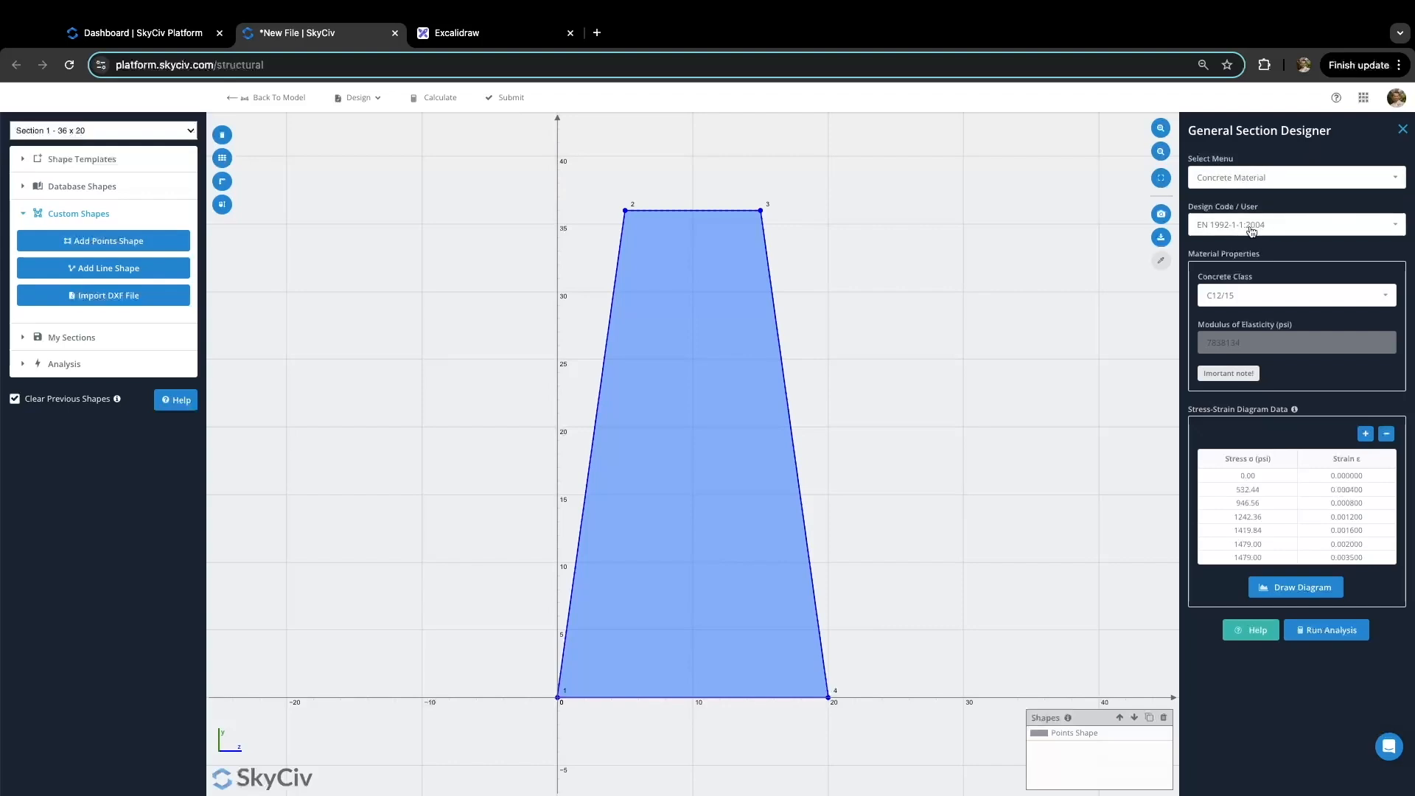
# Step: Set the concrete to ACI-318 class C4000 and plot its stress-strain curve peaking at 4000 psi
pyautogui.click(1283, 227)
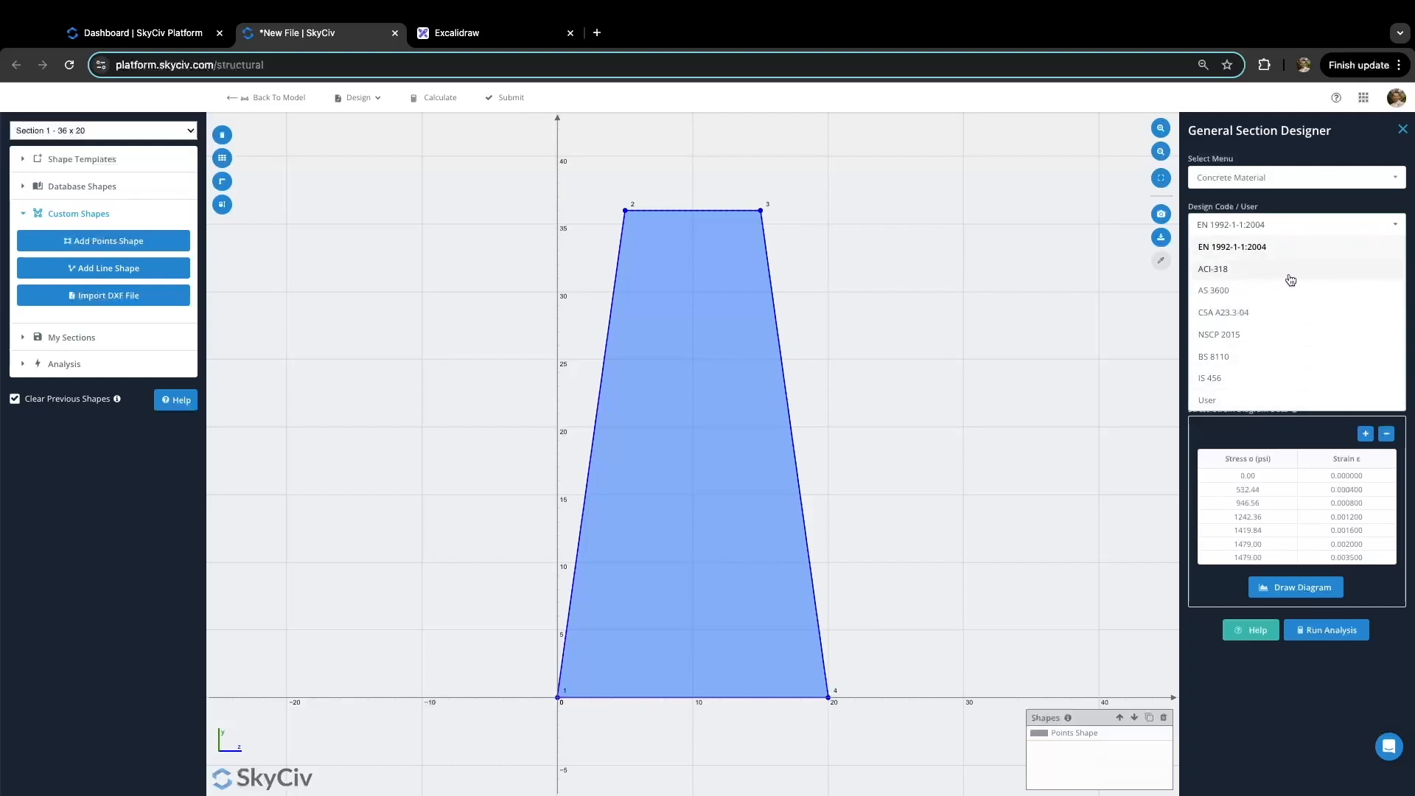
pyautogui.click(1284, 272)
pyautogui.click(1297, 296)
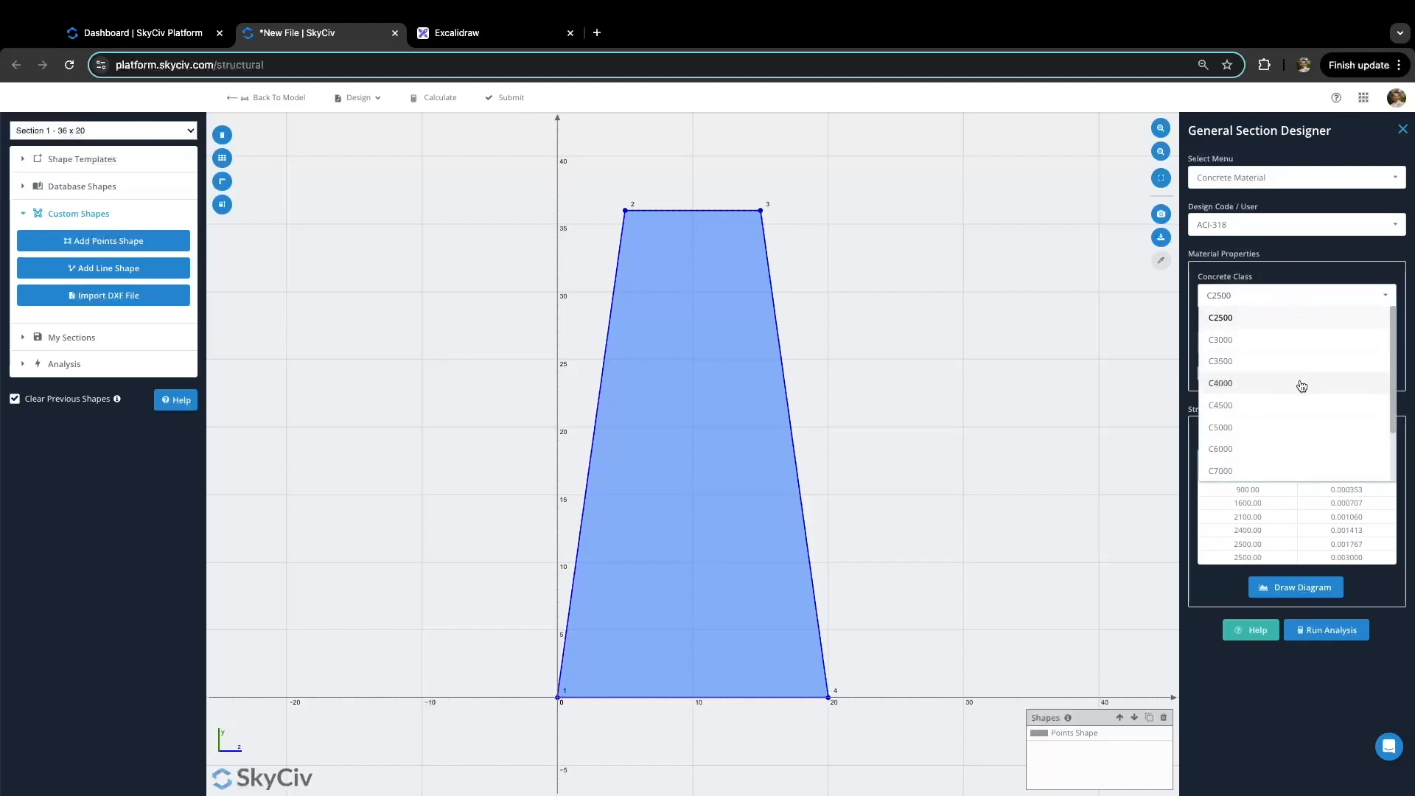
pyautogui.click(1302, 386)
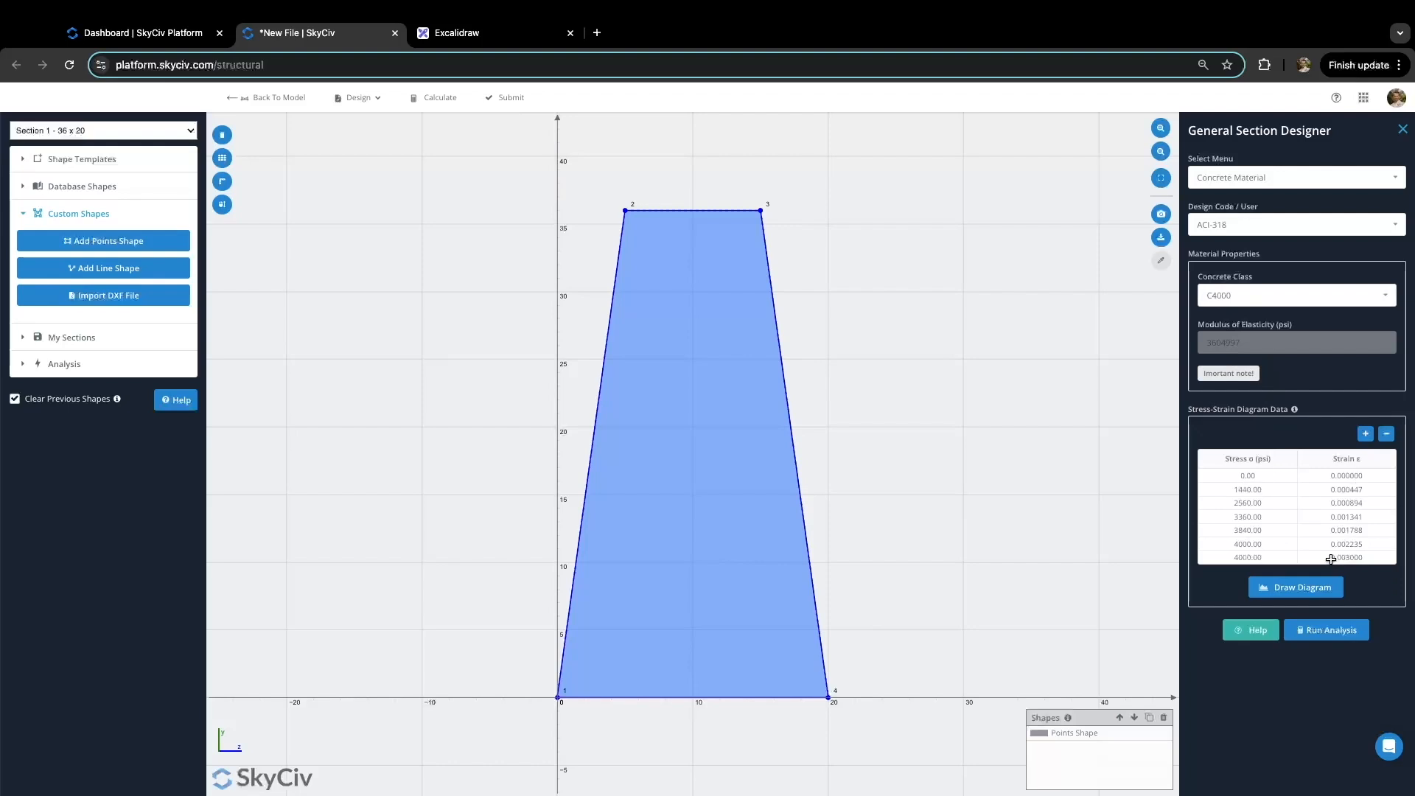
pyautogui.click(1310, 593)
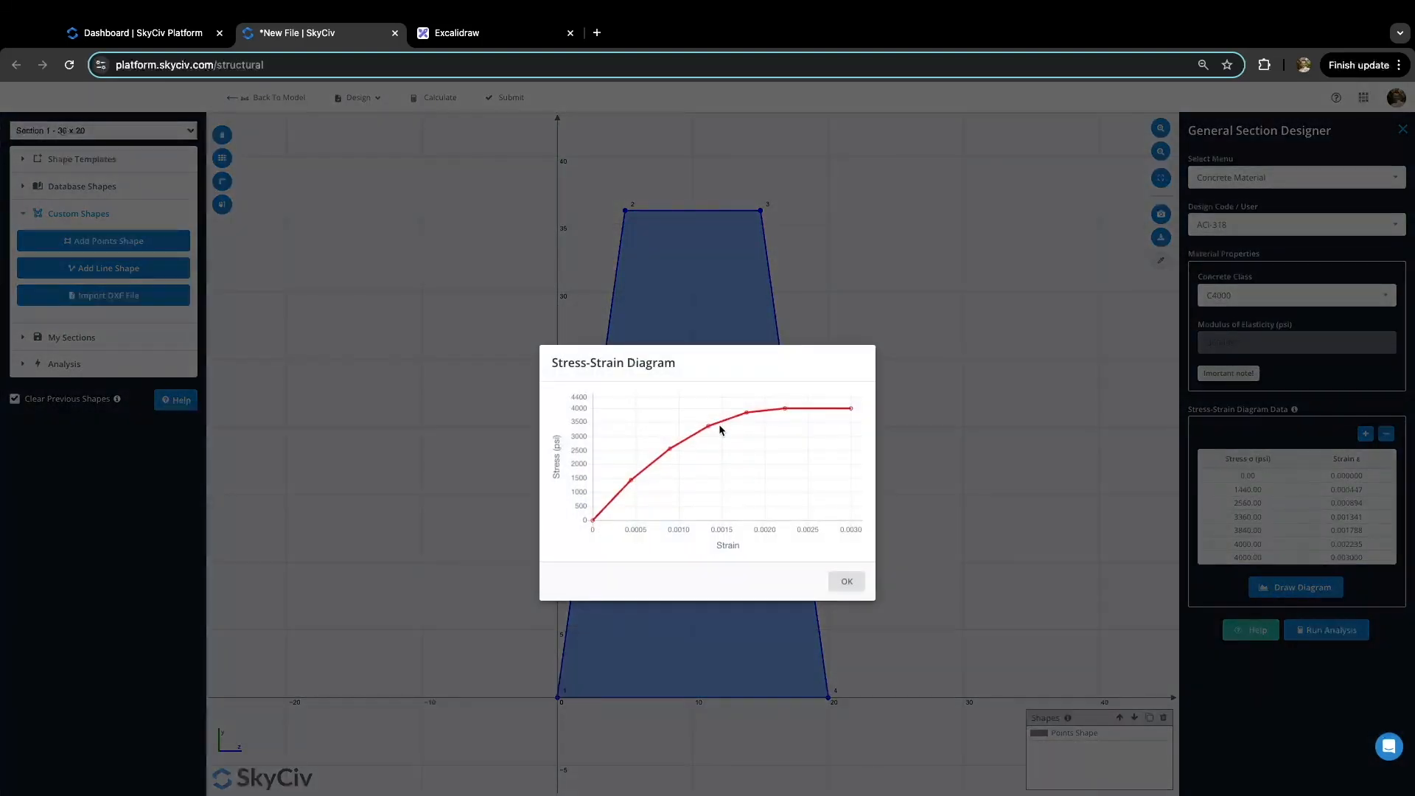
pyautogui.click(848, 582)
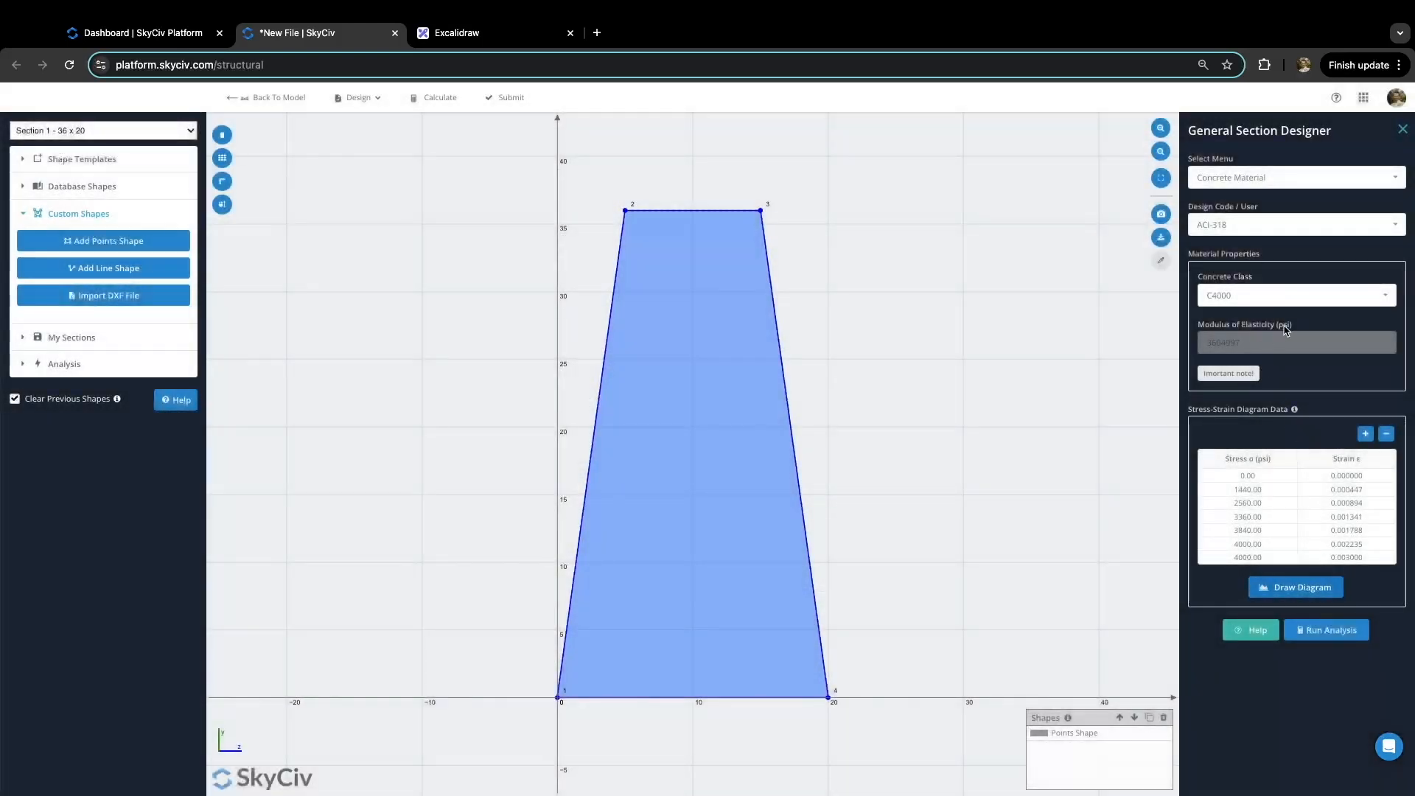
pyautogui.click(1302, 185)
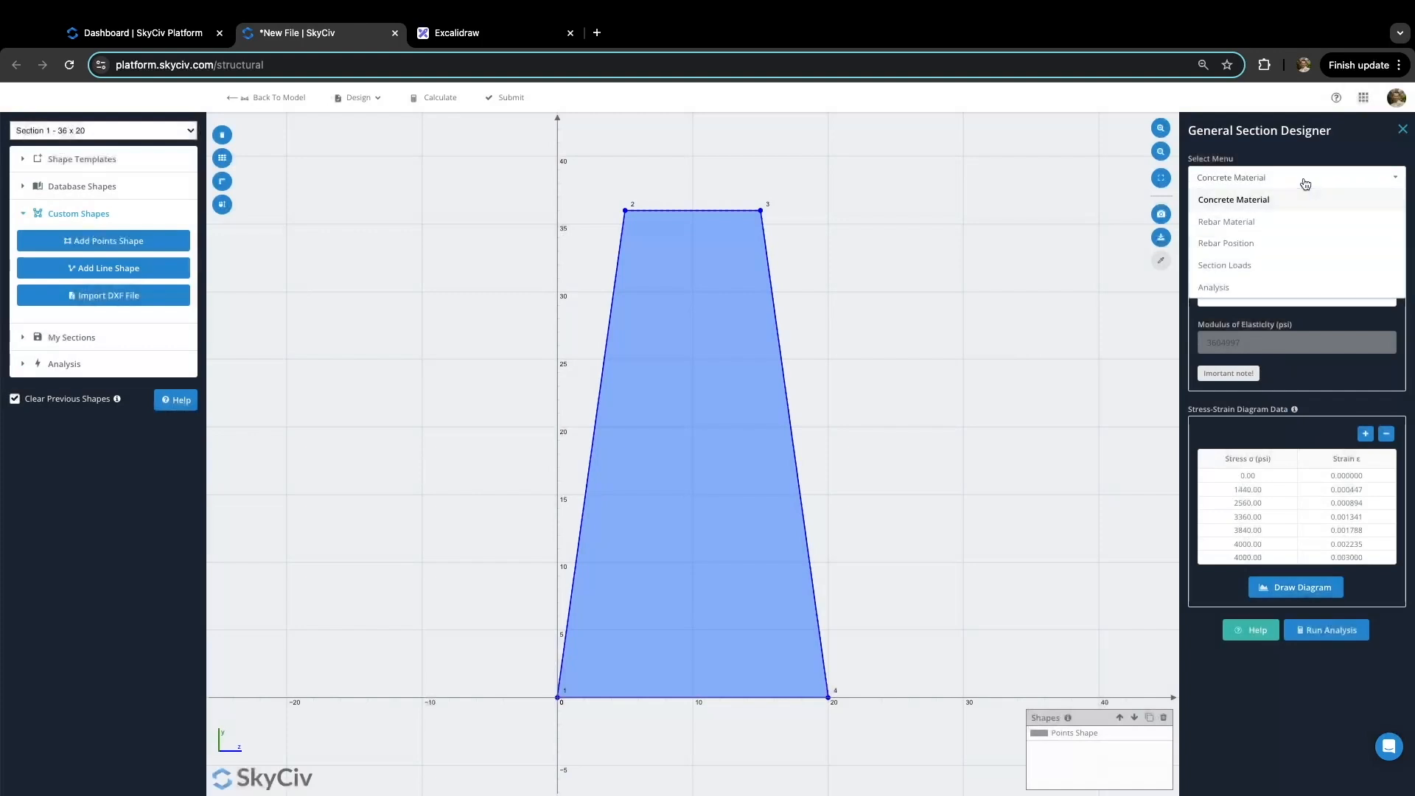
# Step: Set the rebar to ACI-318 Grade 60 steel and plot its ±60000 psi stress-strain curve
pyautogui.click(1292, 224)
pyautogui.click(1296, 226)
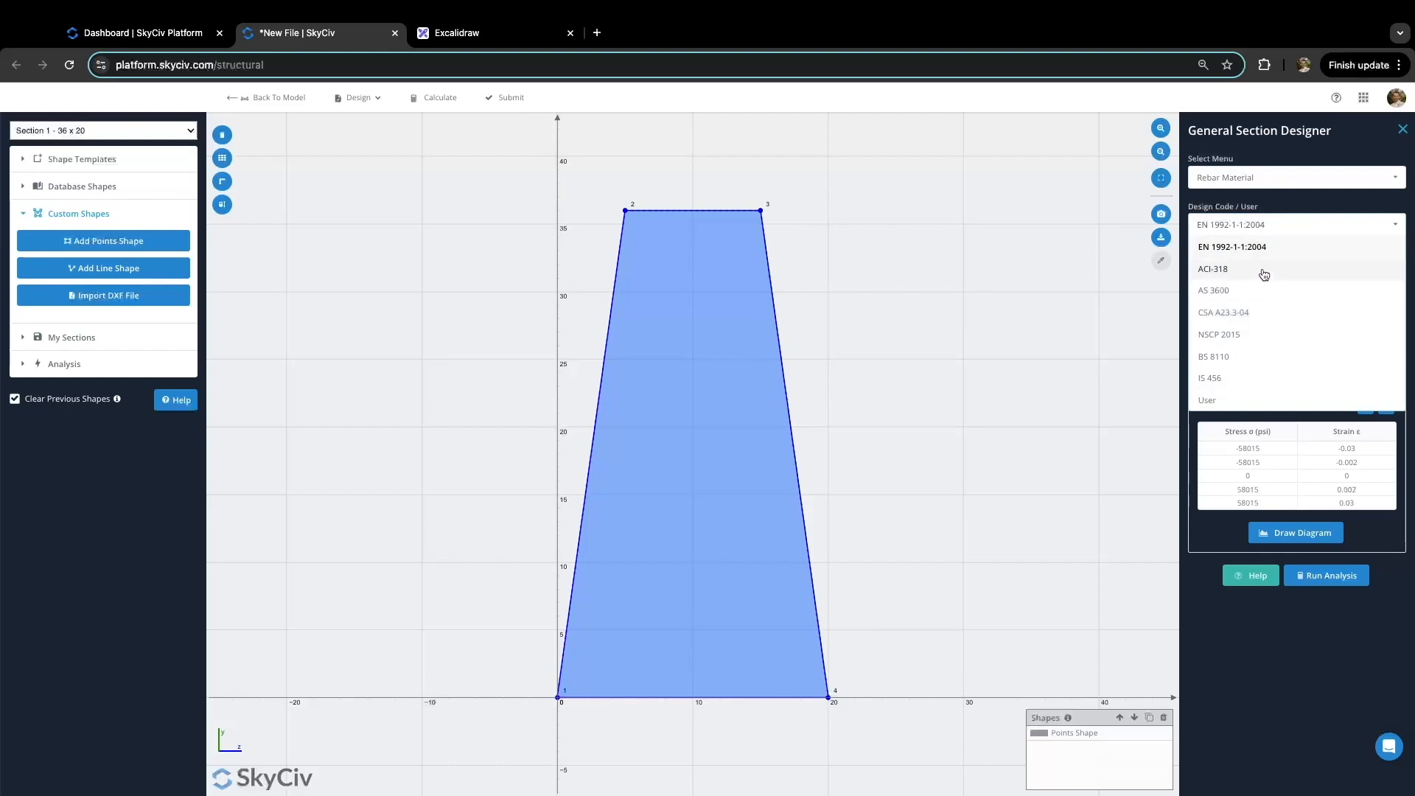
pyautogui.click(1264, 273)
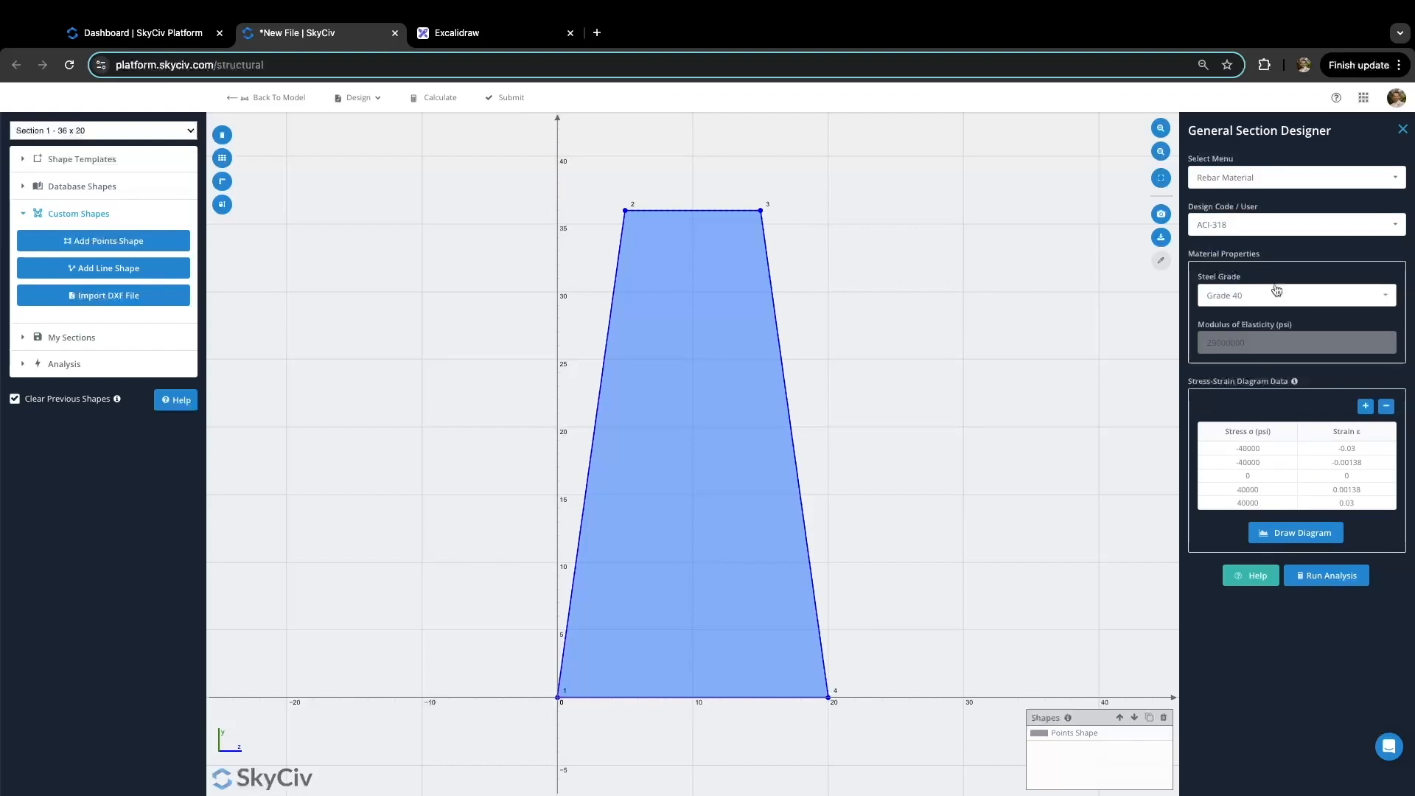
pyautogui.click(1282, 297)
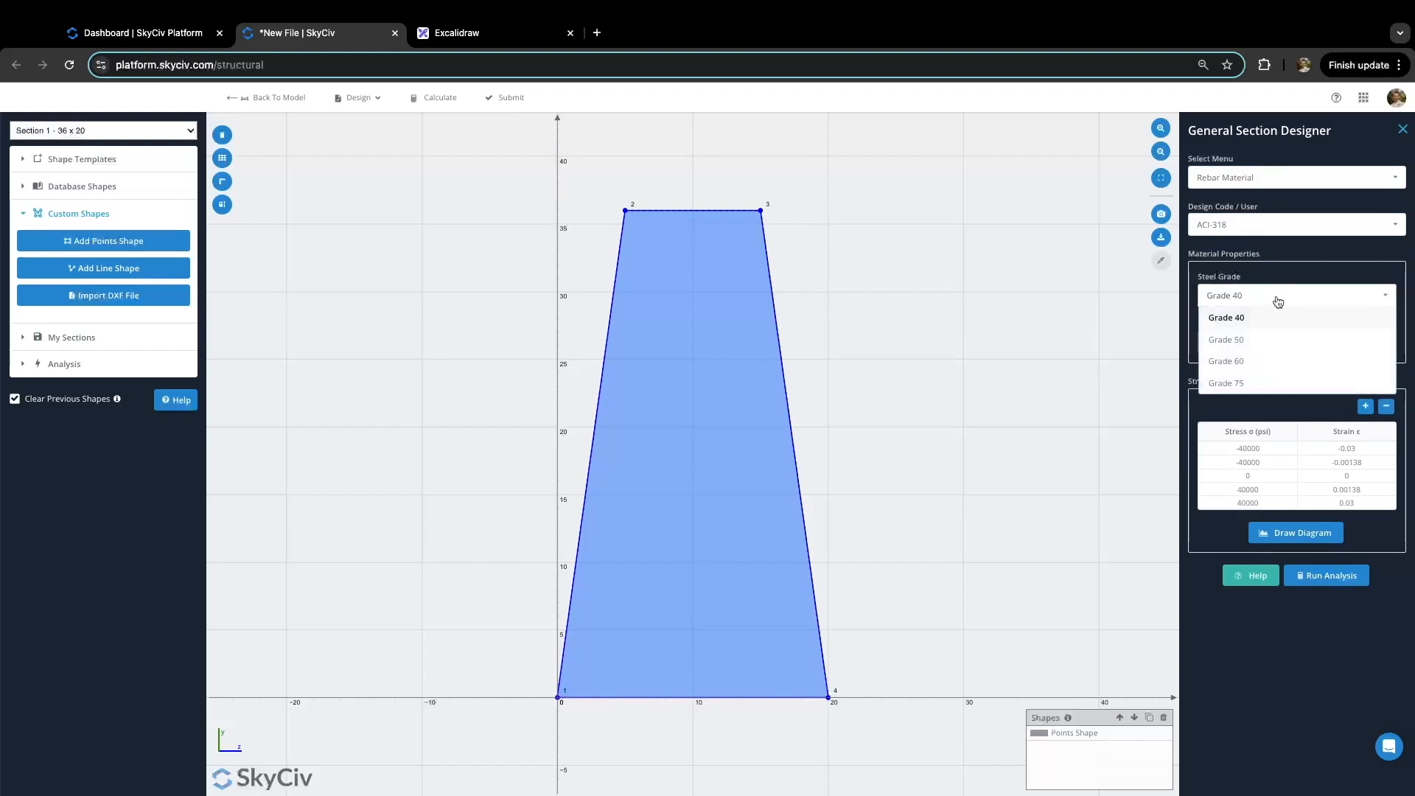
pyautogui.click(1281, 362)
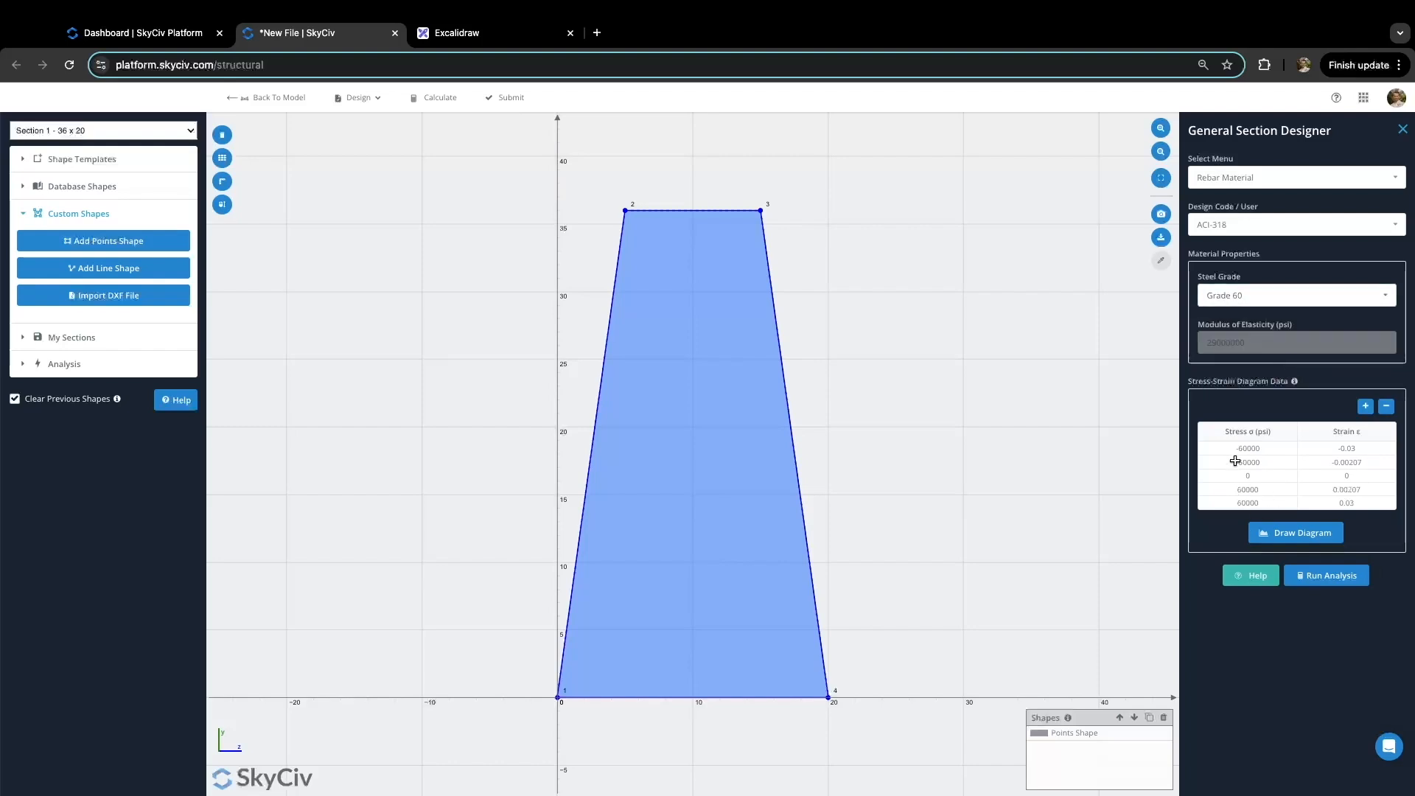
pyautogui.click(1337, 451)
pyautogui.click(1342, 502)
pyautogui.click(1297, 541)
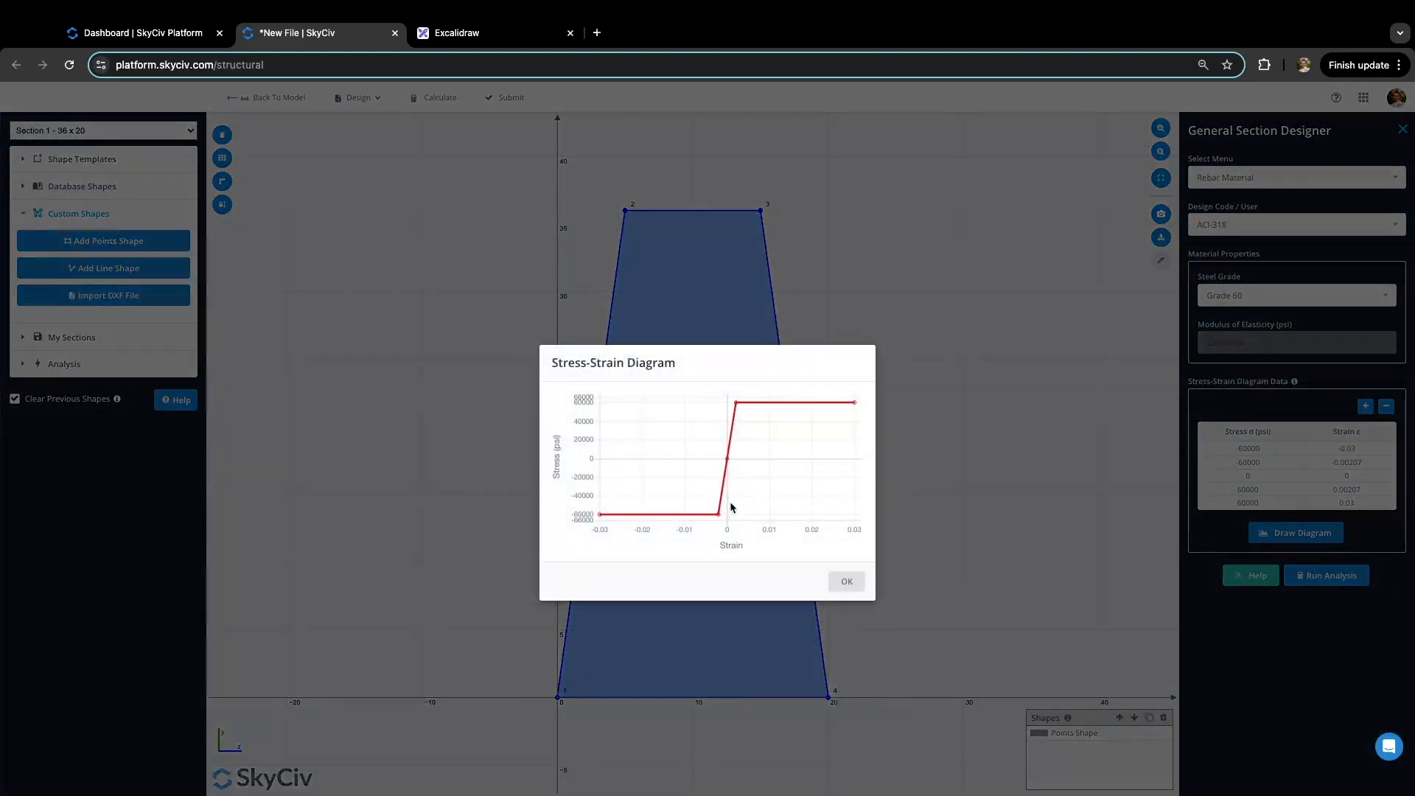
pyautogui.click(846, 582)
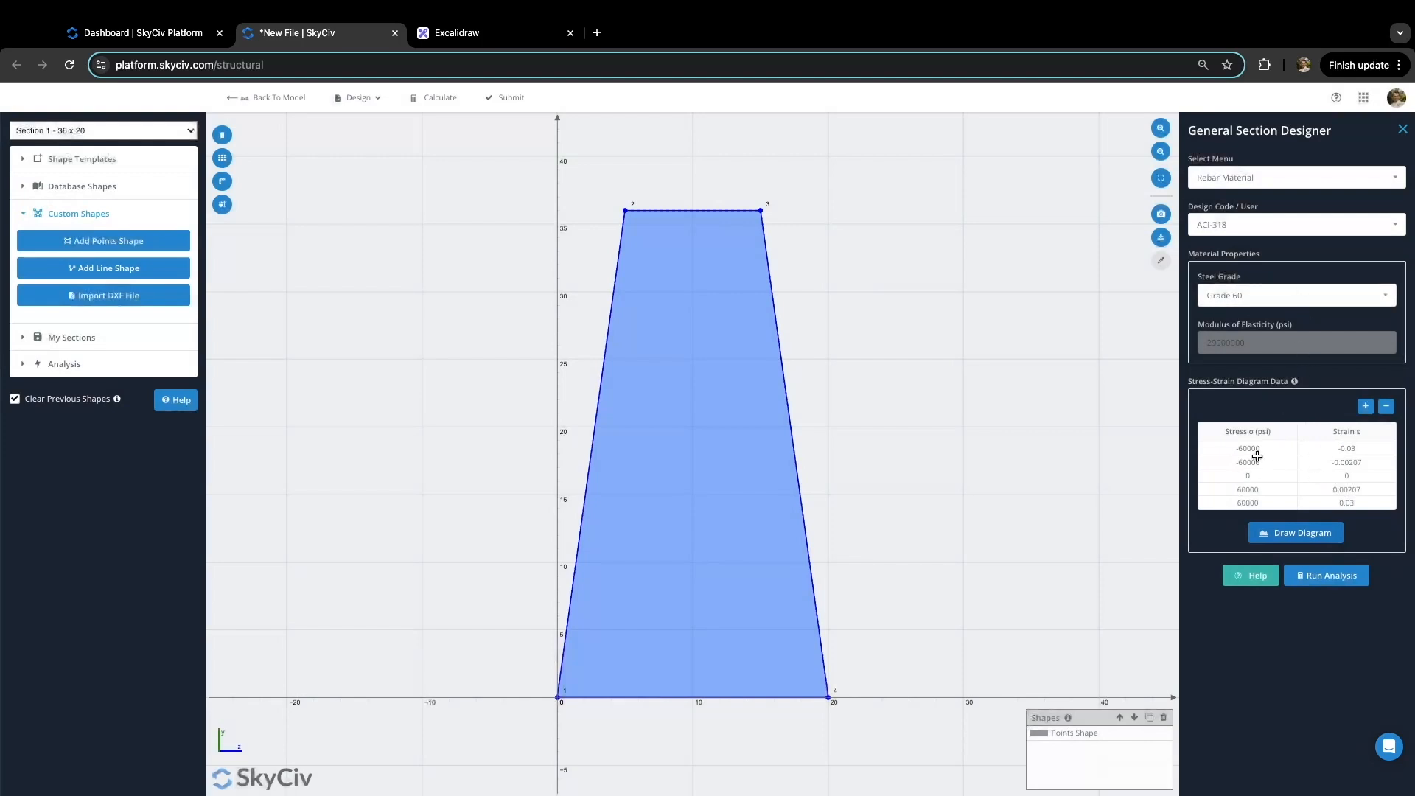
pyautogui.click(1310, 183)
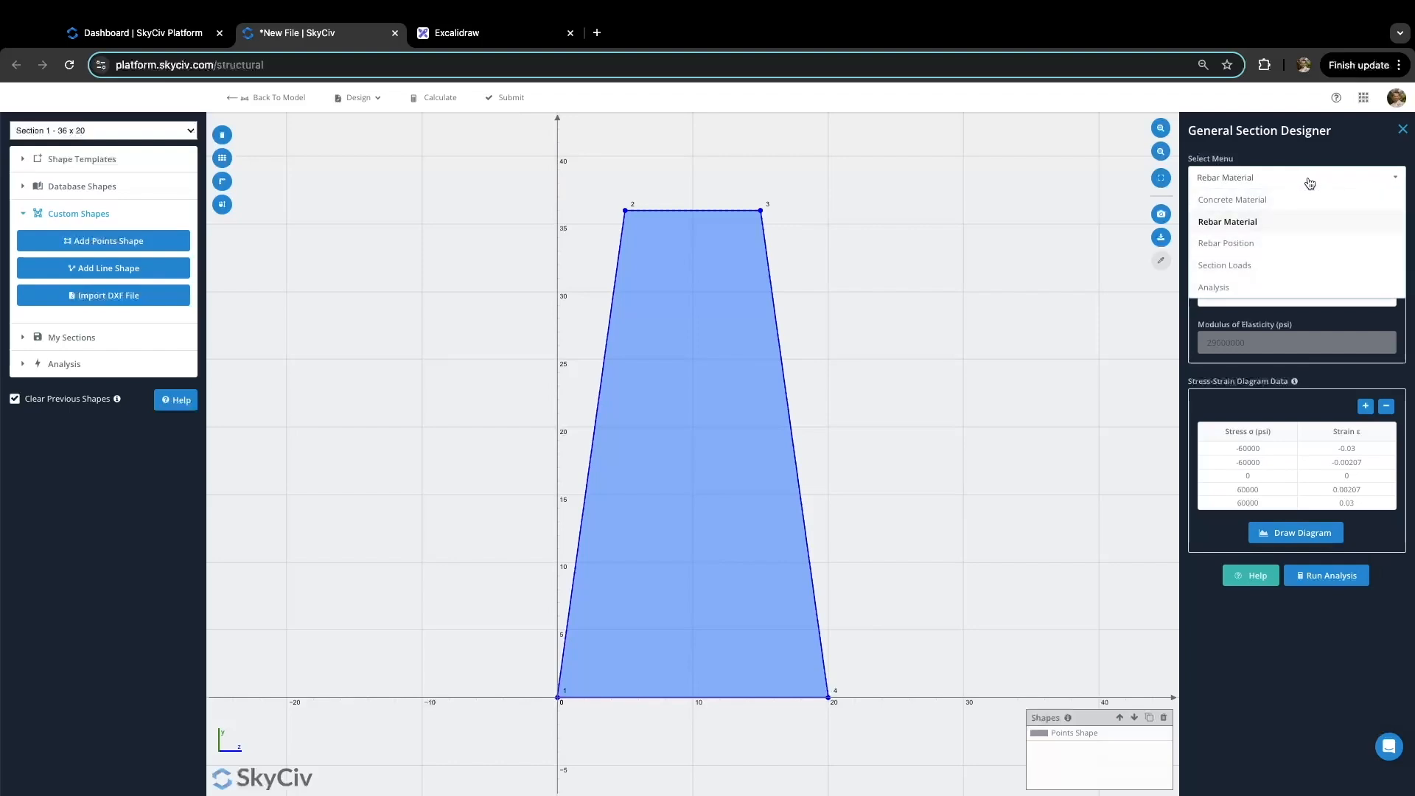
# Step: Place five point bars down the trapezoid's left edge, from top-left to bottom-left corner
pyautogui.click(1272, 244)
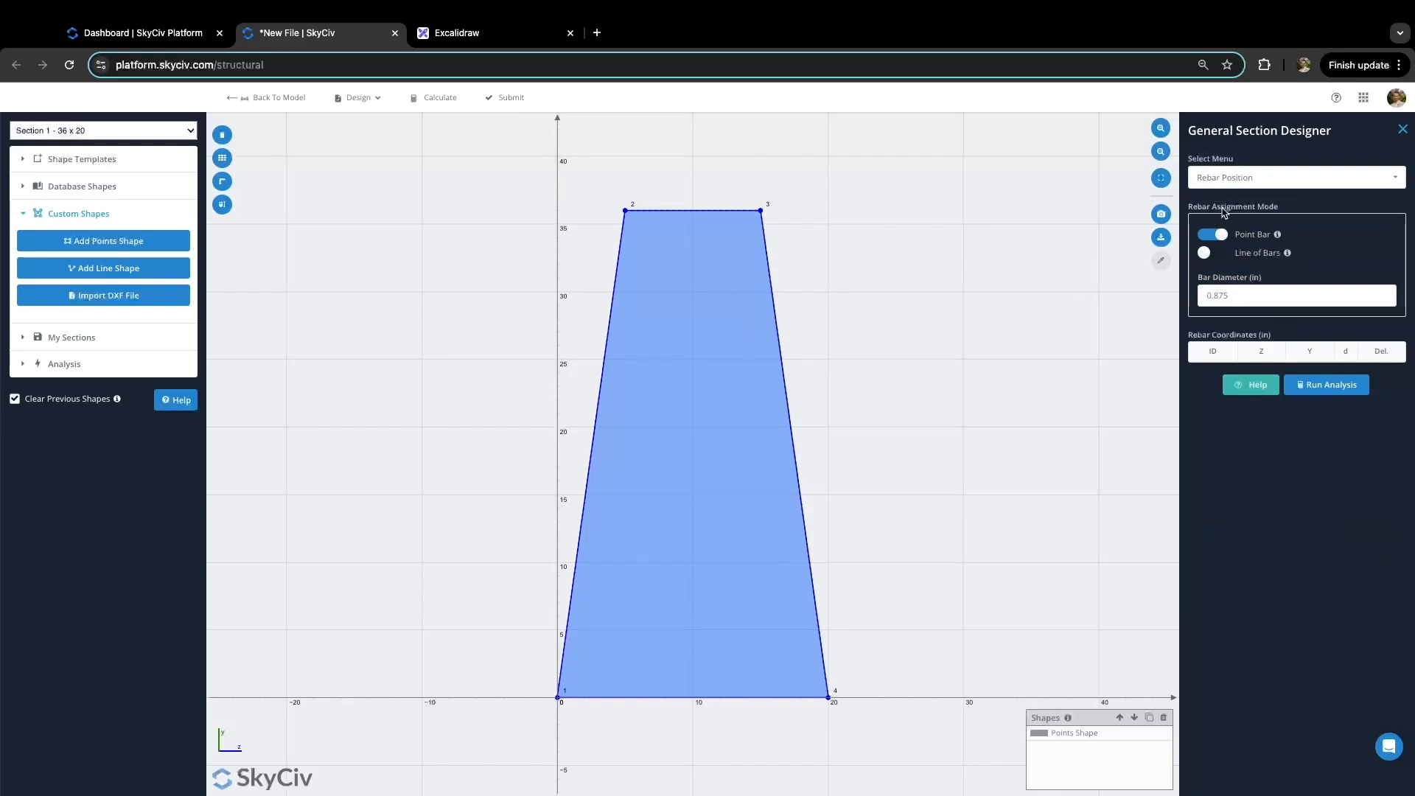
pyautogui.moveTo(1279, 236)
pyautogui.click(1220, 297)
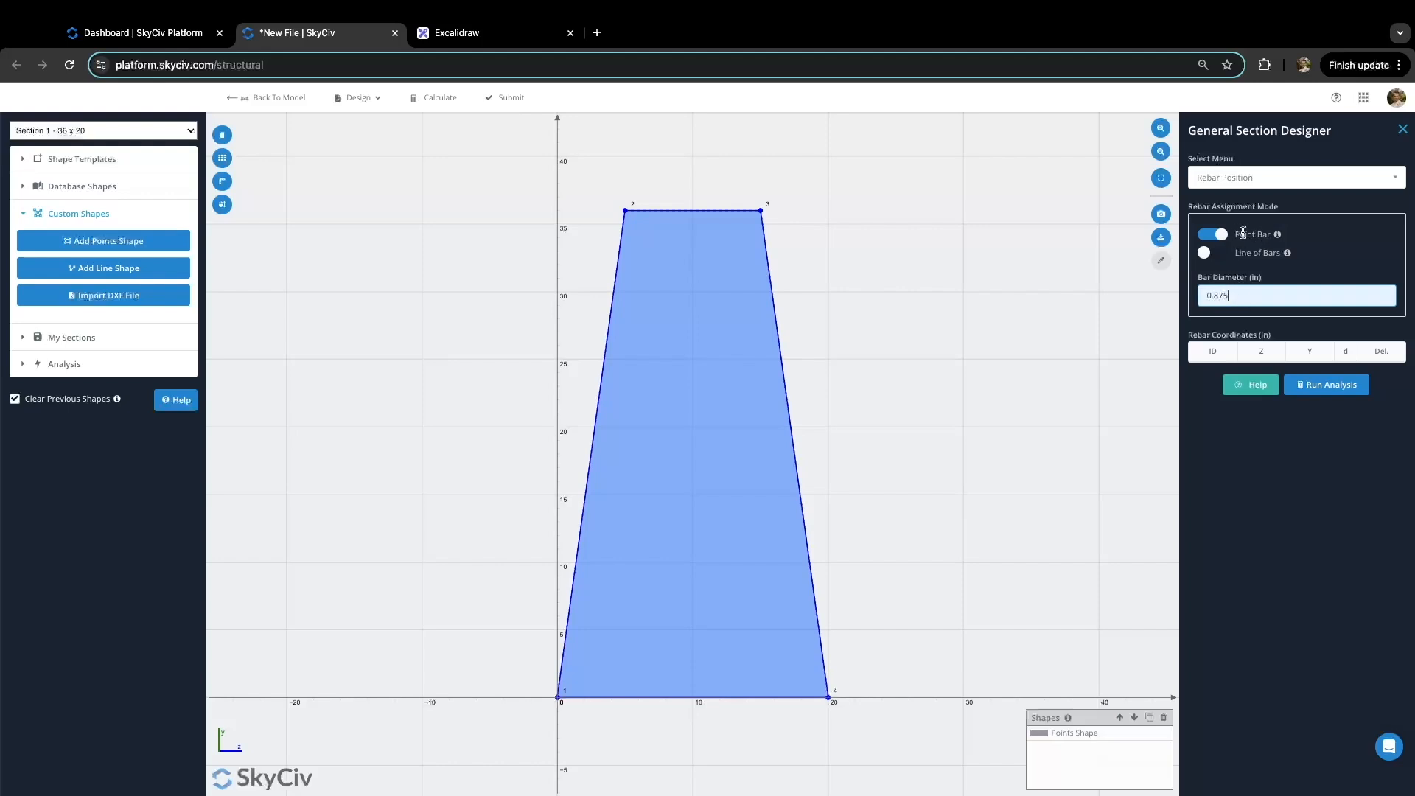
pyautogui.click(642, 230)
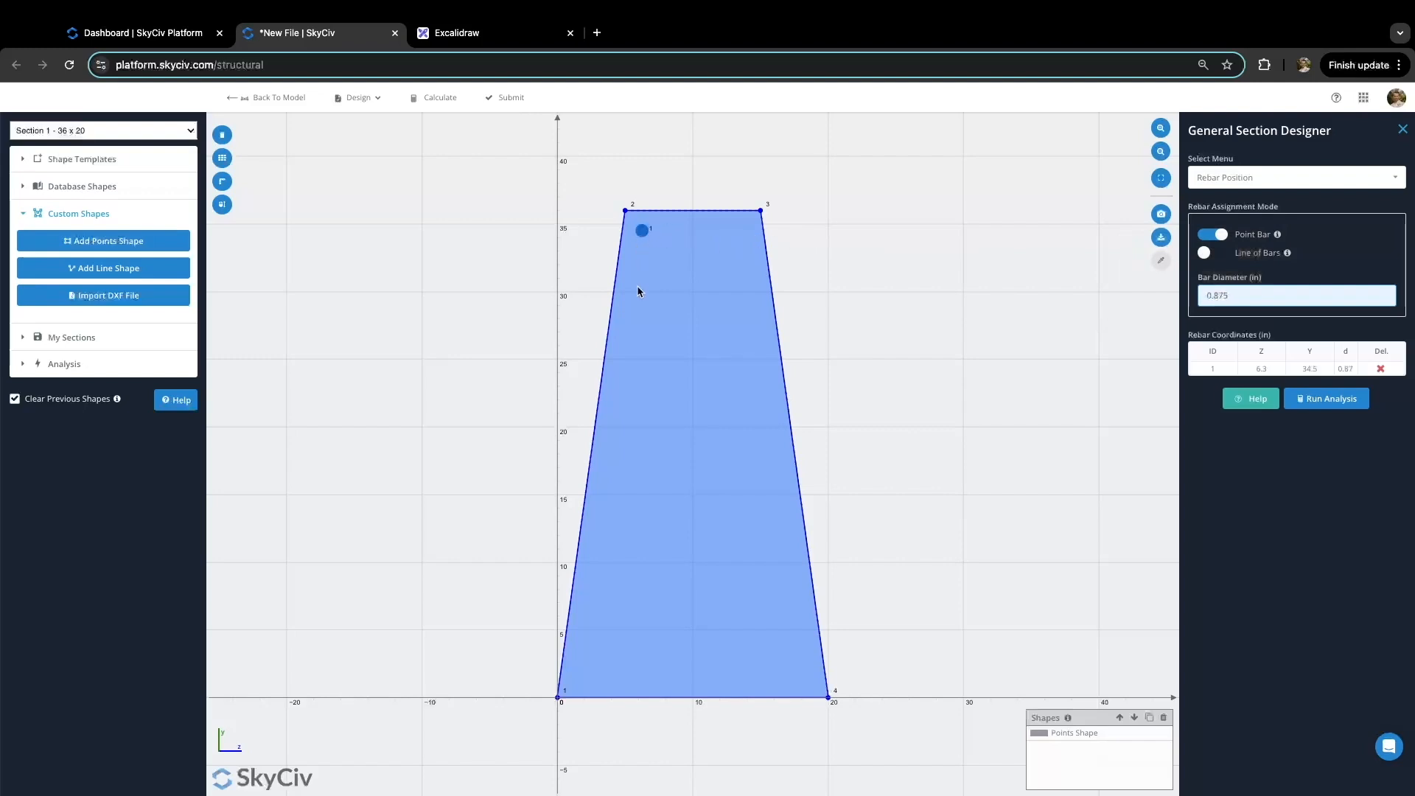
pyautogui.click(628, 324)
pyautogui.click(610, 440)
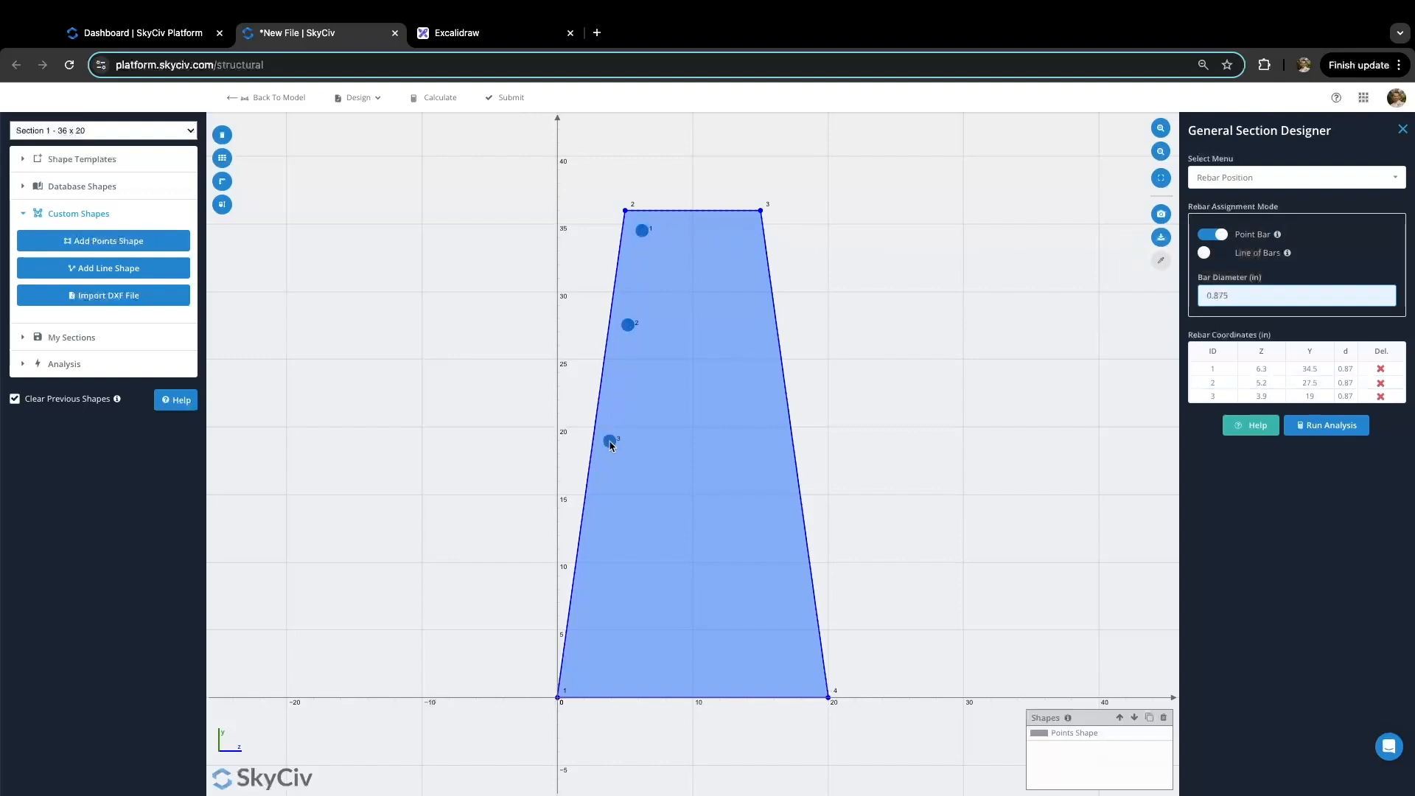
pyautogui.click(597, 559)
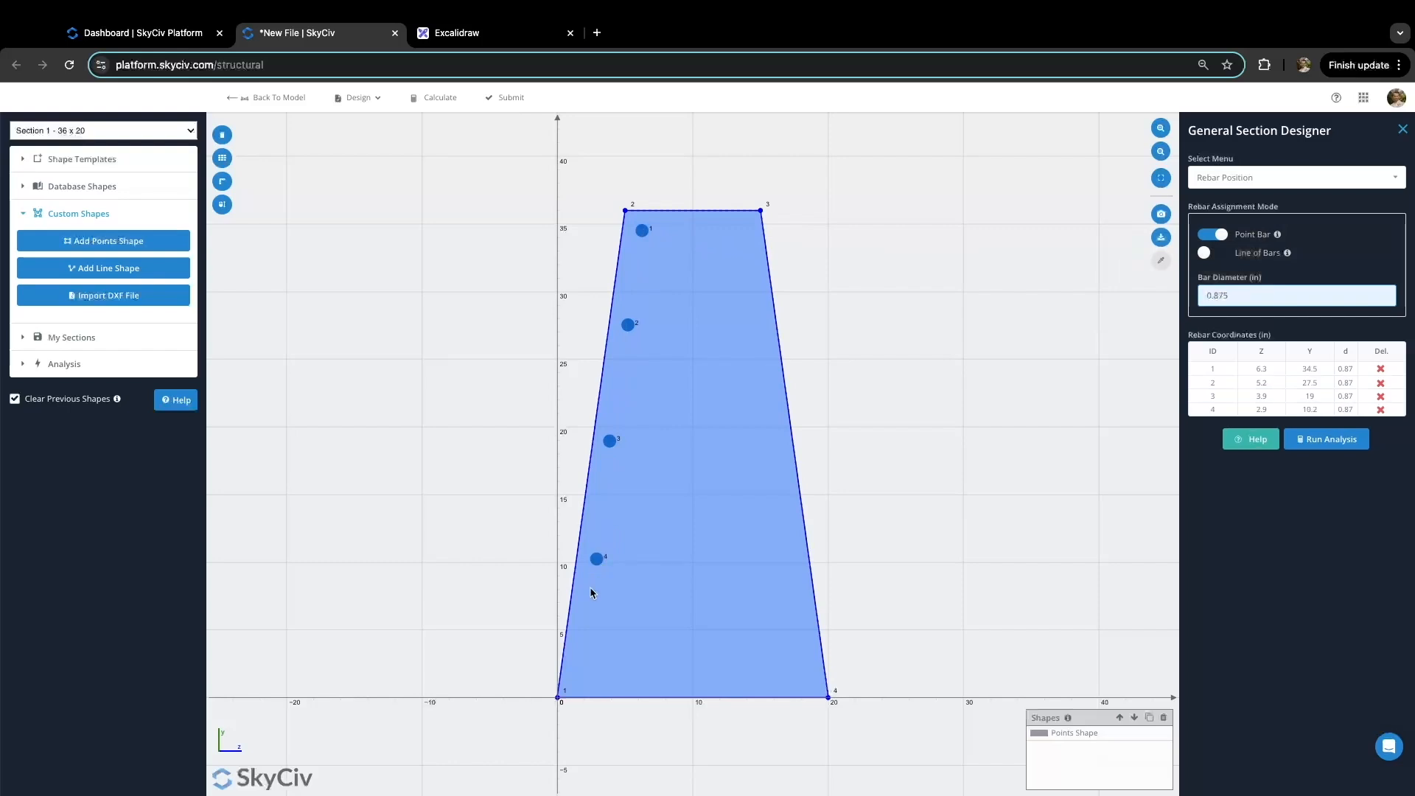
pyautogui.click(582, 665)
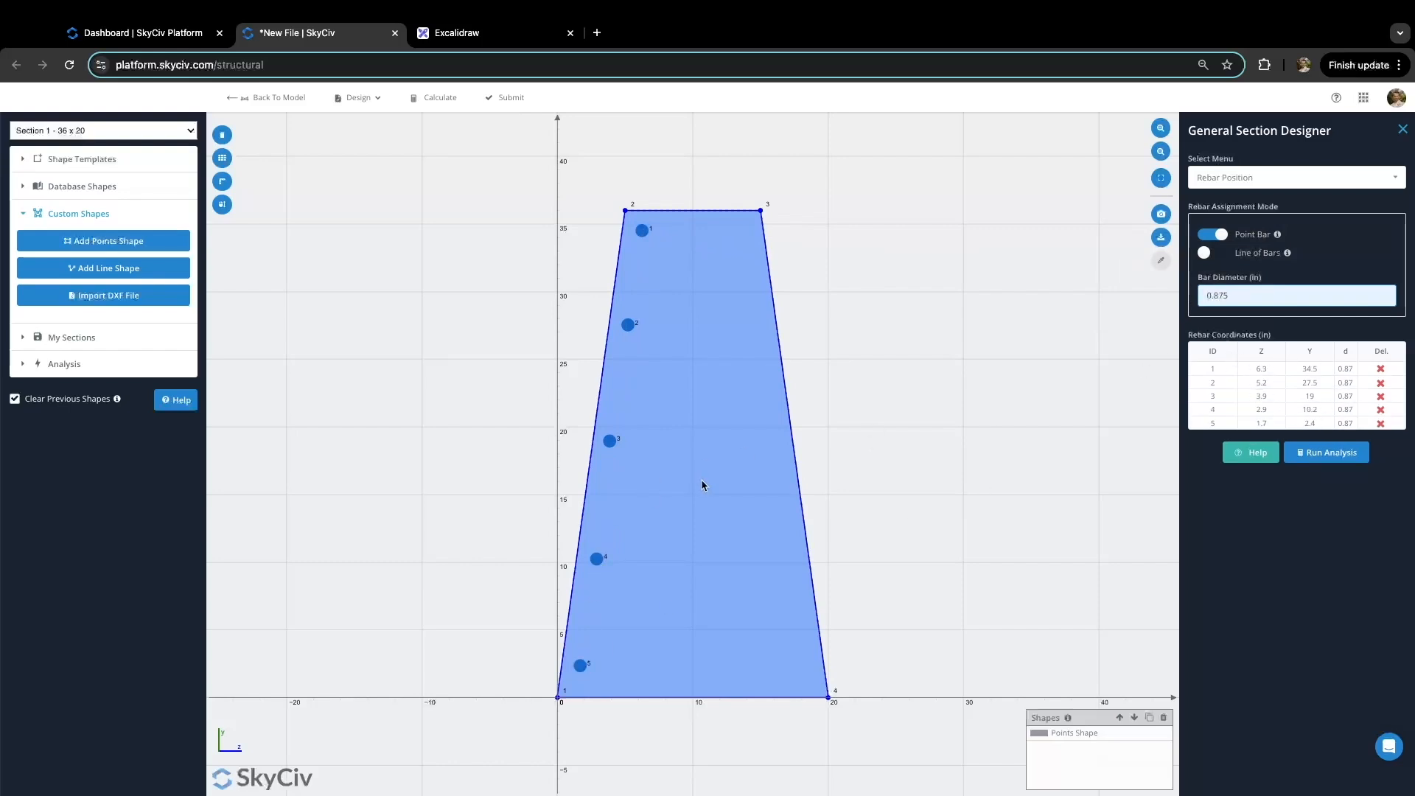
# Step: Set bar 1 to Z 6.5, Y 34.5 and bar 2 to Z 5.25, Y 26.23
pyautogui.click(1256, 369)
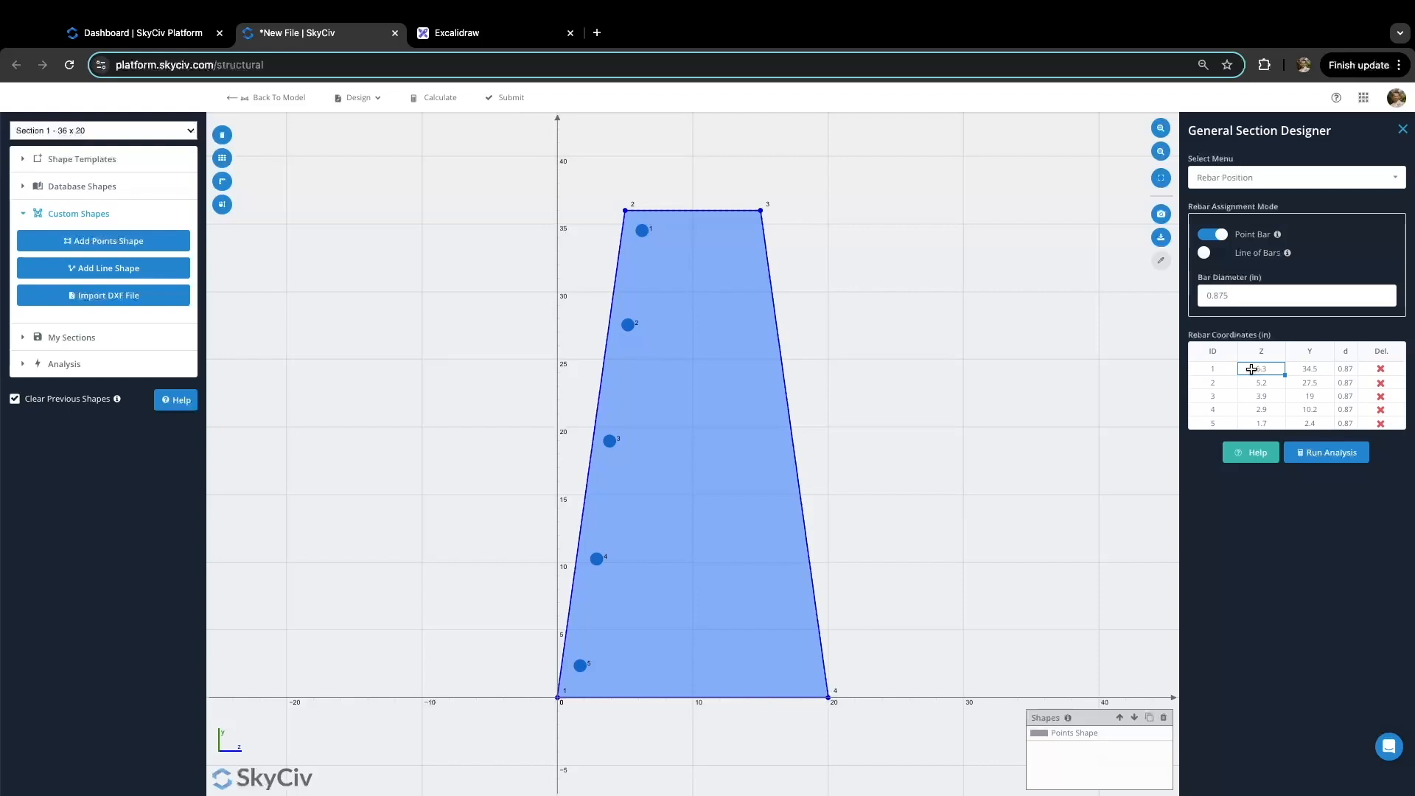
pyautogui.press('BackSpace')
pyautogui.press('Tab')
pyautogui.write('34.5')
pyautogui.click(1257, 383)
pyautogui.press('BackSpace')
pyautogui.press('Tab')
pyautogui.write('26.23')
# Step: Set bars 3–5 to (Z 4, Y 18), (2.75, 9.75) and (1.5, 1.5)
pyautogui.click(1261, 396)
pyautogui.write('4')
pyautogui.press('Tab')
pyautogui.write('18')
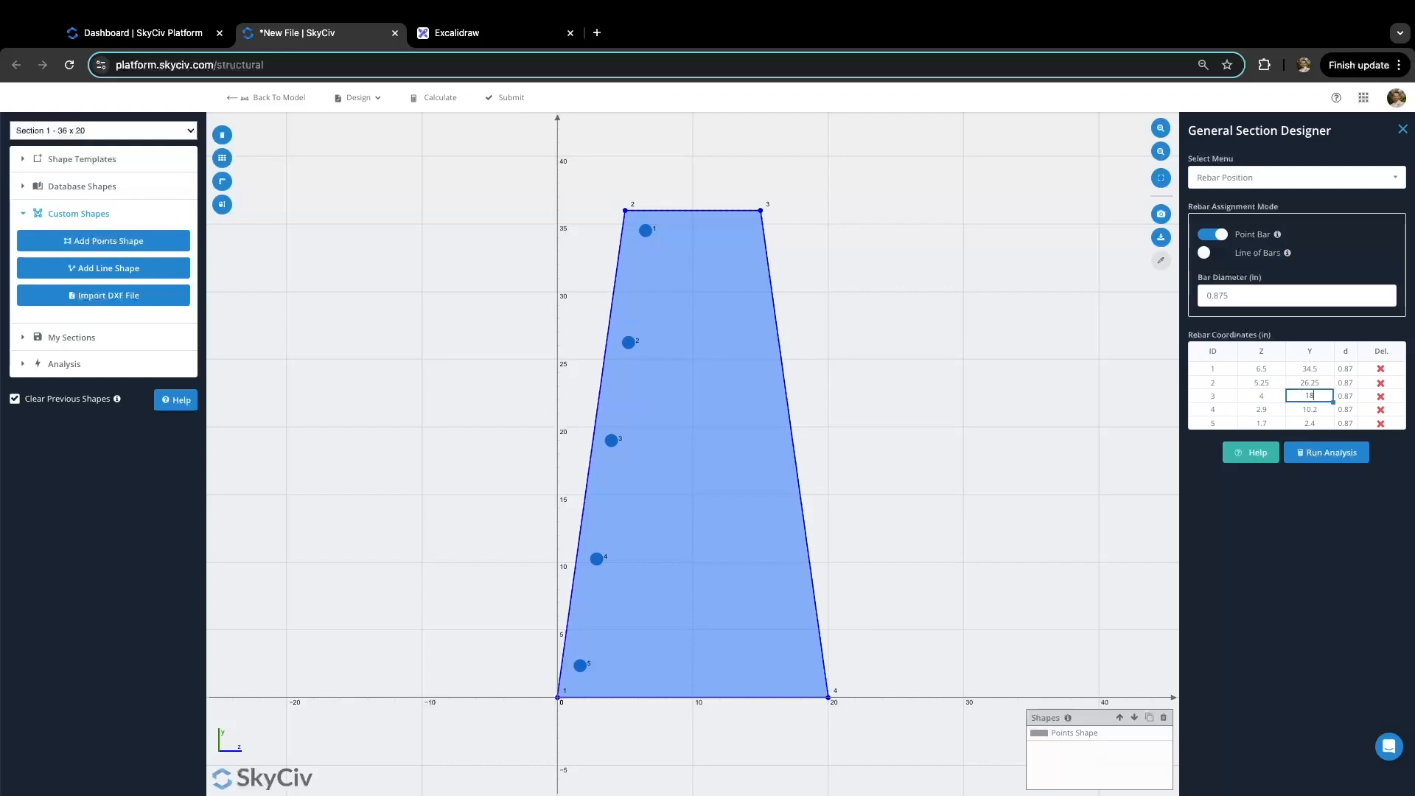
pyautogui.click(1243, 409)
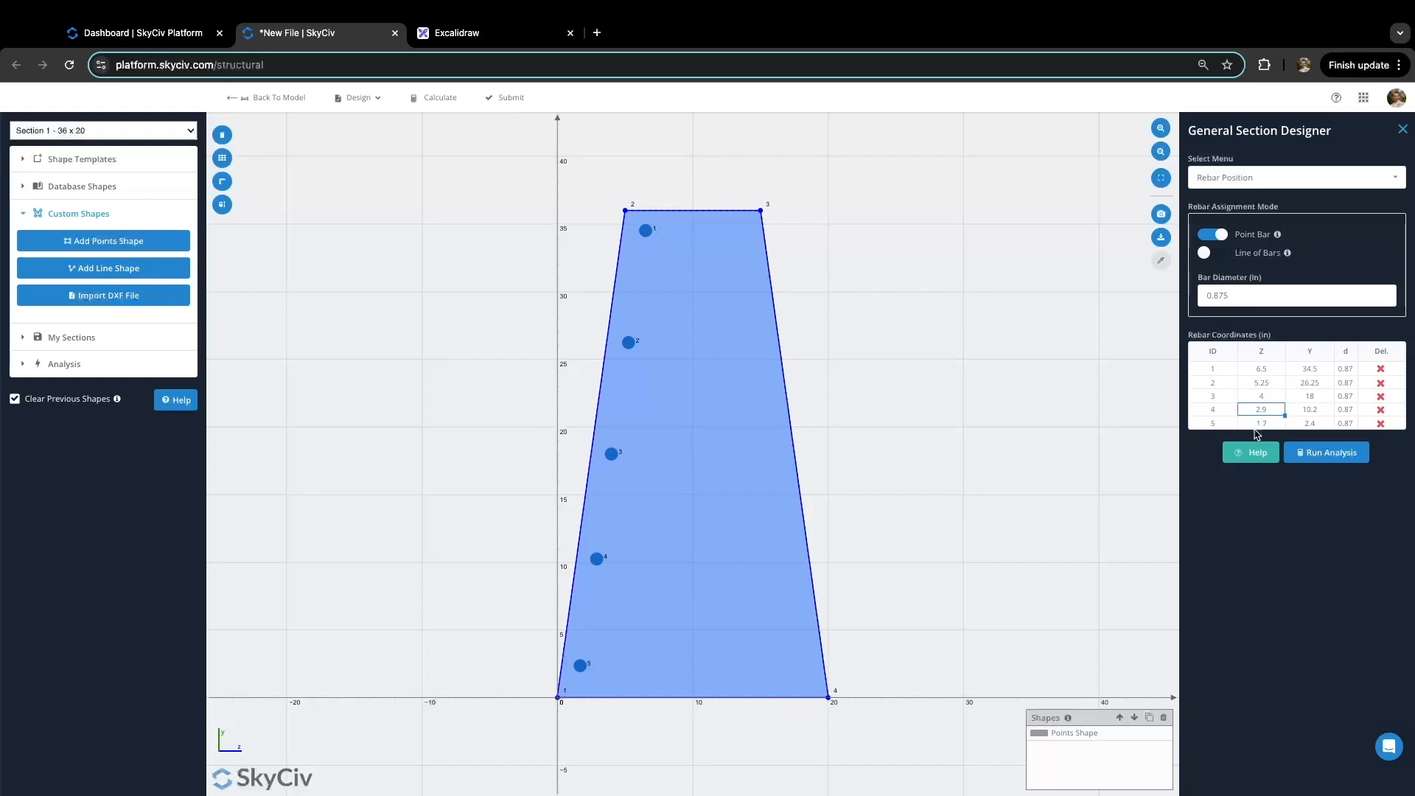
pyautogui.write('2')
pyautogui.press('Tab')
pyautogui.write('9')
pyautogui.click(1267, 423)
pyautogui.write('1.5')
pyautogui.press('Tab')
pyautogui.write('1')
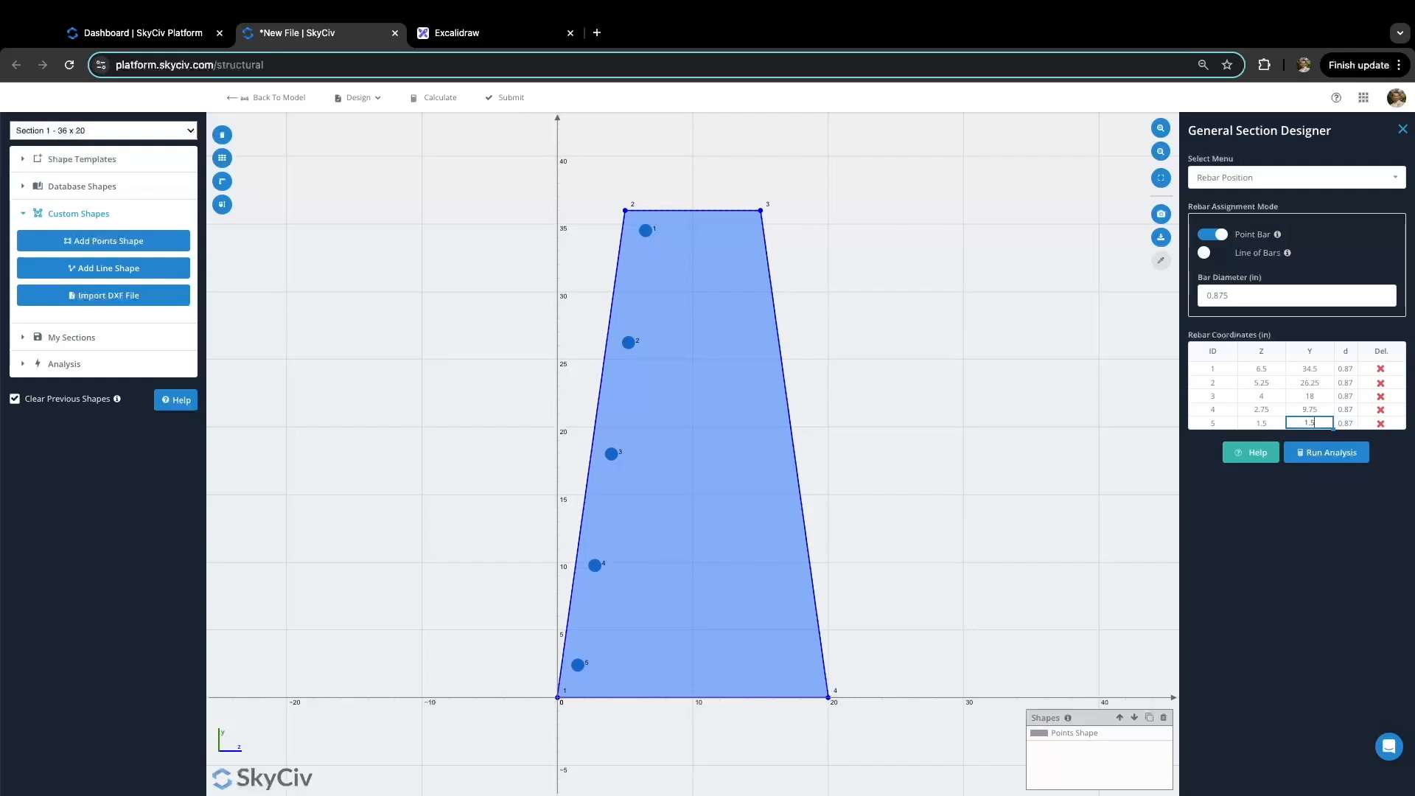
pyautogui.write('.5')
pyautogui.click(1310, 396)
pyautogui.click(1206, 255)
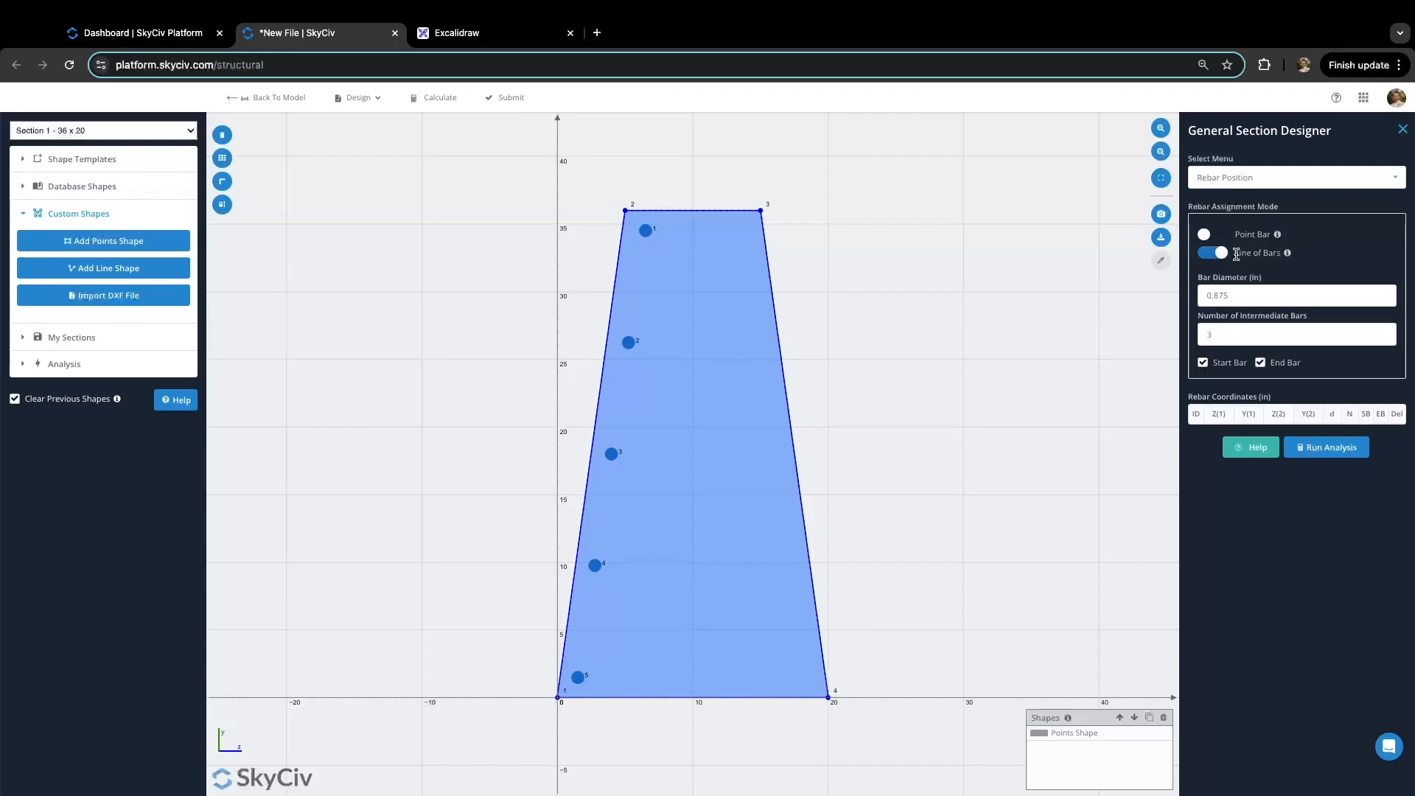
# Step: Draw a line of bars from the section's top-right corner to its bottom-right corner
pyautogui.moveTo(1288, 255)
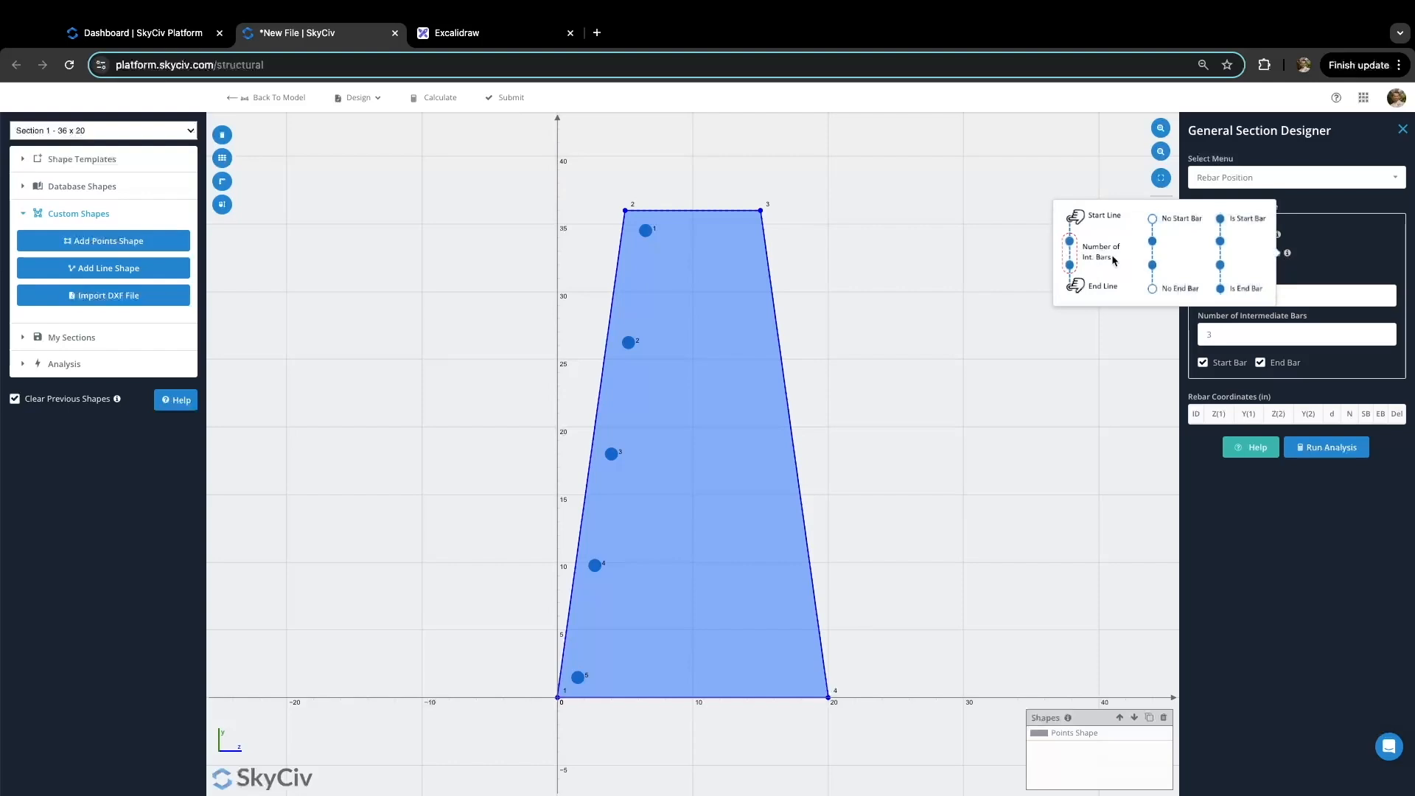
pyautogui.click(740, 230)
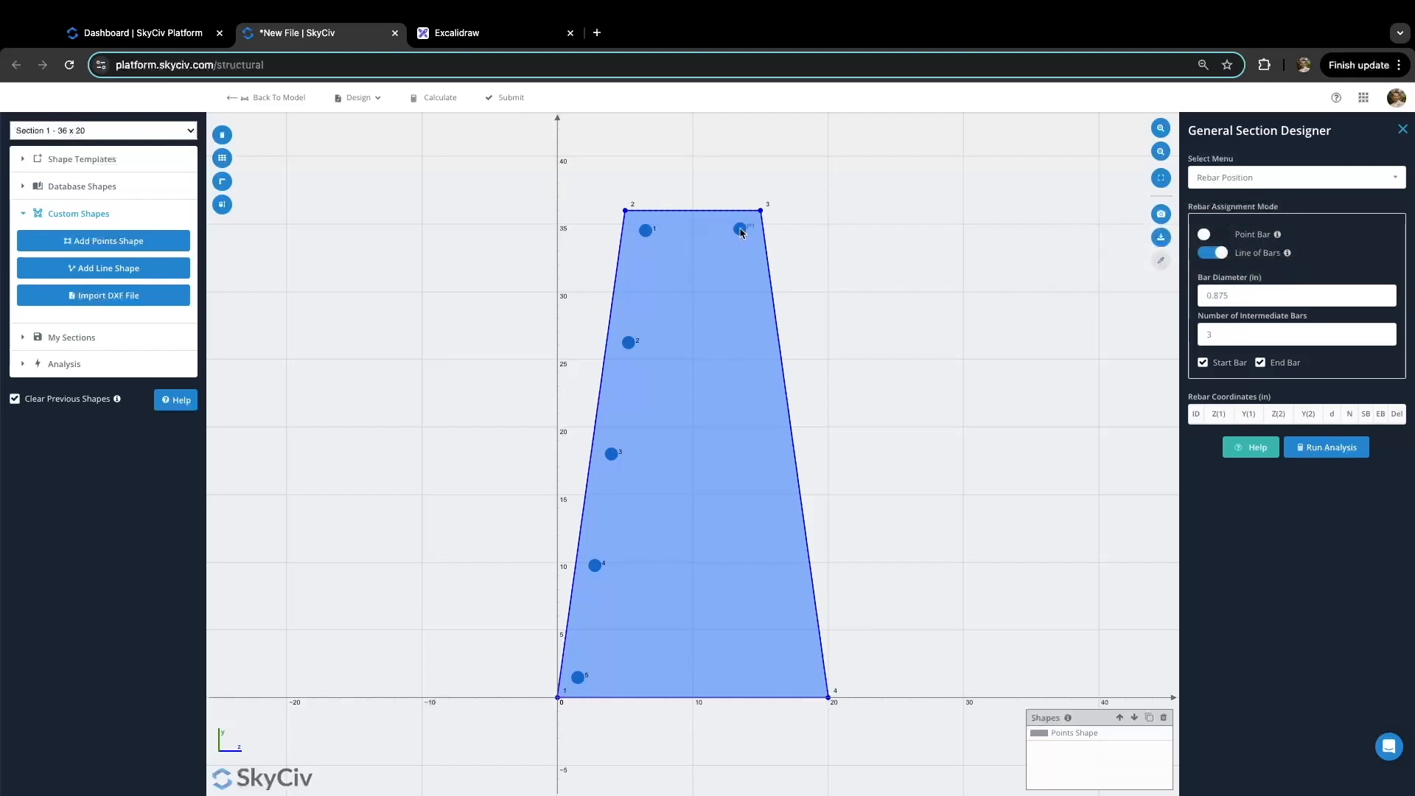
pyautogui.click(802, 680)
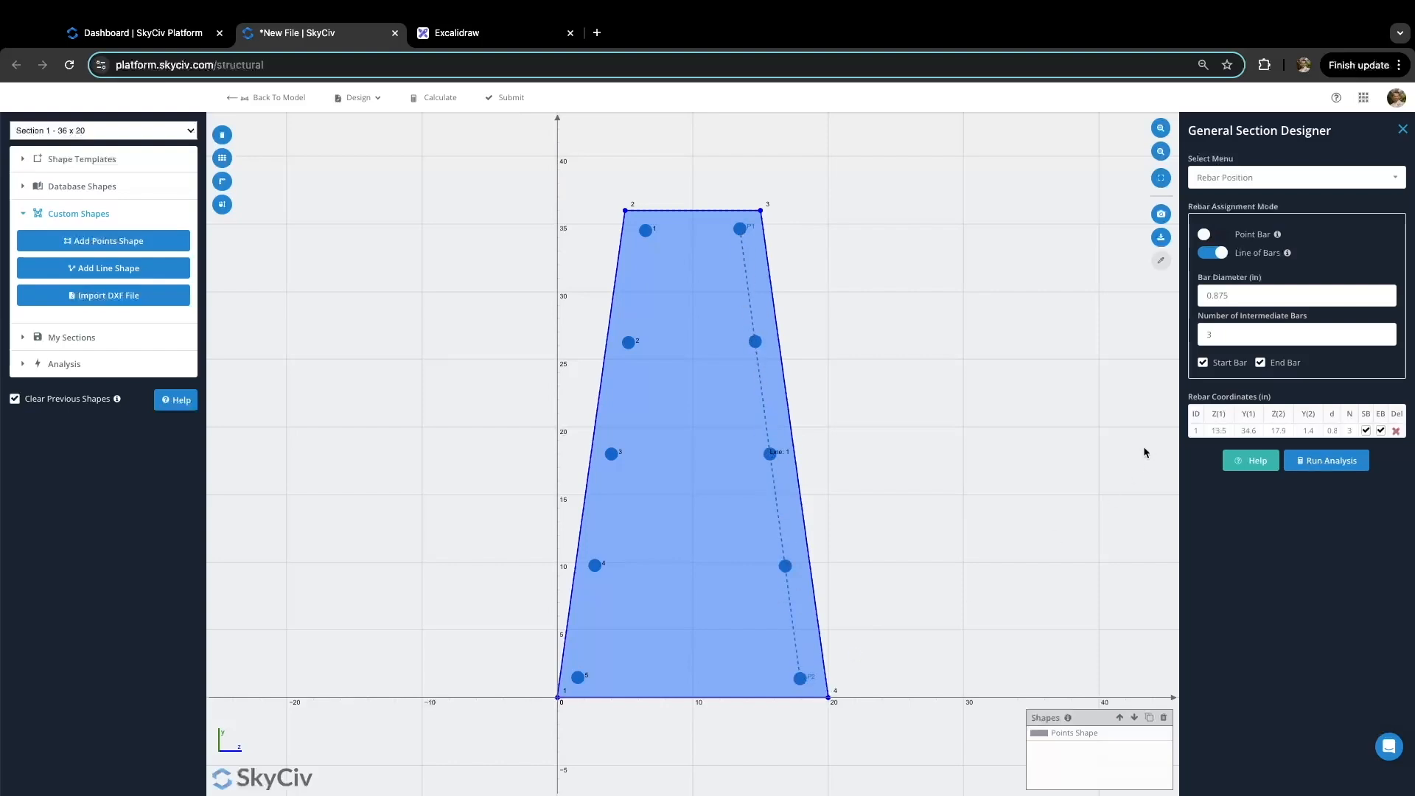
# Step: Set the bar line's start to (13.5, 34.5) and end to (18.5, 1.5)
pyautogui.click(1218, 431)
pyautogui.click(1249, 431)
pyautogui.press('BackSpace')
pyautogui.press('BackSpace')
pyautogui.click(1279, 431)
pyautogui.press('BackSpace')
pyautogui.press('BackSpace')
pyautogui.press('BackSpace')
pyautogui.write('8')
pyautogui.press('Tab')
pyautogui.write('1')
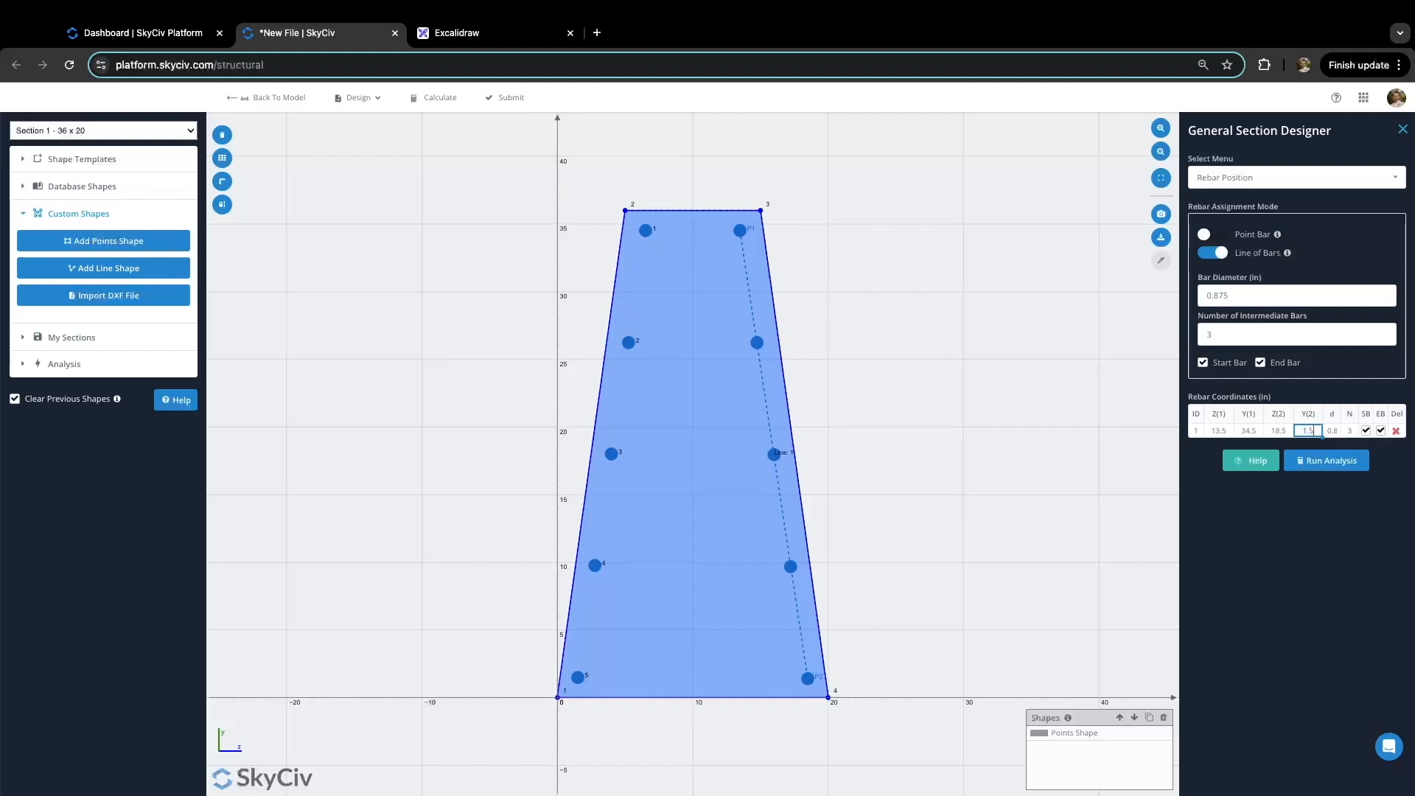
pyautogui.click(1332, 431)
pyautogui.click(1318, 179)
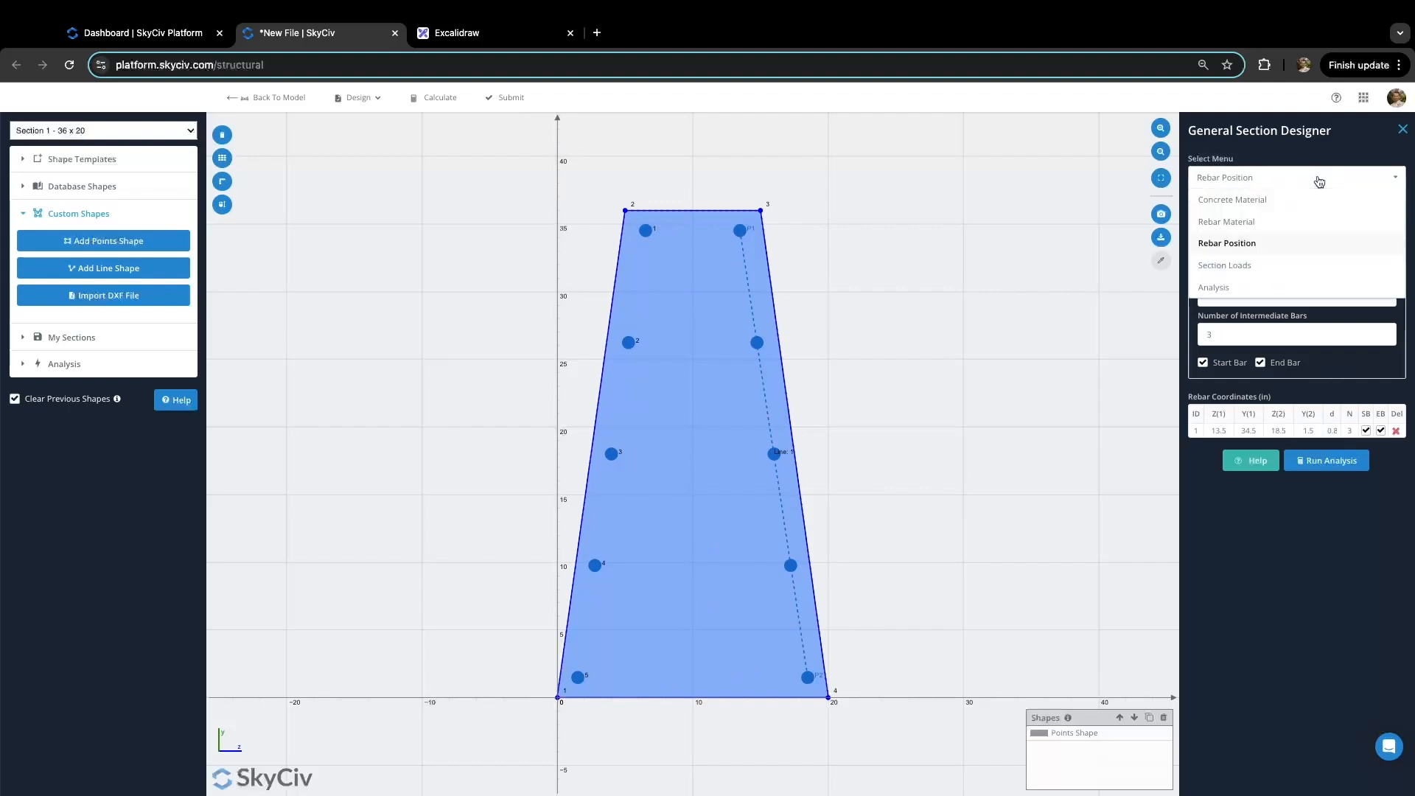
# Step: Review the section load cases, ranging from 150 to 192.15 kip
pyautogui.click(1285, 270)
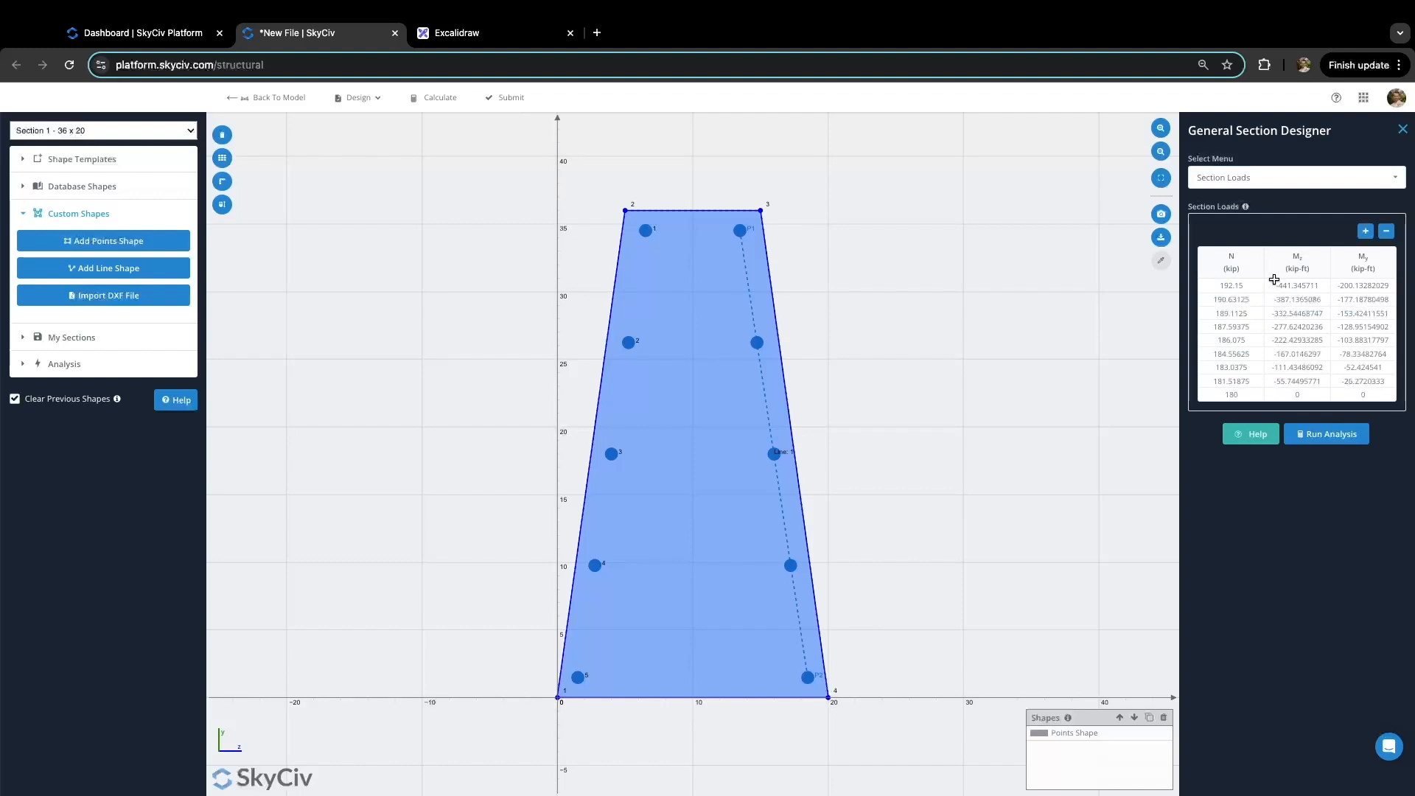
pyautogui.moveTo(1234, 285); pyautogui.dragTo(1361, 389)
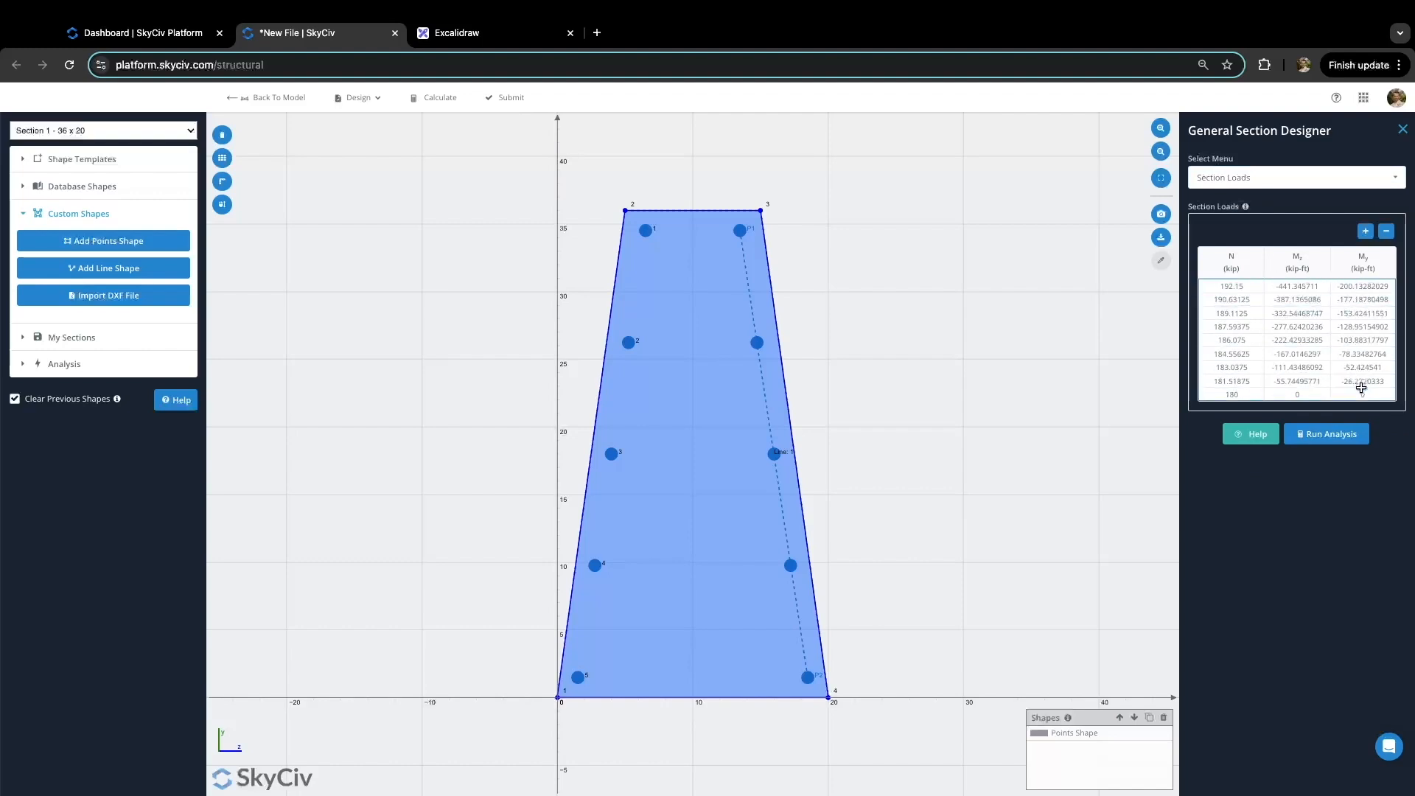
pyautogui.click(1240, 286)
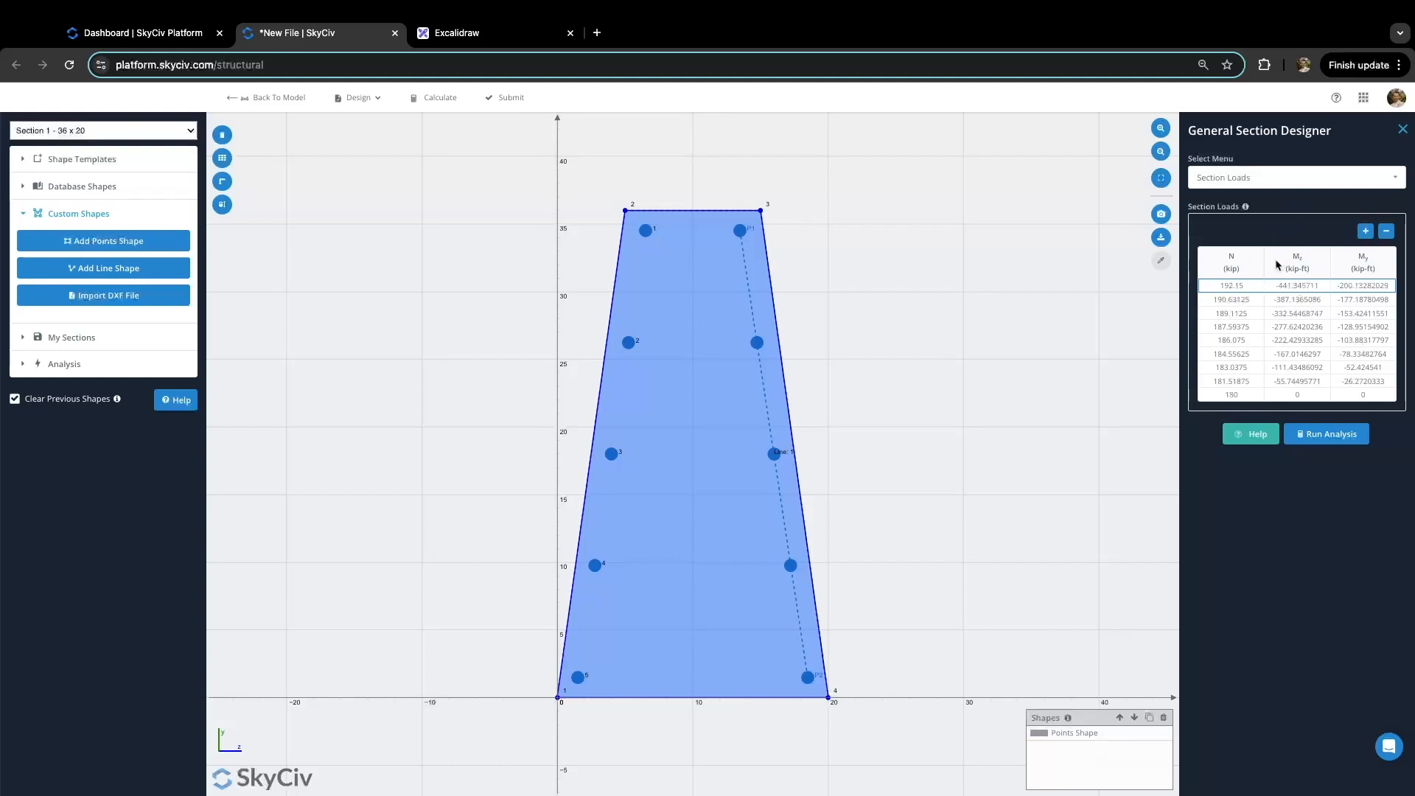
# Step: Go to the Analysis page and bring up the design code choices
pyautogui.click(1290, 184)
pyautogui.click(1267, 283)
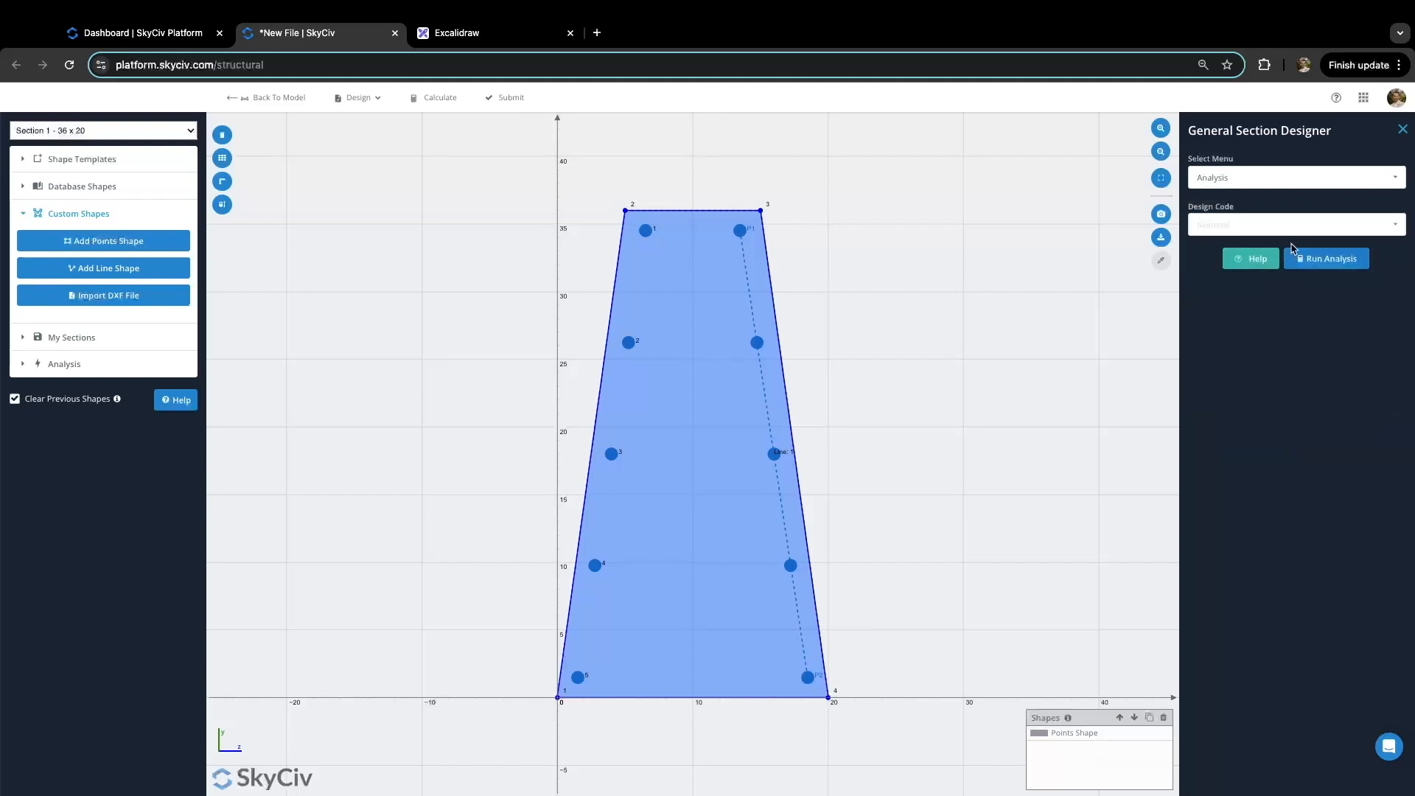
pyautogui.click(1349, 231)
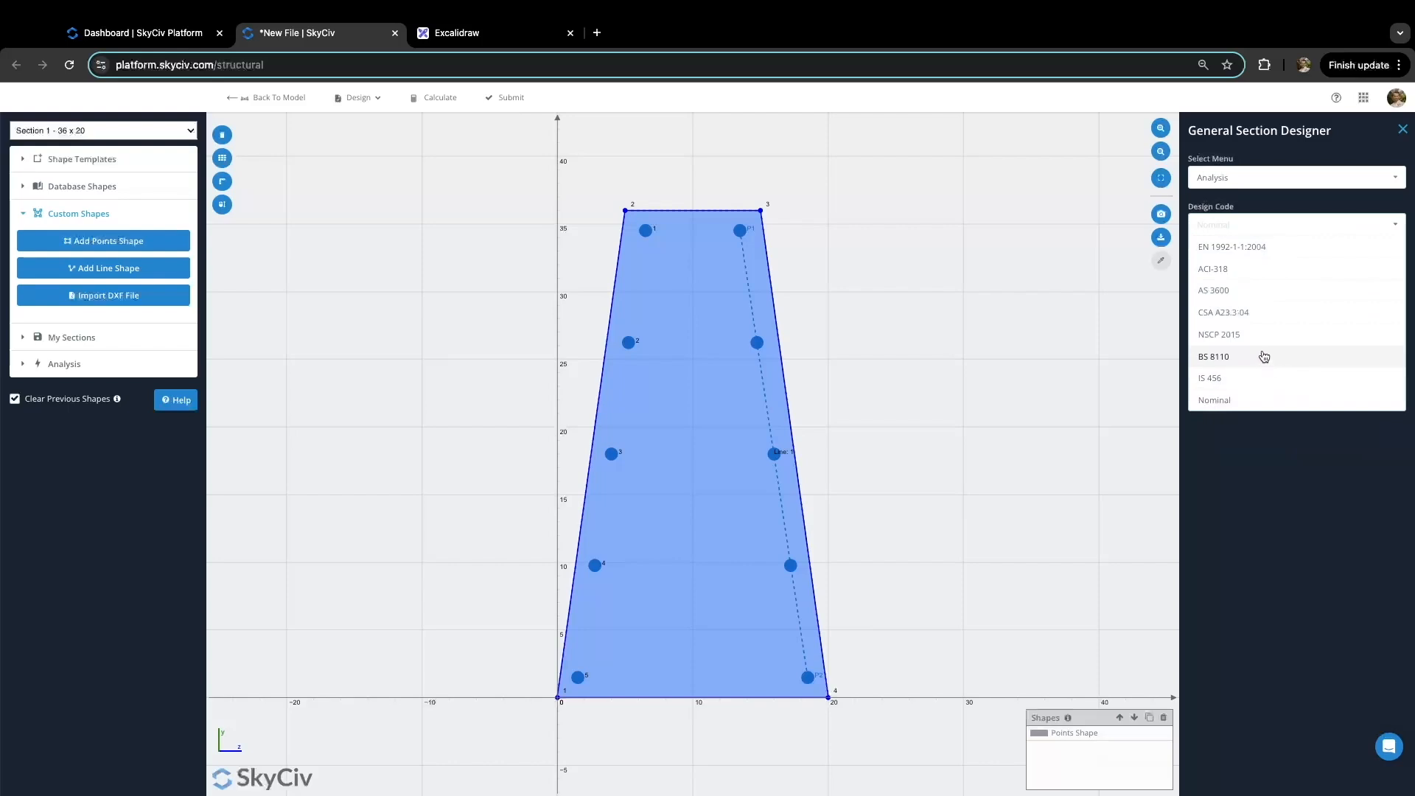
# Step: Run the ACI-318 analysis, inspect load 1's failing 1.133 ratio, and open the summary report
pyautogui.click(1284, 275)
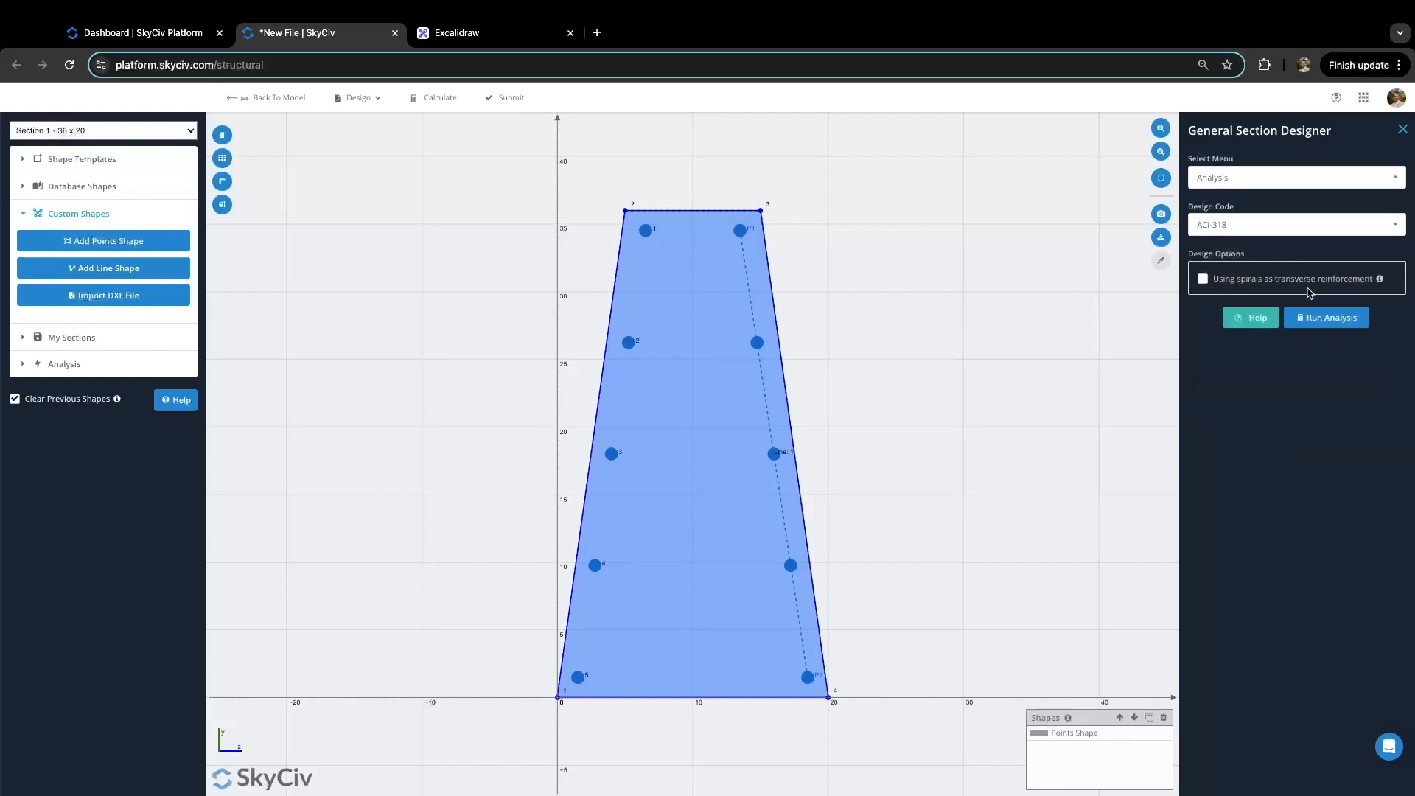
pyautogui.click(1335, 323)
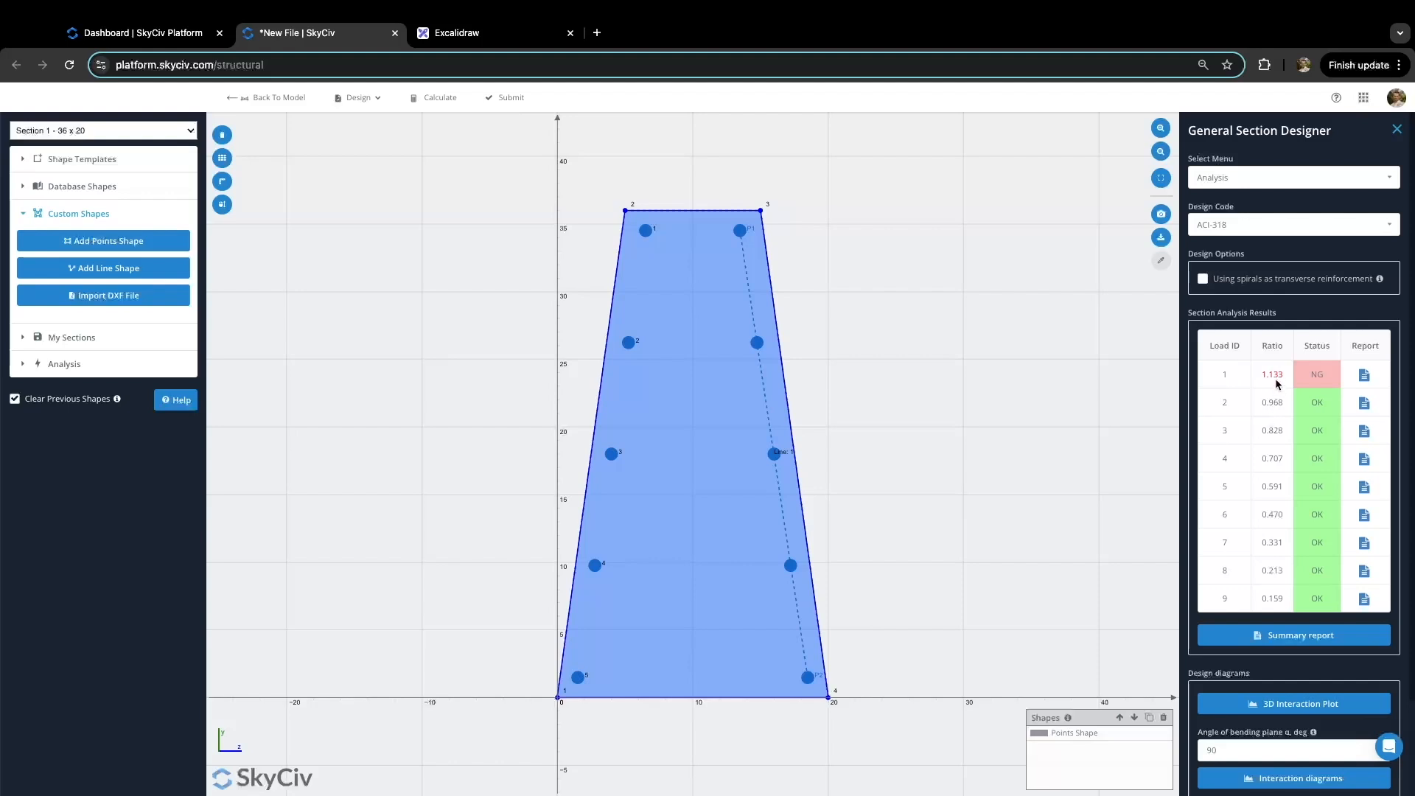
pyautogui.click(1364, 375)
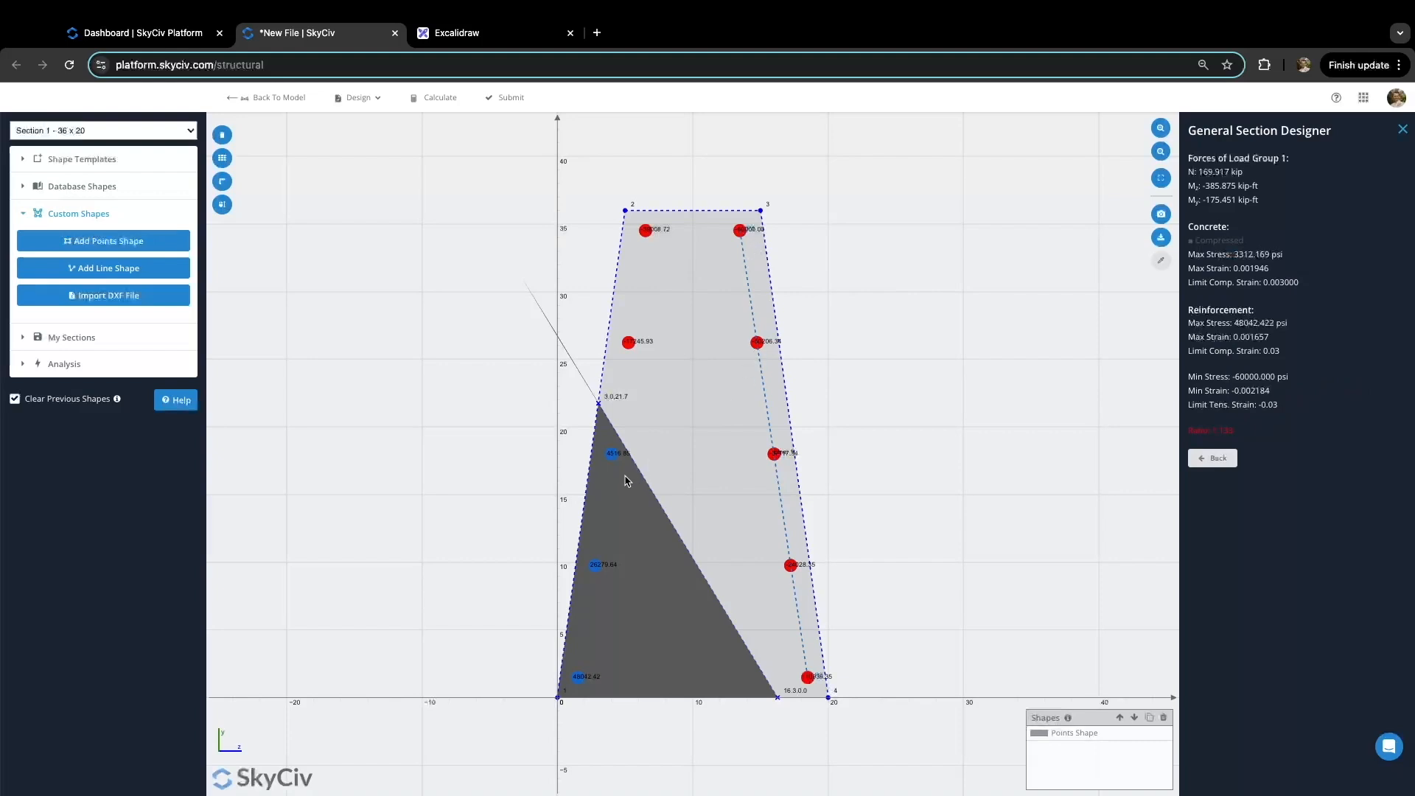
pyautogui.click(1213, 458)
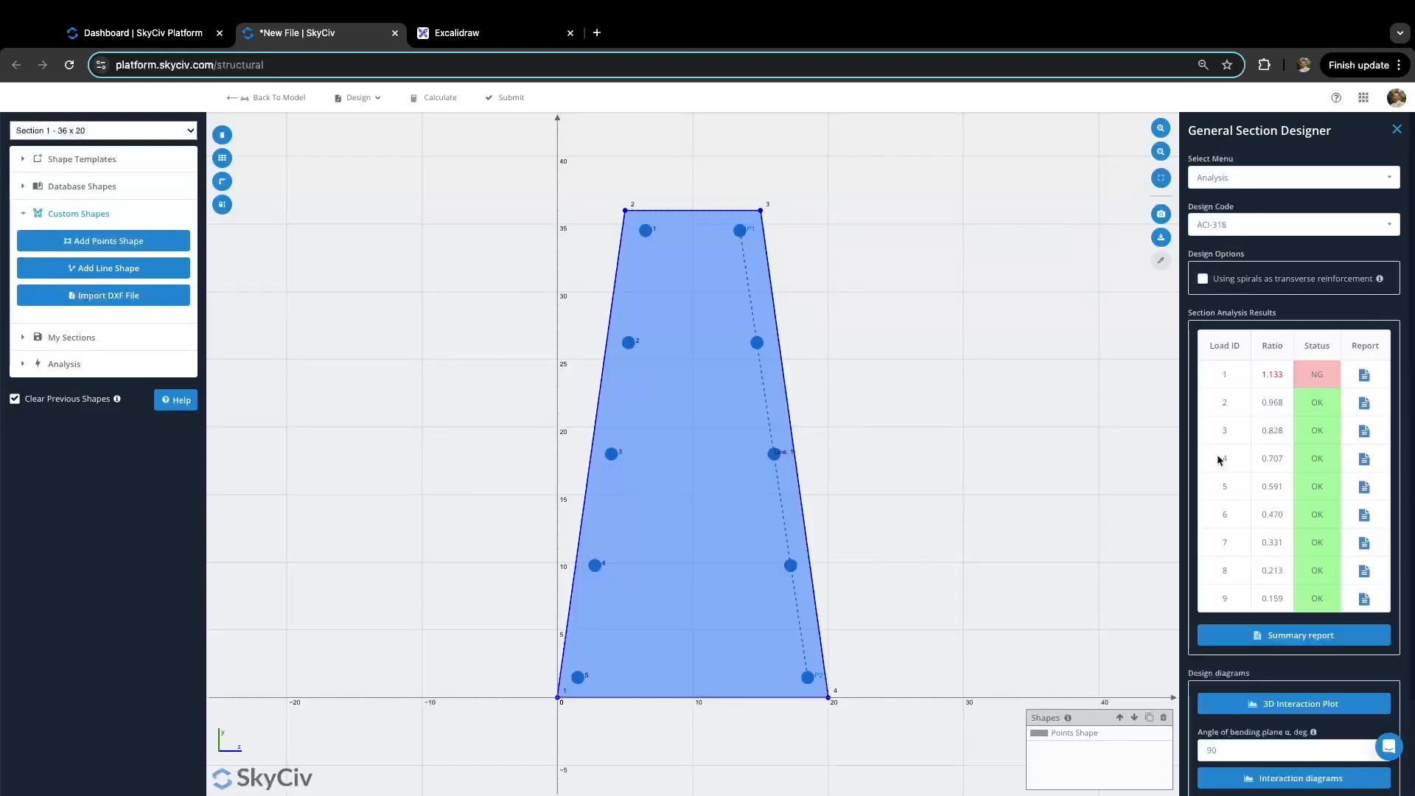
pyautogui.click(1318, 638)
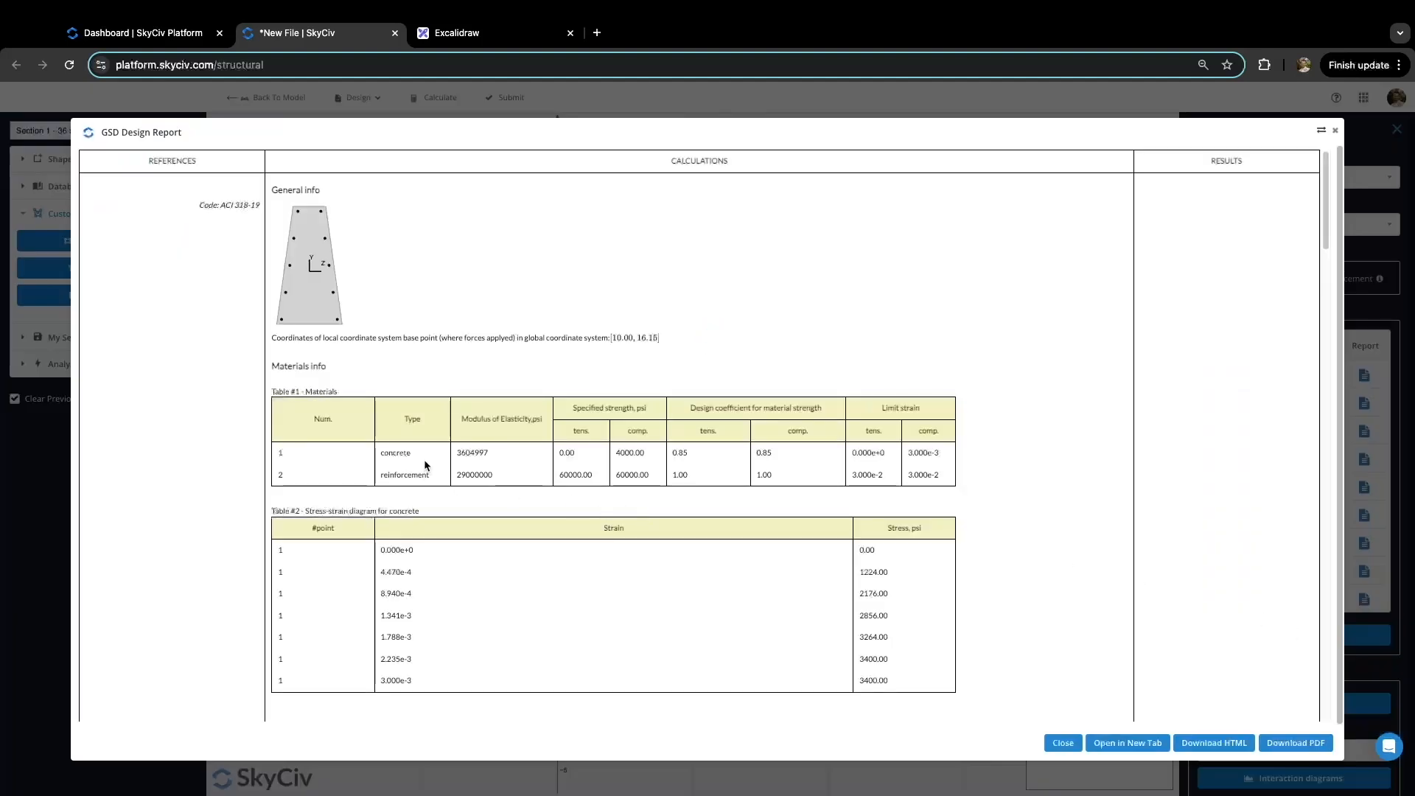
# Step: Scroll to the strength checks and inspect load 1's applied forces and limit-state N of 169.92
pyautogui.scroll(-1, 423, 457)
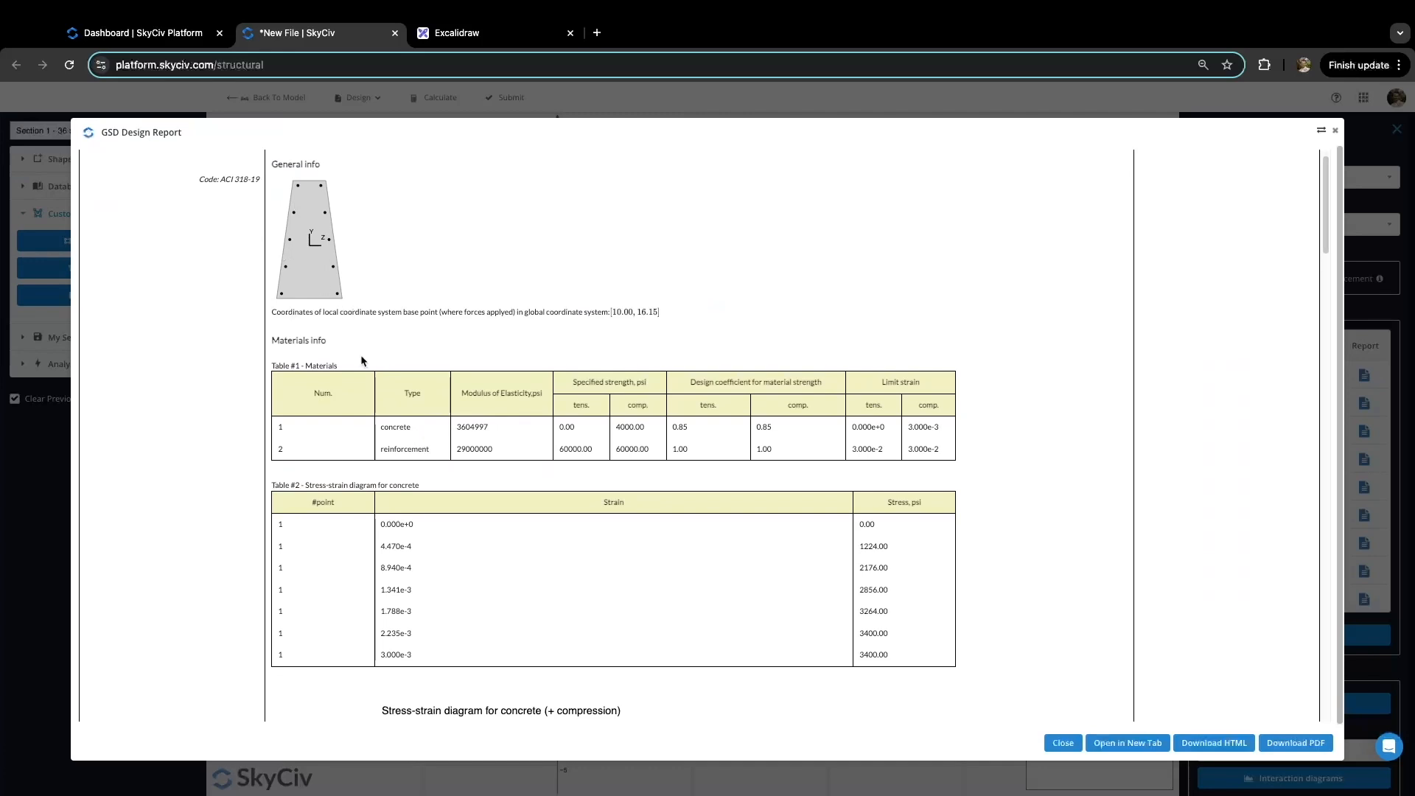
pyautogui.scroll(-6, 357, 376)
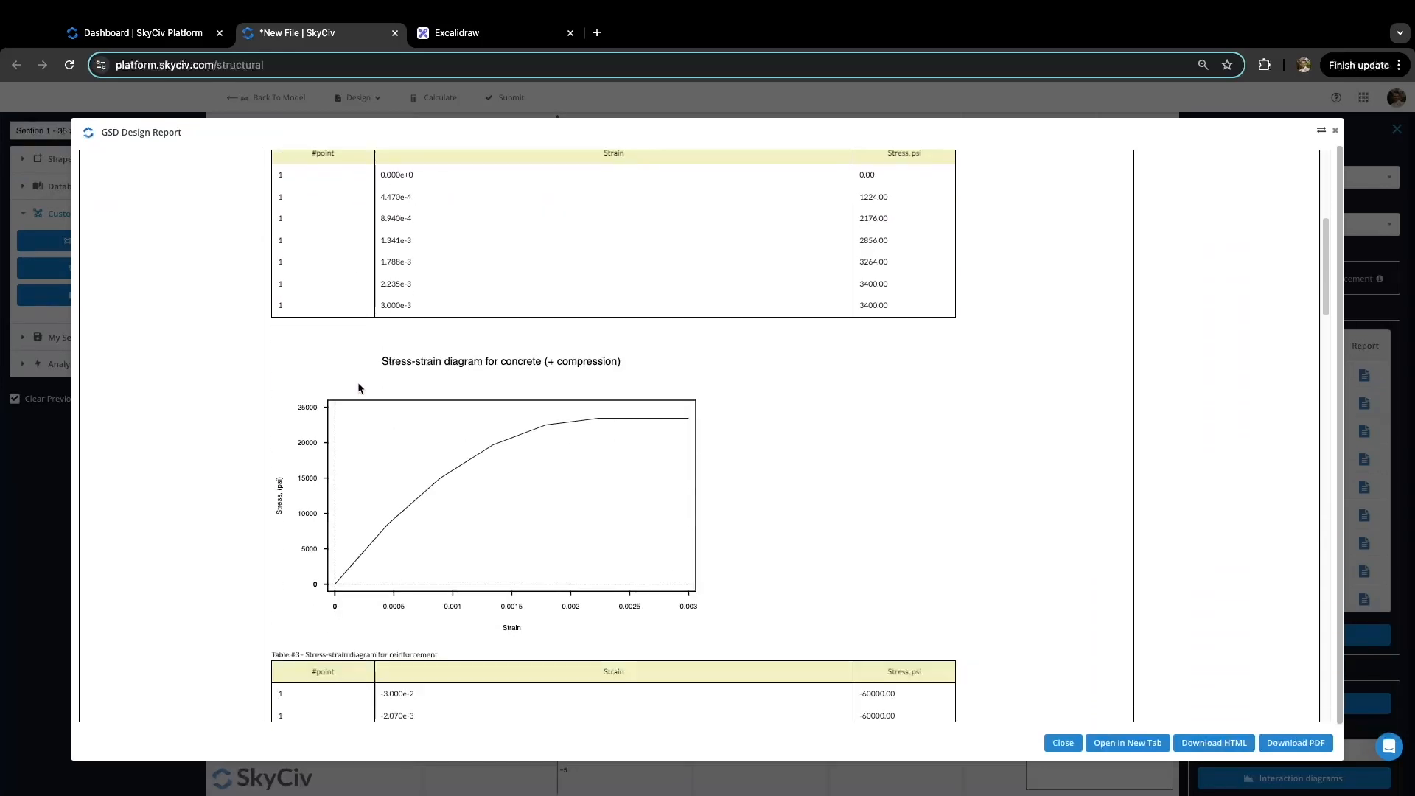
pyautogui.scroll(-8, 360, 388)
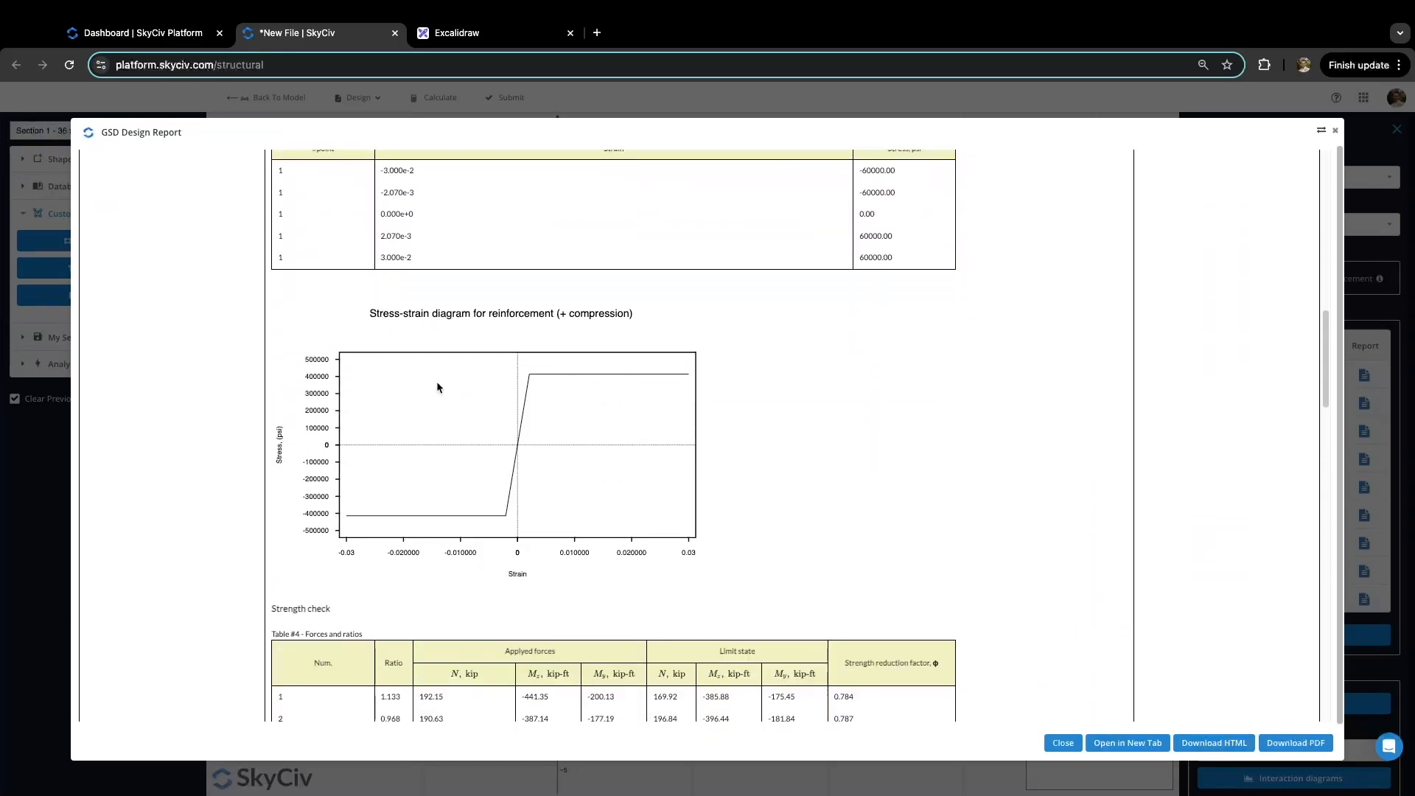
pyautogui.scroll(-3, 450, 382)
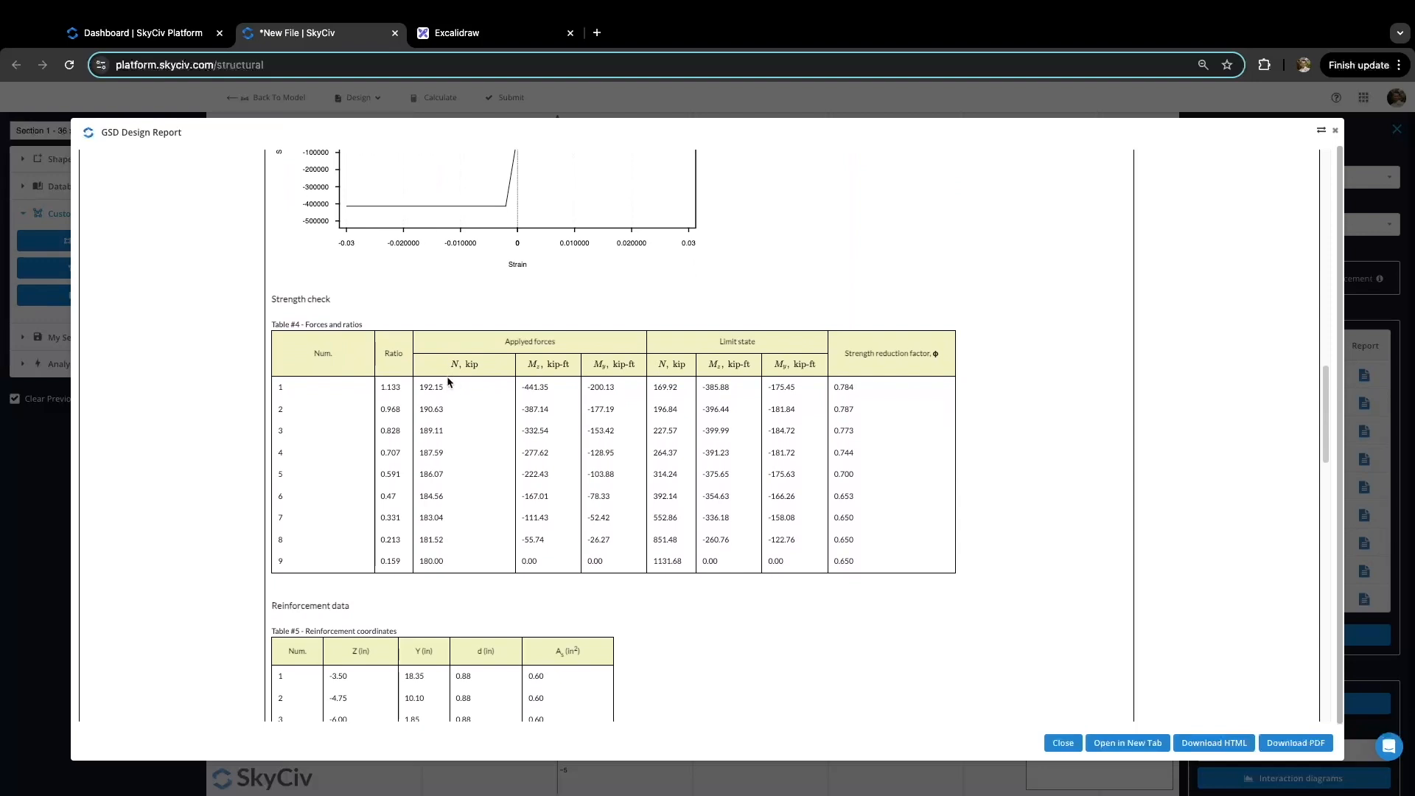
pyautogui.scroll(-1, 442, 380)
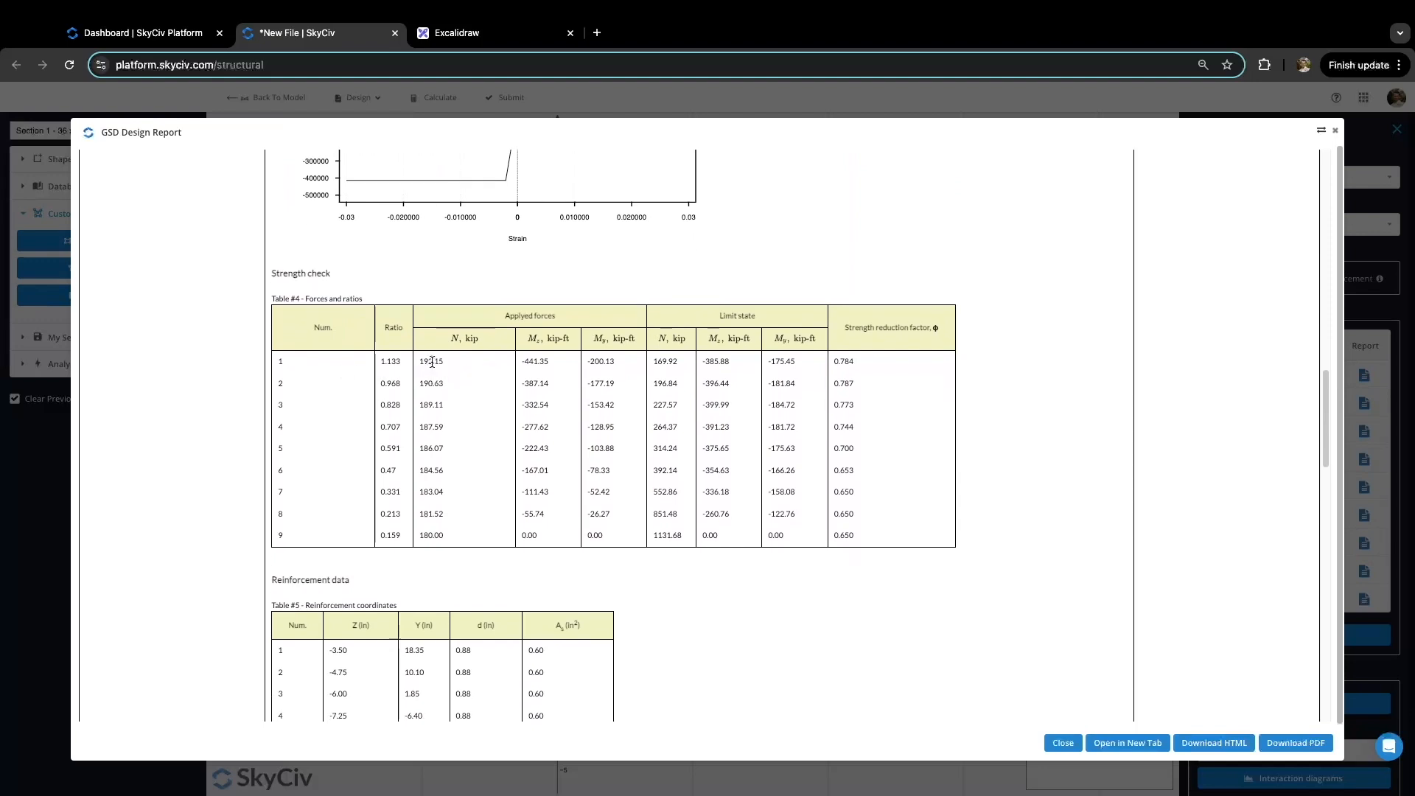
pyautogui.moveTo(419, 361); pyautogui.dragTo(633, 357)
pyautogui.click(672, 362)
pyautogui.doubleClick(684, 362)
pyautogui.click(721, 362)
# Step: Scroll through the rest of the GSD Design Report, then close it
pyautogui.scroll(-5, 569, 393)
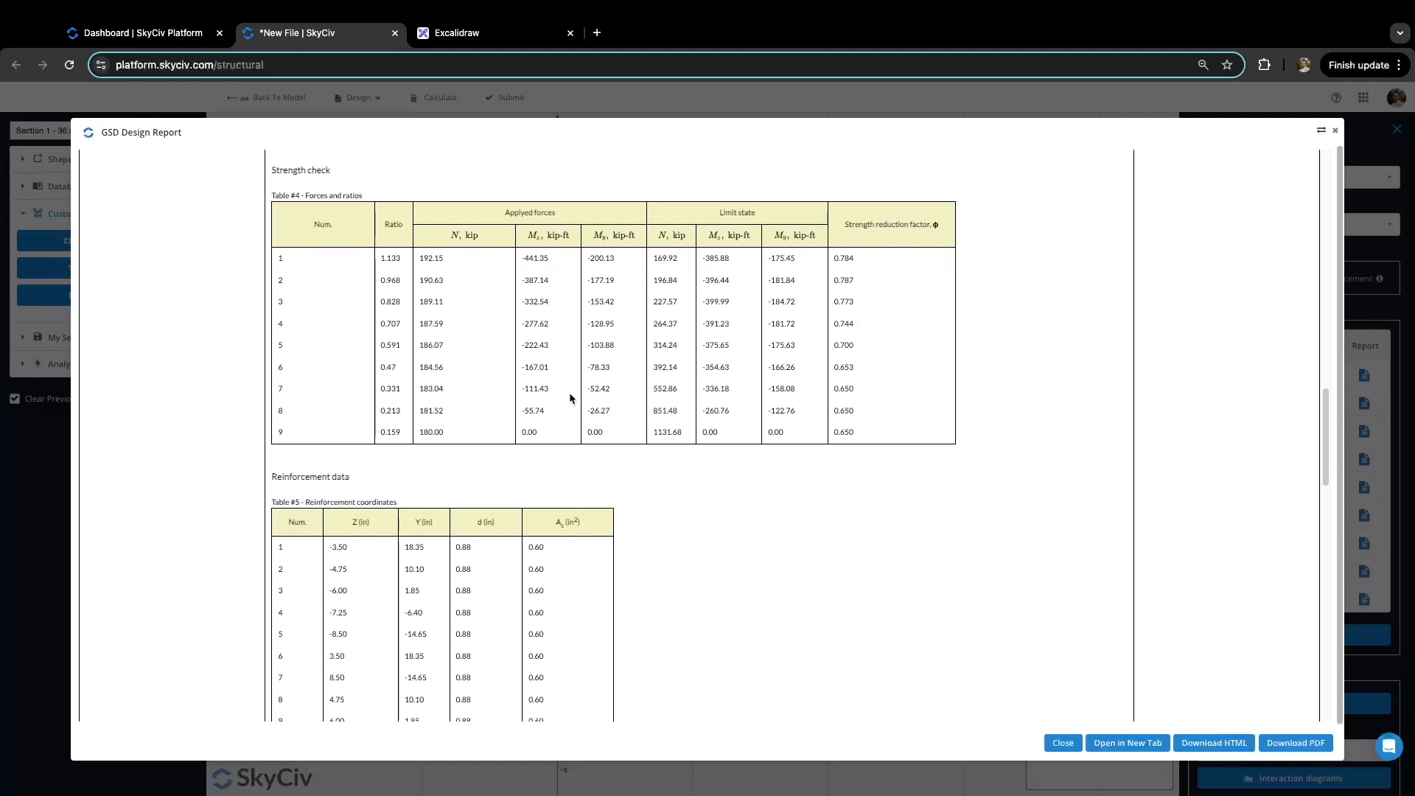
pyautogui.scroll(-15, 569, 396)
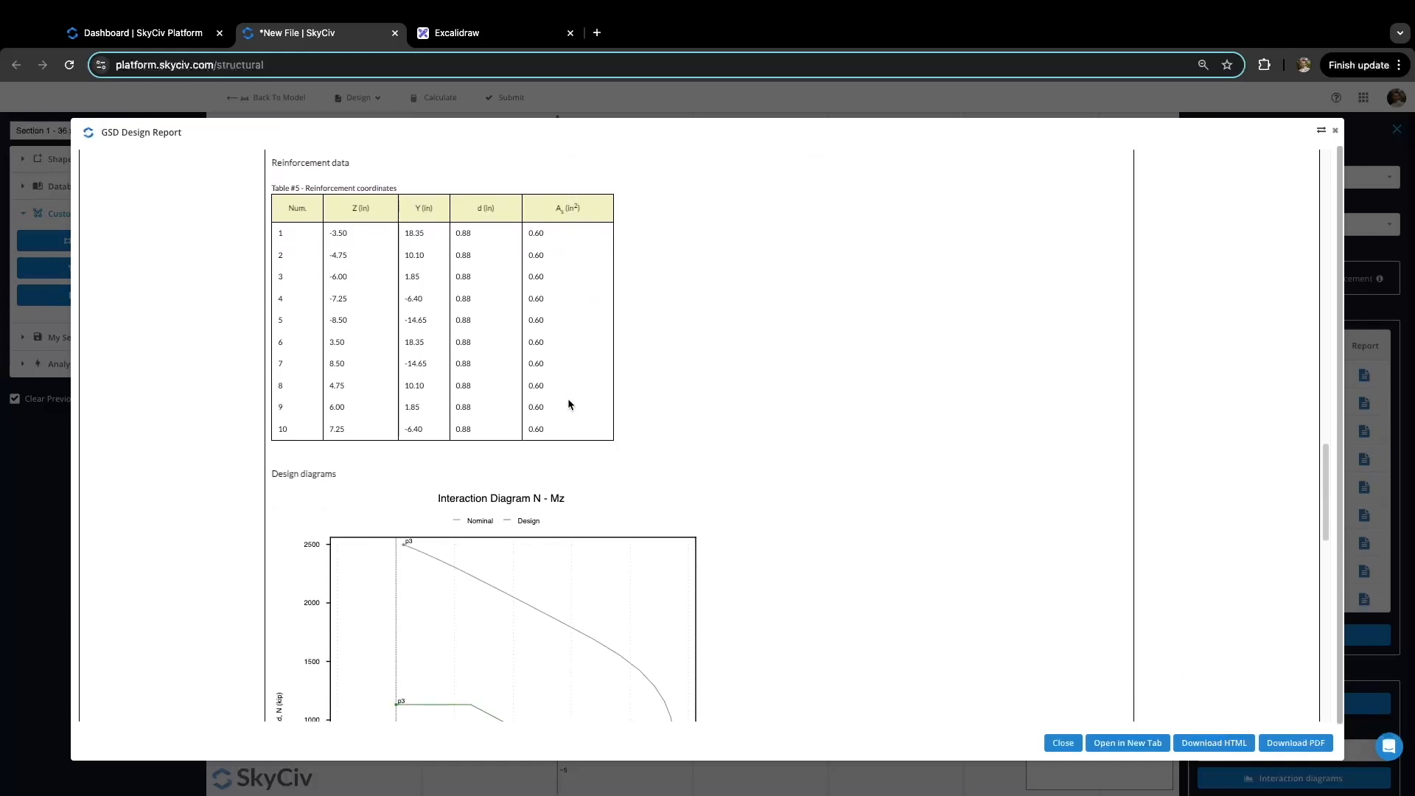
pyautogui.scroll(-3, 568, 403)
pyautogui.scroll(2, 510, 361)
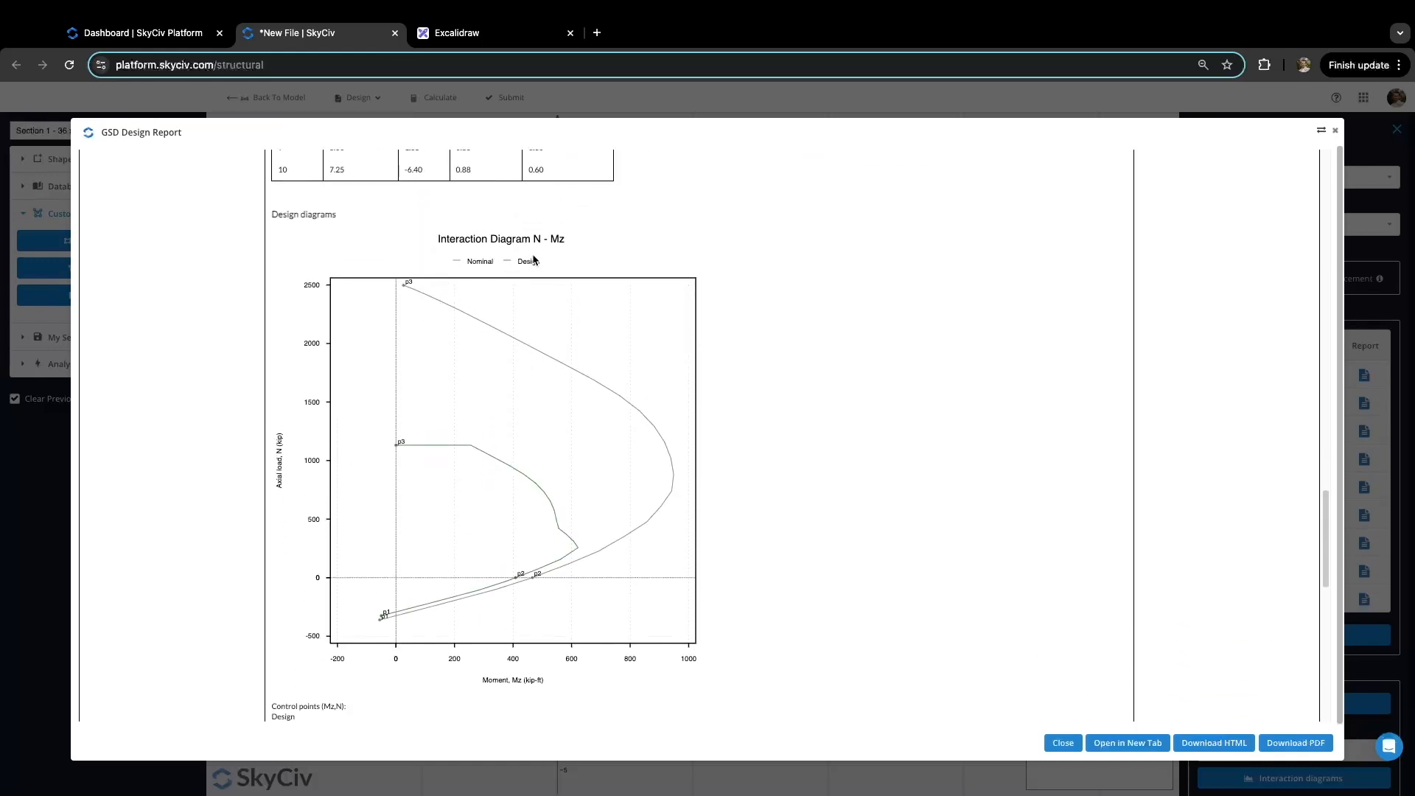
pyautogui.scroll(-17, 520, 317)
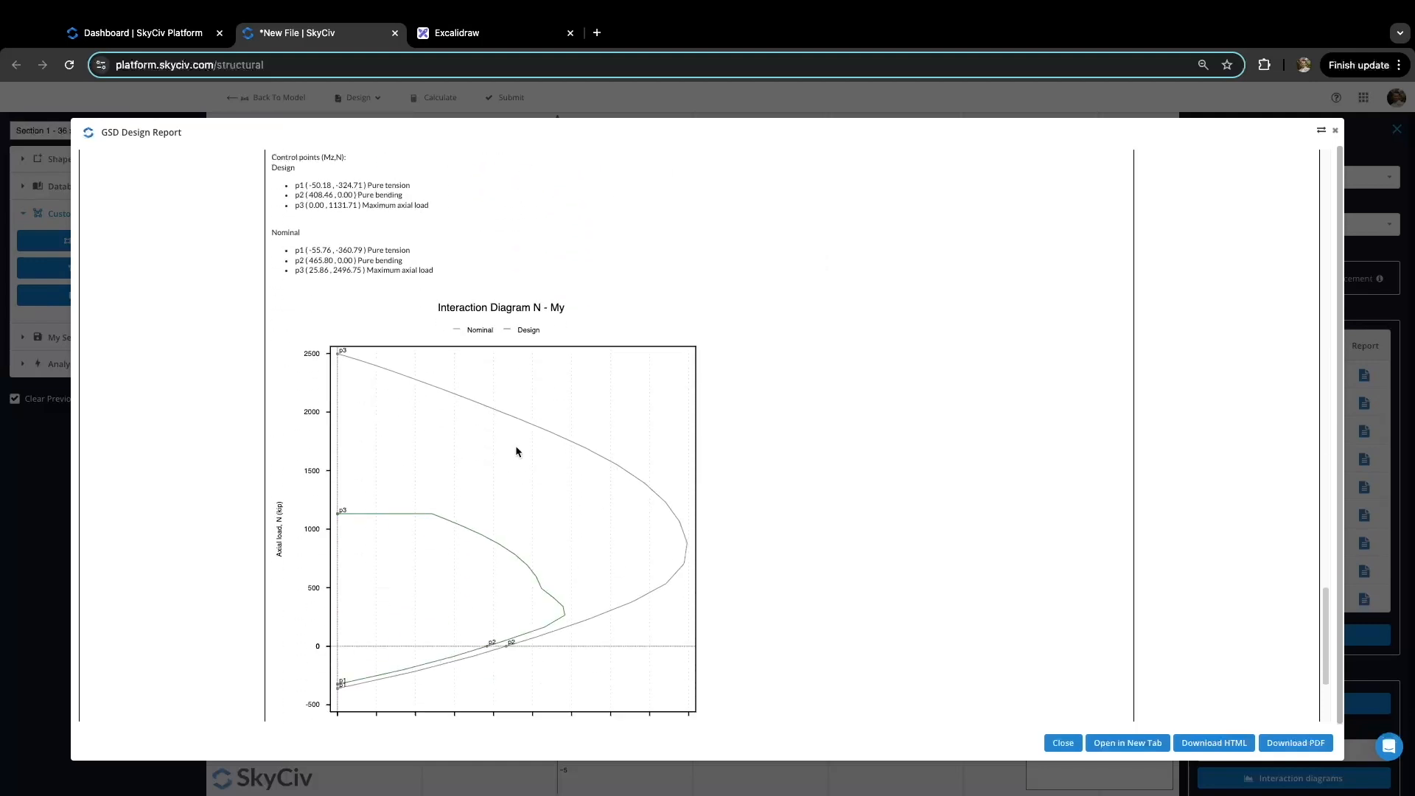
pyautogui.scroll(-6, 516, 448)
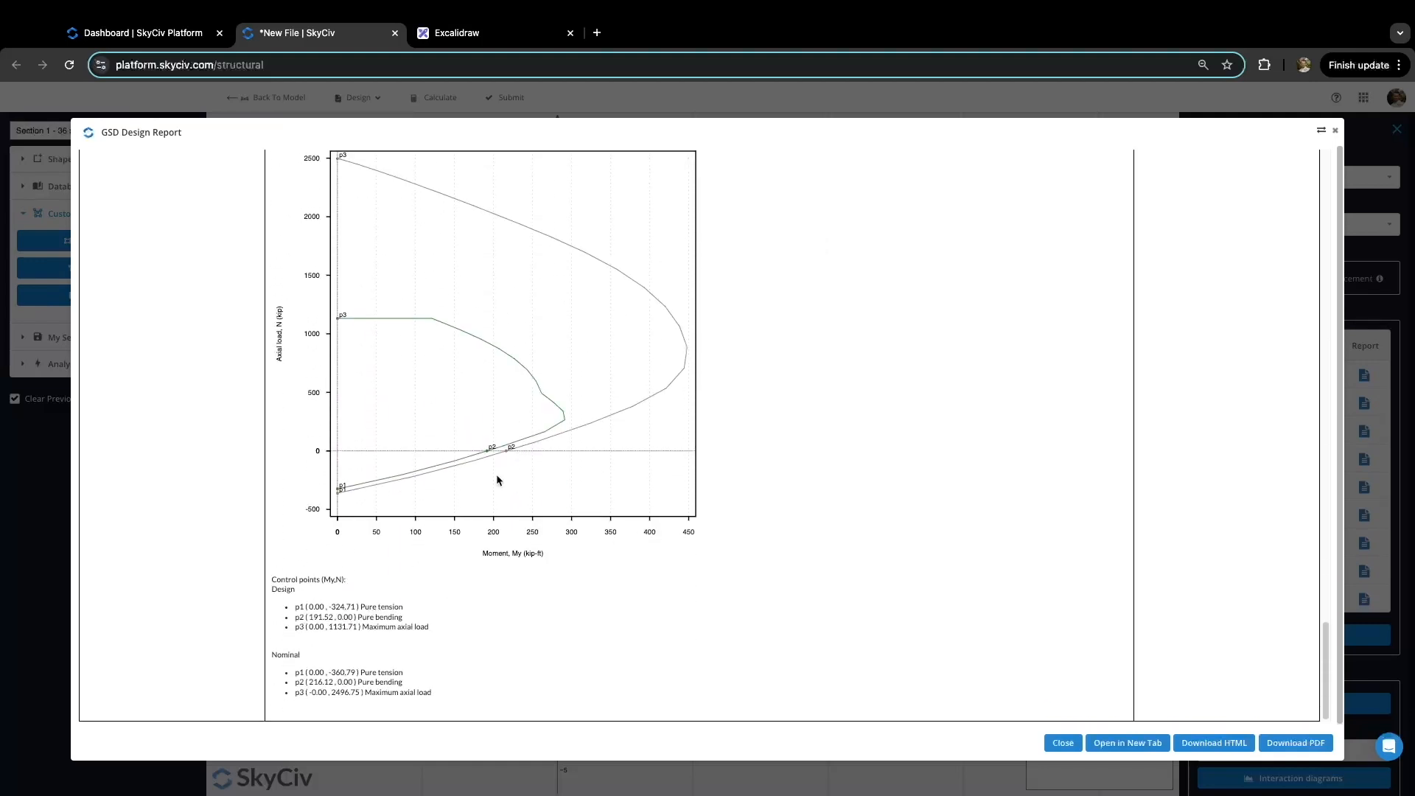
pyautogui.scroll(15, 443, 573)
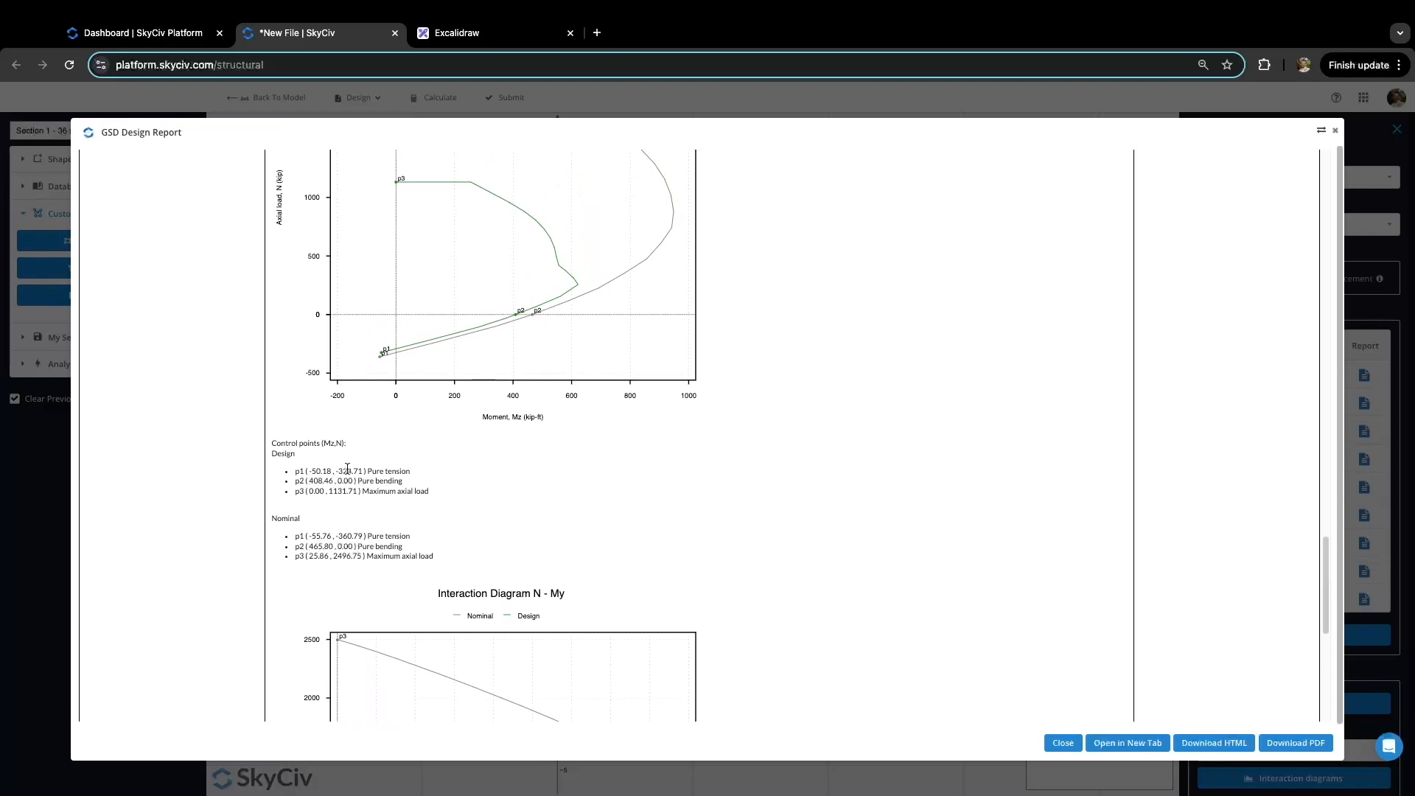
pyautogui.scroll(8, 353, 516)
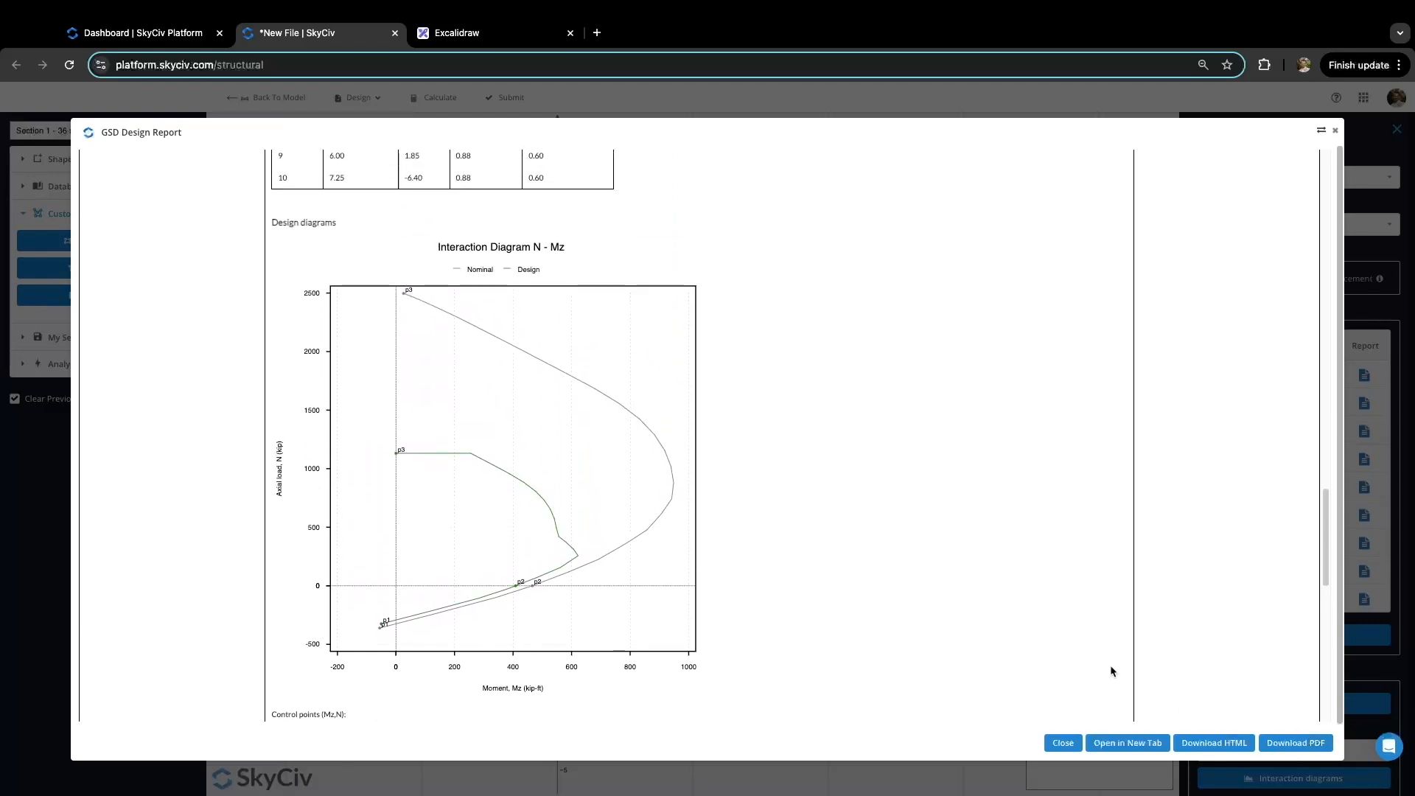
pyautogui.scroll(1, 909, 572)
pyautogui.scroll(20, 909, 572)
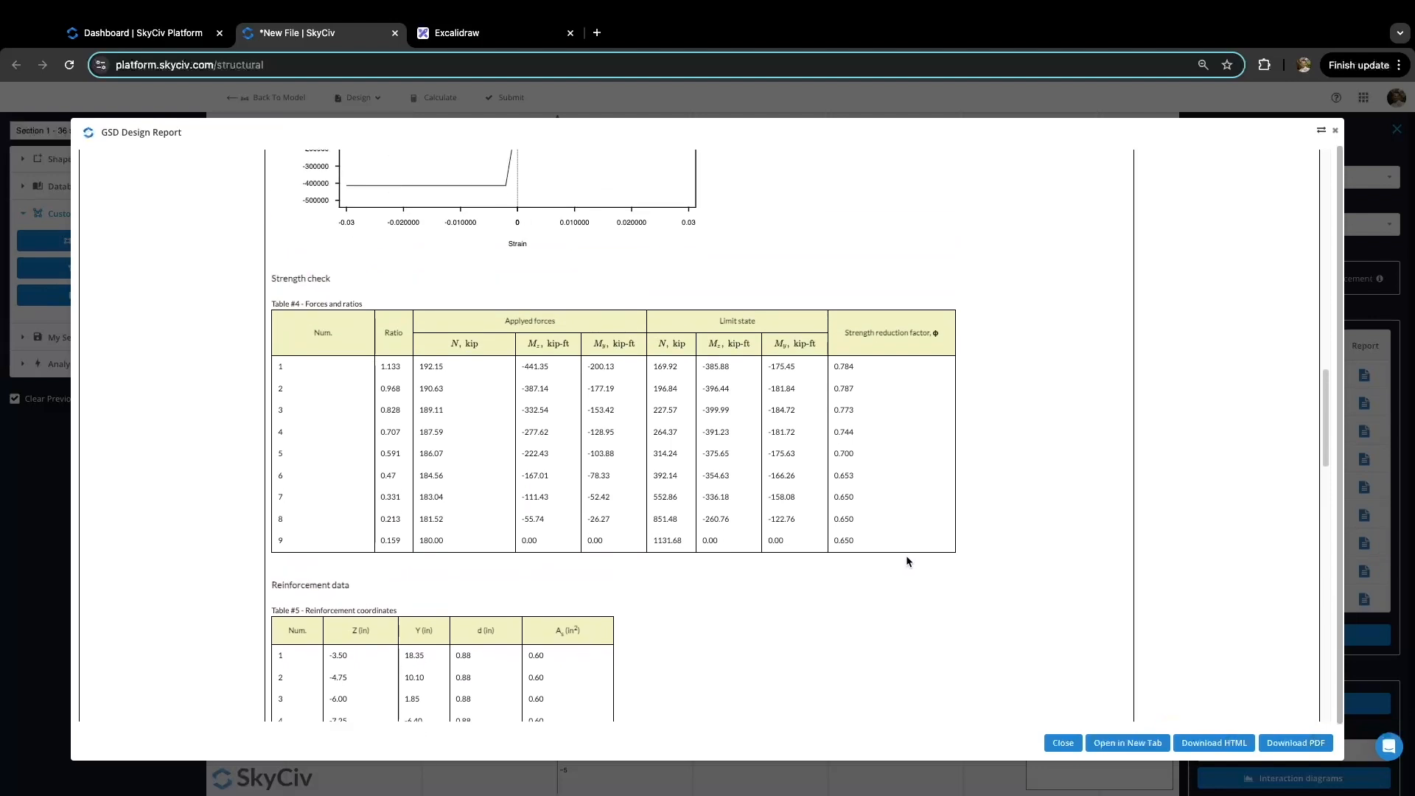
pyautogui.click(1335, 130)
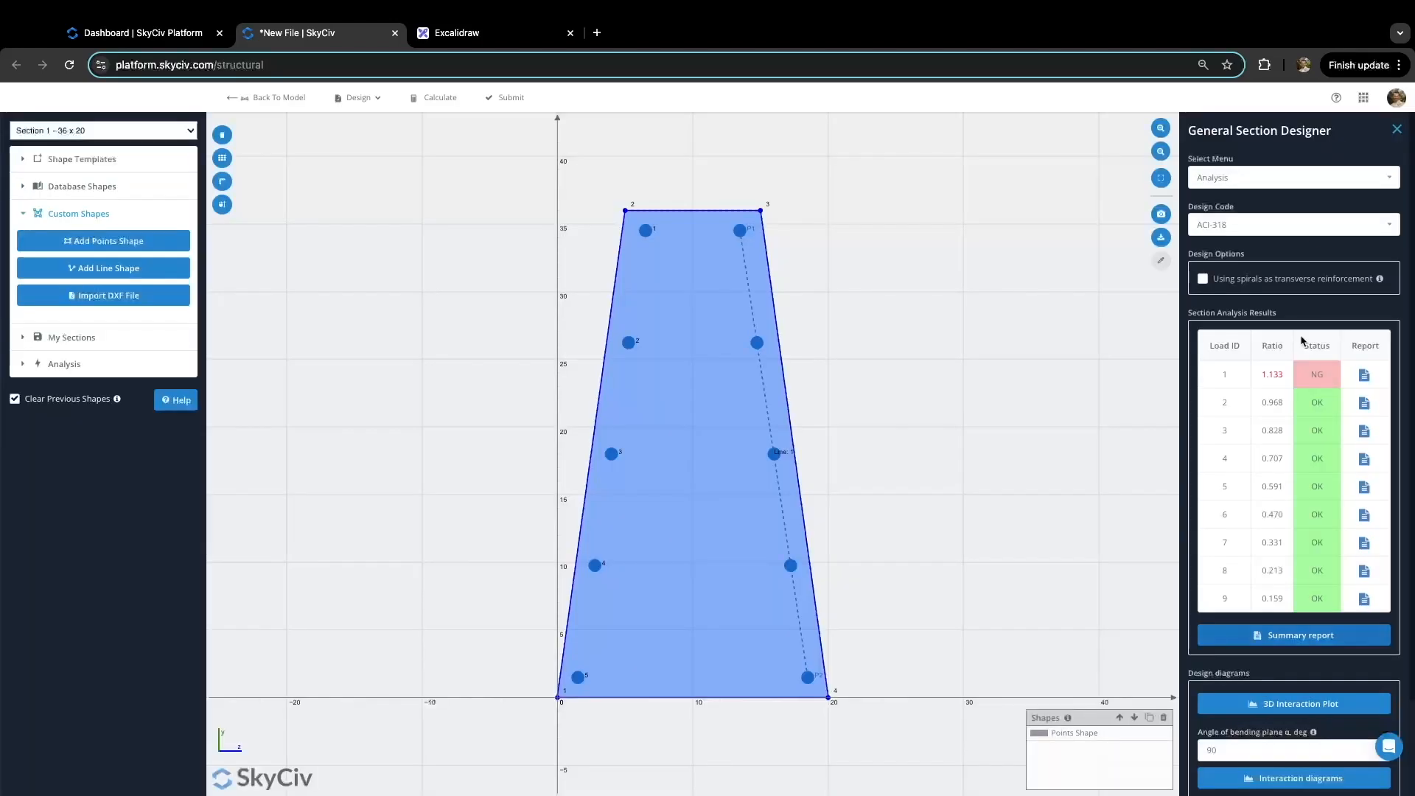
pyautogui.scroll(-3, 1284, 503)
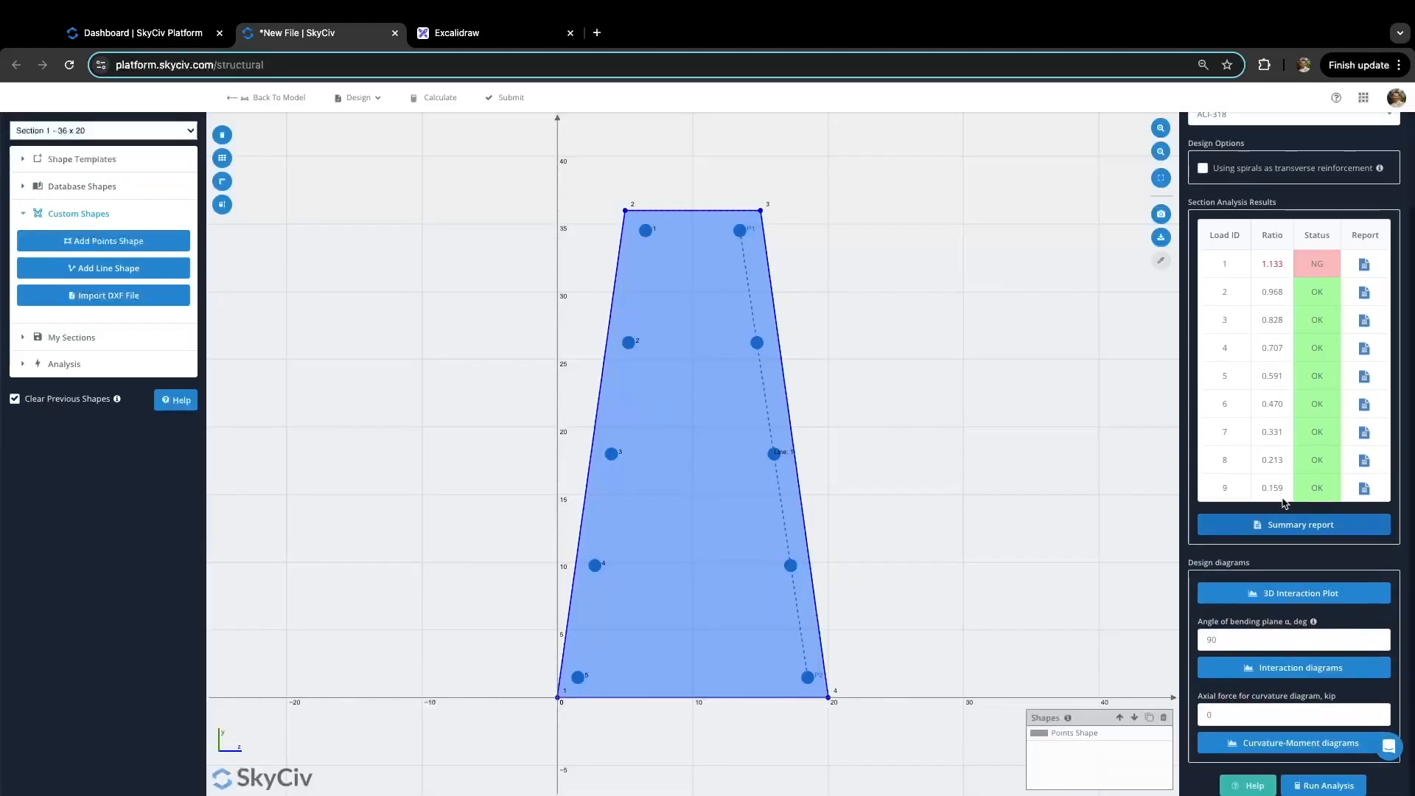
pyautogui.click(1244, 640)
pyautogui.click(1301, 597)
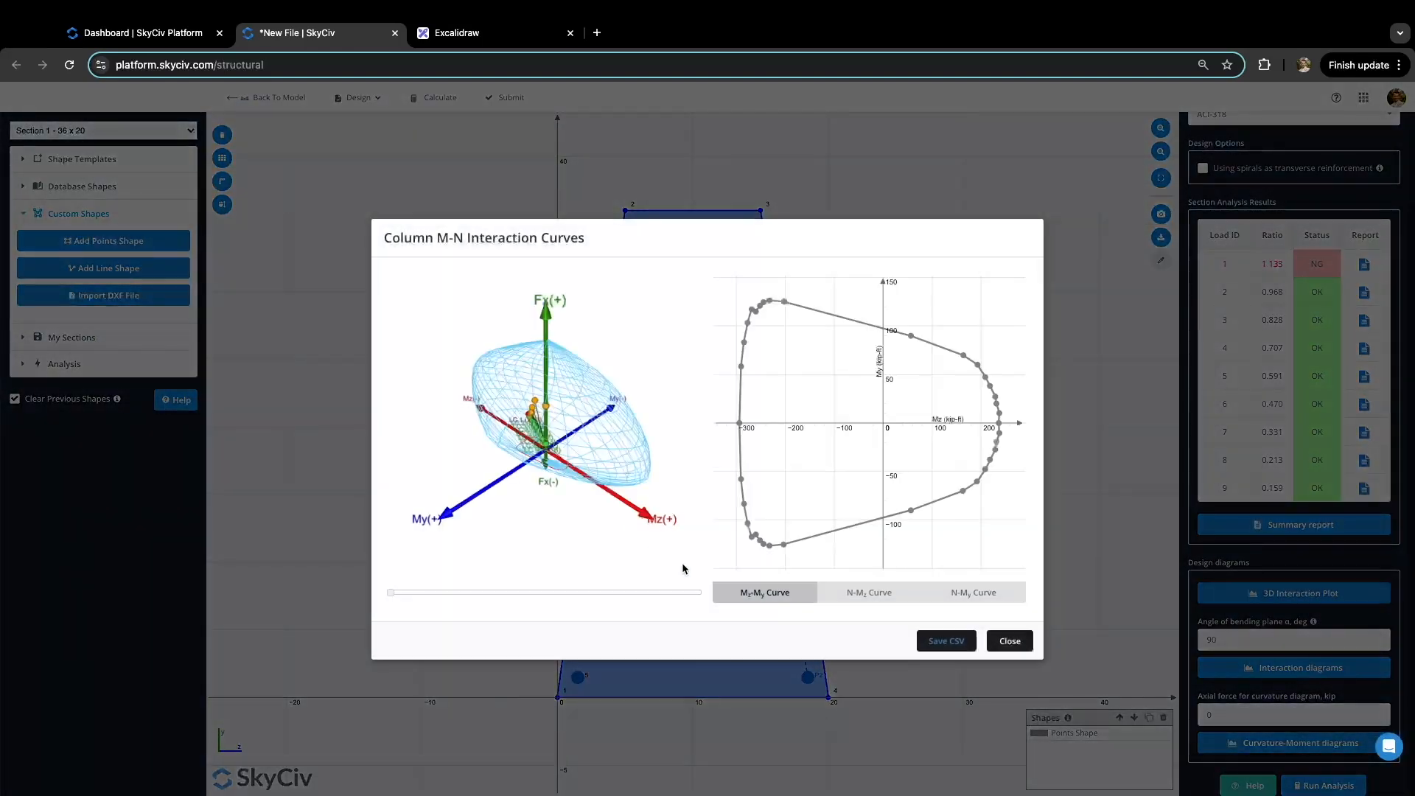
pyautogui.moveTo(393, 595); pyautogui.dragTo(511, 594)
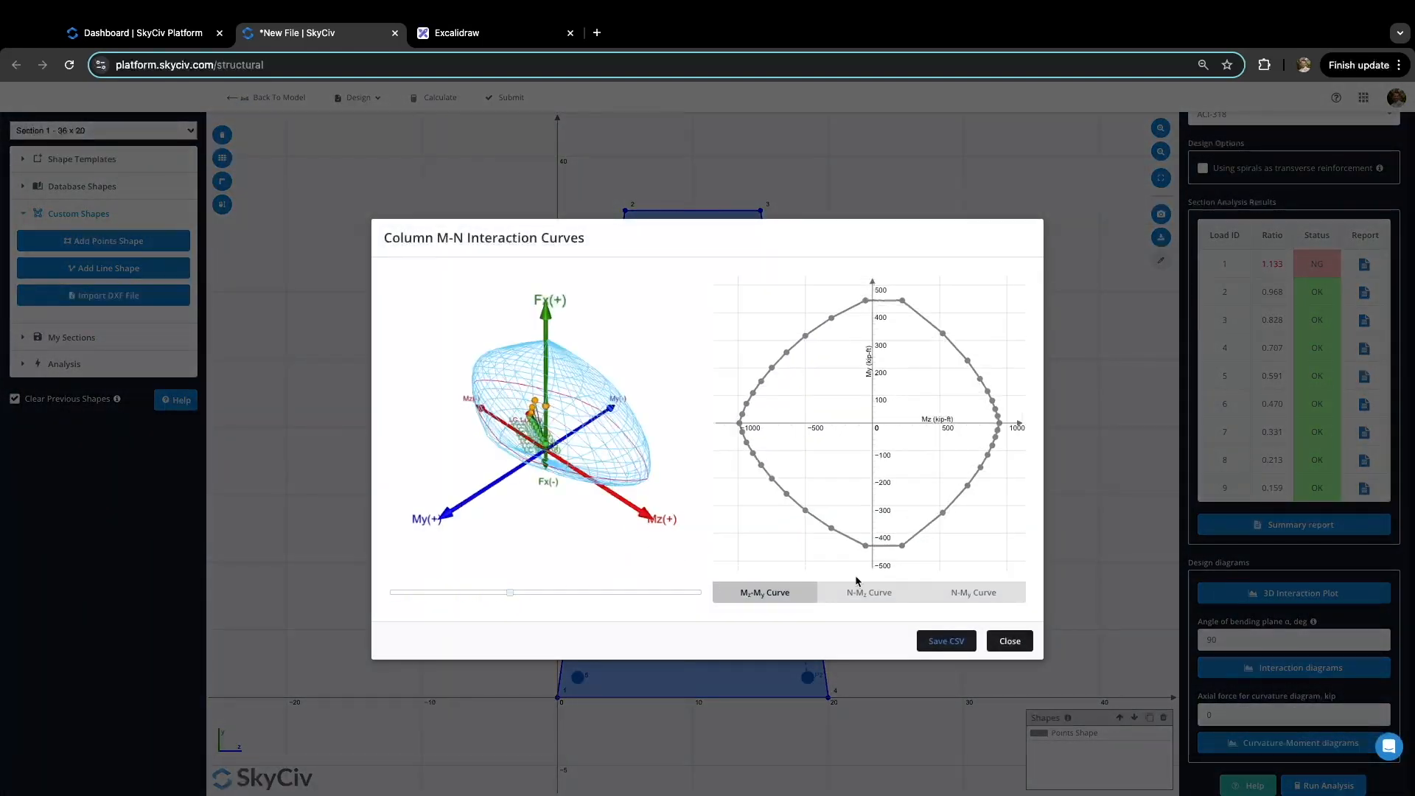
pyautogui.click(875, 597)
pyautogui.moveTo(391, 594); pyautogui.dragTo(497, 594)
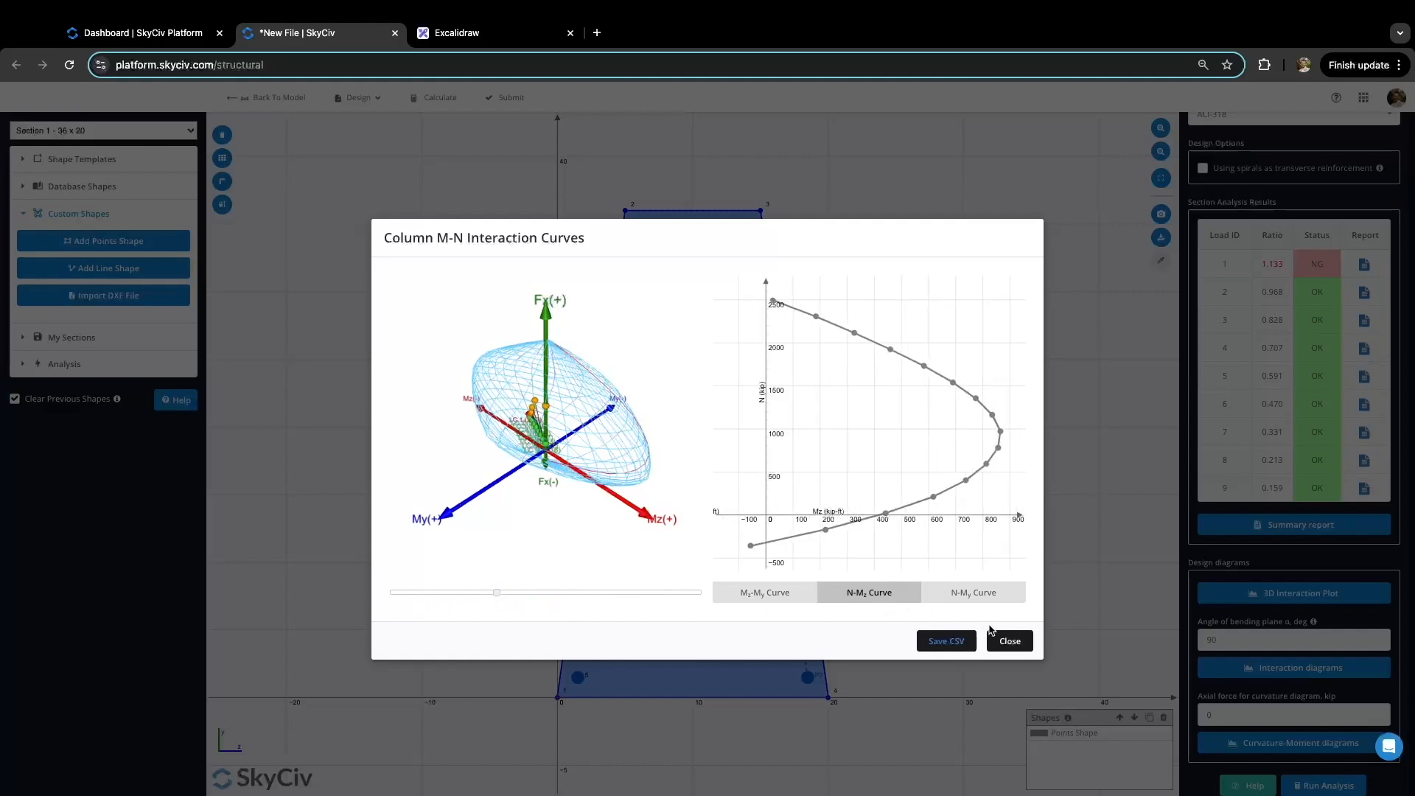
pyautogui.click(1007, 641)
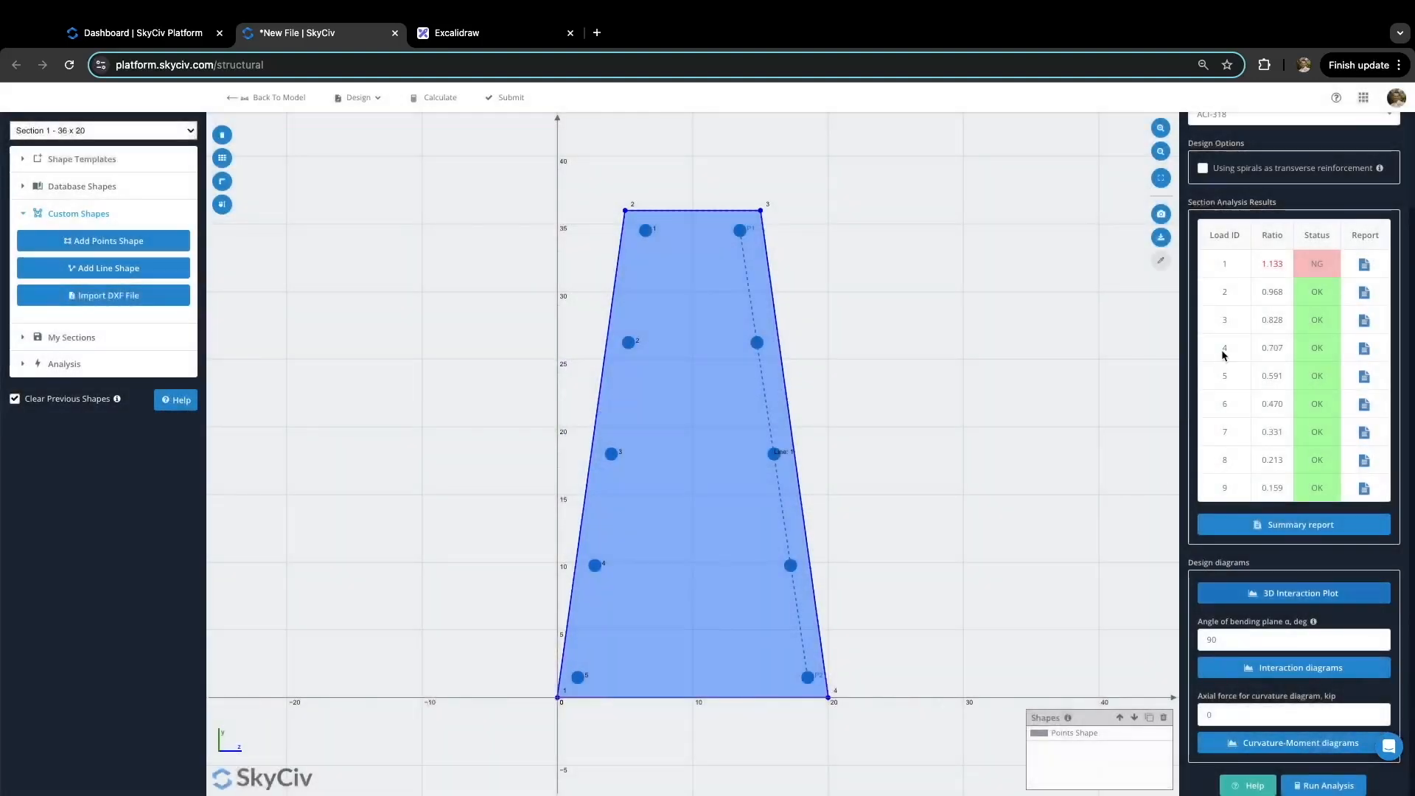
# Step: Change the five point bars' diameters from 0.87 to 1 in
pyautogui.scroll(3, 1222, 350)
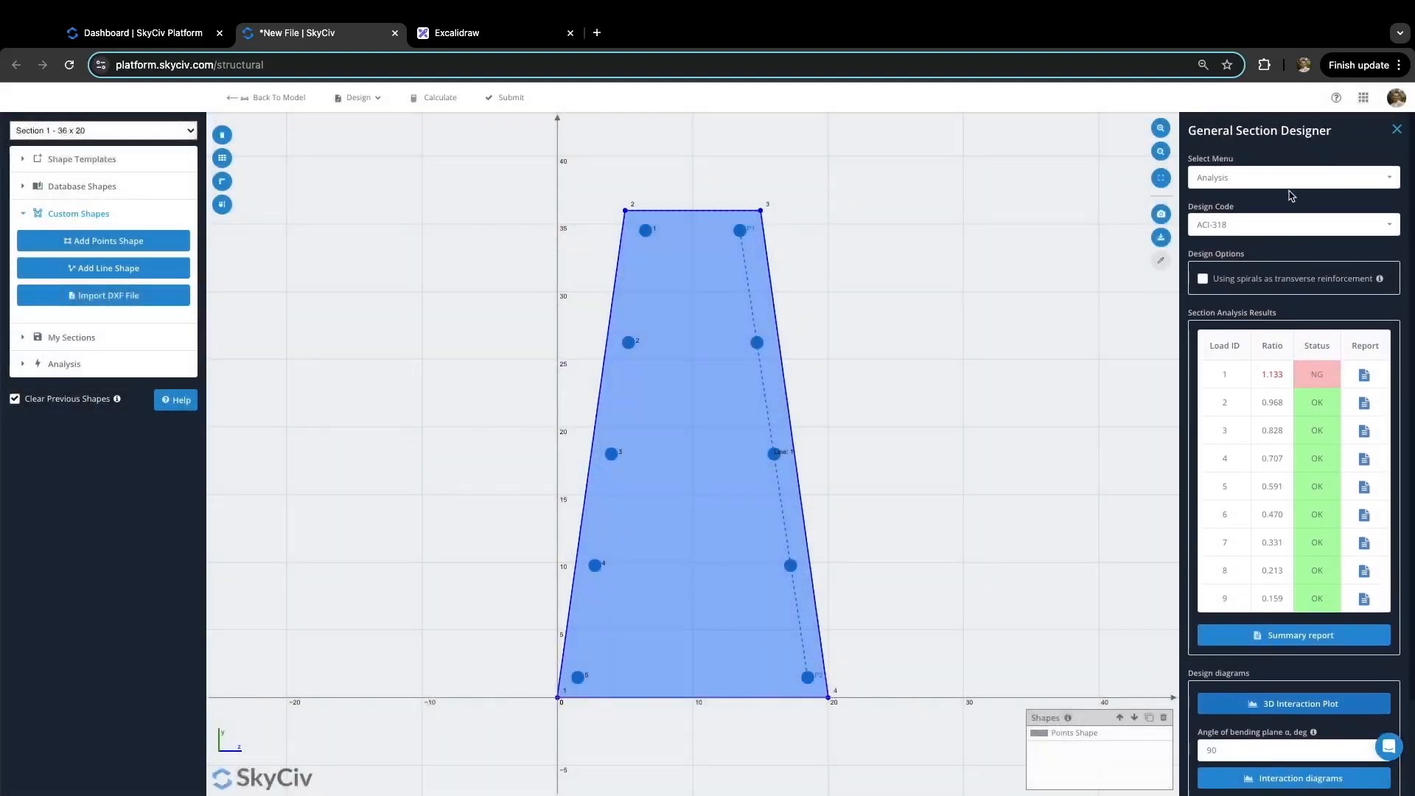
pyautogui.click(1330, 182)
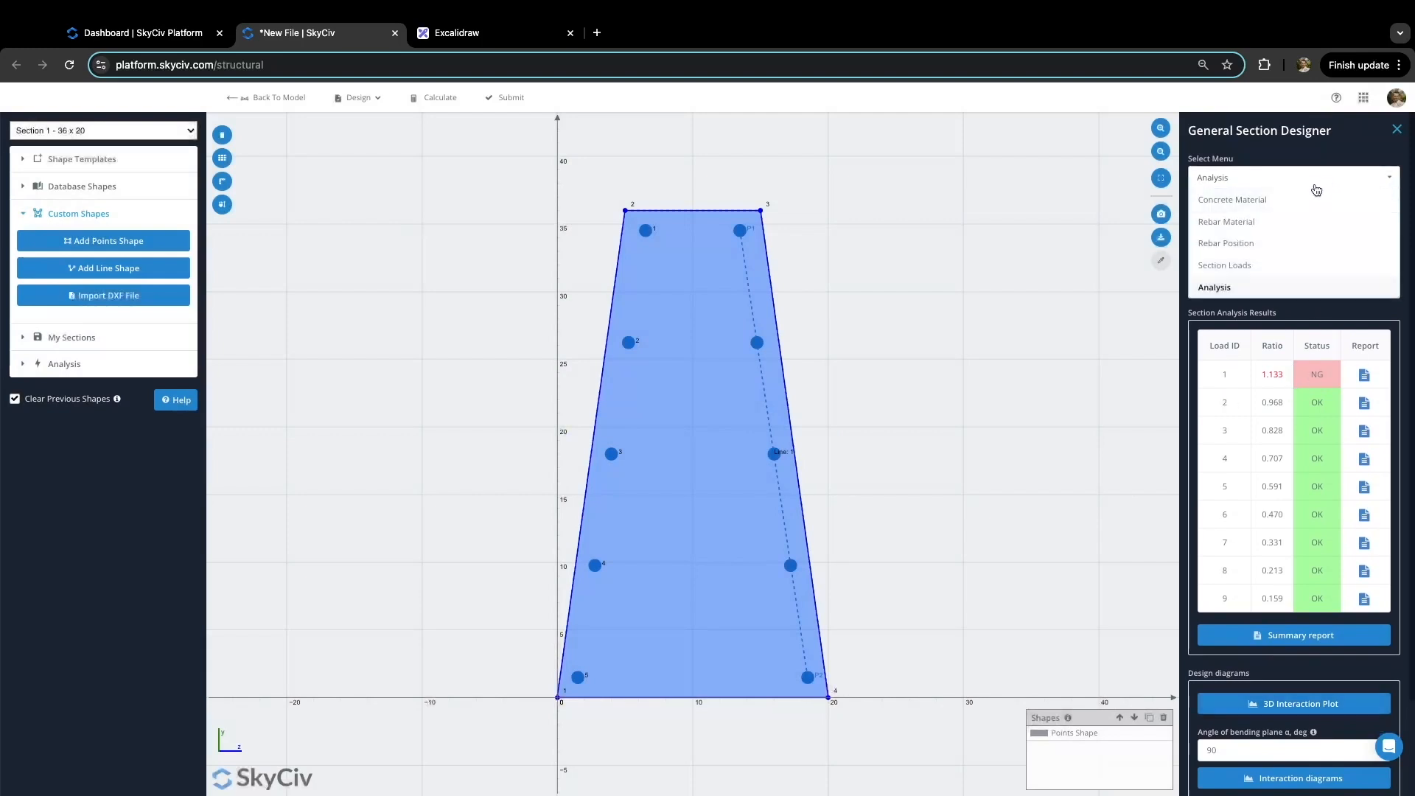
pyautogui.click(1279, 245)
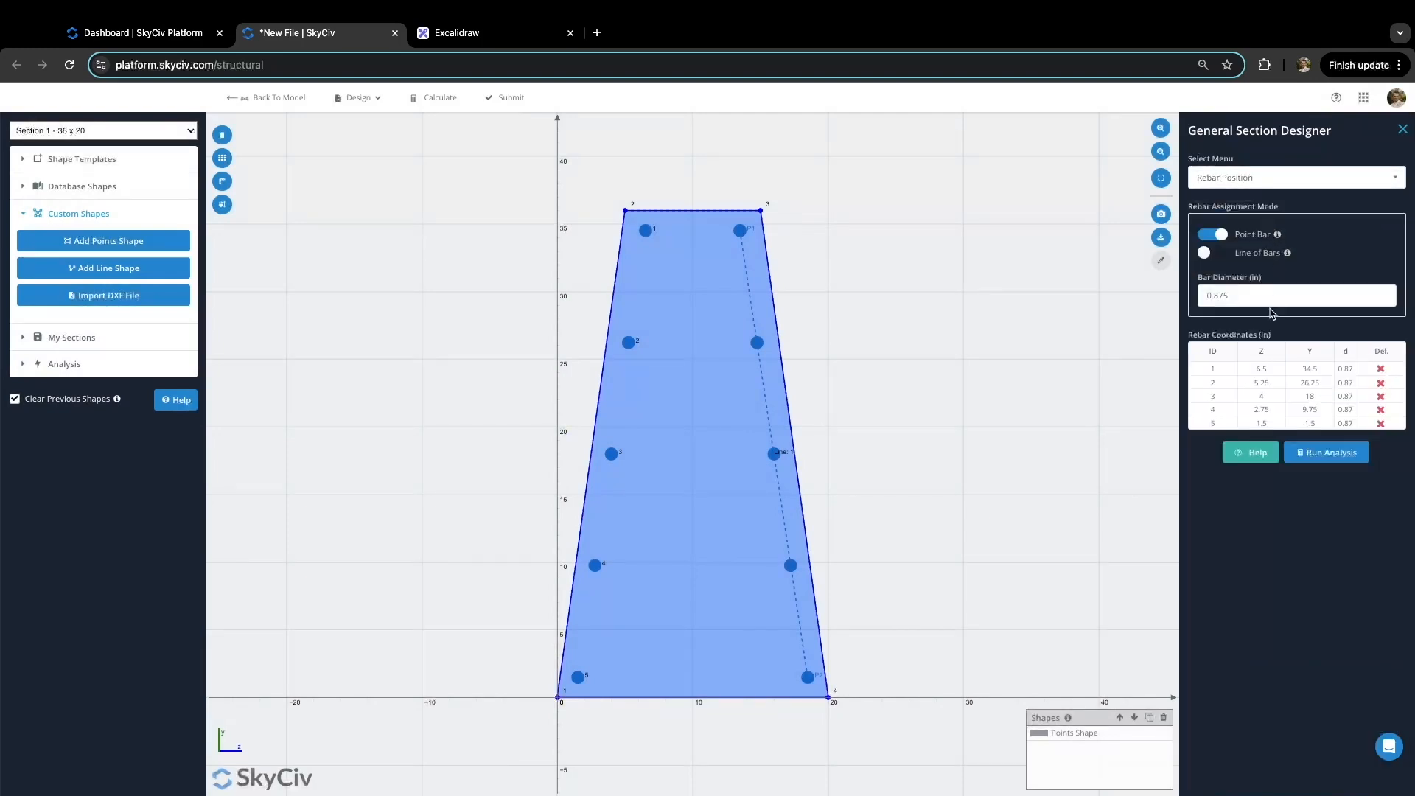
pyautogui.click(1349, 369)
pyautogui.write('1')
pyautogui.click(1346, 383)
pyautogui.write('1')
pyautogui.click(1346, 396)
pyautogui.write('1')
pyautogui.click(1346, 409)
pyautogui.write('1')
pyautogui.click(1345, 423)
pyautogui.write('1')
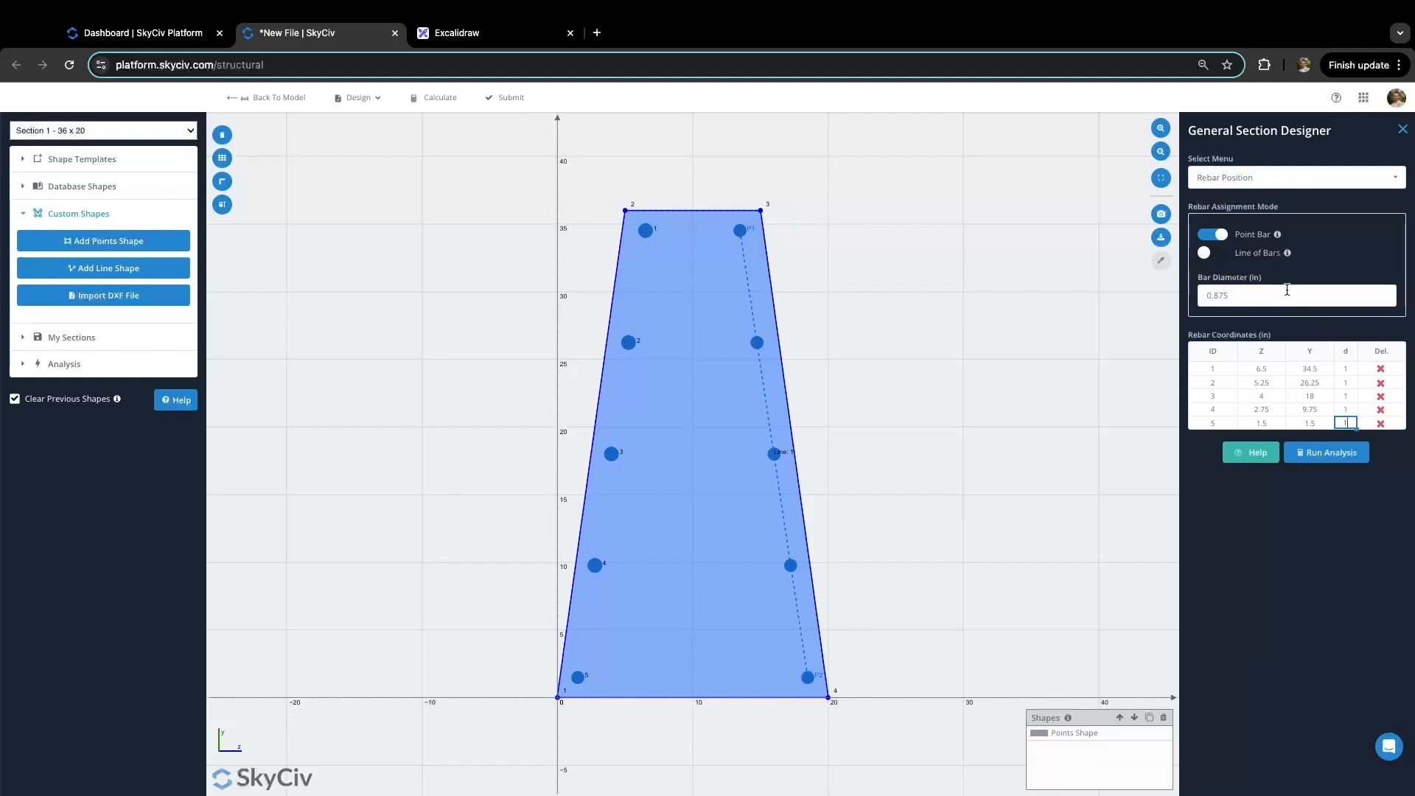
# Step: Set the line of bars' diameter to 1 in
pyautogui.click(1204, 253)
pyautogui.click(1331, 430)
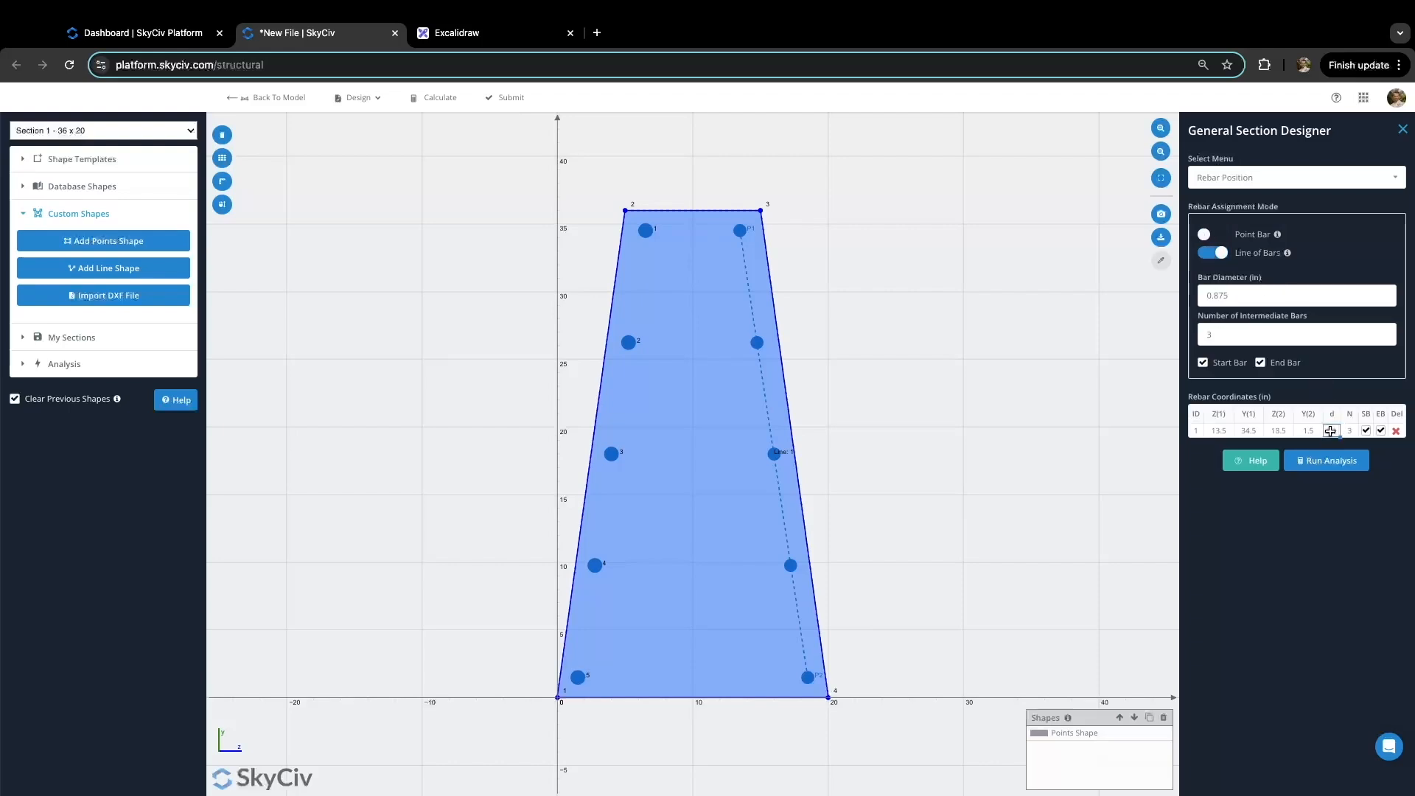
pyautogui.write('1')
# Step: Return to the Analysis page and choose ACI-318 as the design code
pyautogui.click(1302, 181)
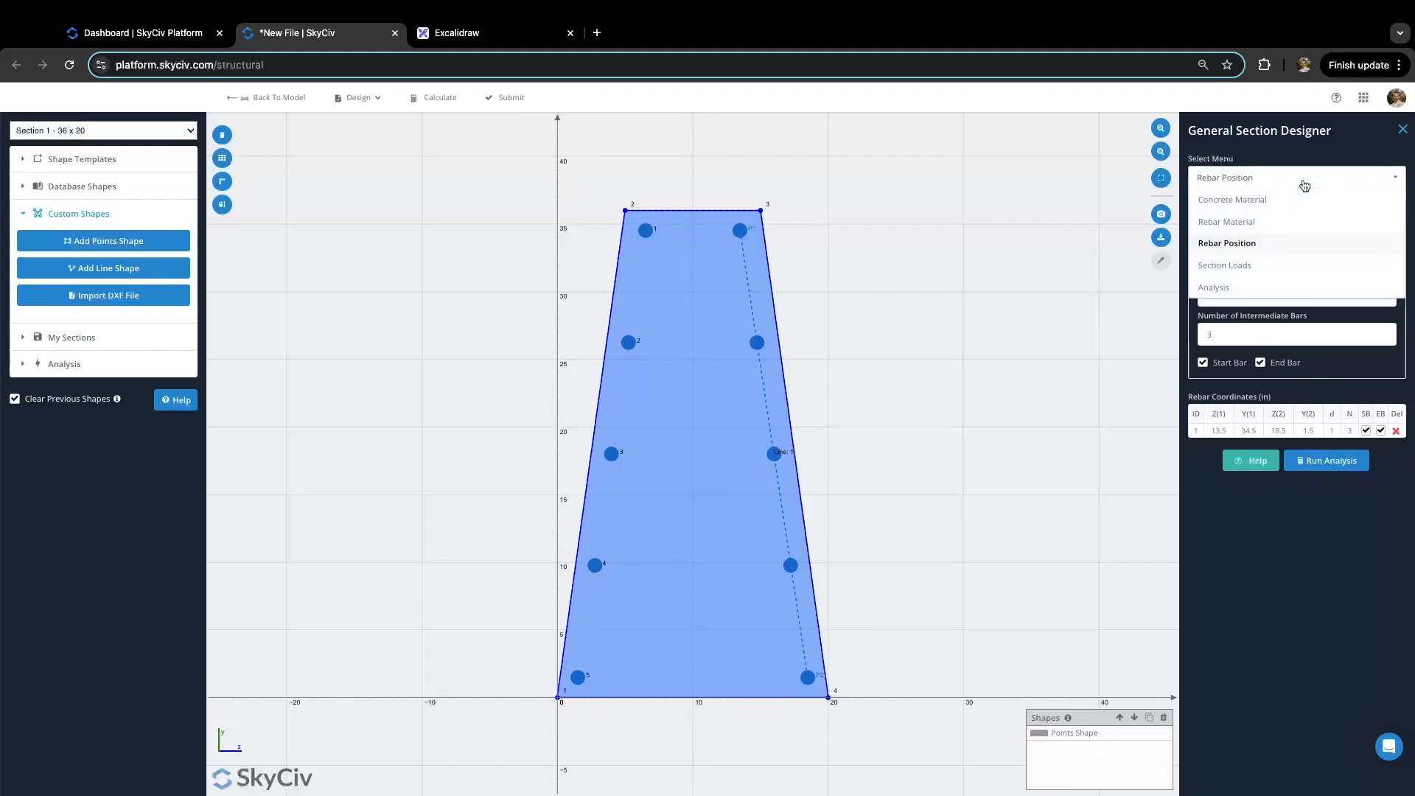
pyautogui.click(1245, 290)
pyautogui.click(1290, 226)
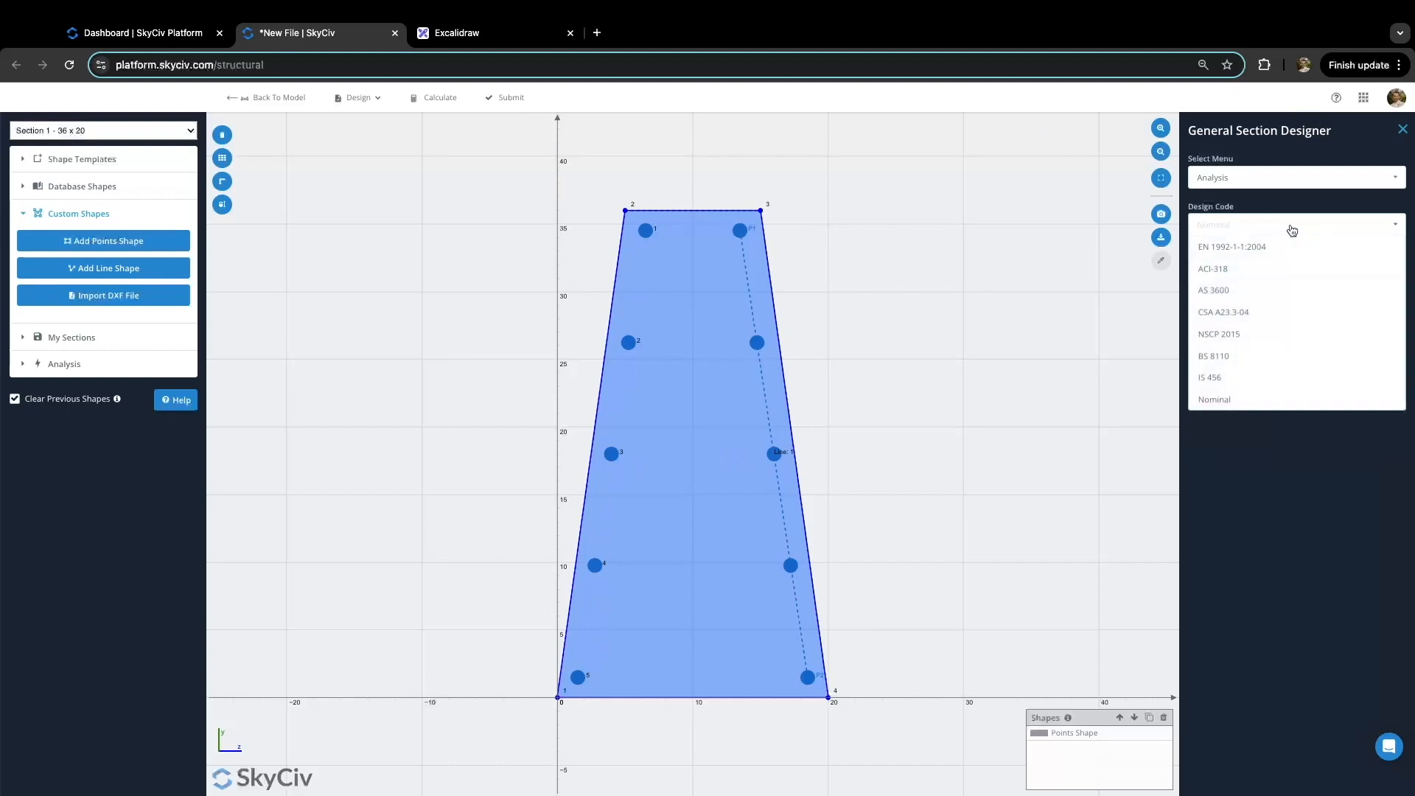
pyautogui.click(1267, 270)
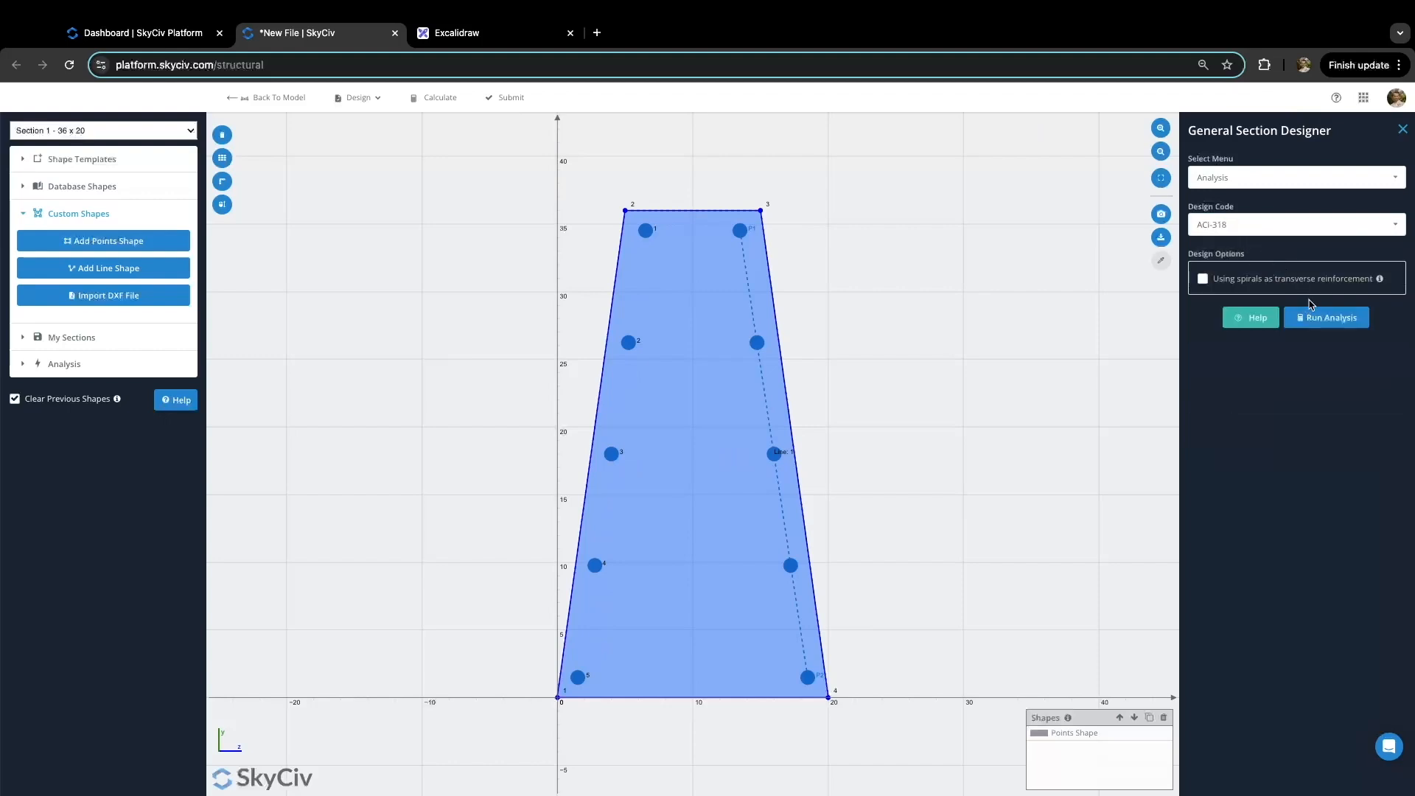
# Step: Rerun the ACI-318 analysis with the 1 in bars and review the results table
pyautogui.click(1325, 318)
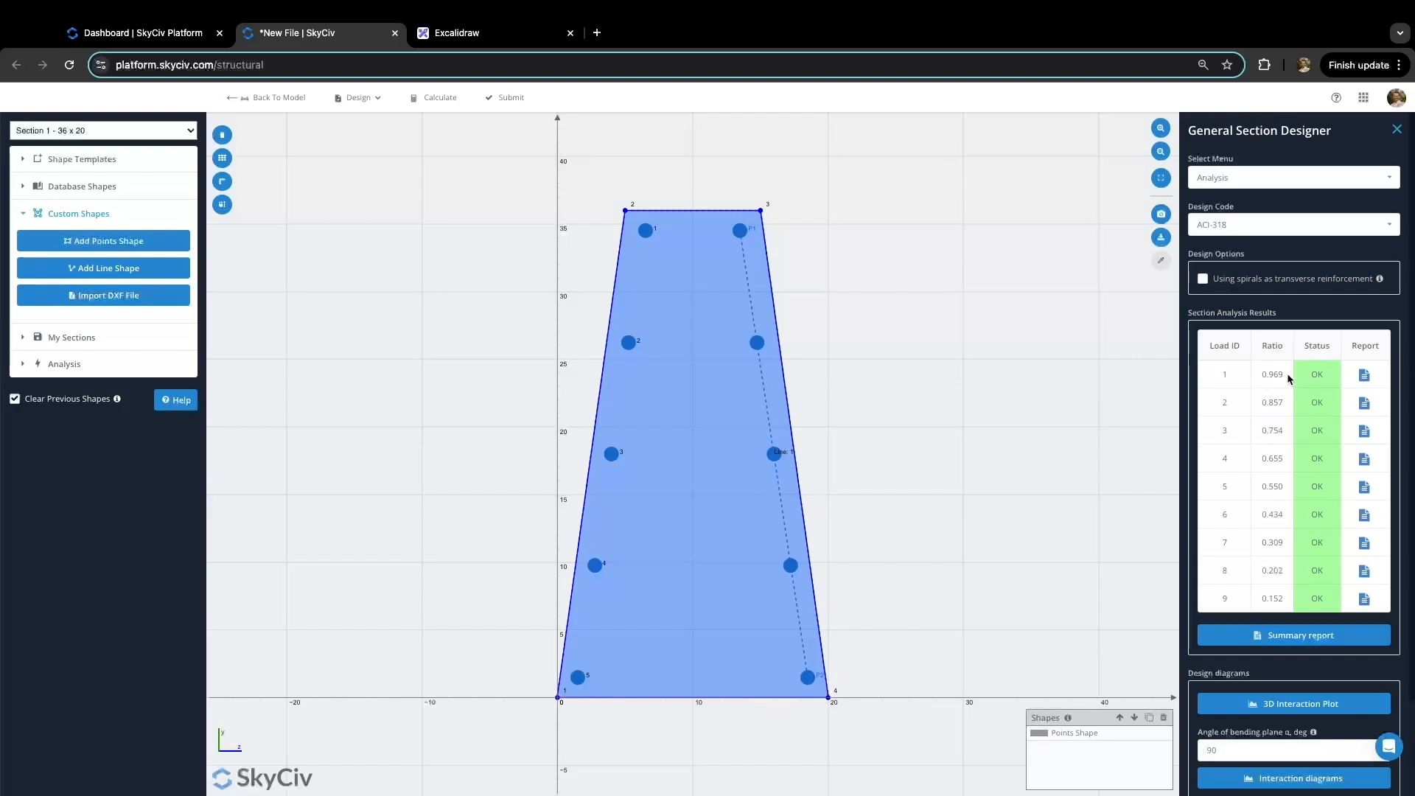
pyautogui.scroll(-1, 1271, 383)
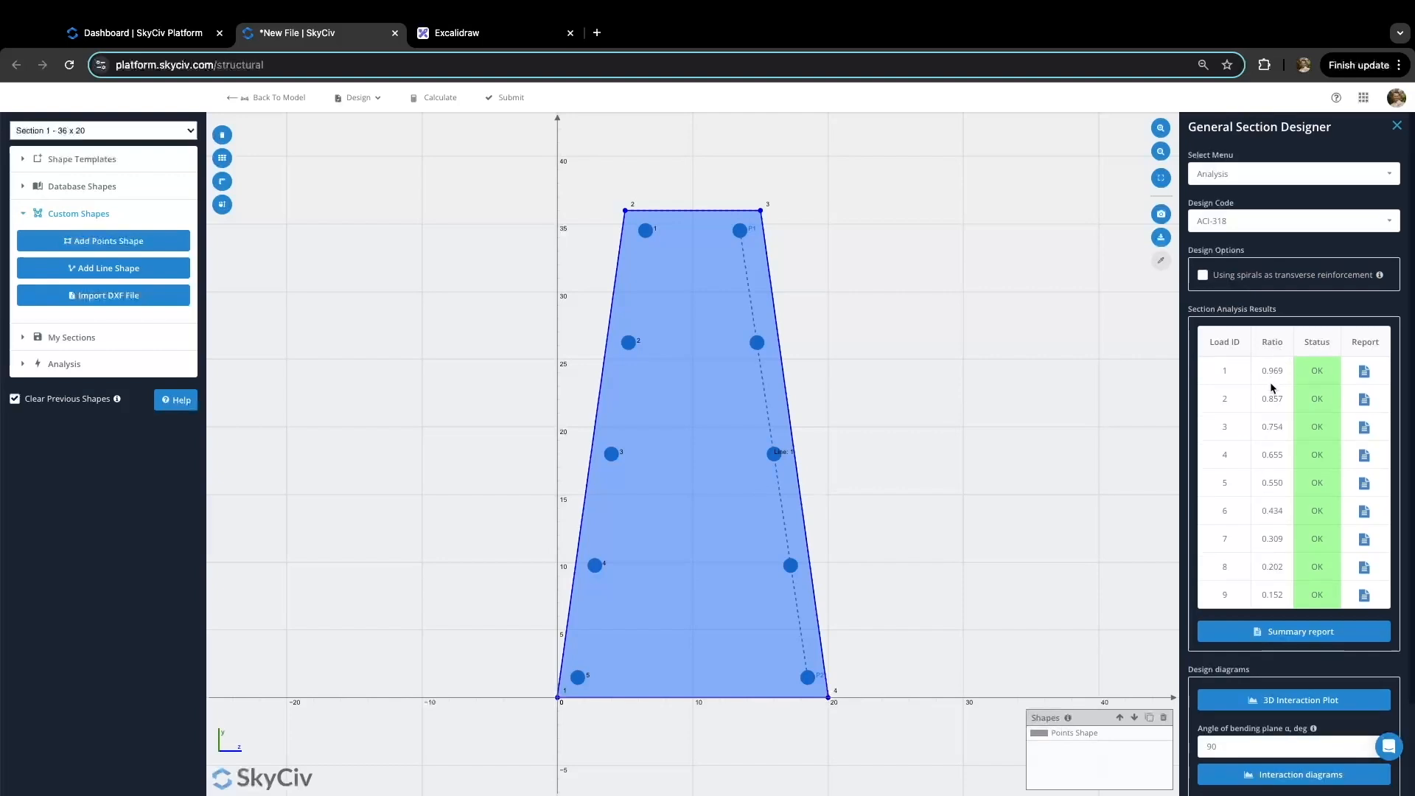
pyautogui.scroll(-2, 1274, 398)
pyautogui.scroll(2, 1323, 367)
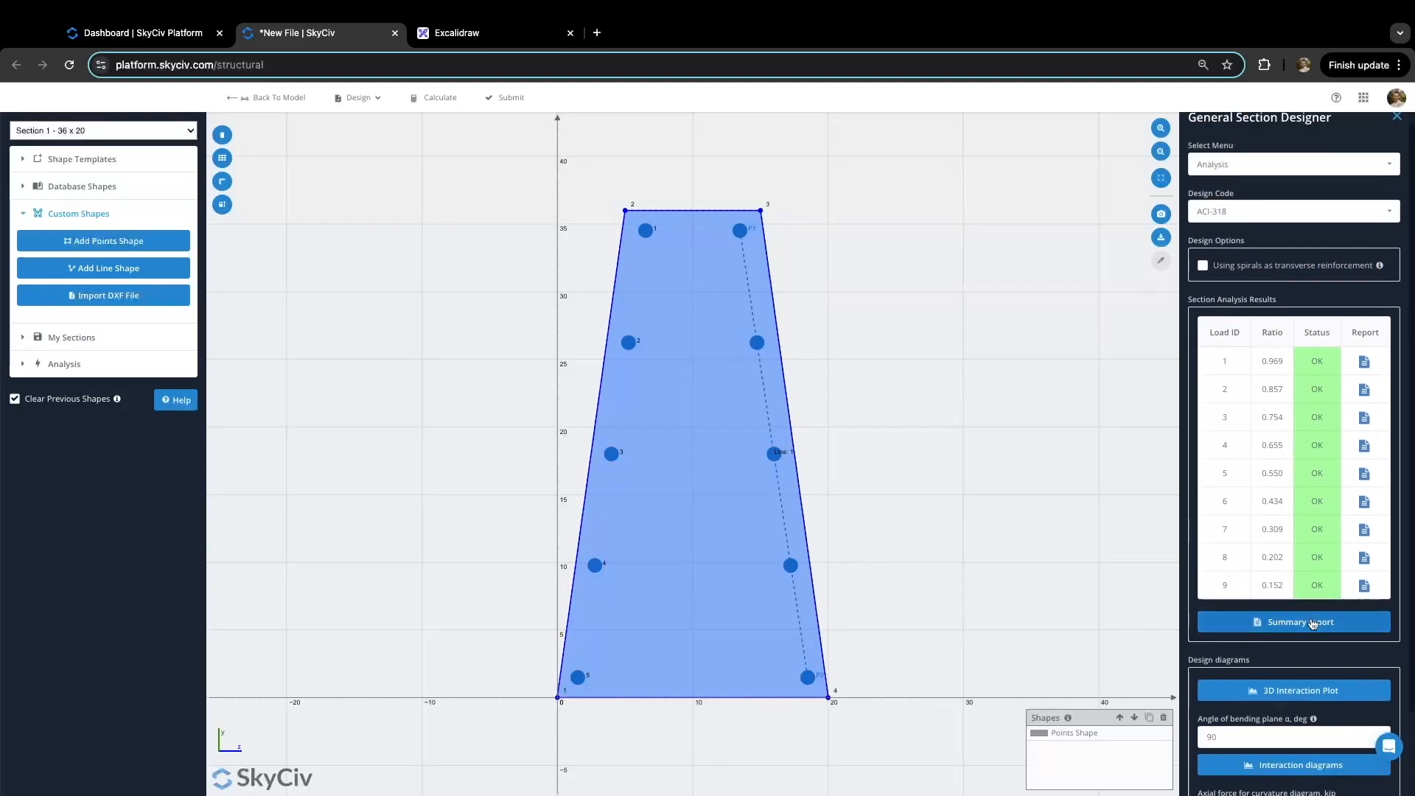
pyautogui.scroll(-2, 1313, 623)
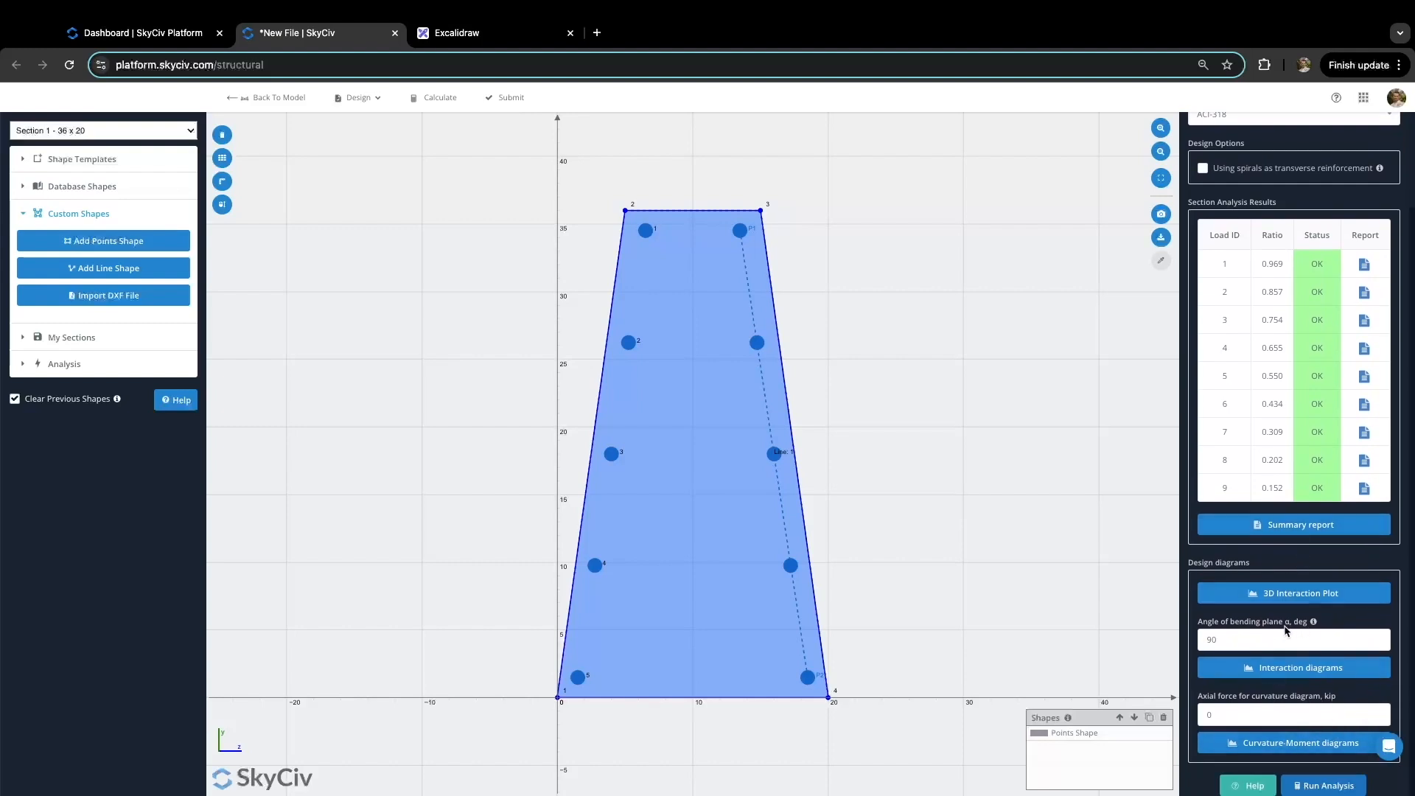
pyautogui.scroll(2, 1289, 627)
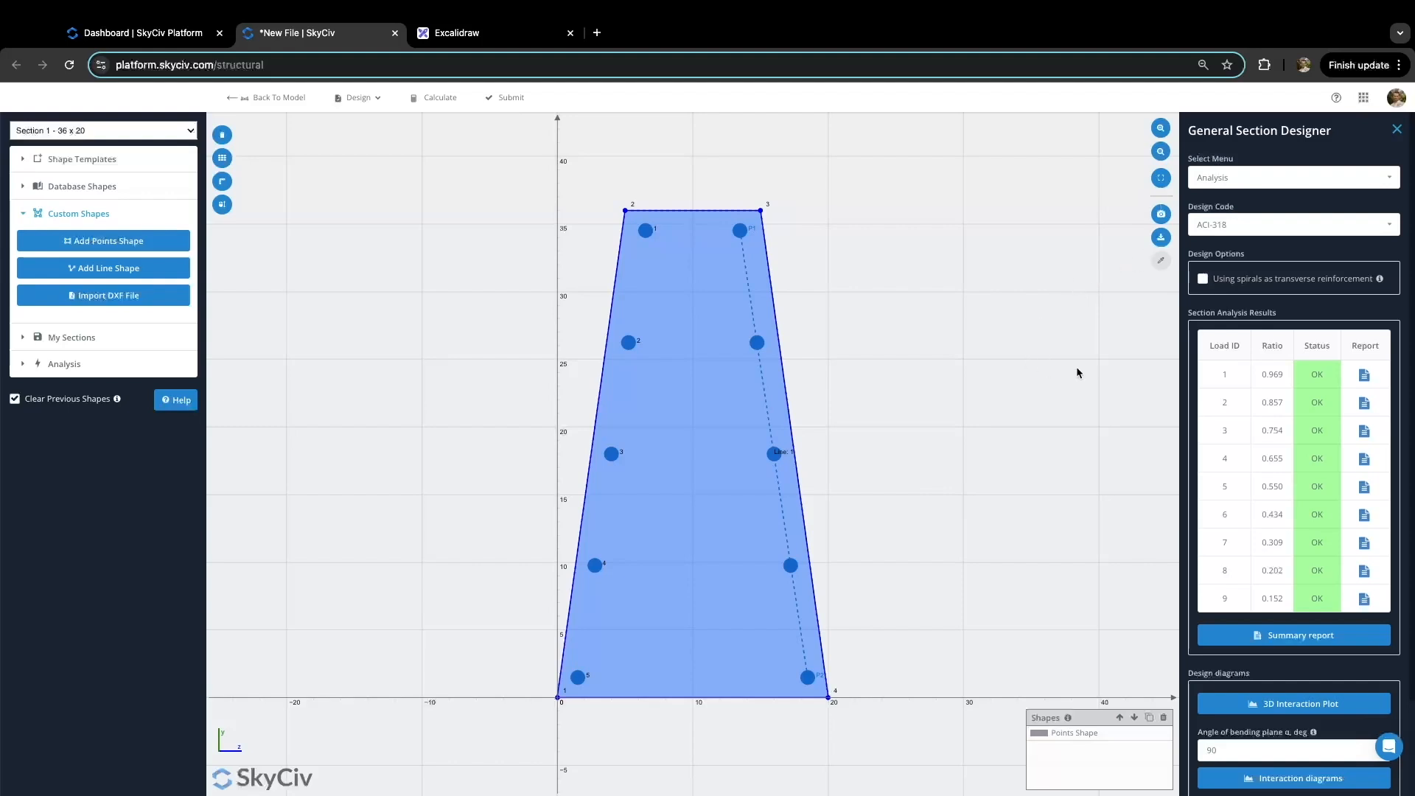
pyautogui.click(1336, 98)
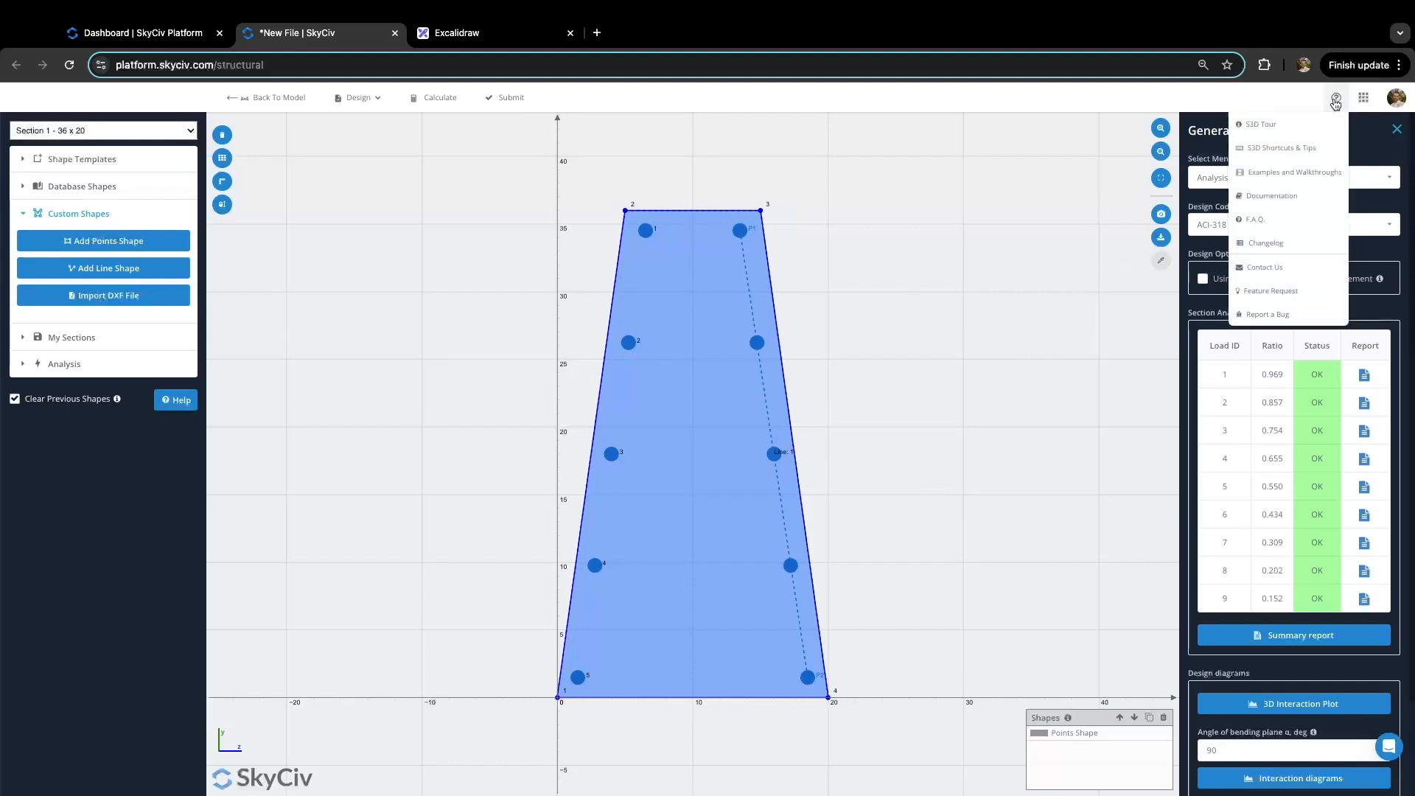
pyautogui.click(1324, 195)
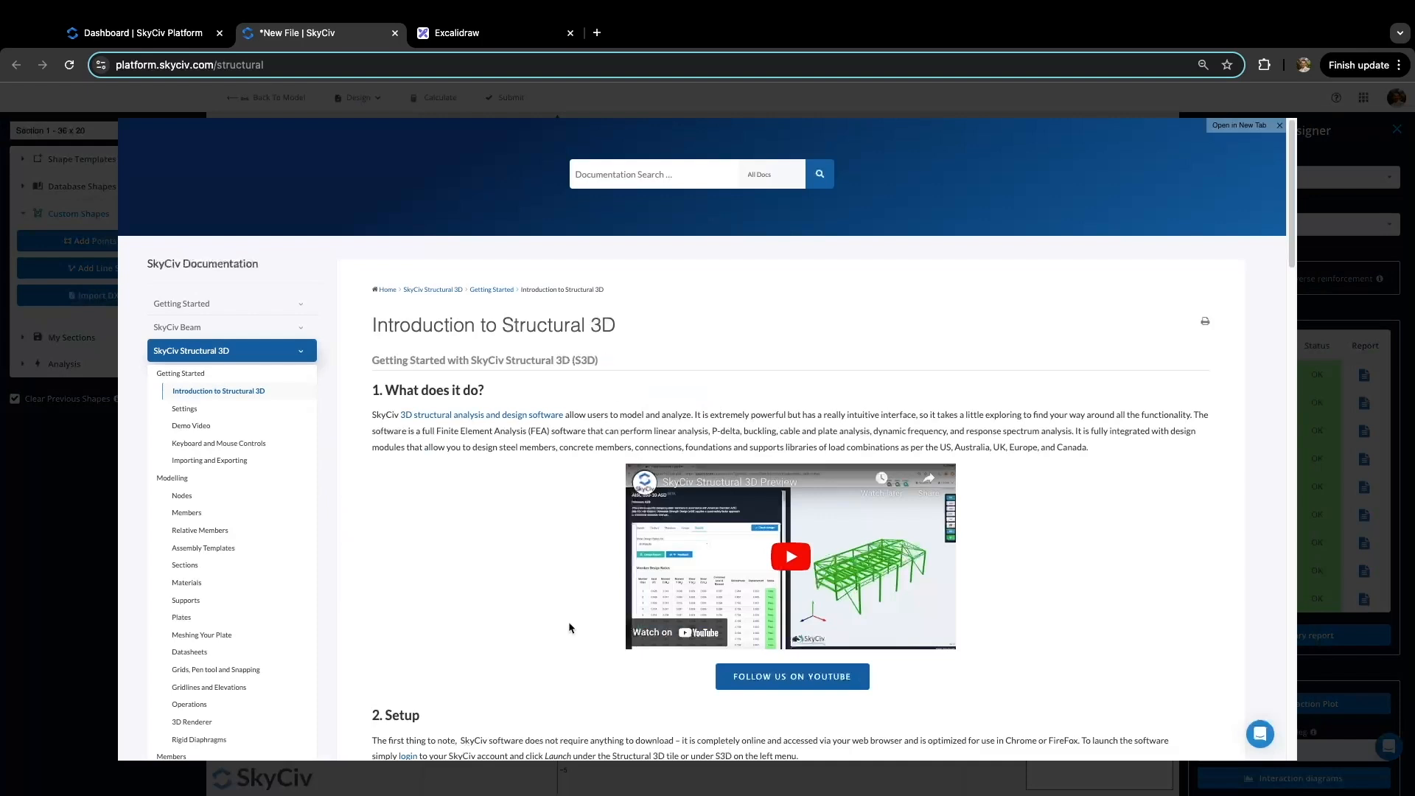
pyautogui.click(1280, 126)
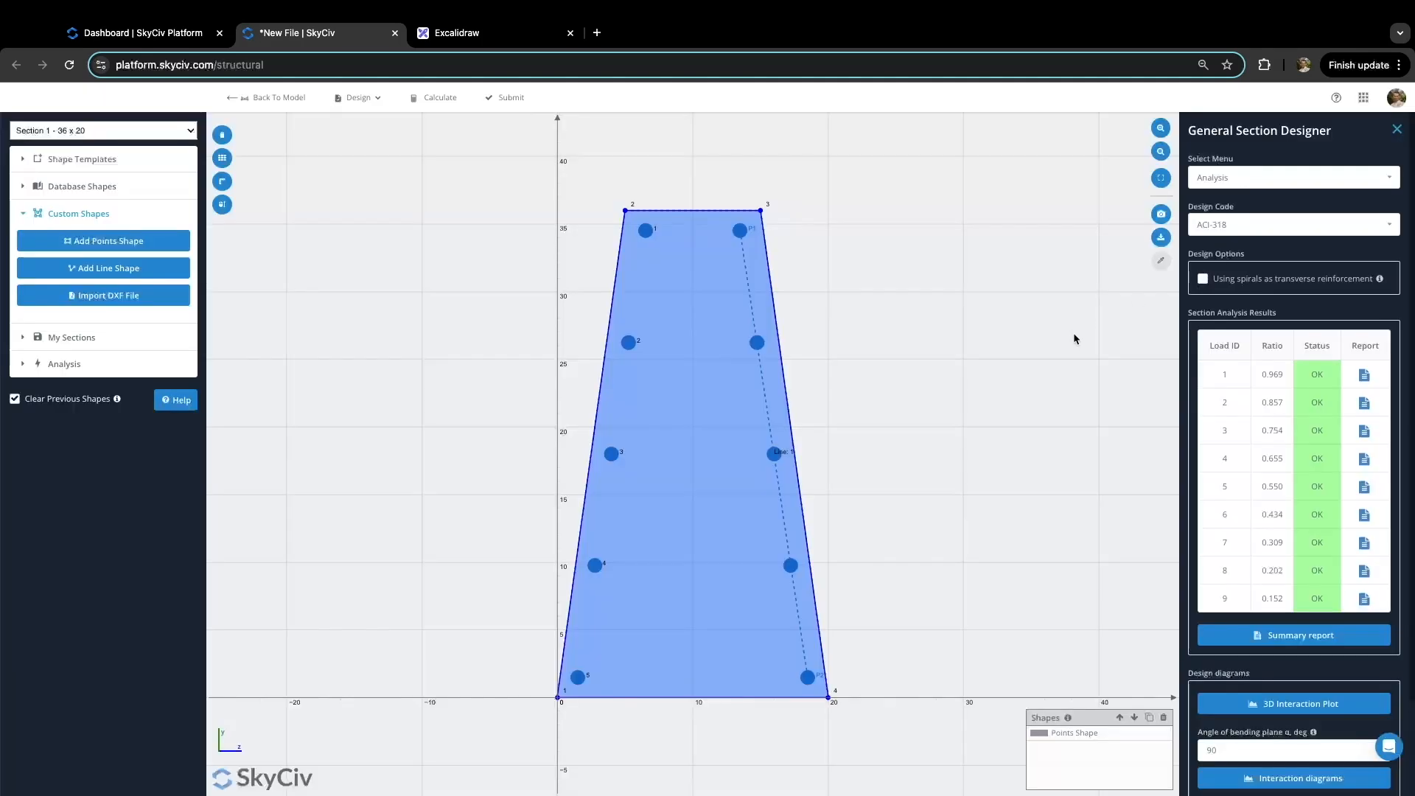